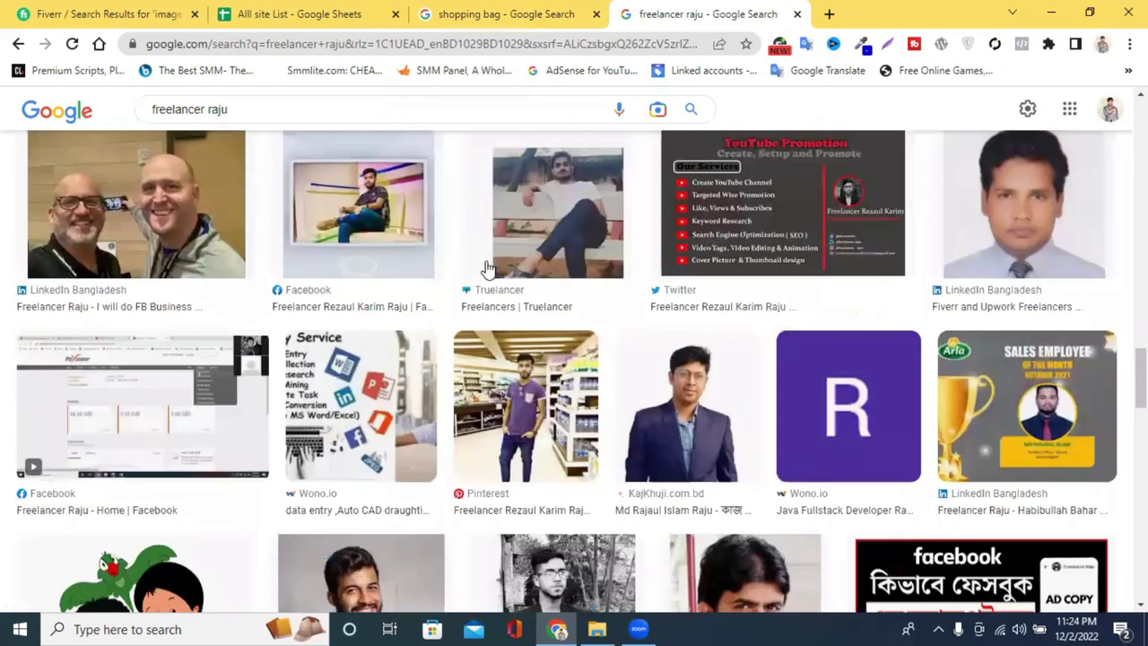
Examine the freelancer image search results and the source sites listed under the pictures.
scroll(487, 267, down, 8)
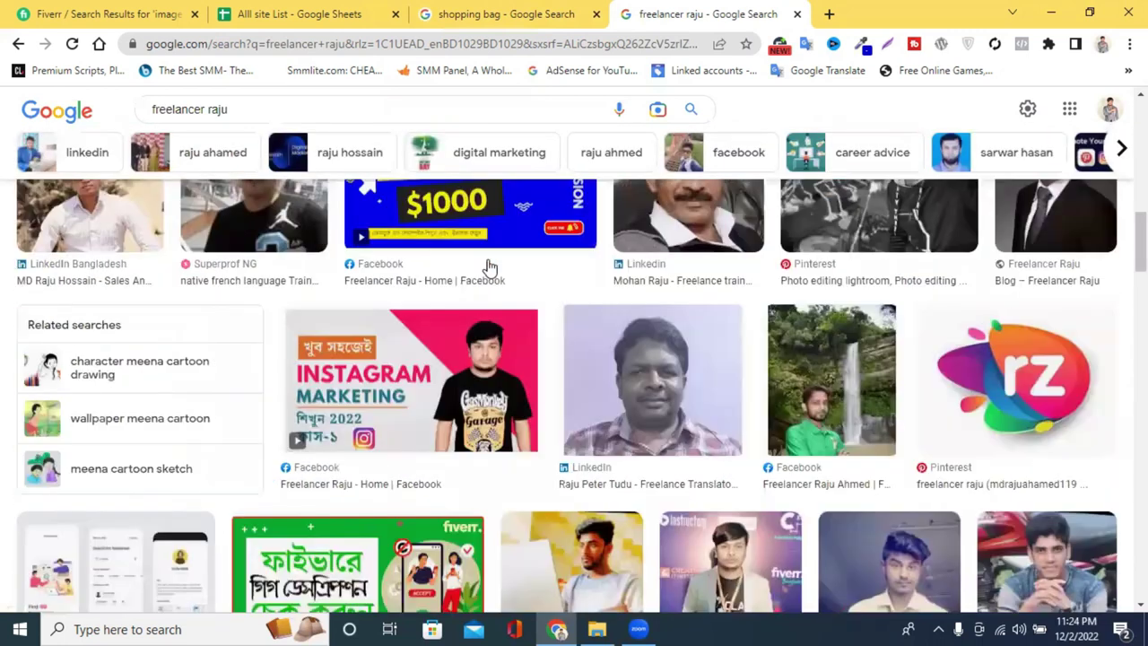
scroll(487, 264, up, 20)
click(829, 14)
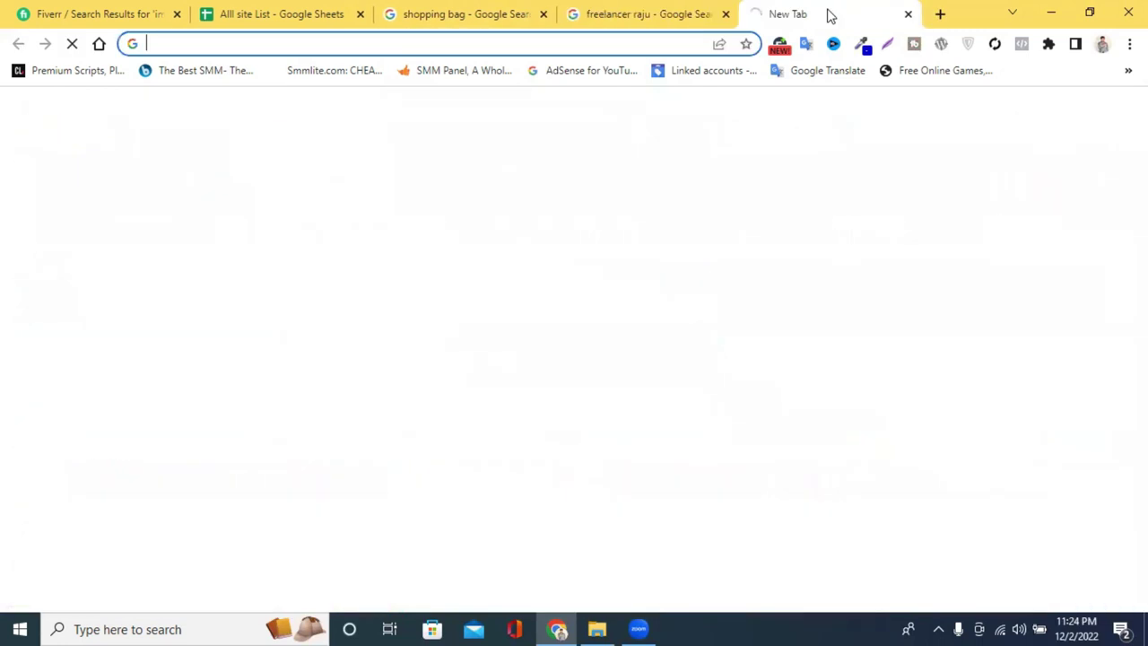
click(646, 12)
scroll(561, 303, down, 2)
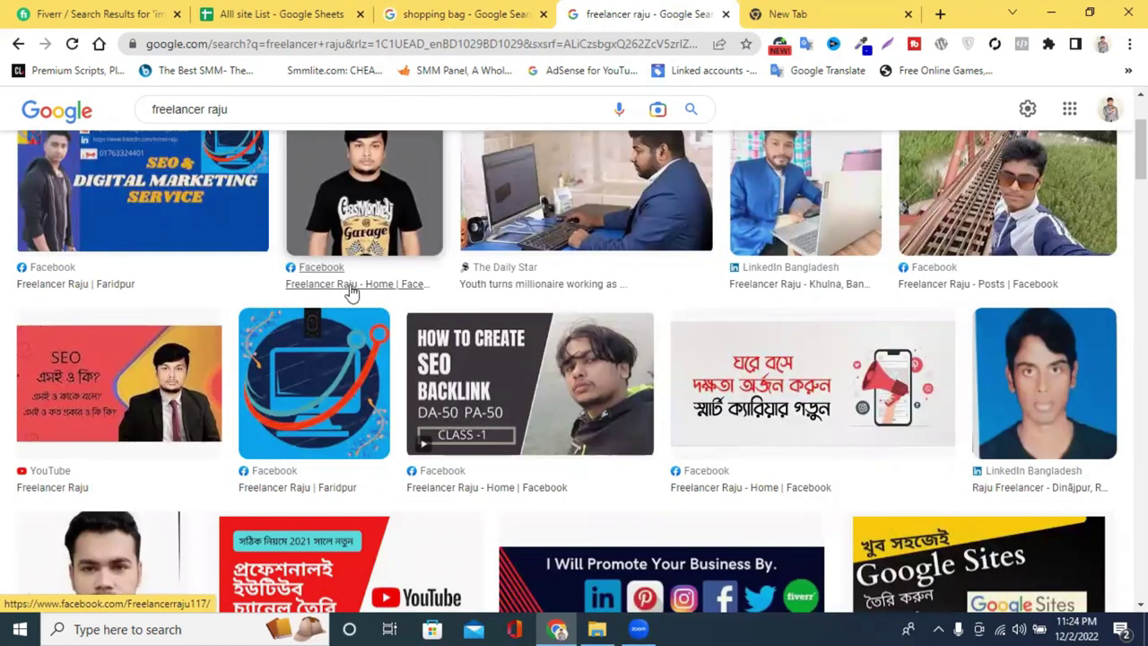
scroll(487, 266, down, 2)
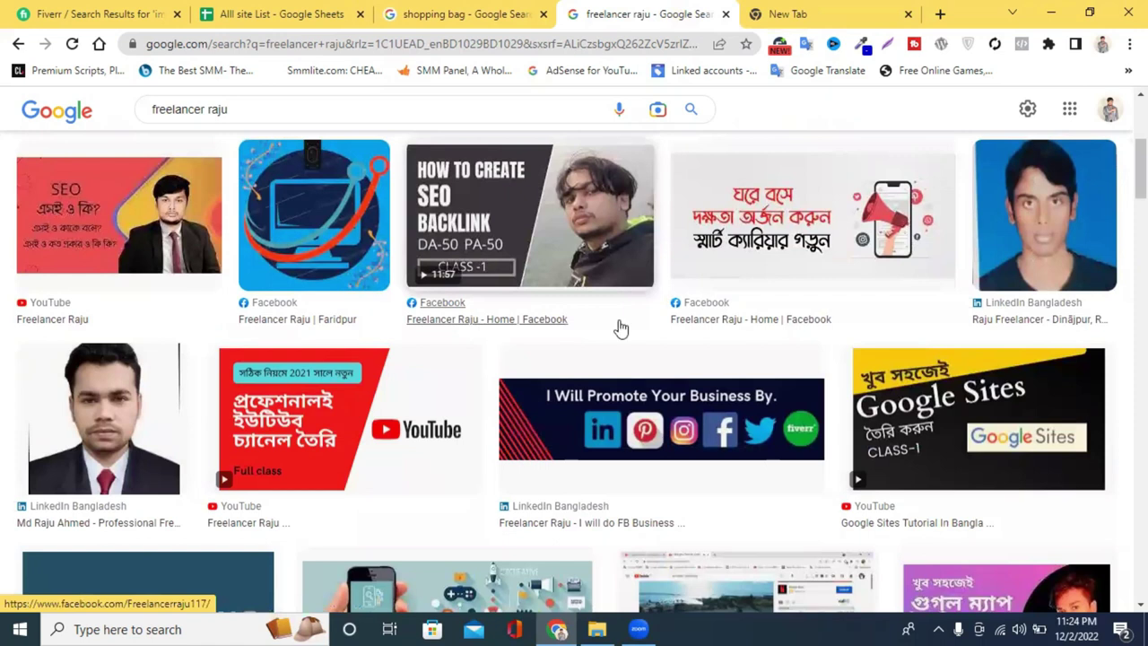
scroll(747, 330, down, 1)
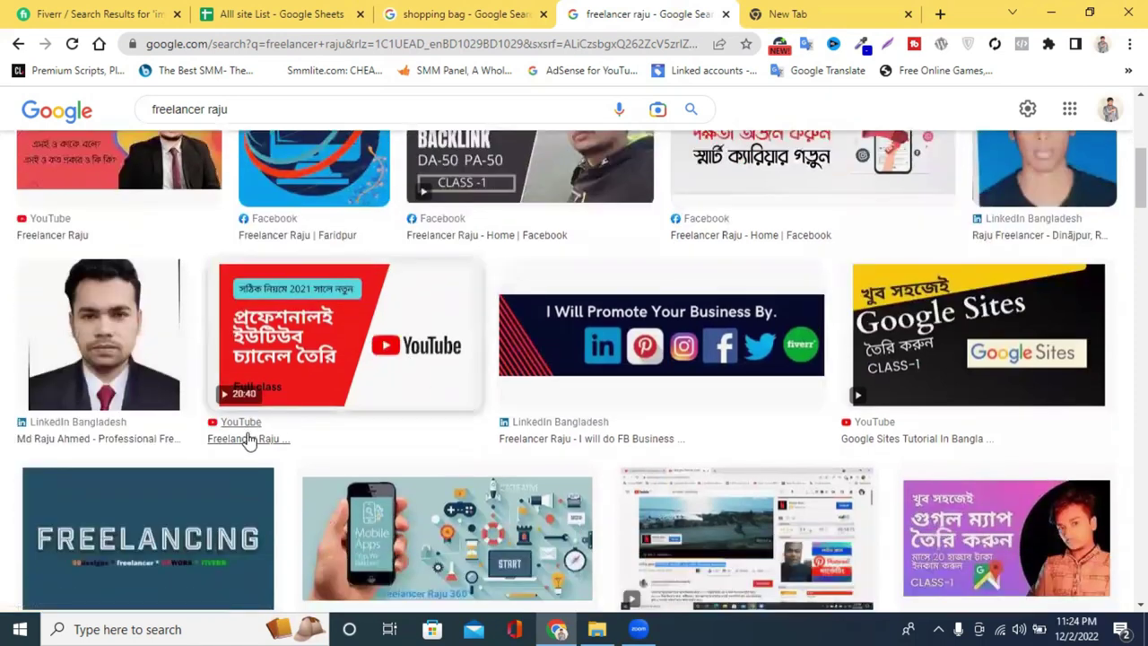
scroll(777, 263, down, 1)
scroll(589, 312, down, 3)
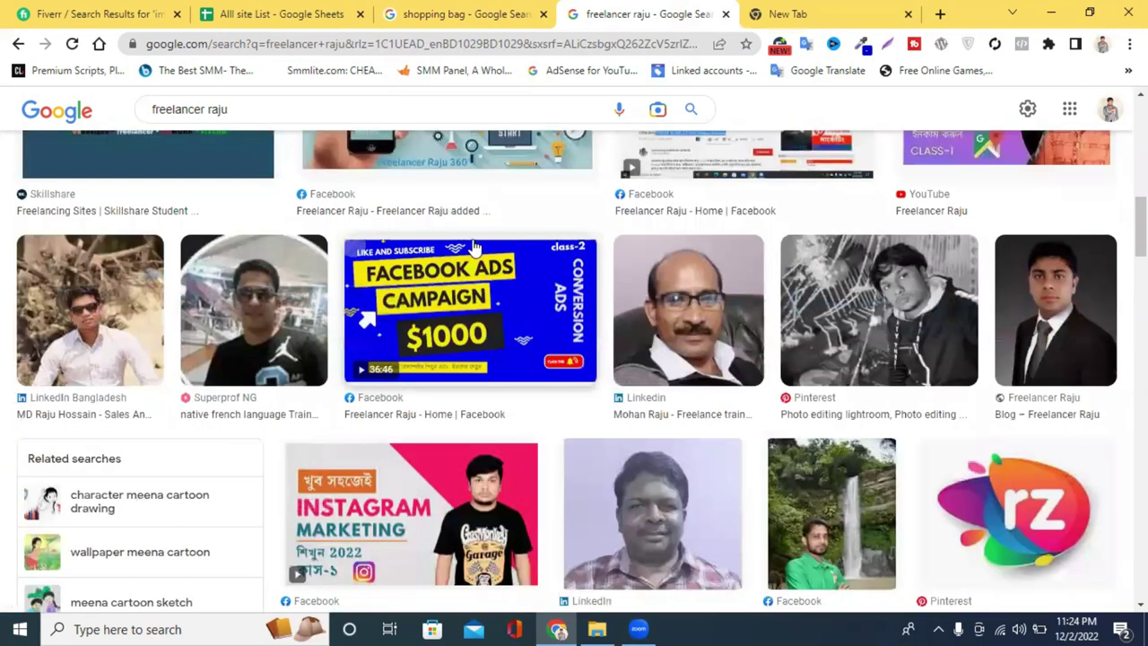
scroll(368, 220, down, 4)
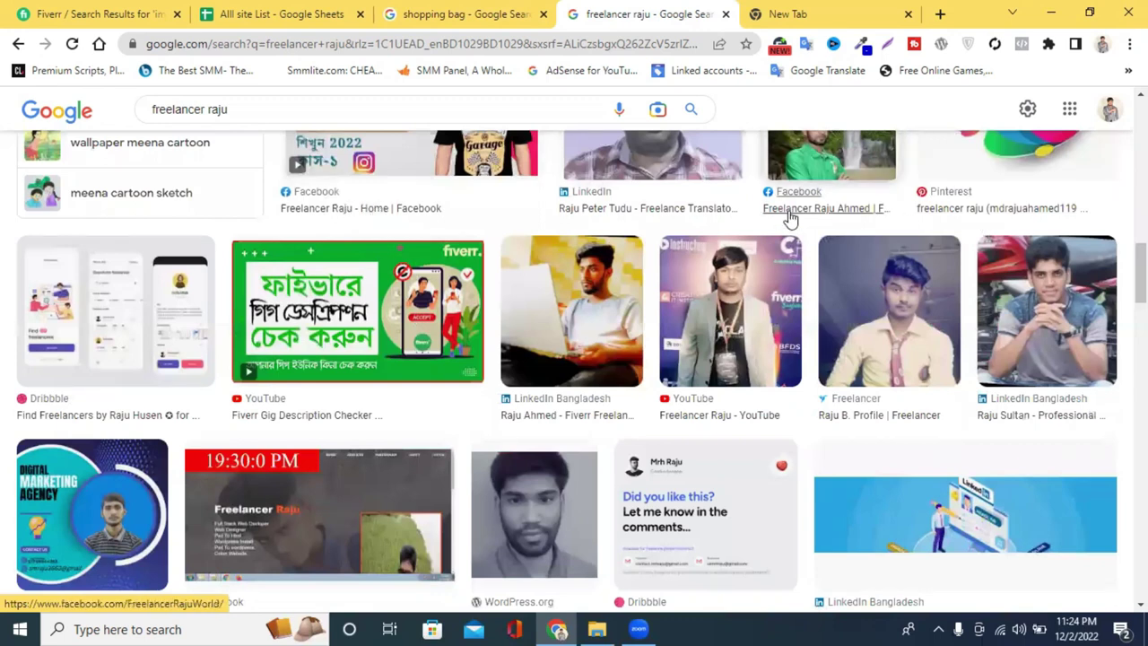
scroll(753, 287, down, 1)
scroll(723, 330, down, 3)
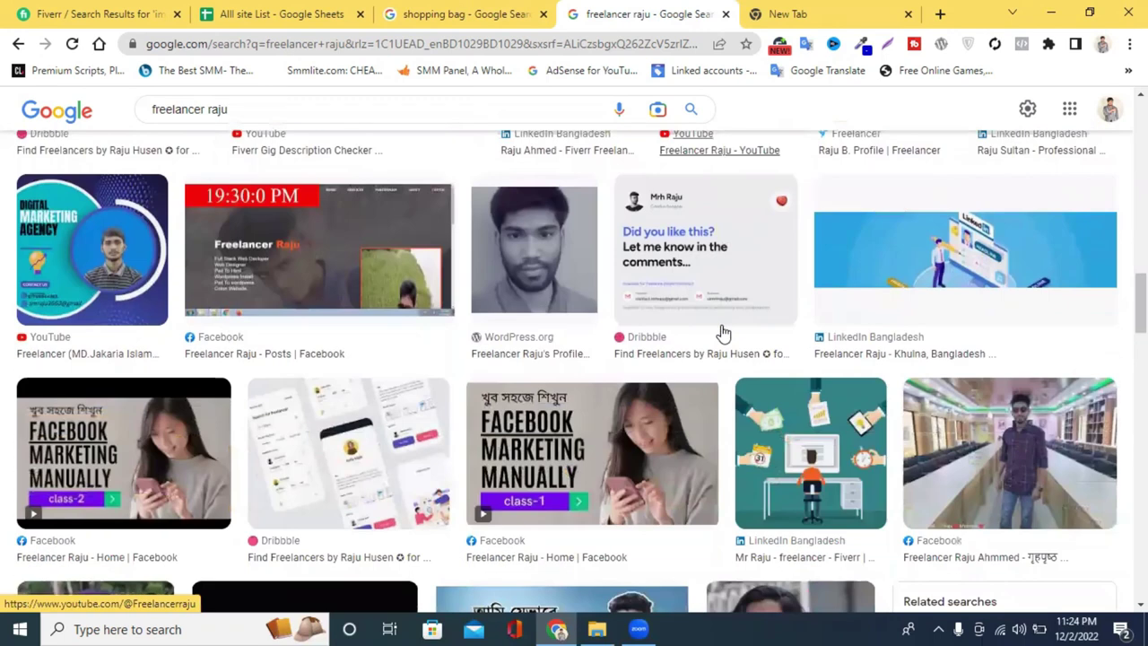
scroll(723, 330, down, 2)
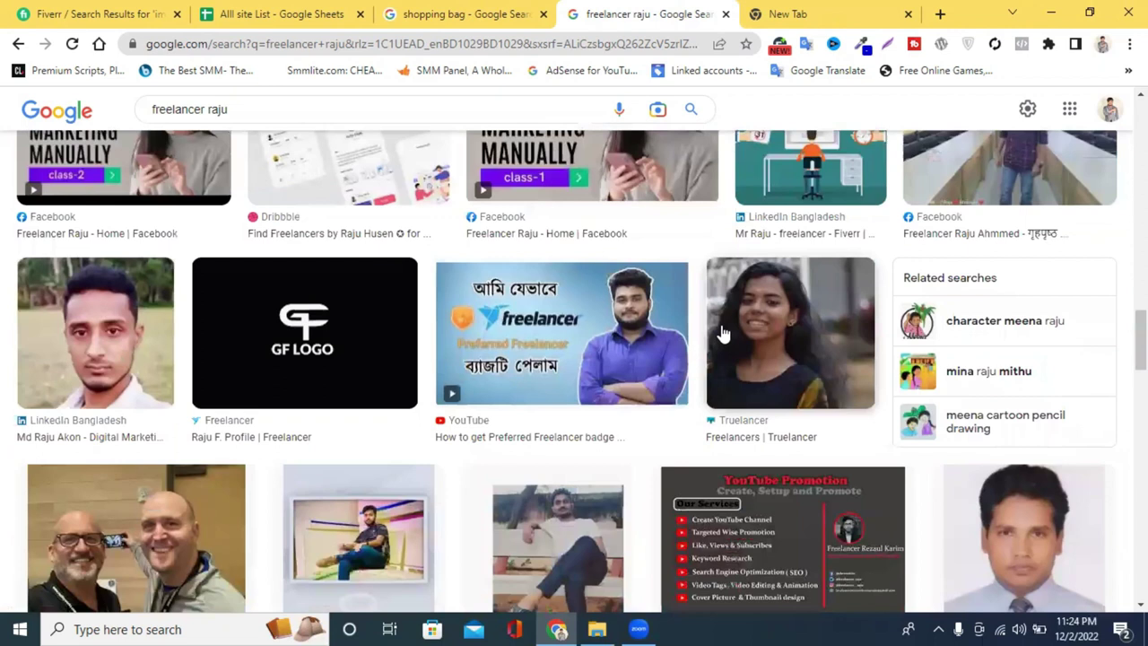
scroll(723, 330, up, 2)
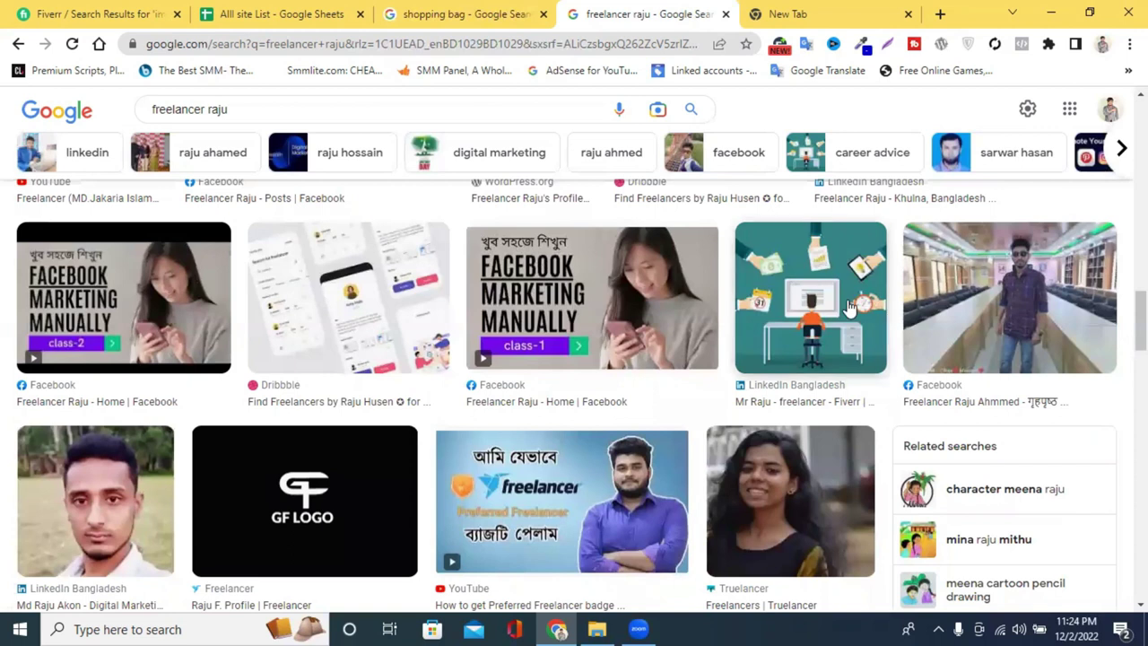
click(908, 14)
Review the image submission websites and their link types in Sheet8 of the Alll site List spreadsheet.
click(507, 13)
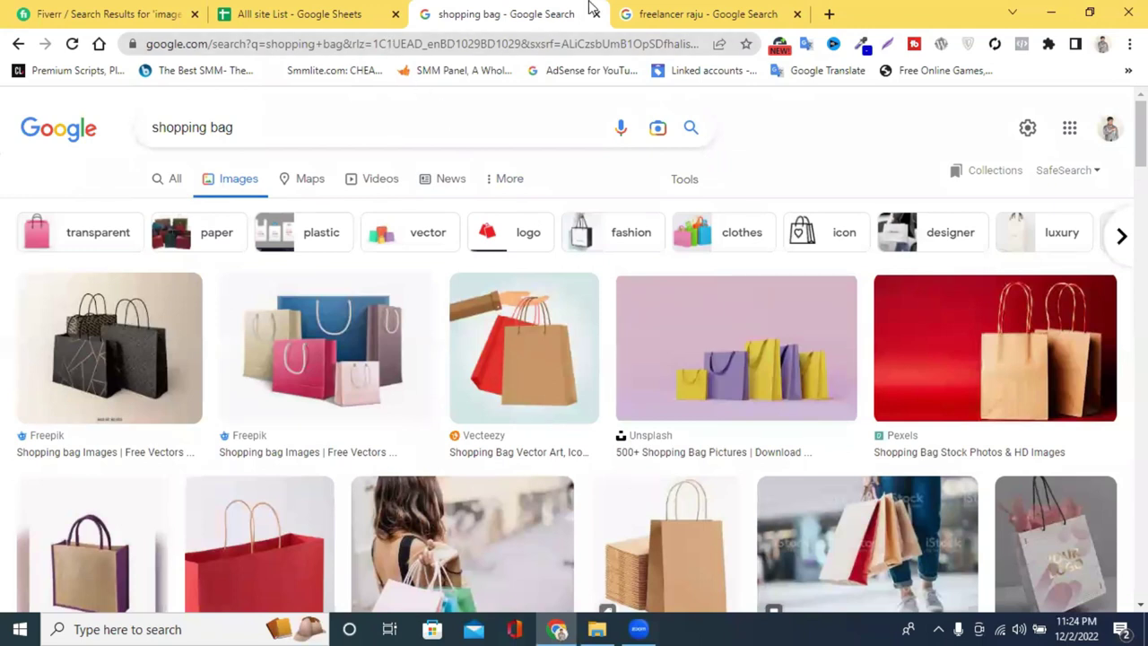
click(269, 10)
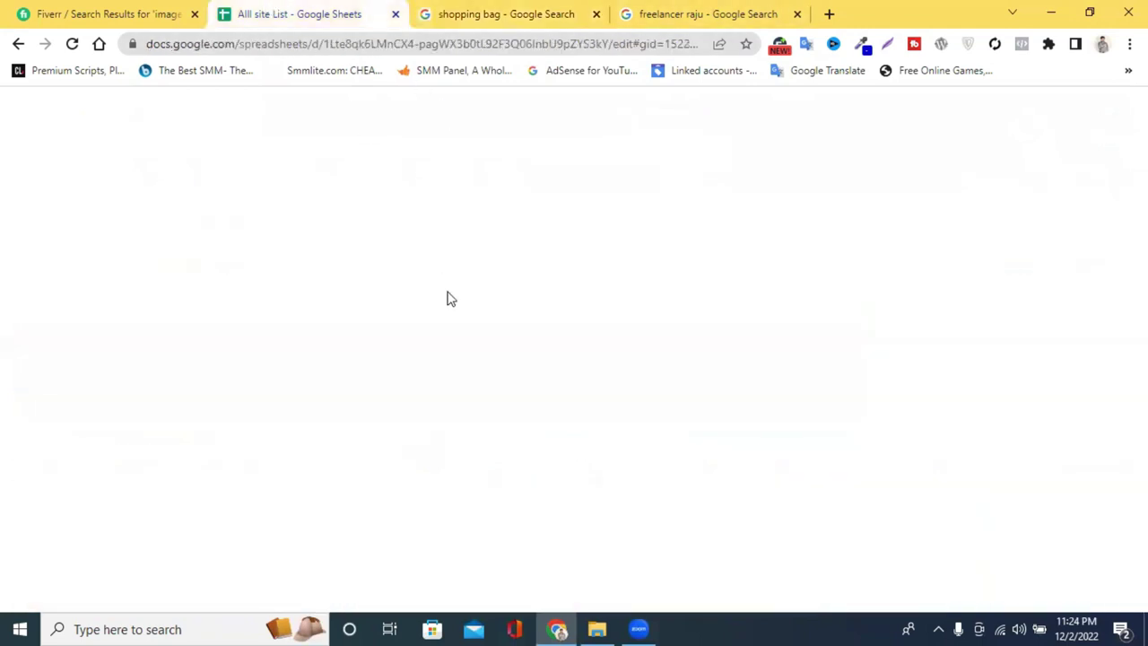
scroll(448, 291, down, 2)
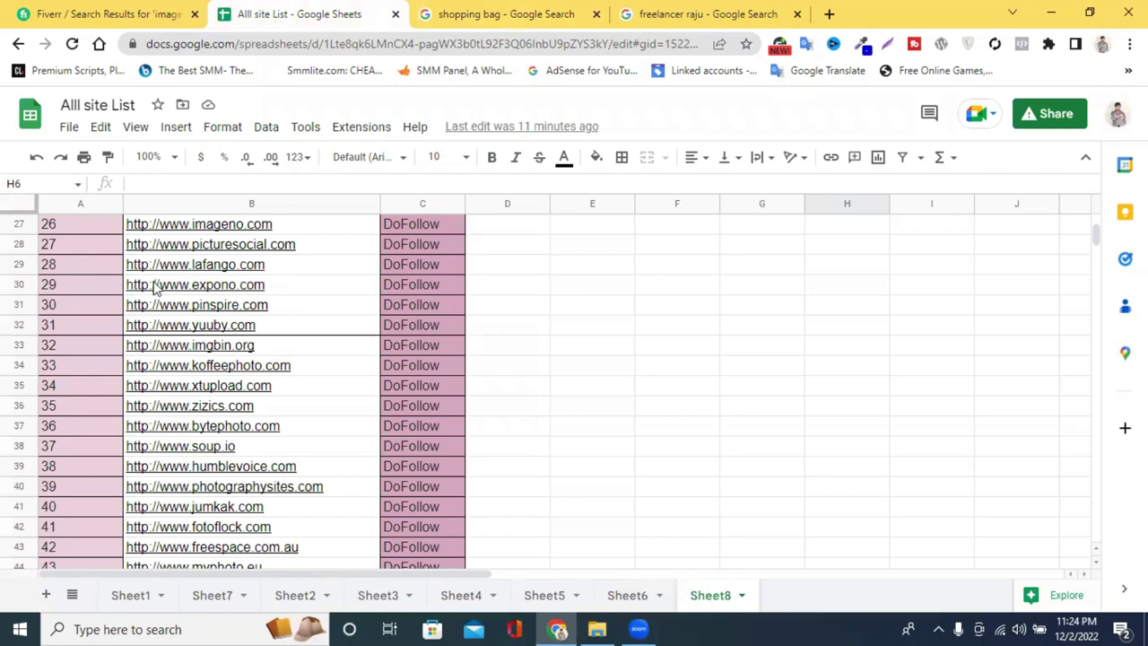
scroll(154, 287, up, 3)
scroll(154, 288, up, 8)
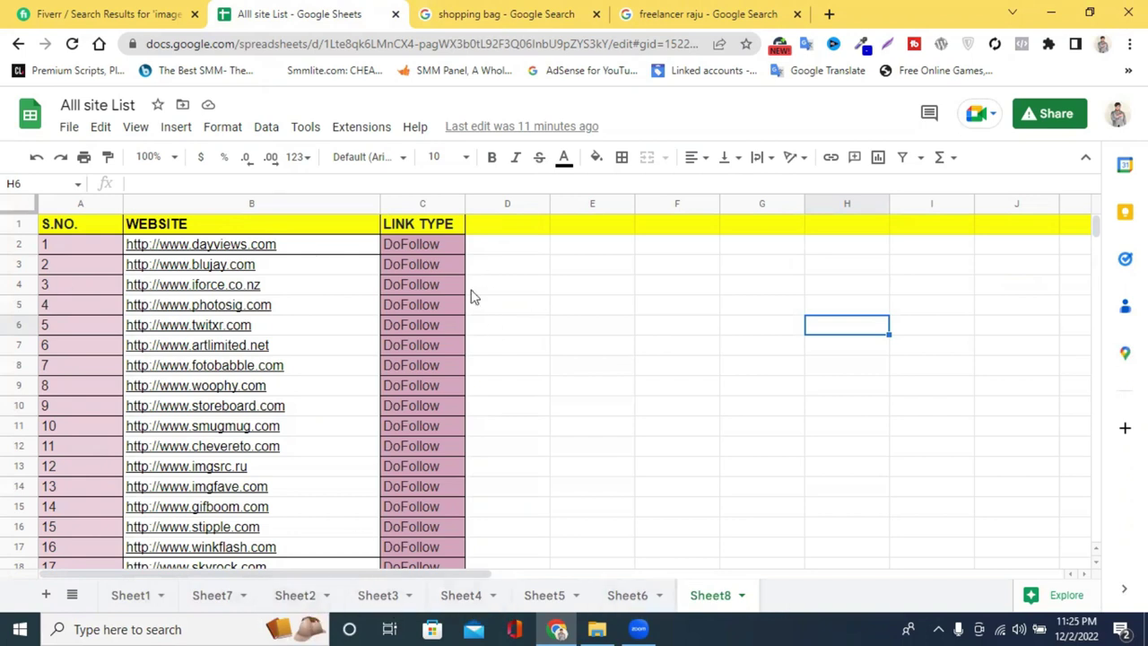
scroll(518, 302, down, 15)
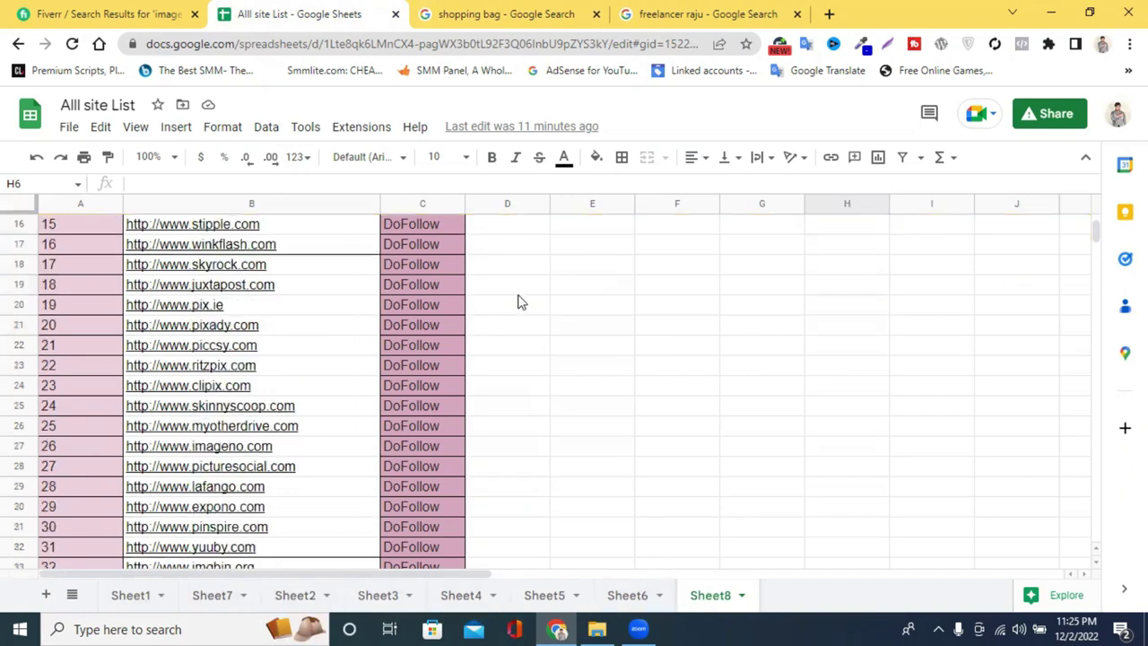
scroll(90, 289, up, 4)
scroll(274, 352, down, 1)
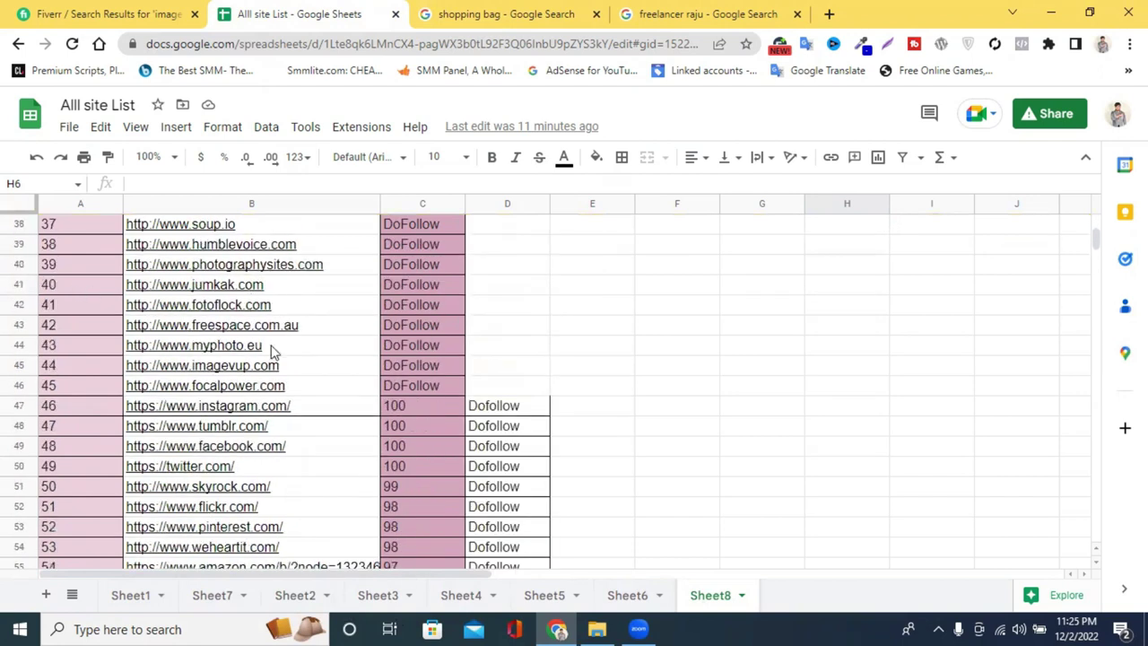
Close the shopping bag image results and search Google for "image submission site list" in a new tab.
click(538, 11)
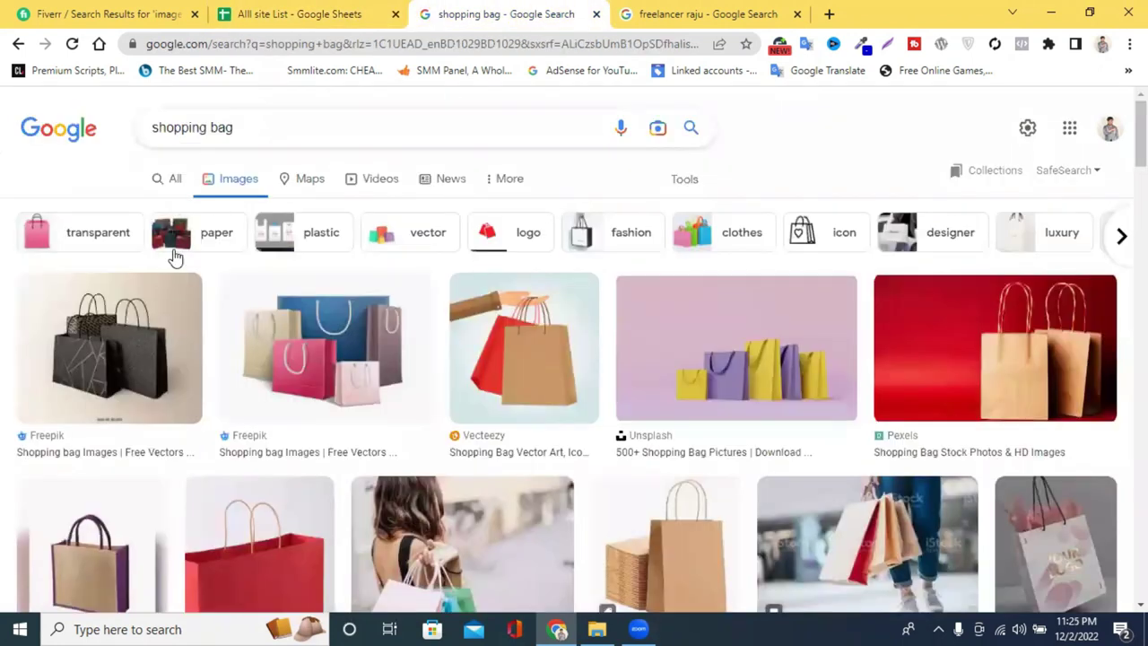
click(595, 14)
click(627, 14)
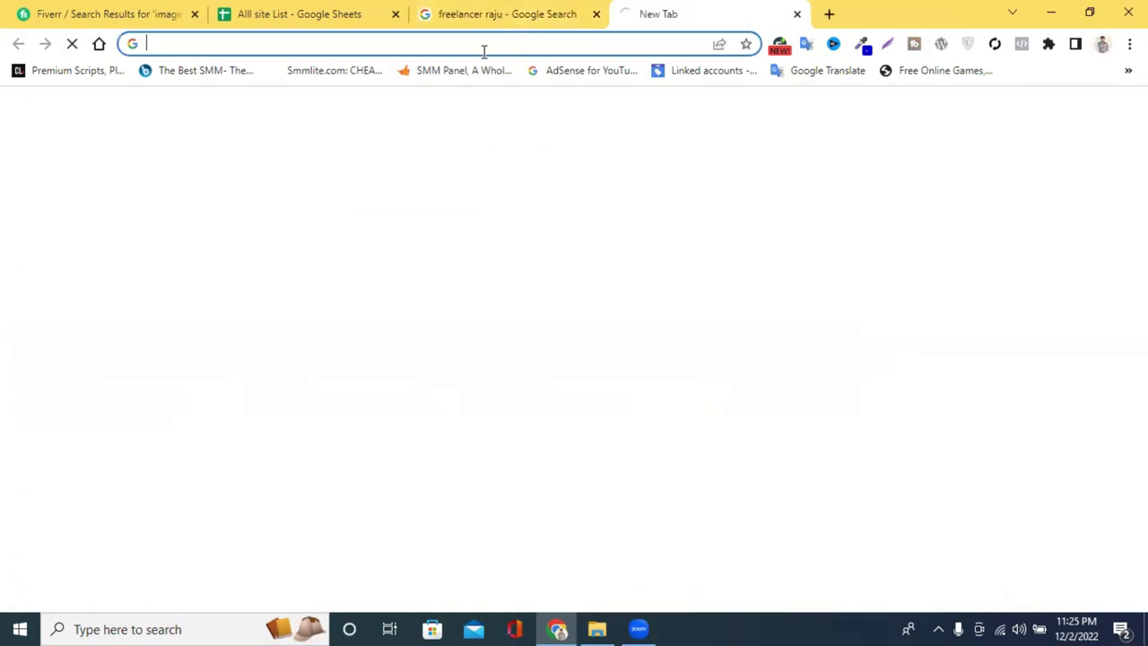
click(473, 47)
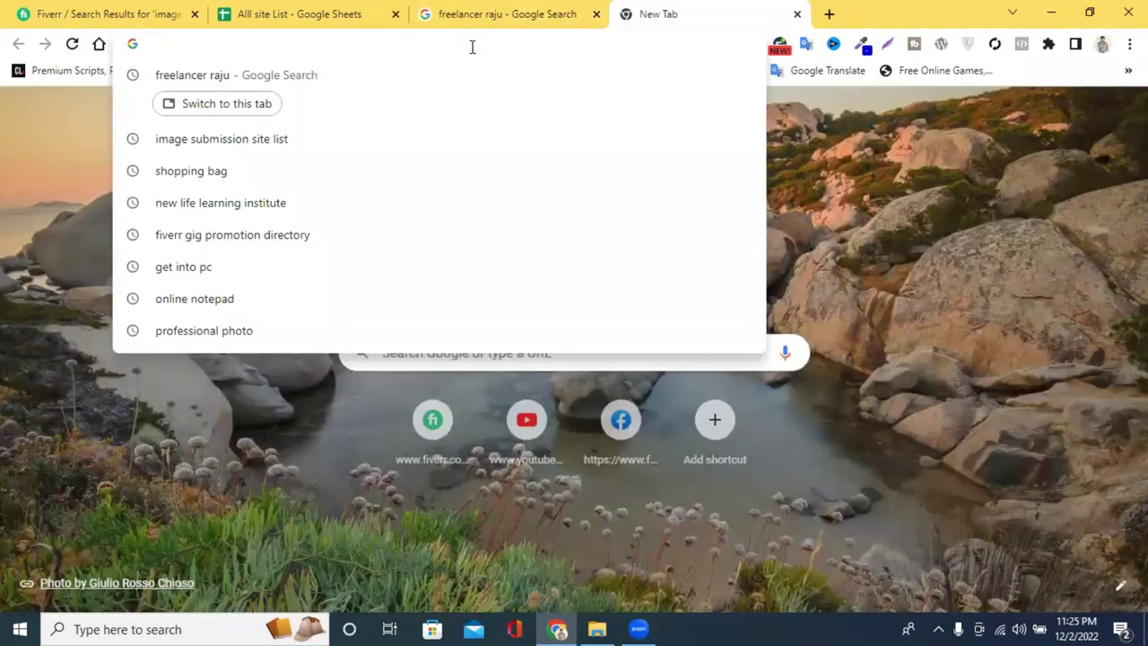
text(image submission site list)
key(Return)
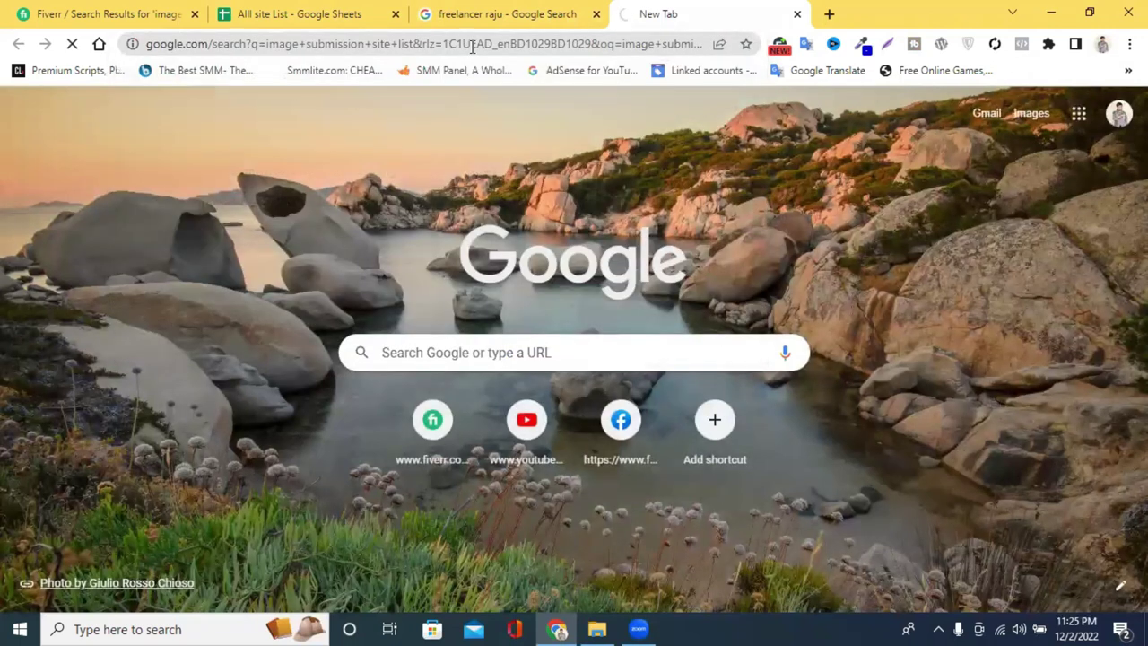
Examine the search results for image submission site lists, highlighting entries among the popular free sharing sites.
scroll(365, 235, down, 3)
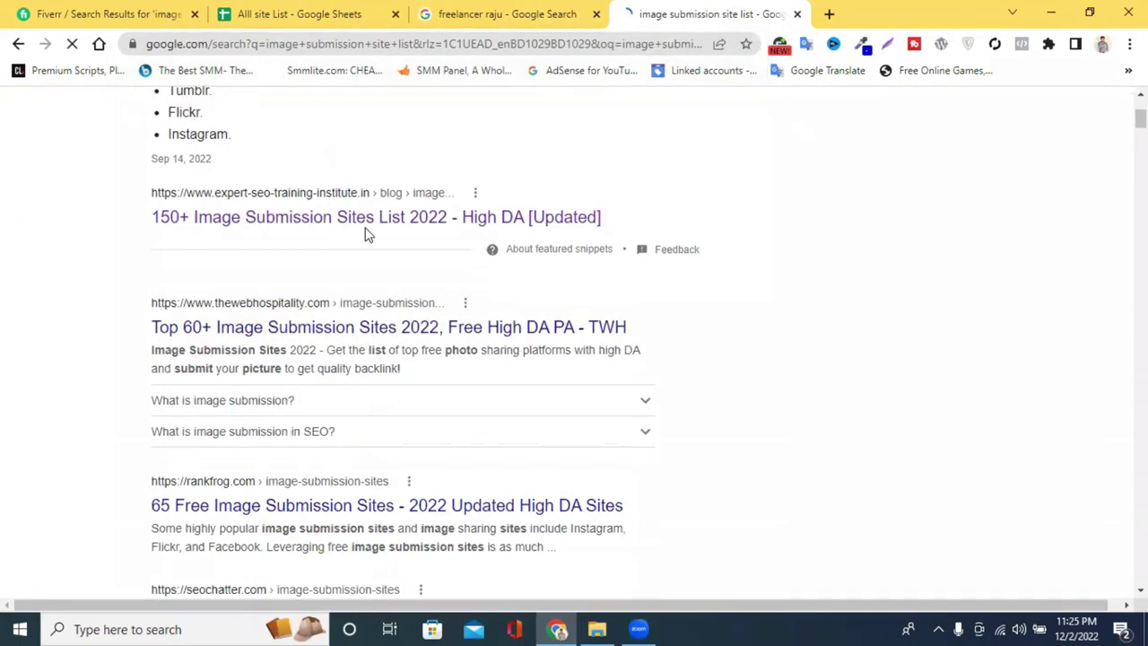
scroll(171, 195, down, 7)
scroll(323, 240, down, 8)
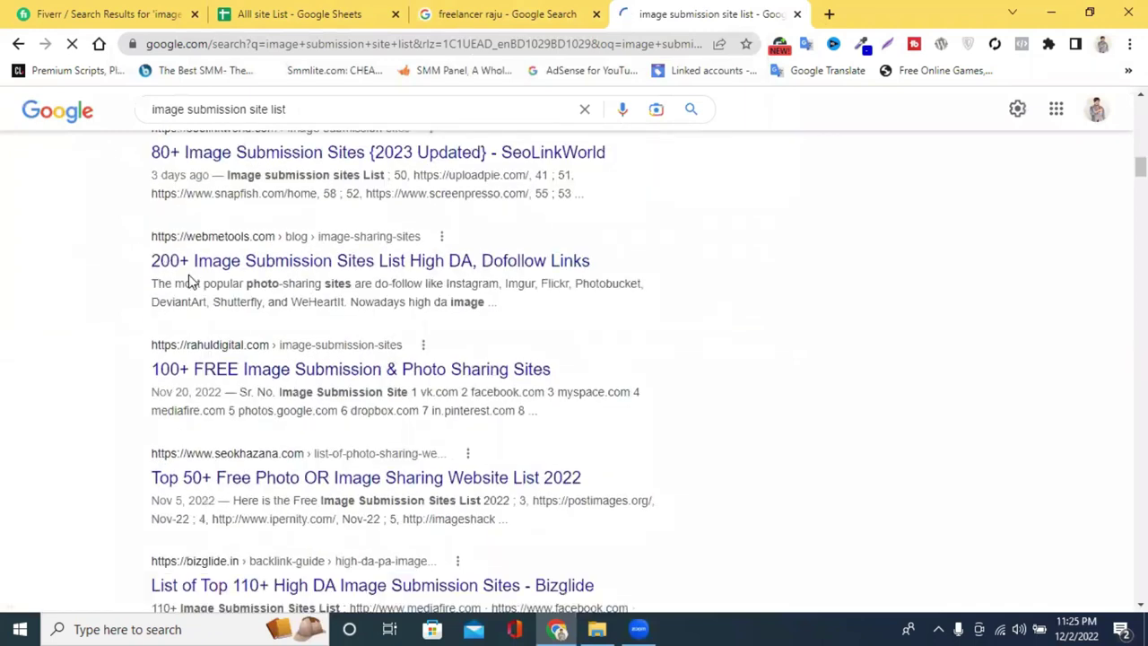
scroll(180, 385, down, 4)
scroll(336, 340, down, 5)
scroll(637, 316, up, 9)
scroll(551, 320, up, 15)
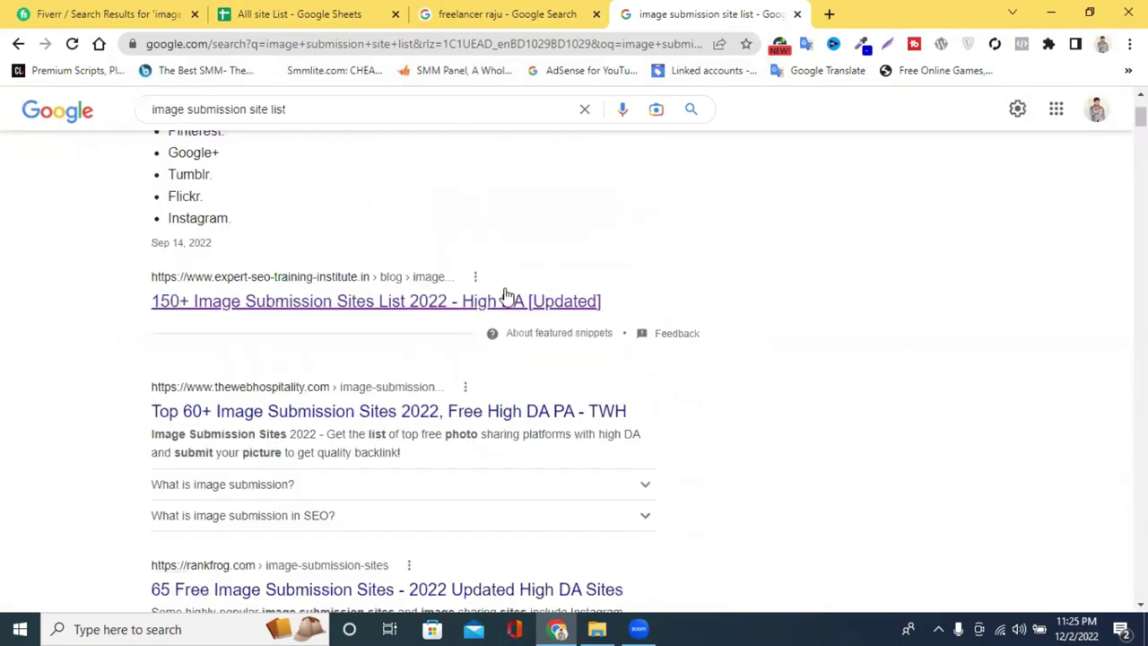
scroll(505, 296, up, 2)
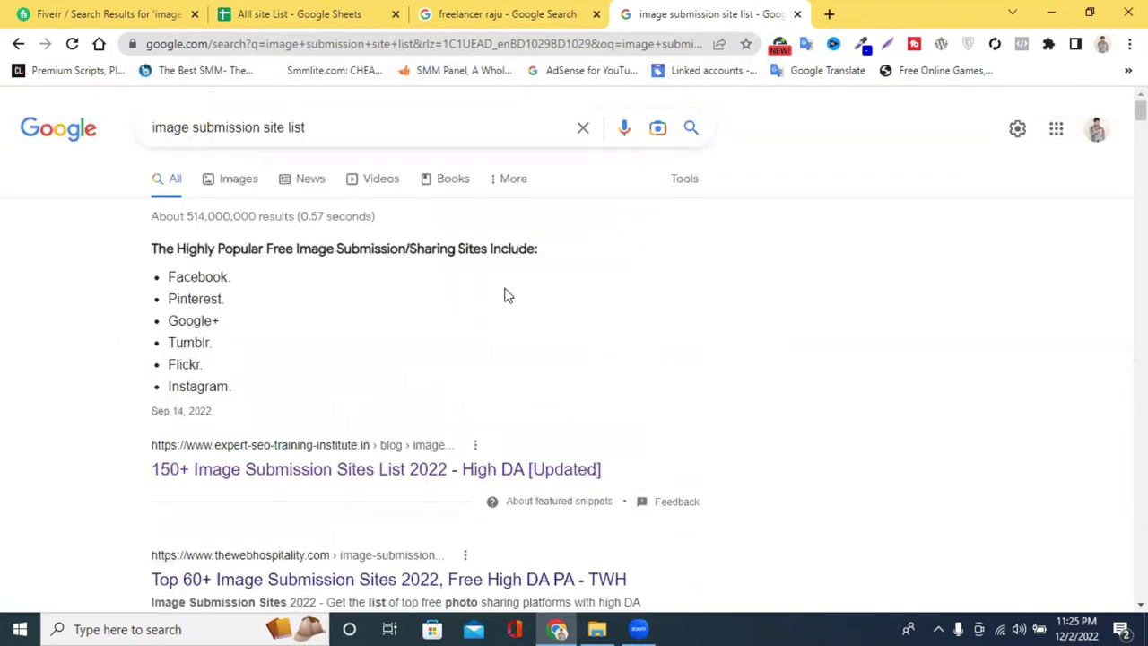
double_click(178, 279)
drag(180, 298, 214, 345)
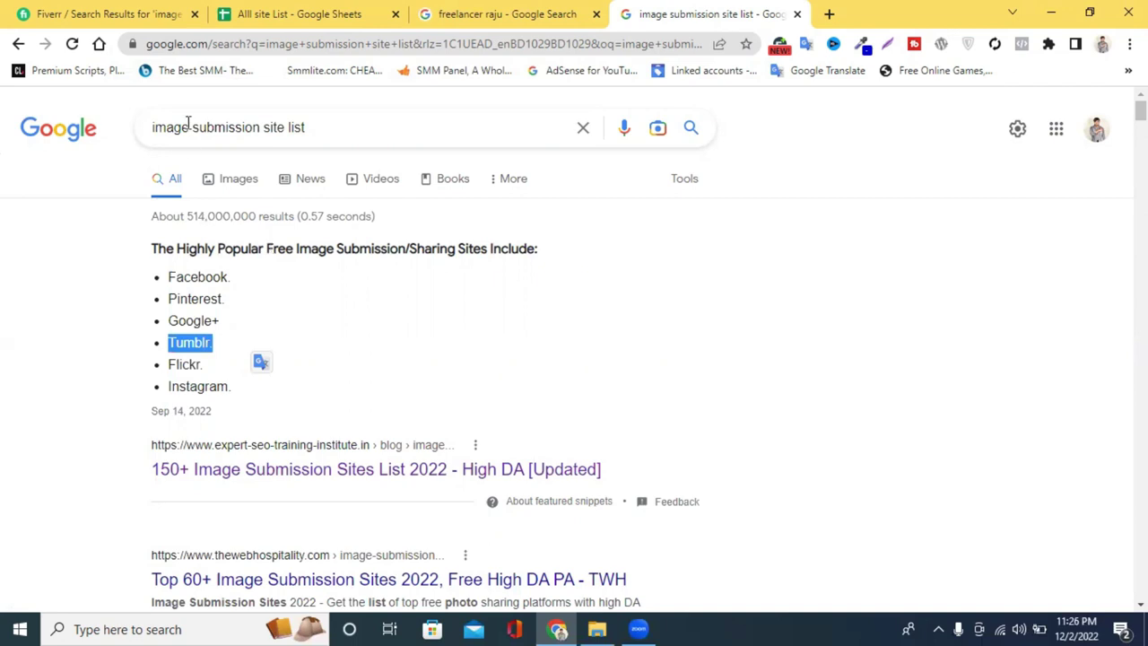
scroll(311, 261, down, 4)
scroll(335, 248, up, 2)
scroll(333, 246, down, 2)
Return to the Alll site List spreadsheet and open the Pinterest link from Sheet8 in a new tab.
click(449, 13)
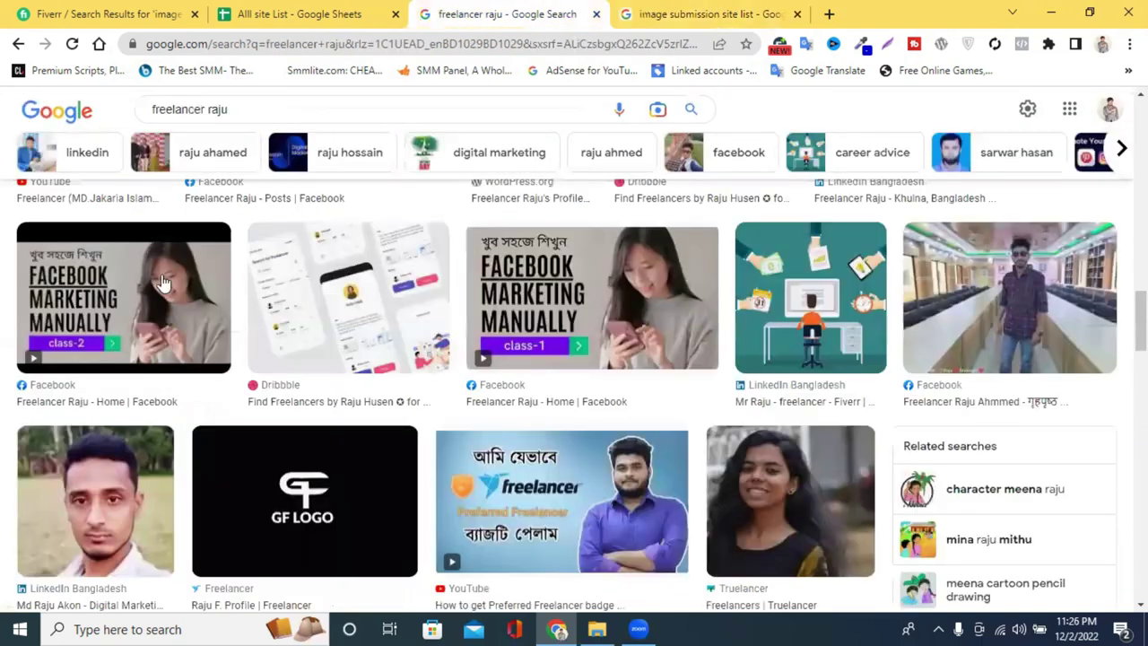
click(297, 13)
scroll(332, 389, down, 4)
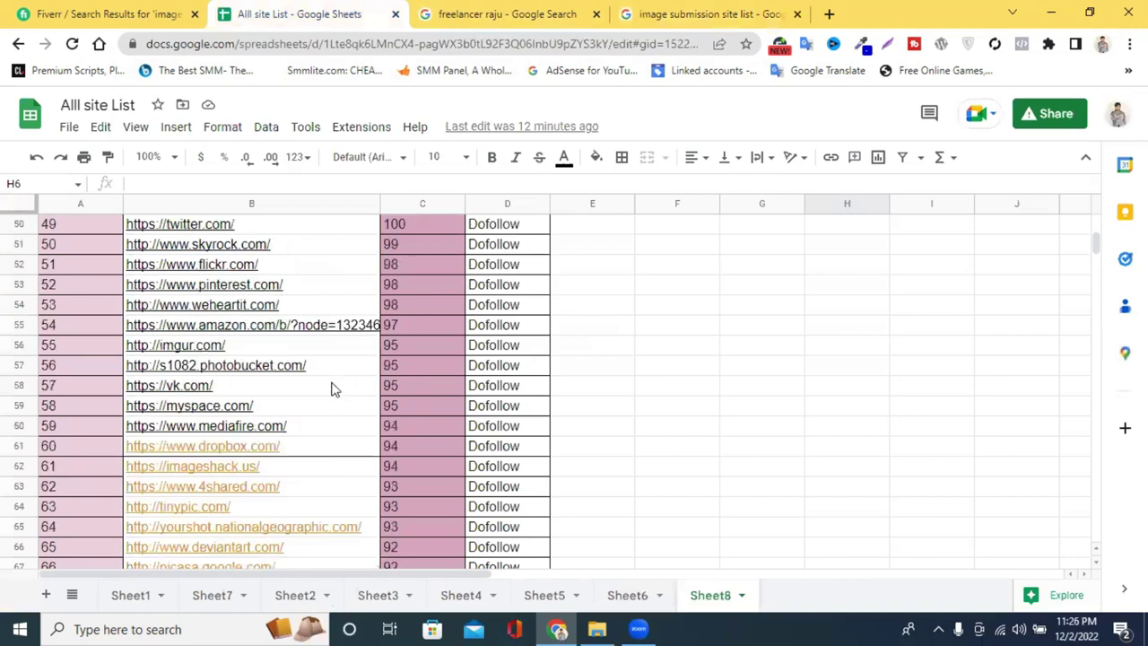
scroll(332, 389, up, 2)
mouse_move(224, 325)
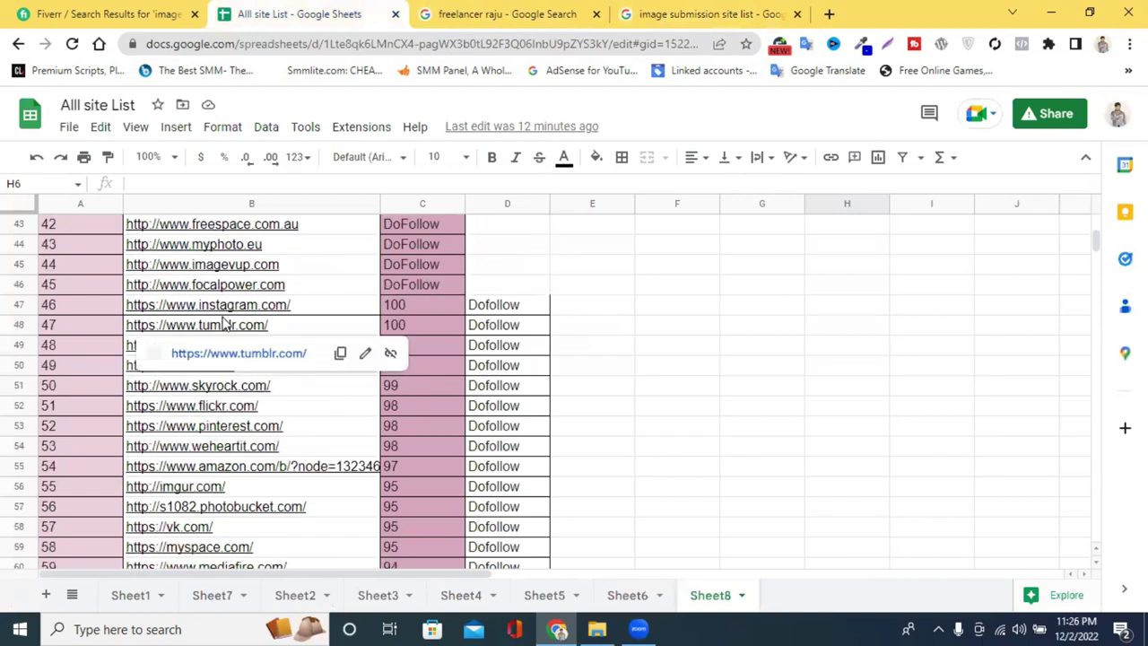
mouse_move(222, 292)
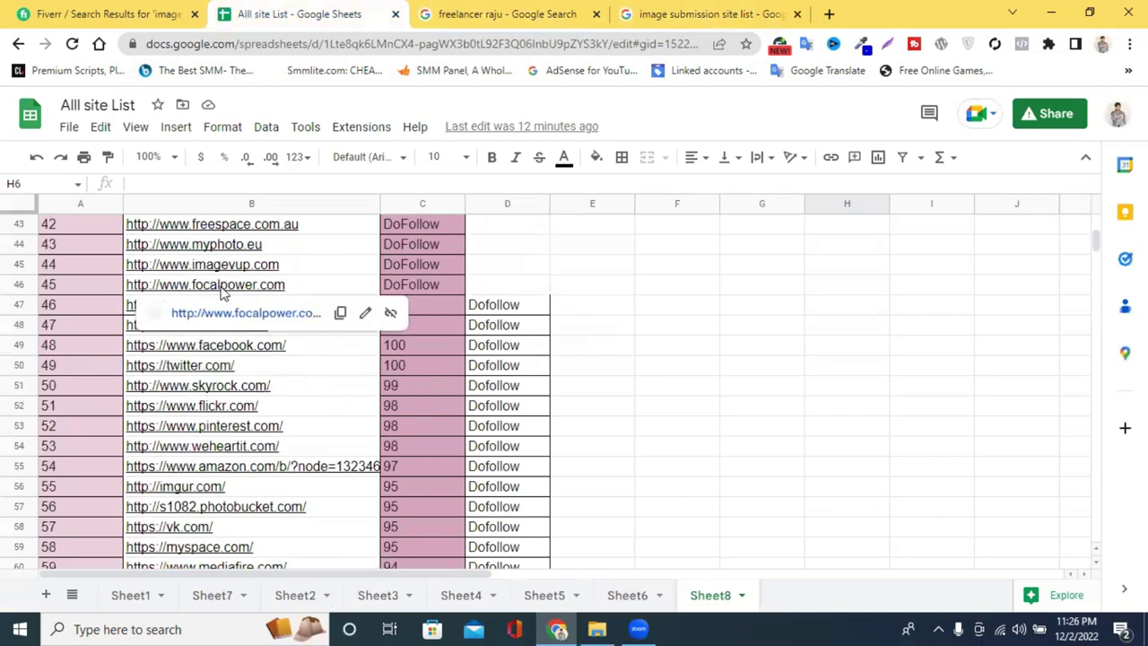
click(236, 430)
click(218, 453)
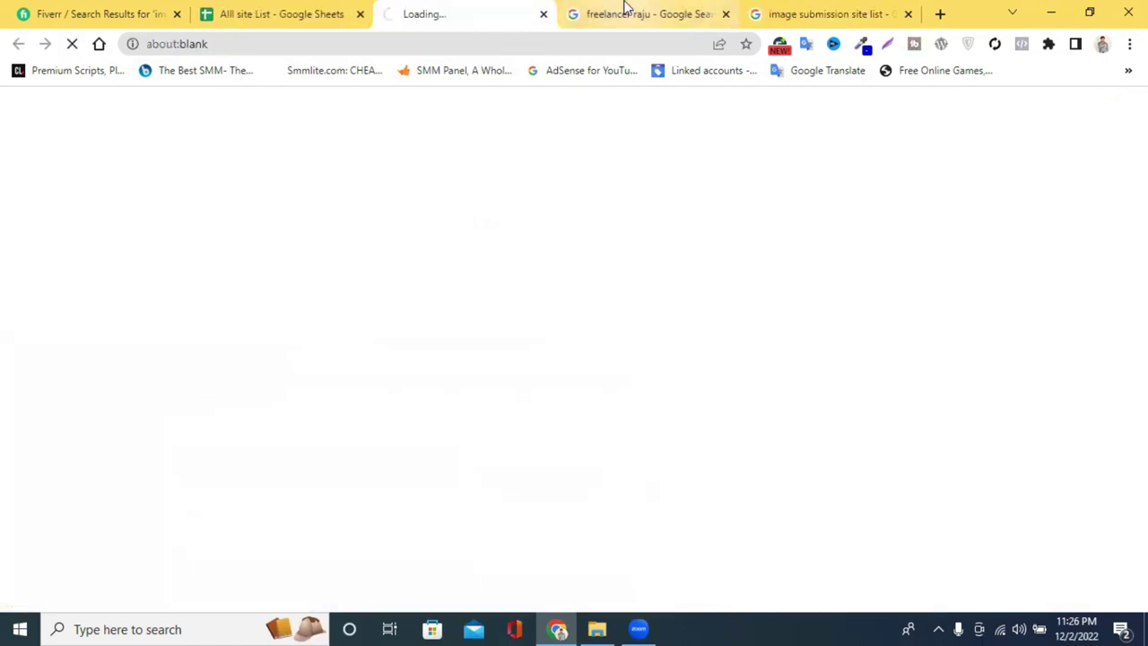
Close the browser tabs with the freelancer image results and the image submission site list search.
click(716, 18)
click(725, 15)
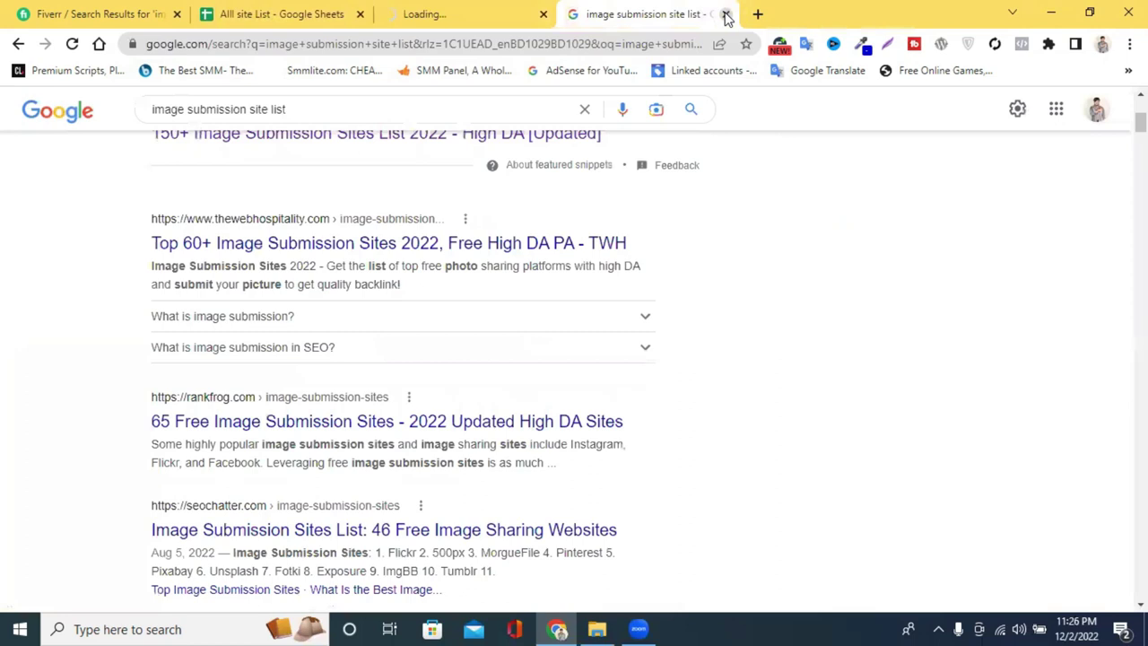
click(726, 14)
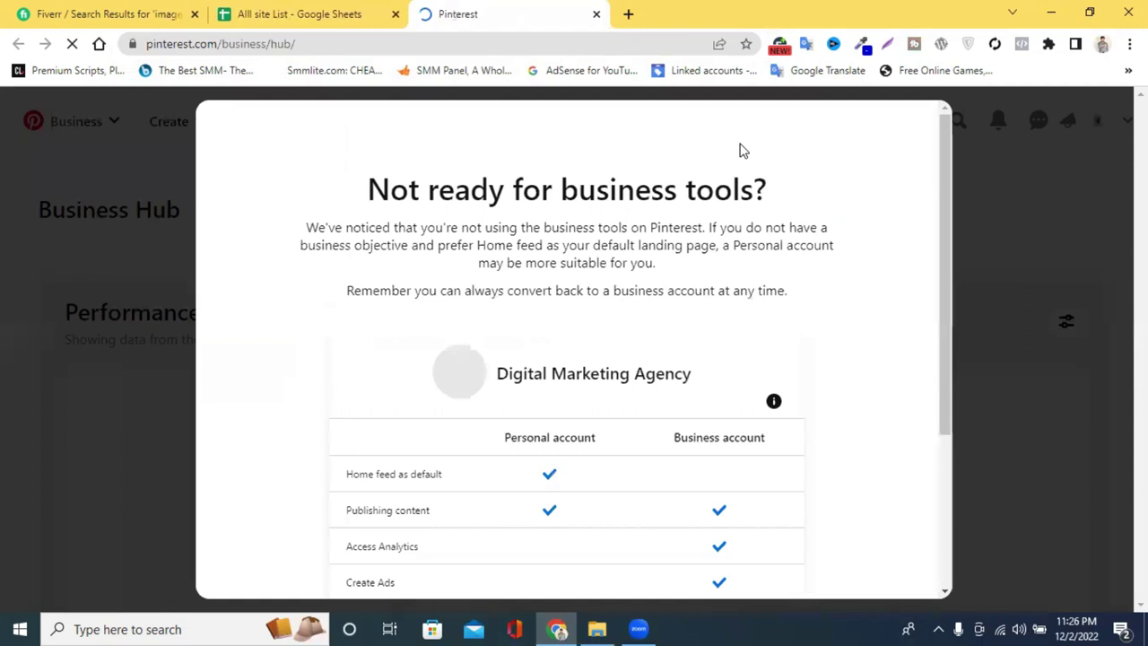
Dismiss Pinterest's business tools dialog without converting the account and open the account's own profile.
scroll(759, 359, down, 3)
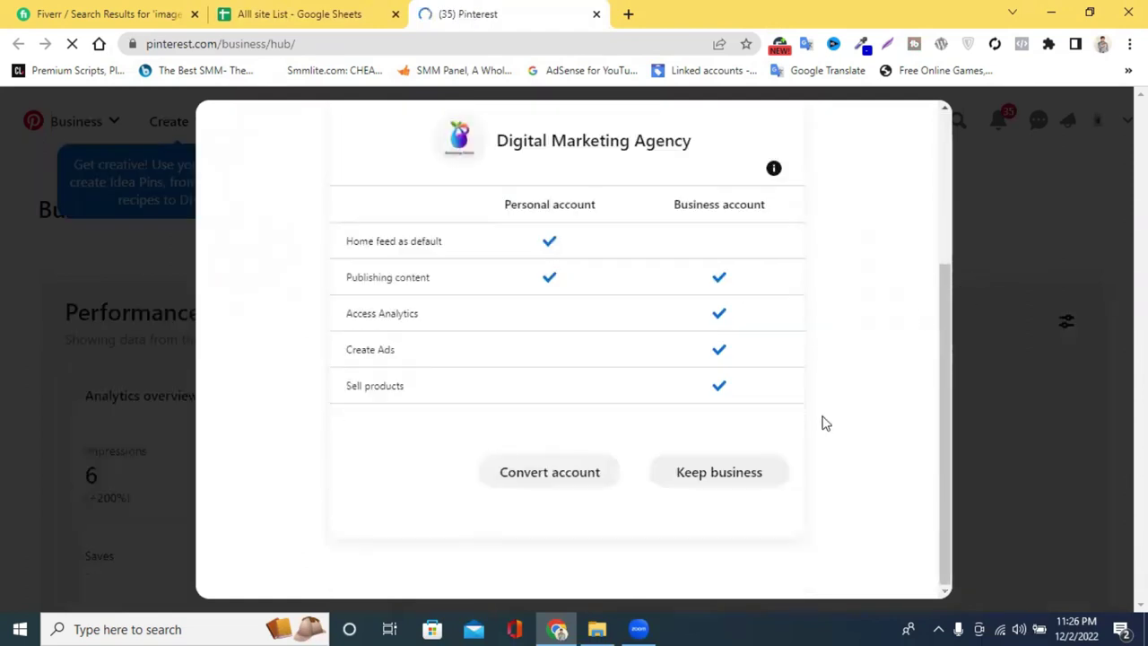
key(Escape)
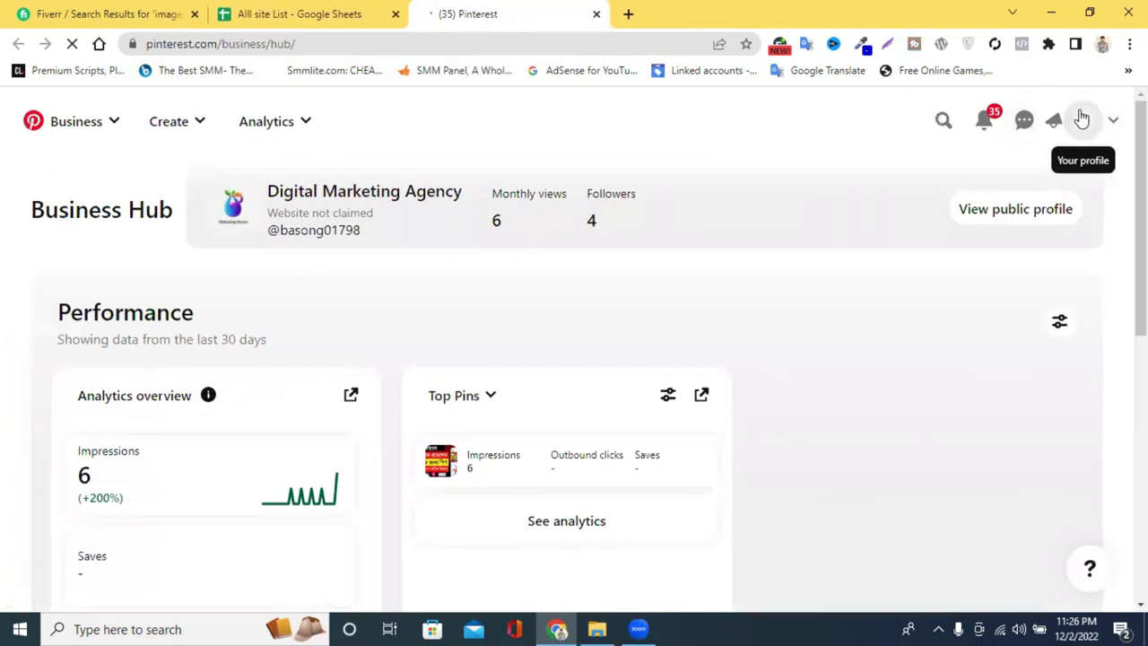
click(1086, 139)
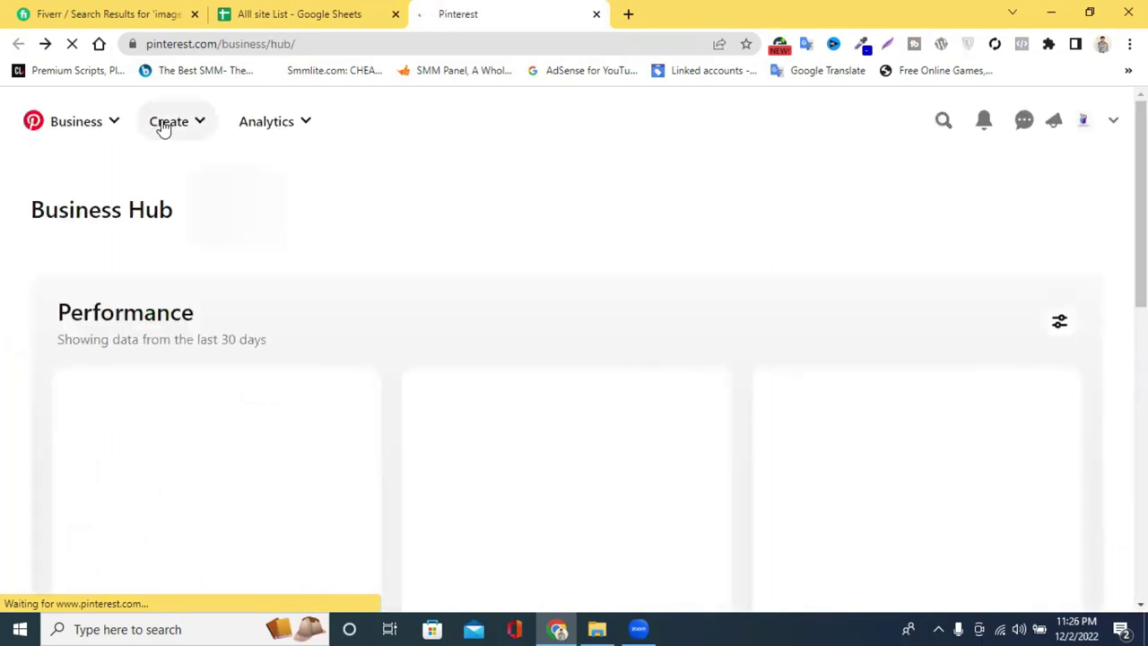
Start a new Pin and upload the learn digital marketing image from the Downloads folder to it.
click(162, 131)
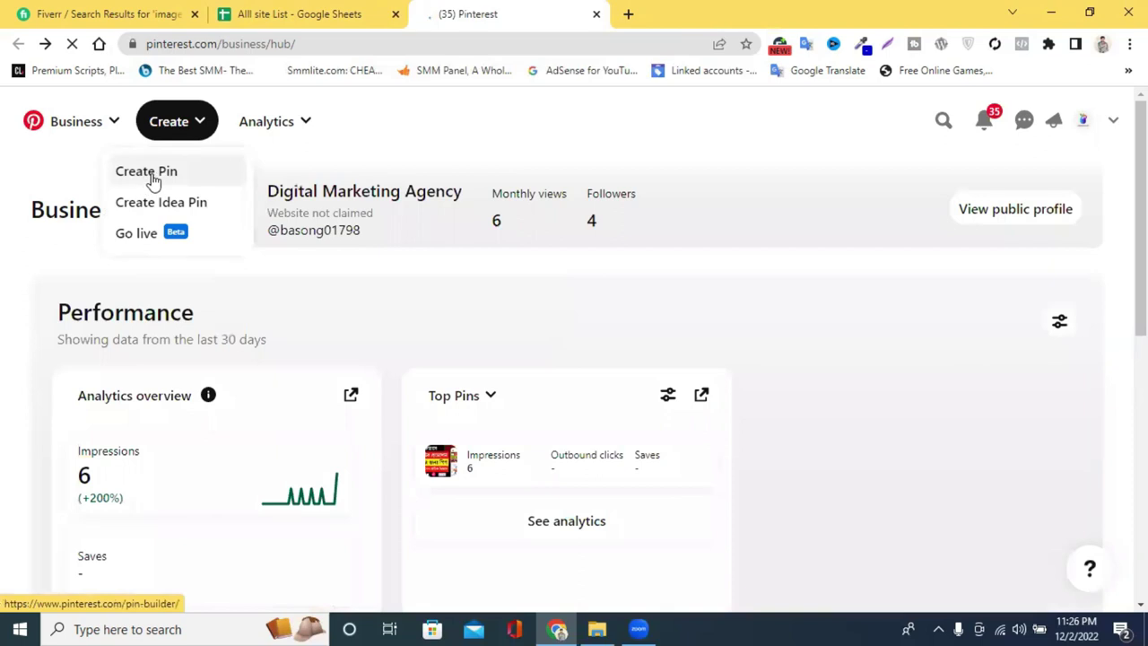
click(154, 180)
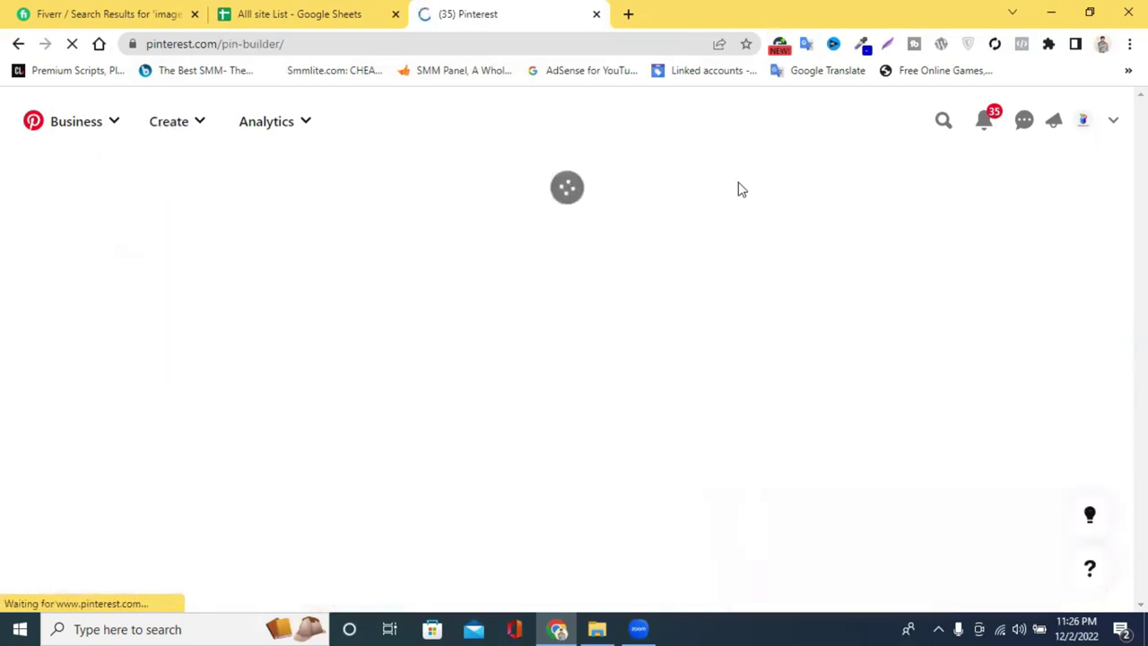
scroll(482, 290, down, 2)
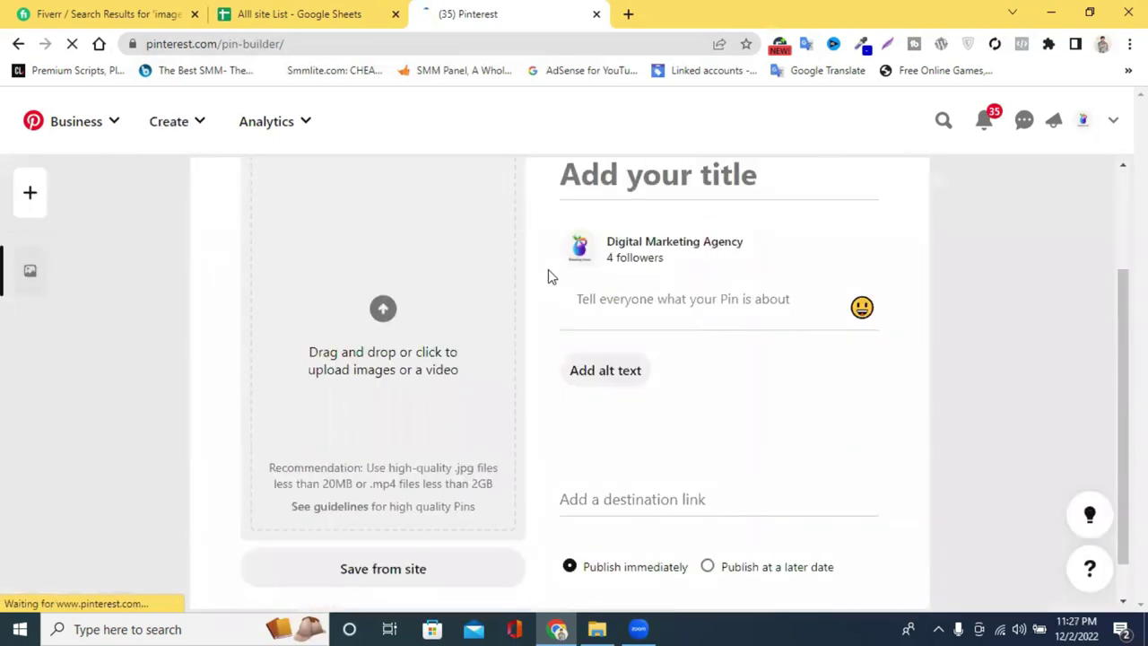
click(388, 291)
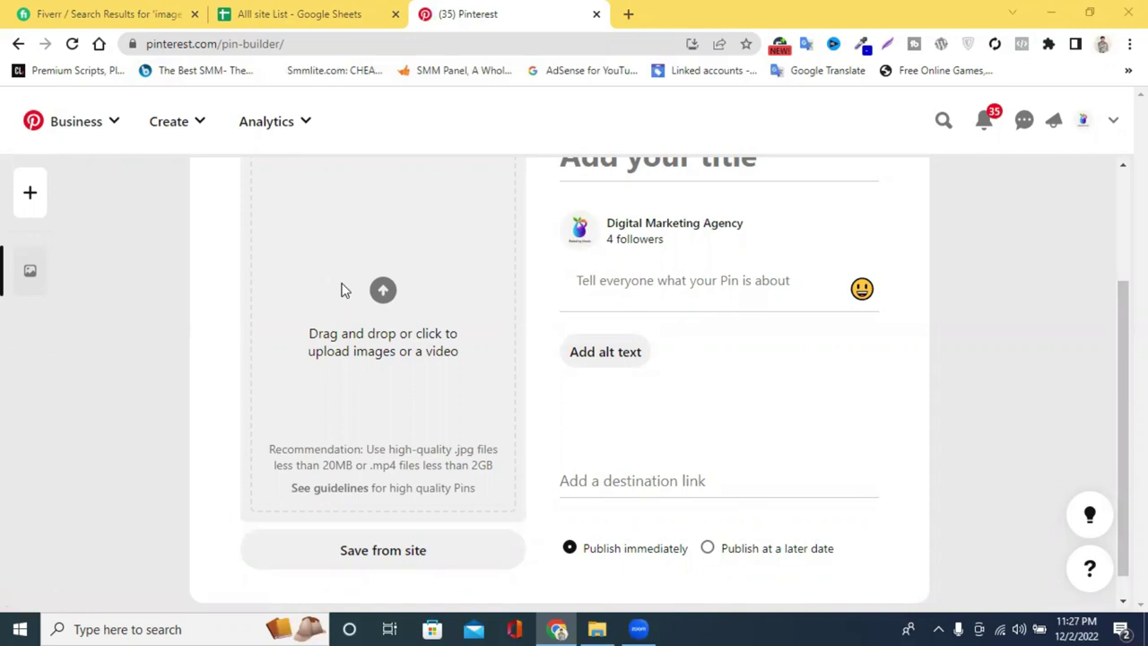
click(342, 290)
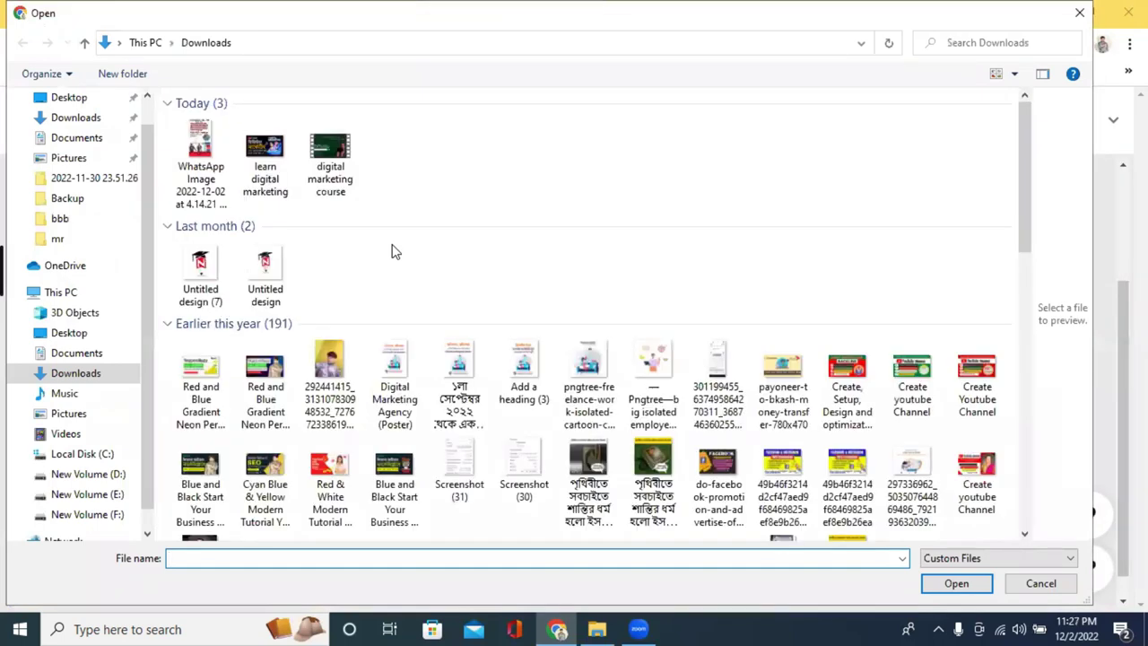
click(266, 172)
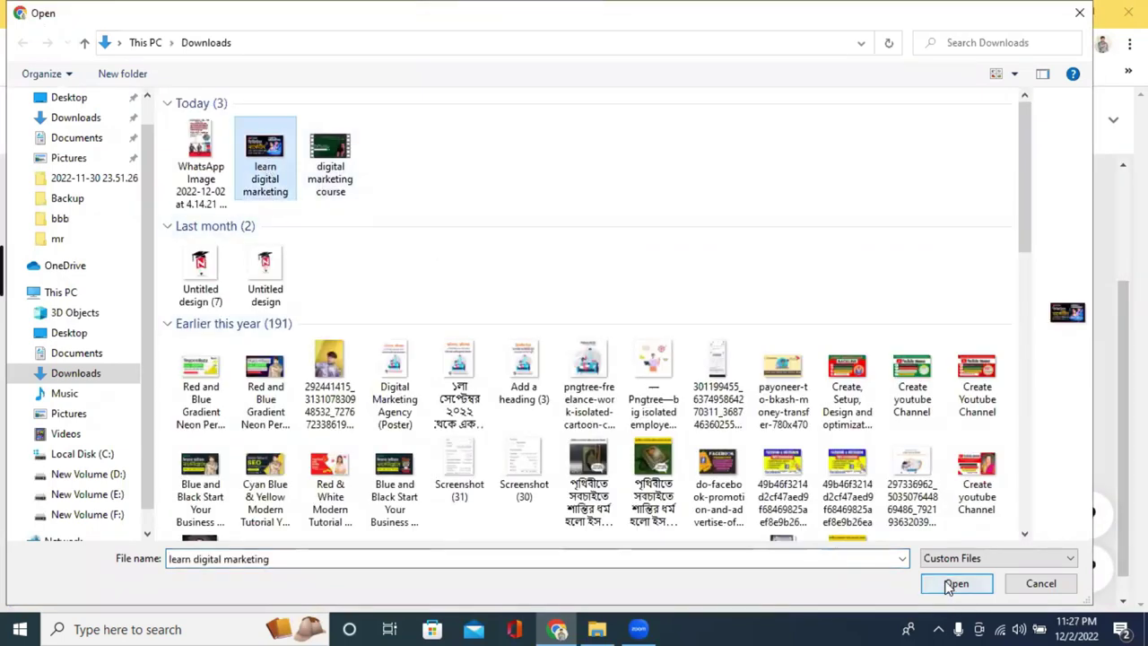
click(957, 584)
scroll(764, 318, up, 2)
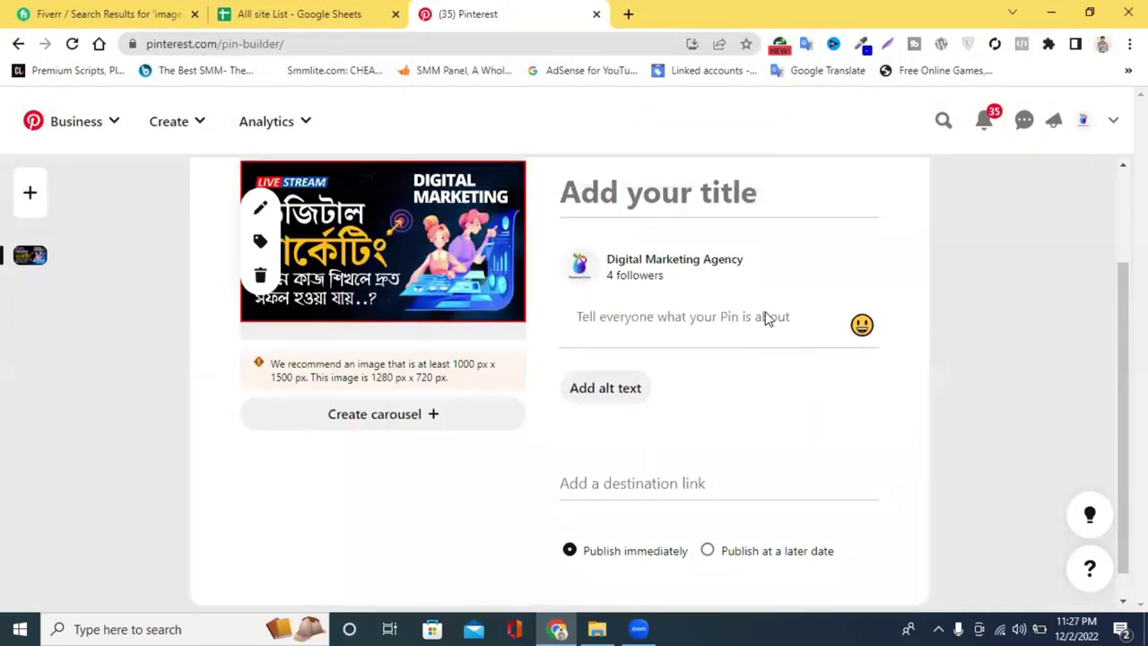
Title the Pin "Digital Marketing Online Full Course".
click(670, 337)
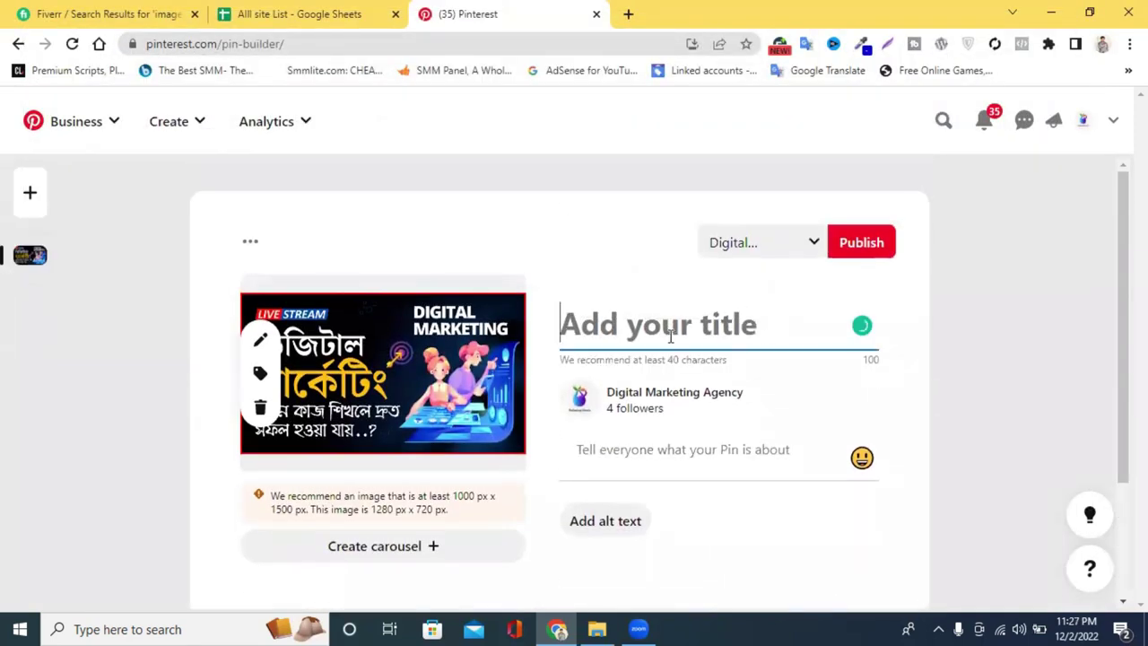
text(D)
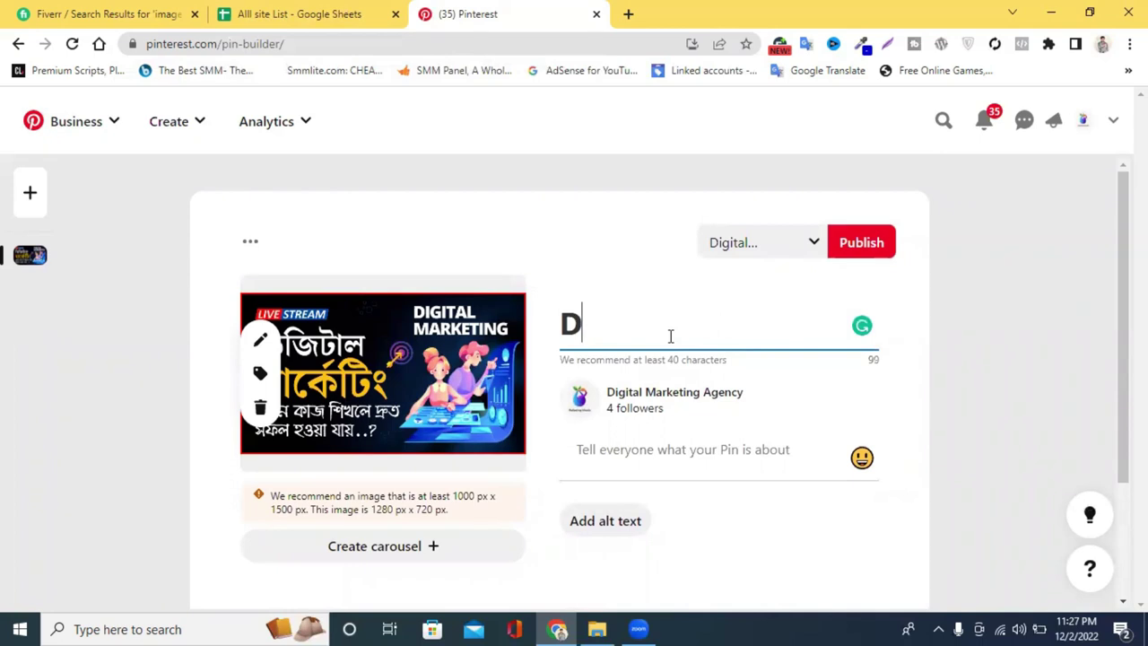
text(igit)
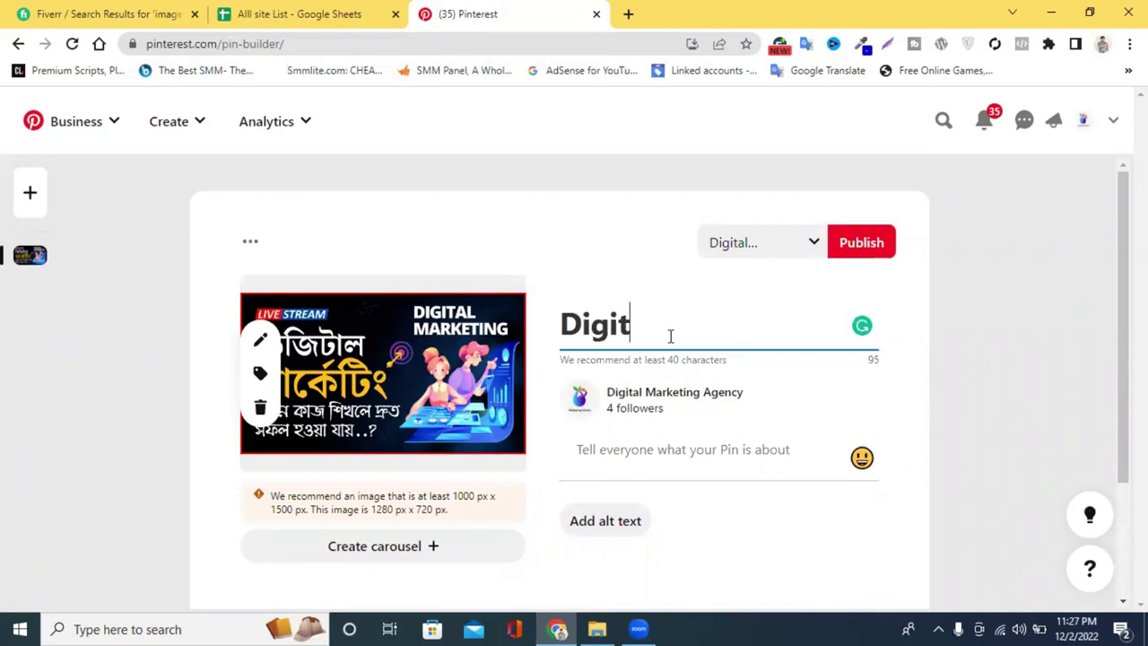
text(al M)
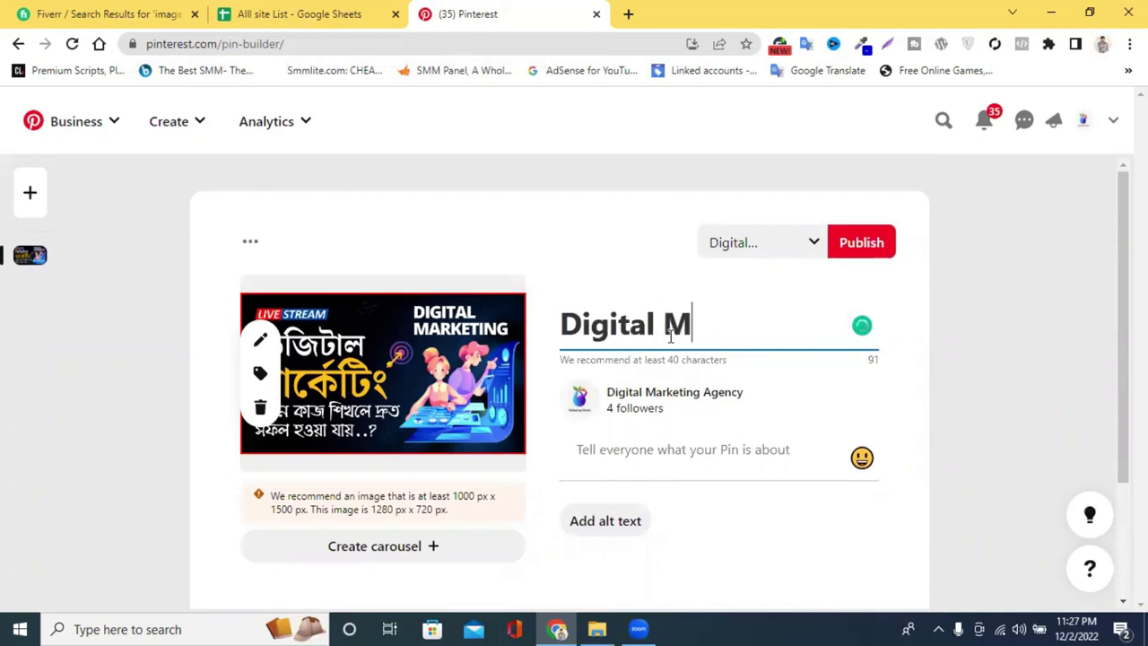
text(arketi)
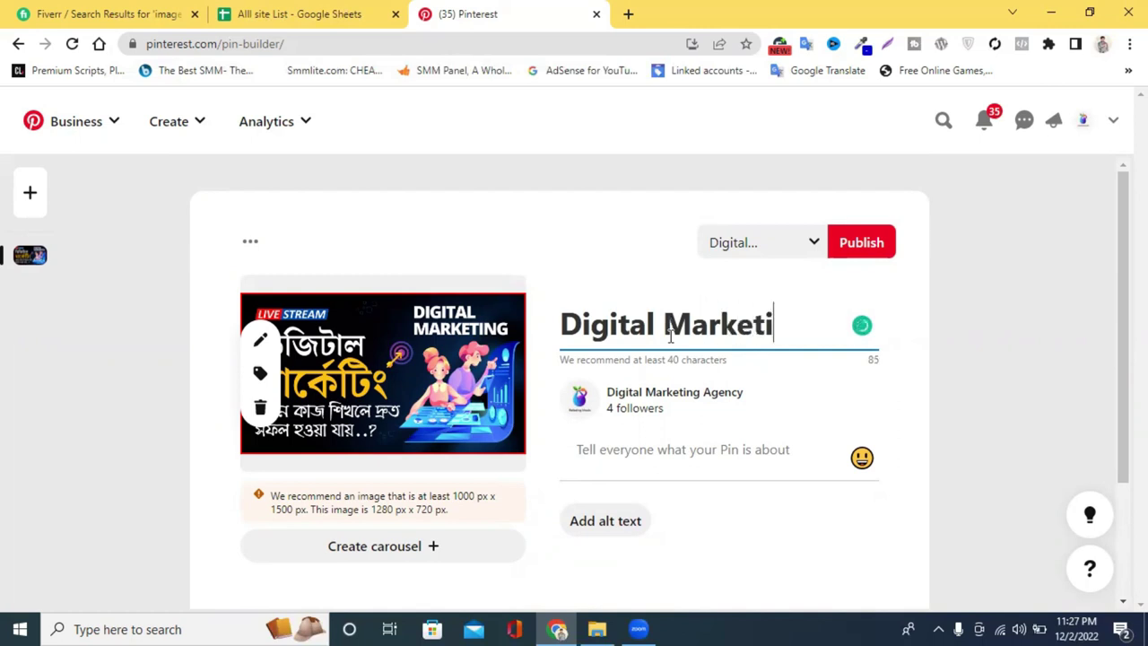
text(ng O)
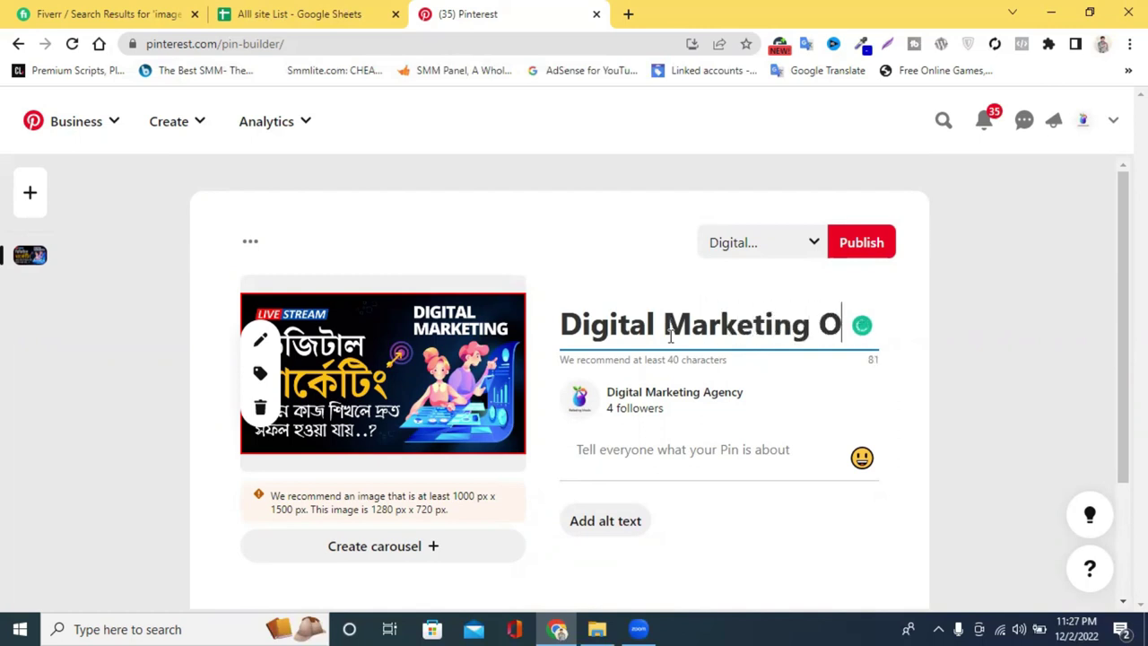
text(nline course)
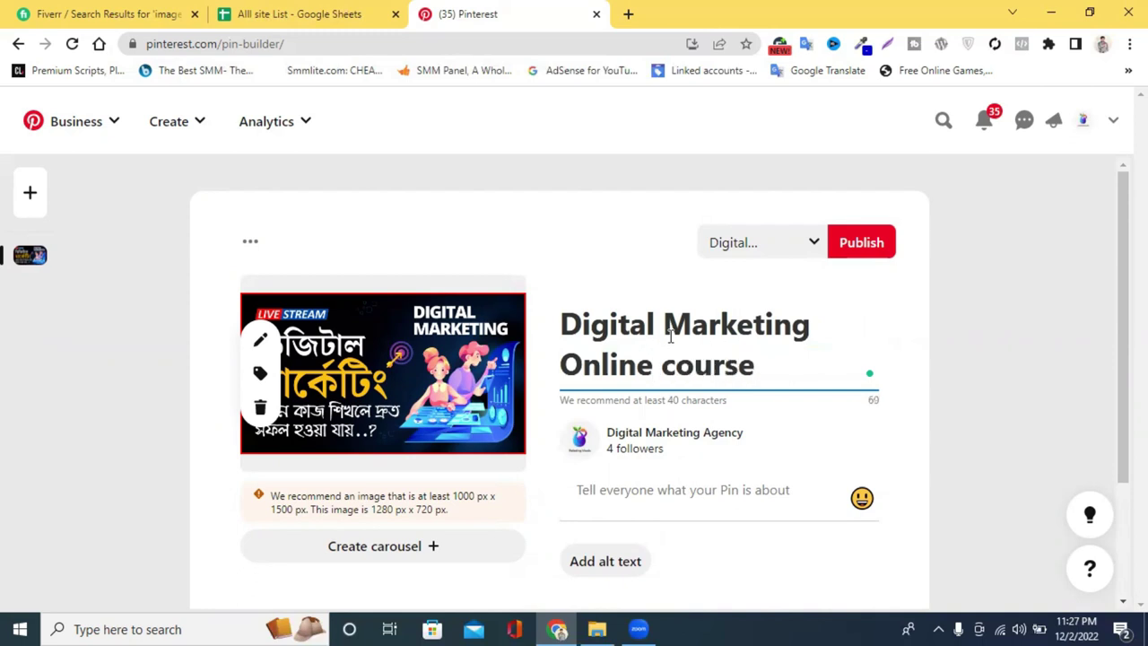
click(661, 375)
text(Full)
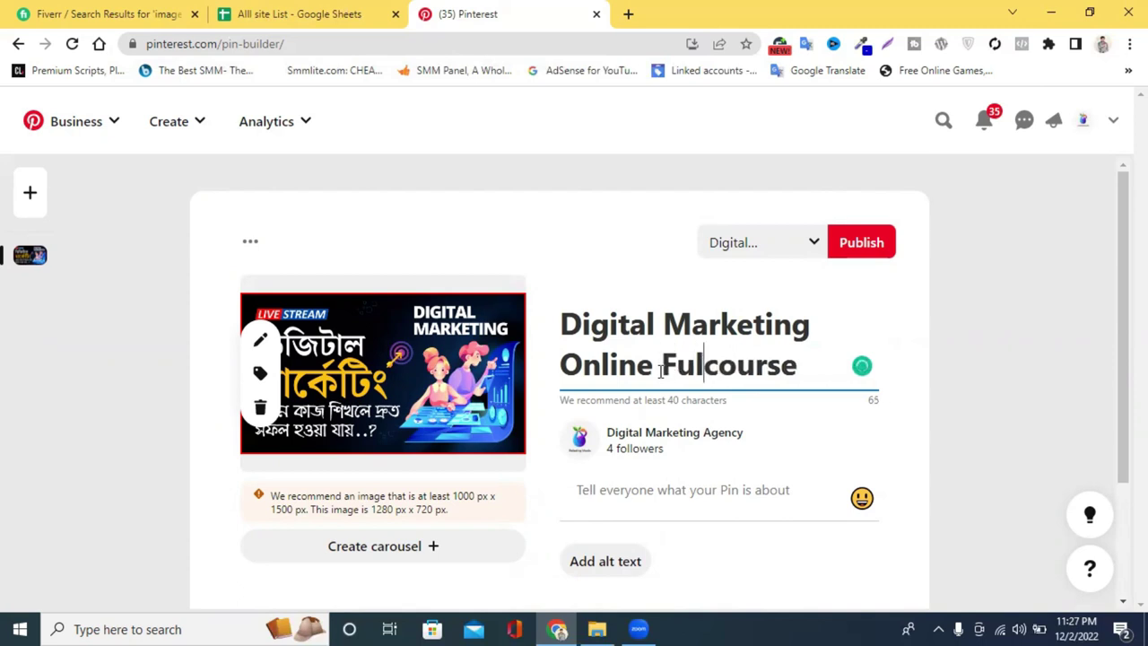
drag(732, 366, 728, 368)
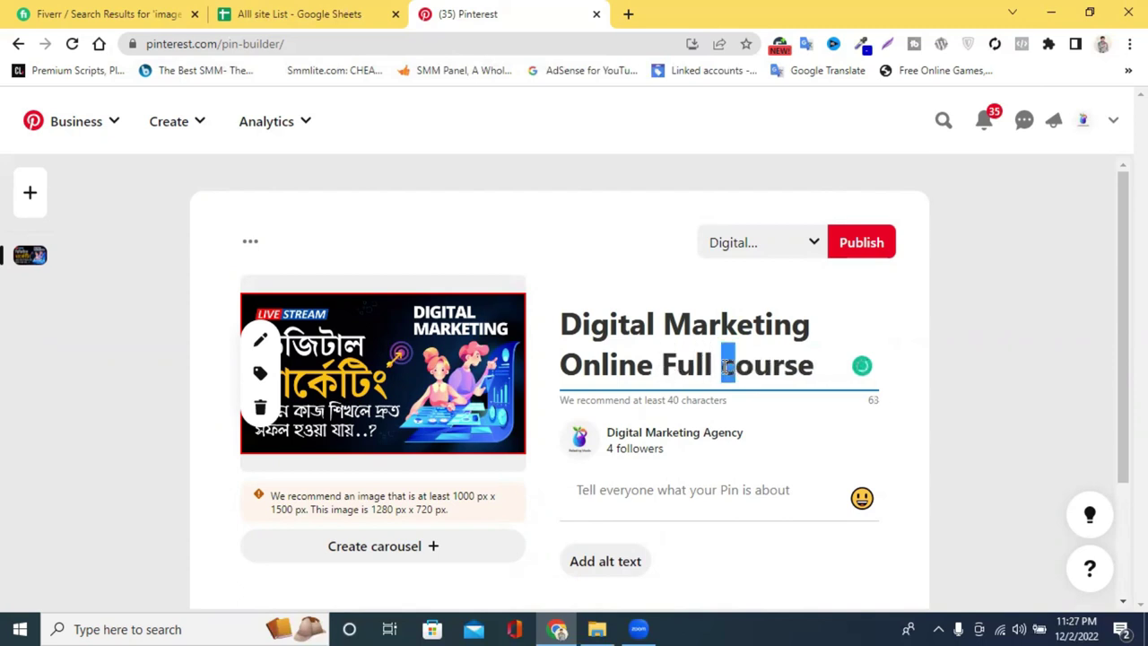
text(C)
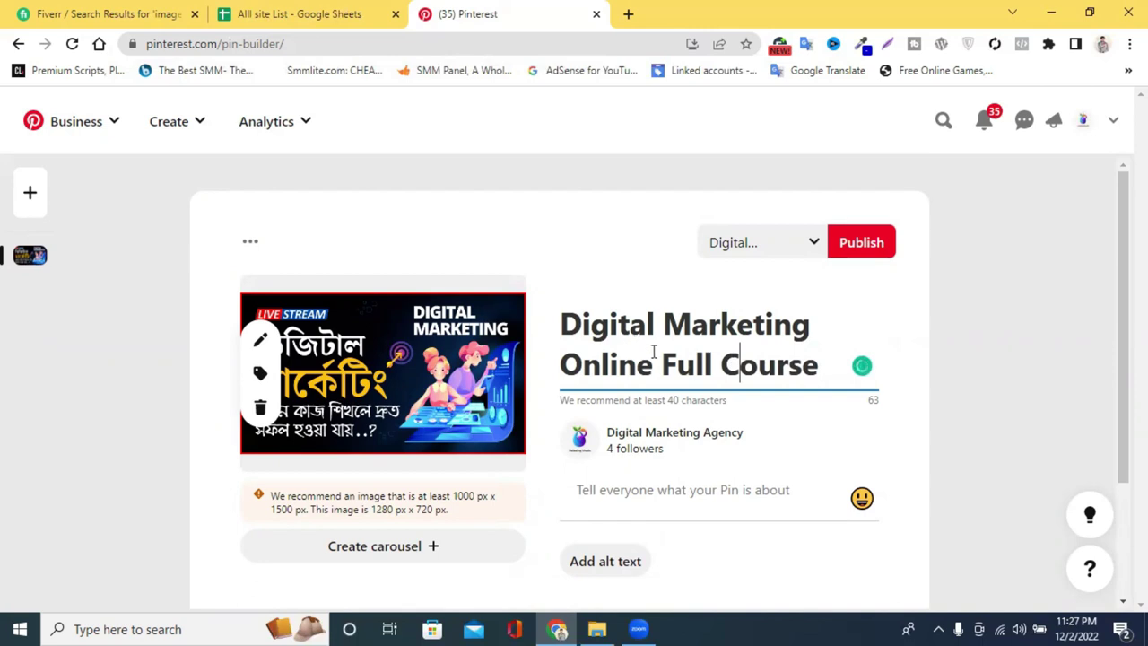
Copy the Pin's title text and paste it as the Pin's description.
scroll(682, 341, down, 2)
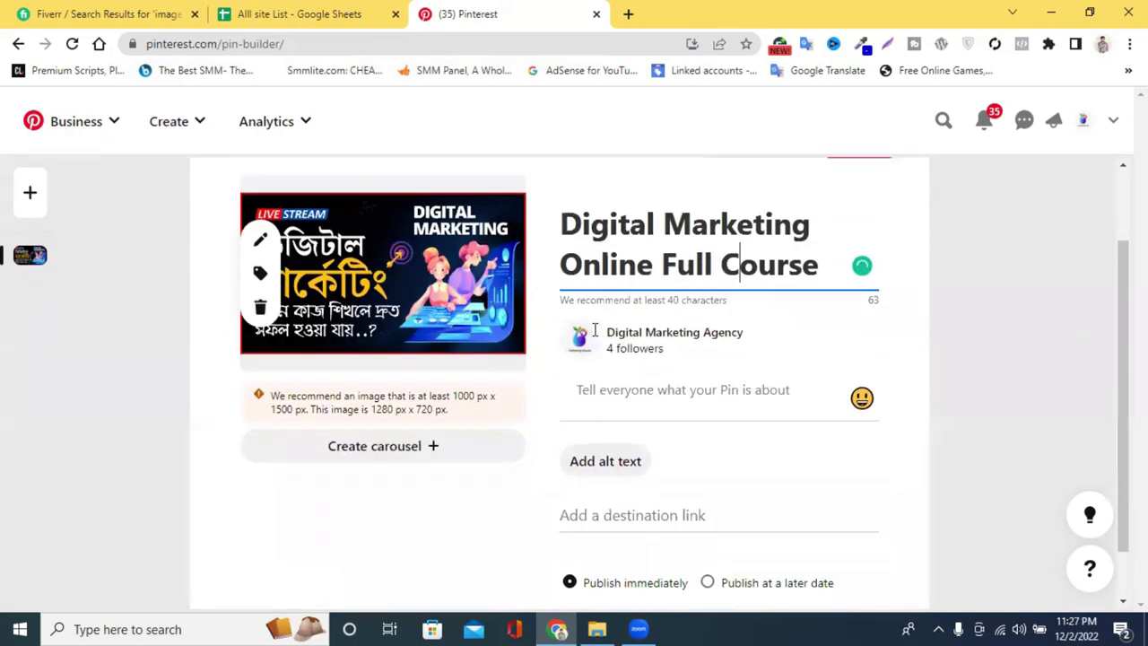
click(631, 326)
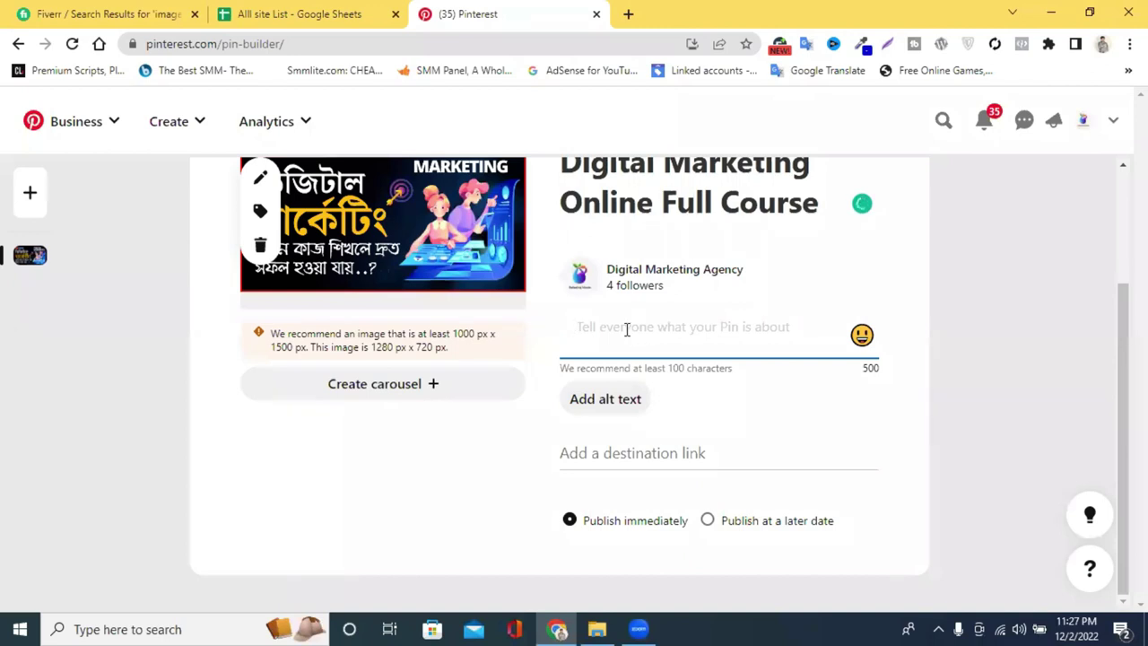
scroll(634, 309, up, 2)
triple_click(634, 328)
key(ctrl+c)
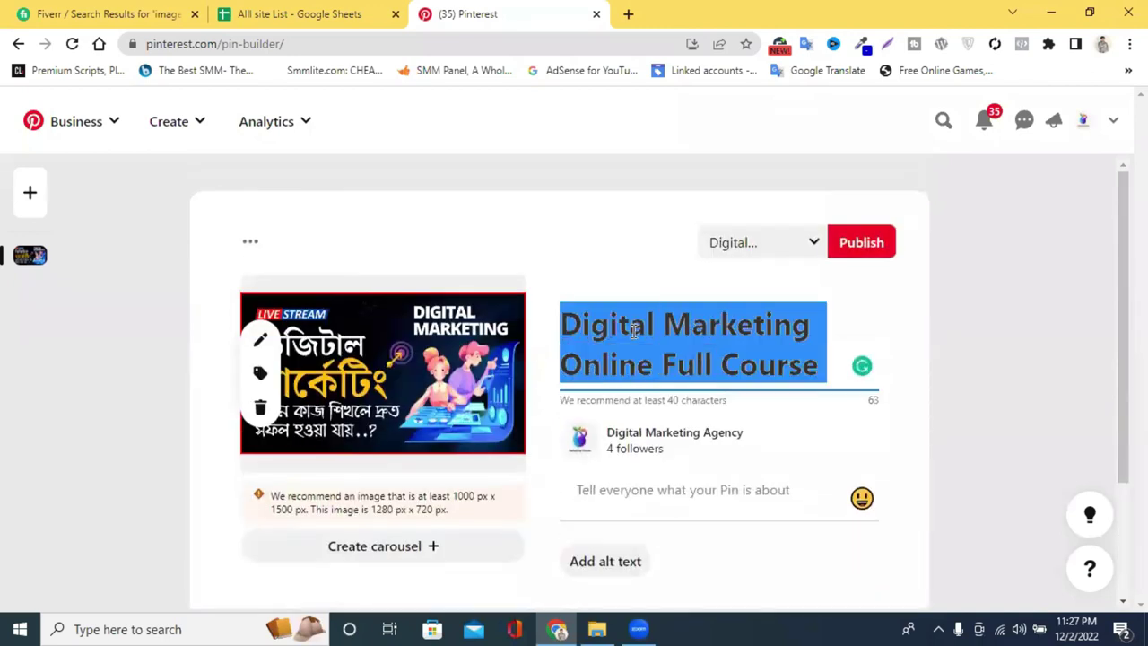
scroll(633, 330, down, 2)
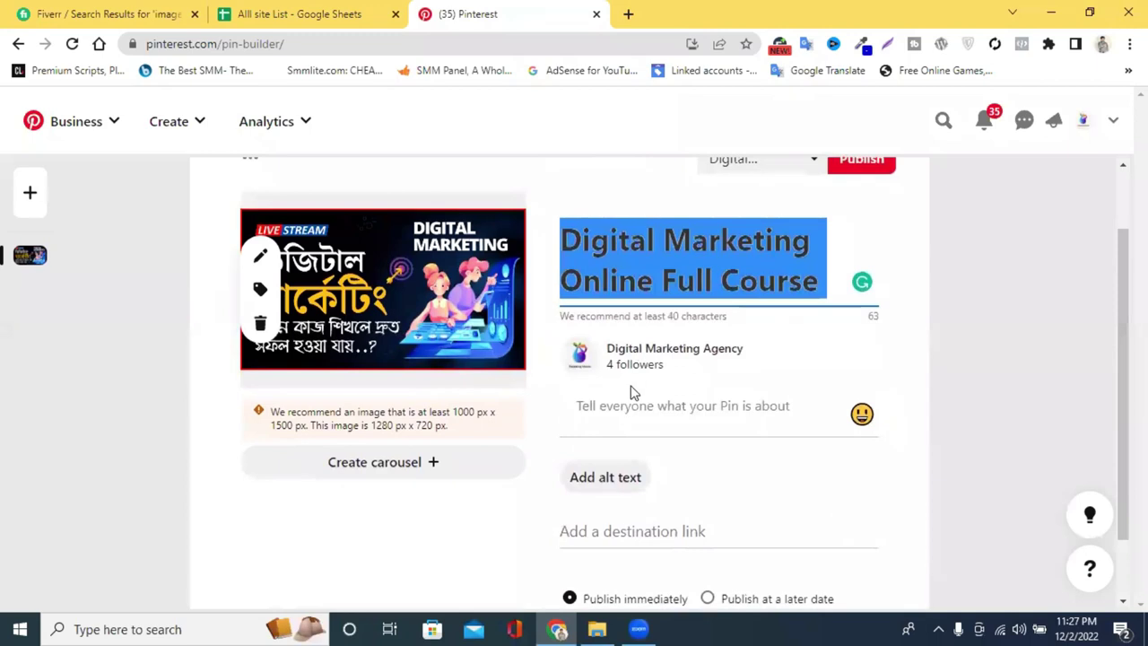
click(625, 334)
key(ctrl+v)
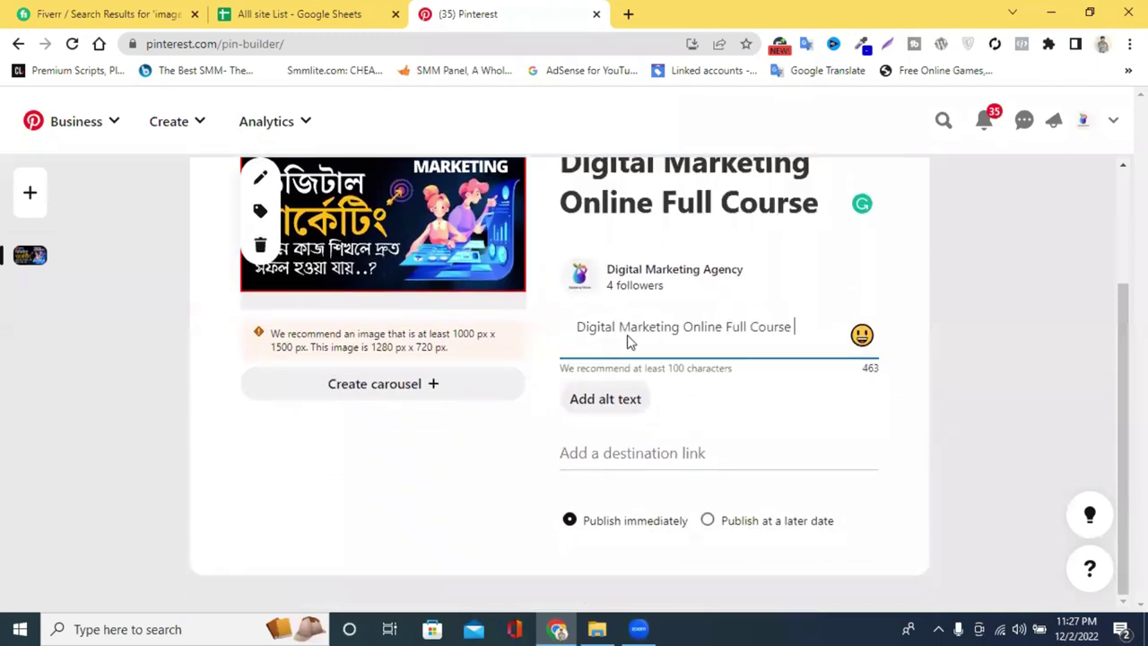
Extend the Pin's description with "Best" in front and "2023" at the end.
click(581, 329)
text(Best)
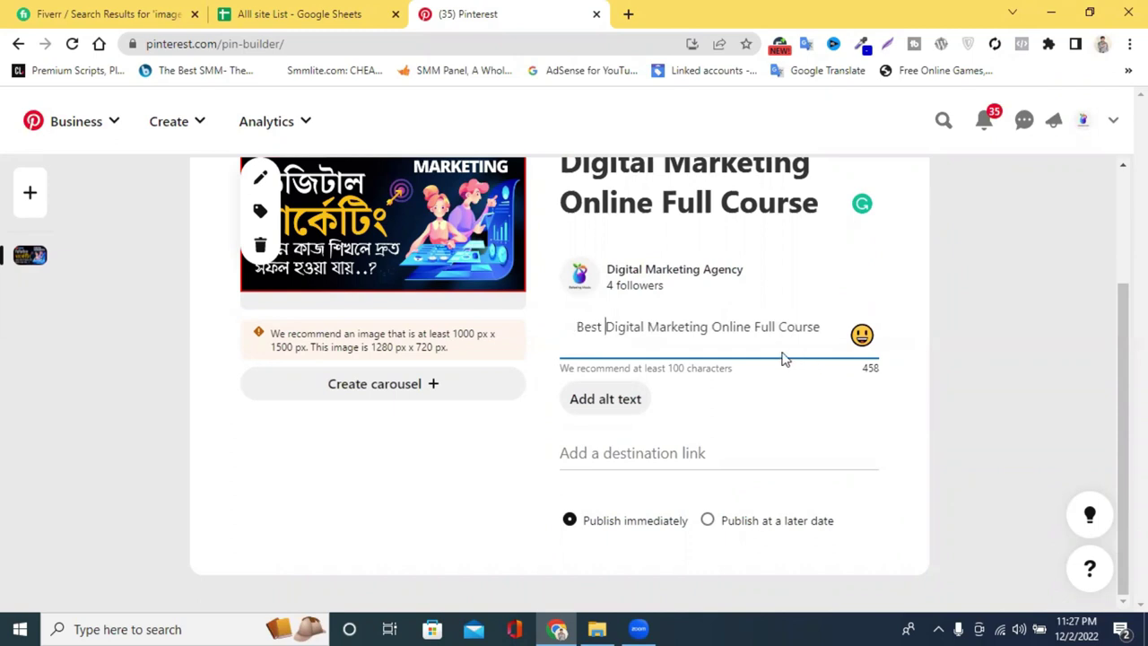
click(822, 328)
key(Return)
text(2023)
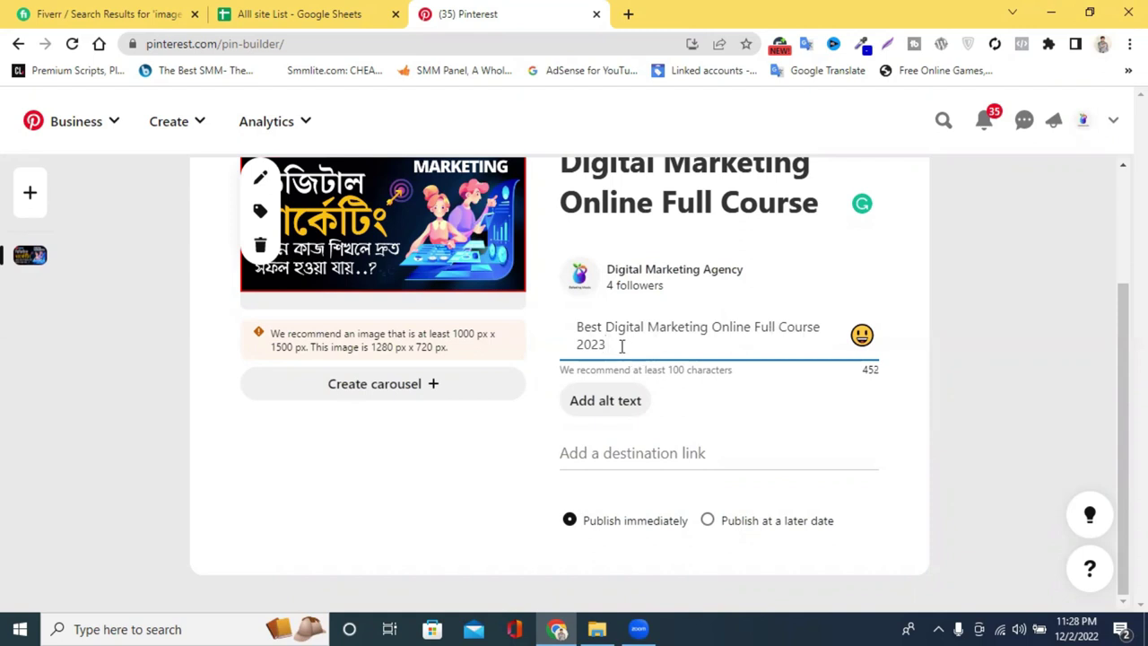
click(867, 382)
click(675, 351)
click(884, 370)
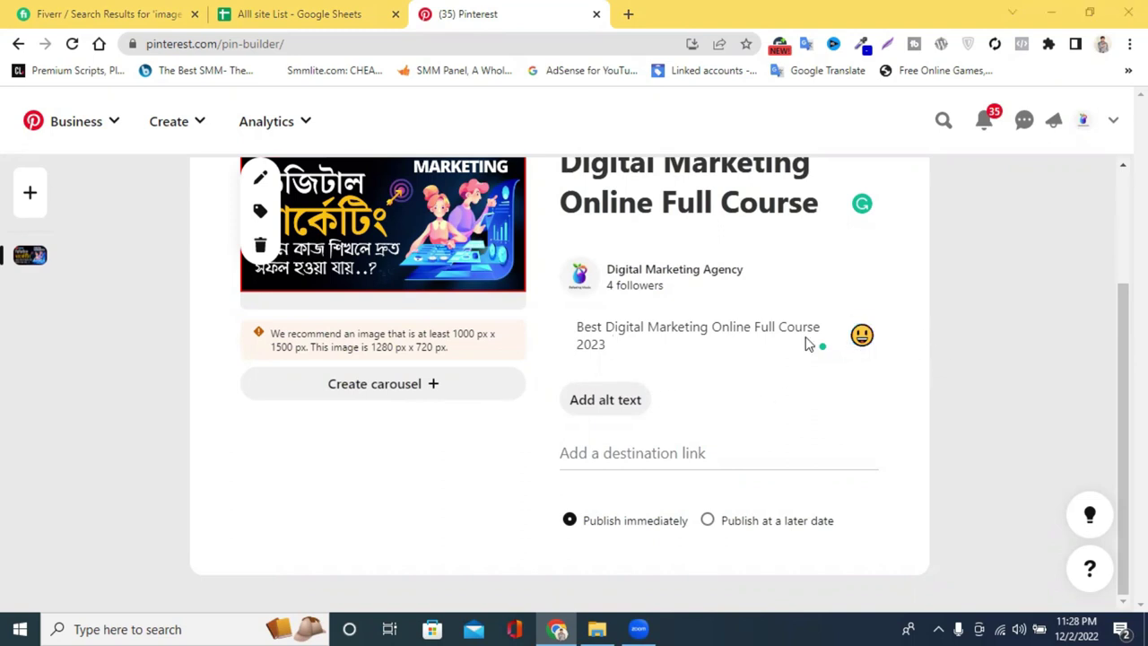
Copy the newlifelearningitinstitute.com address from a new browser tab and paste it as the Pin's destination link.
click(668, 453)
click(629, 14)
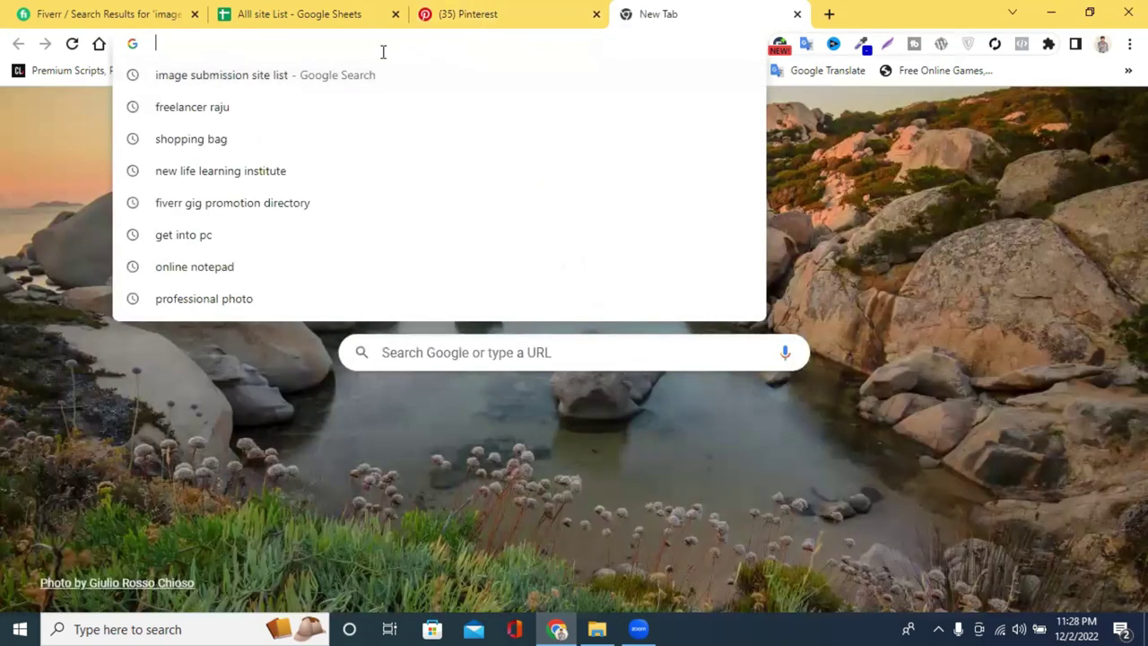
text(new)
key(ctrl+a)
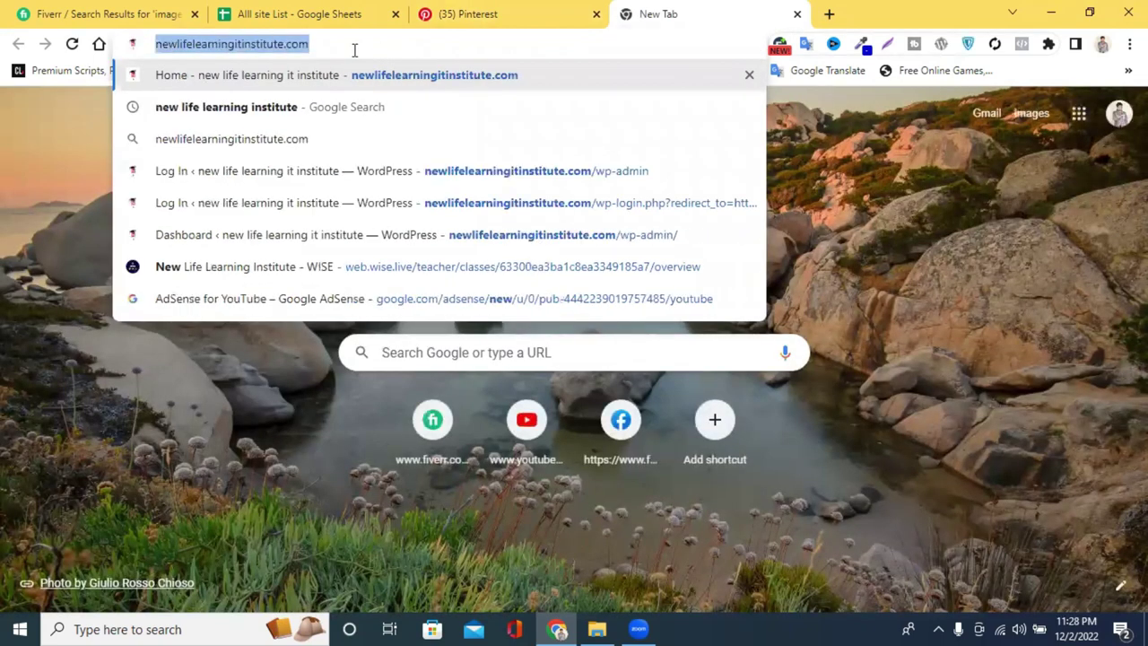
right_click(354, 50)
click(439, 140)
click(446, 8)
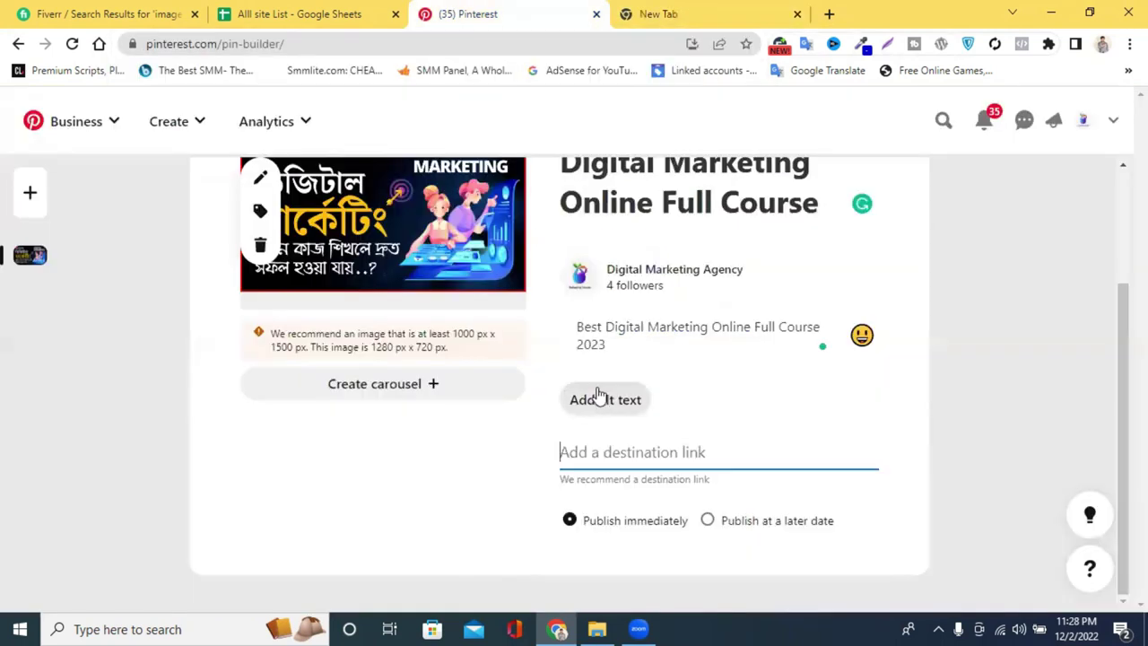
key(ctrl+v)
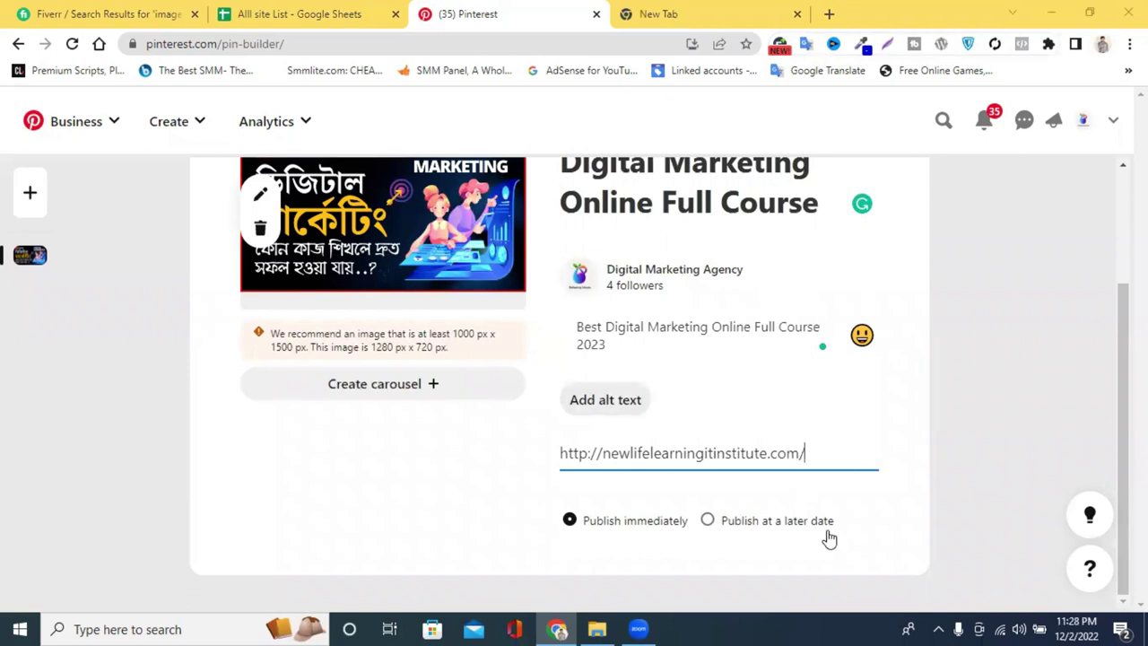
Review the Pin's details and available boards, keep the Digital Marketing board, and publish the Pin immediately.
scroll(397, 399, up, 1)
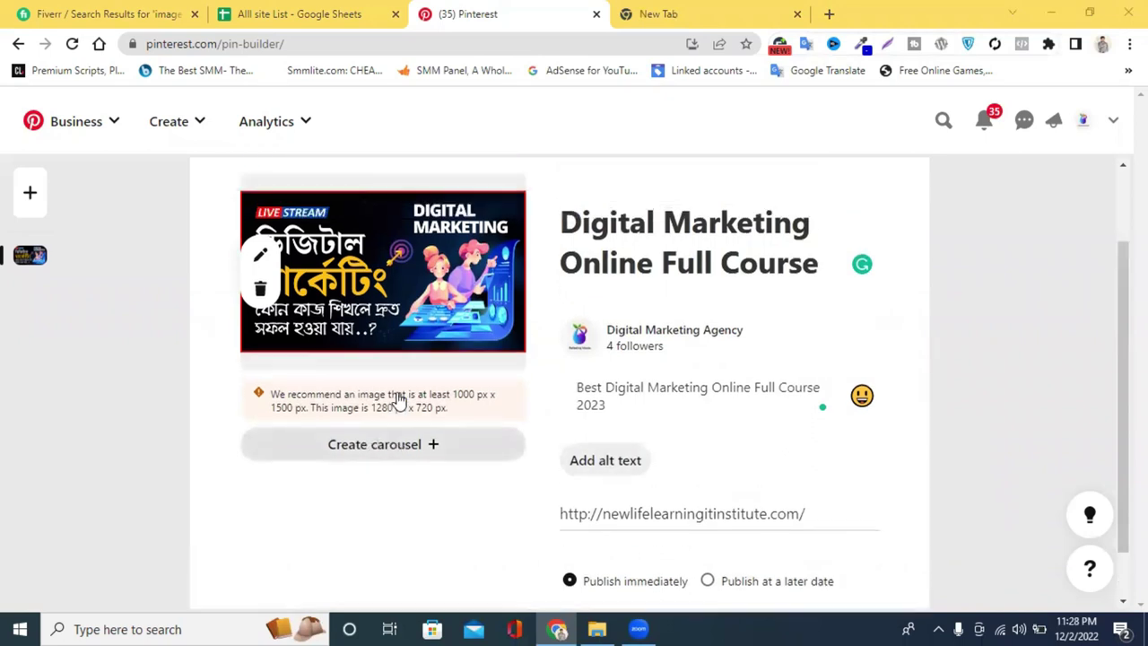
scroll(397, 399, up, 2)
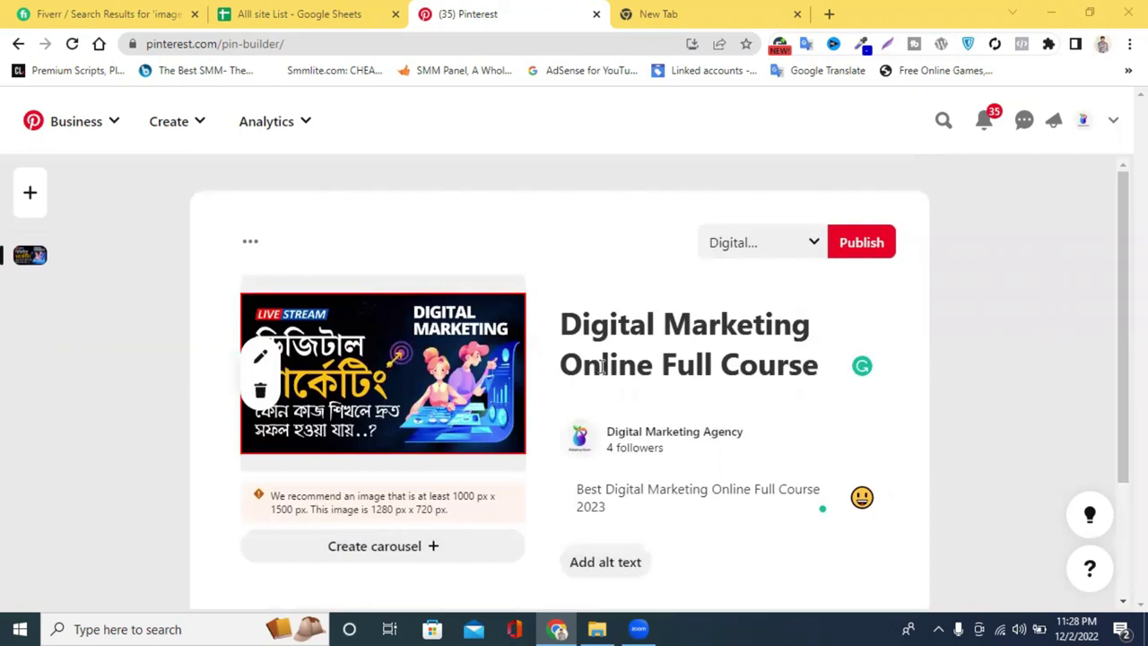
scroll(538, 344, down, 2)
scroll(709, 386, up, 2)
click(759, 244)
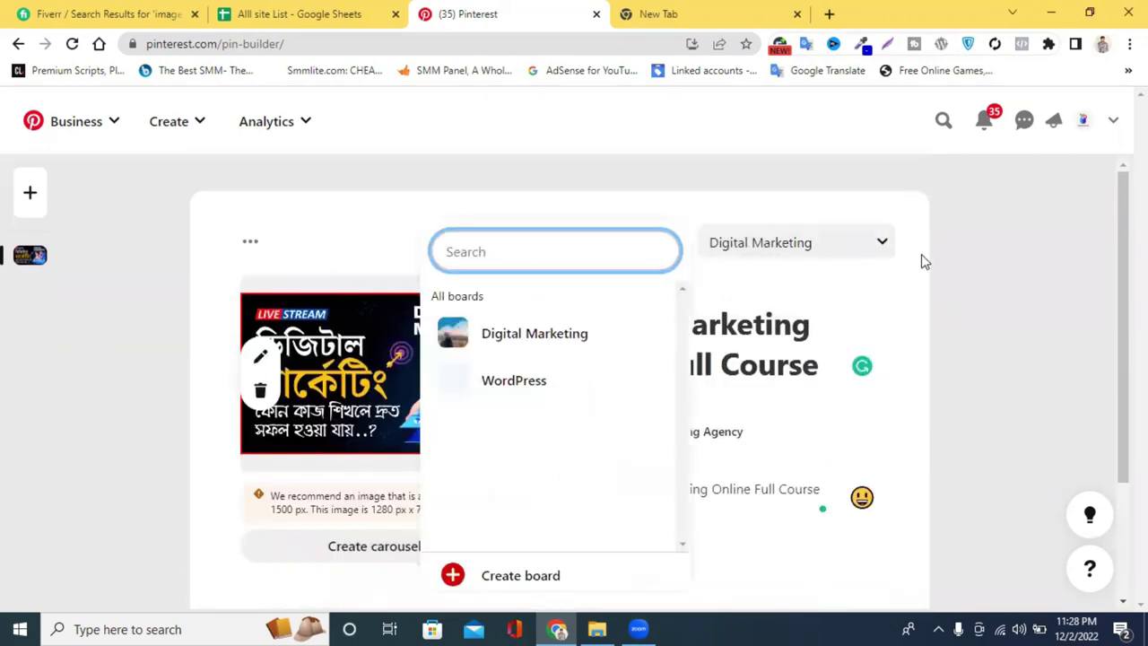
click(969, 287)
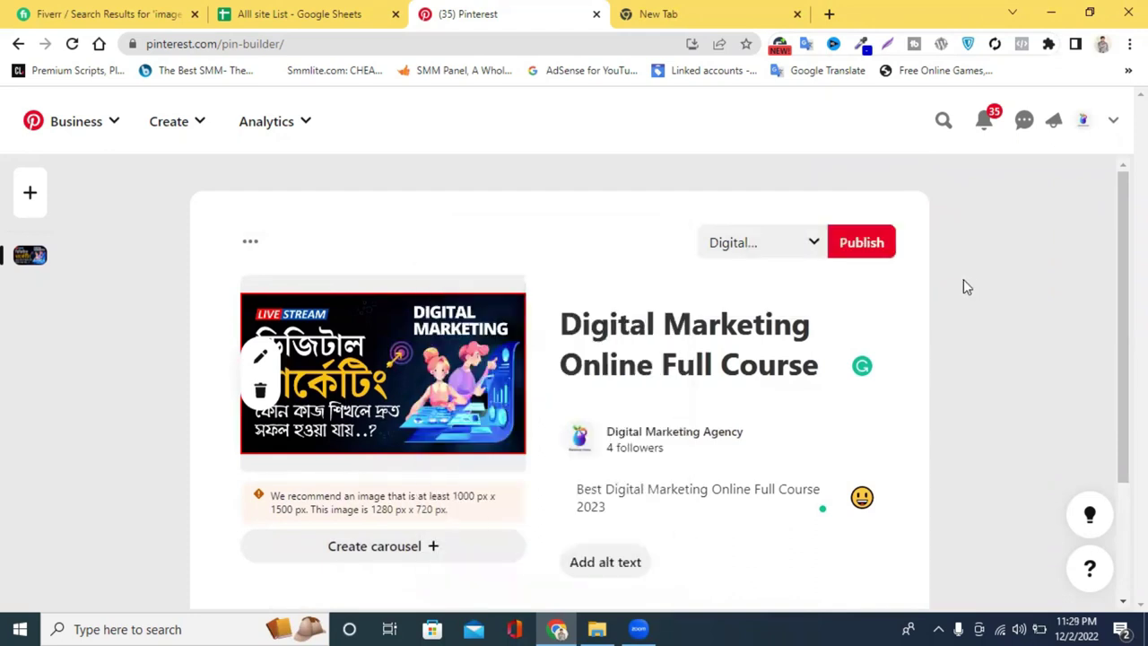
click(861, 243)
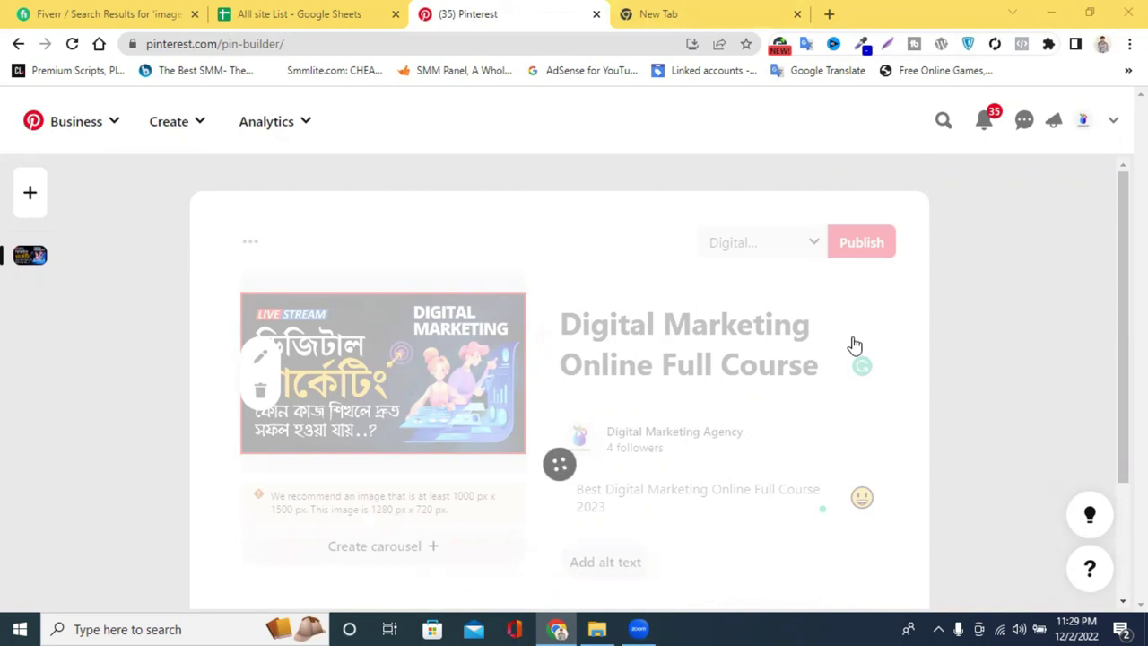
scroll(855, 345, down, 3)
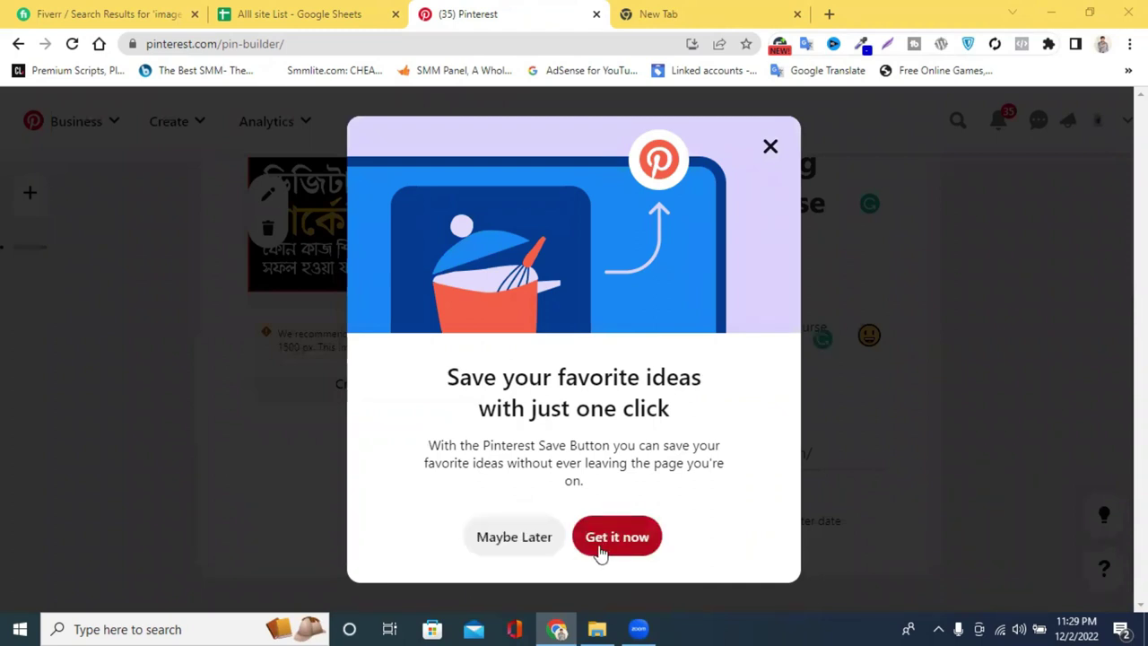
click(606, 547)
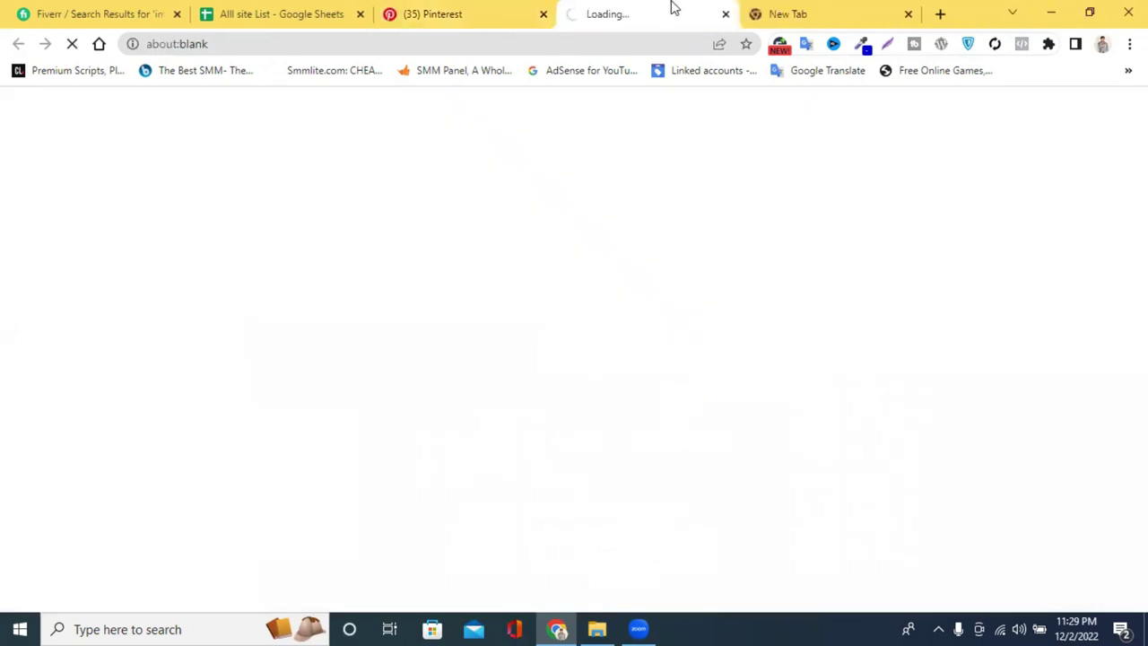
click(464, 8)
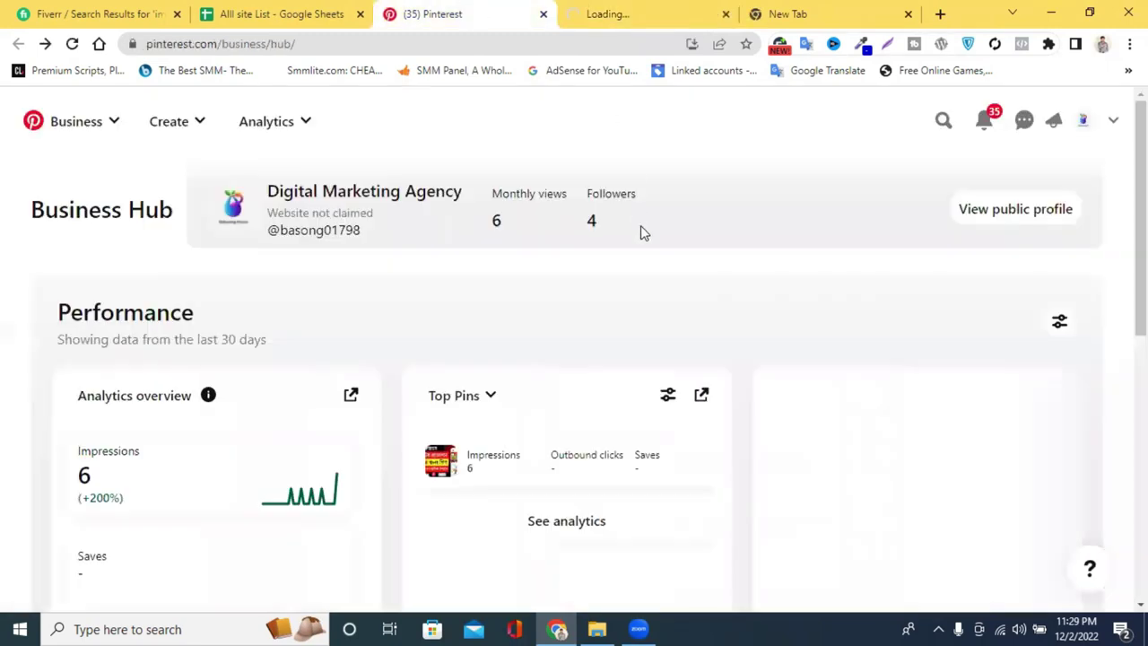
click(720, 15)
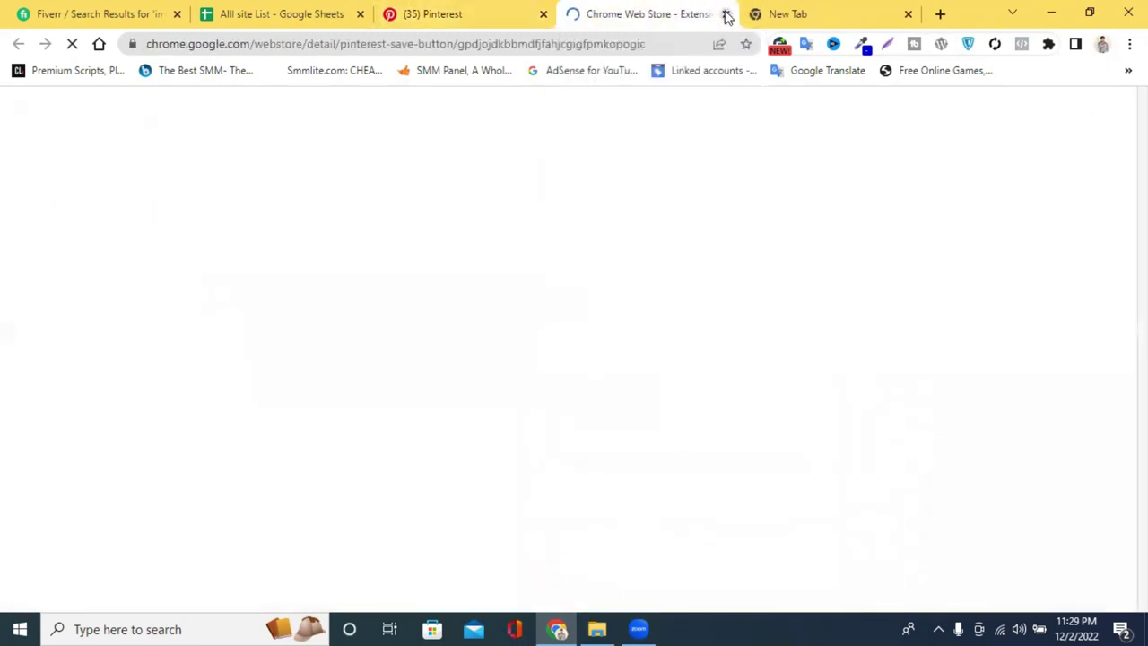
key(ctrl+w)
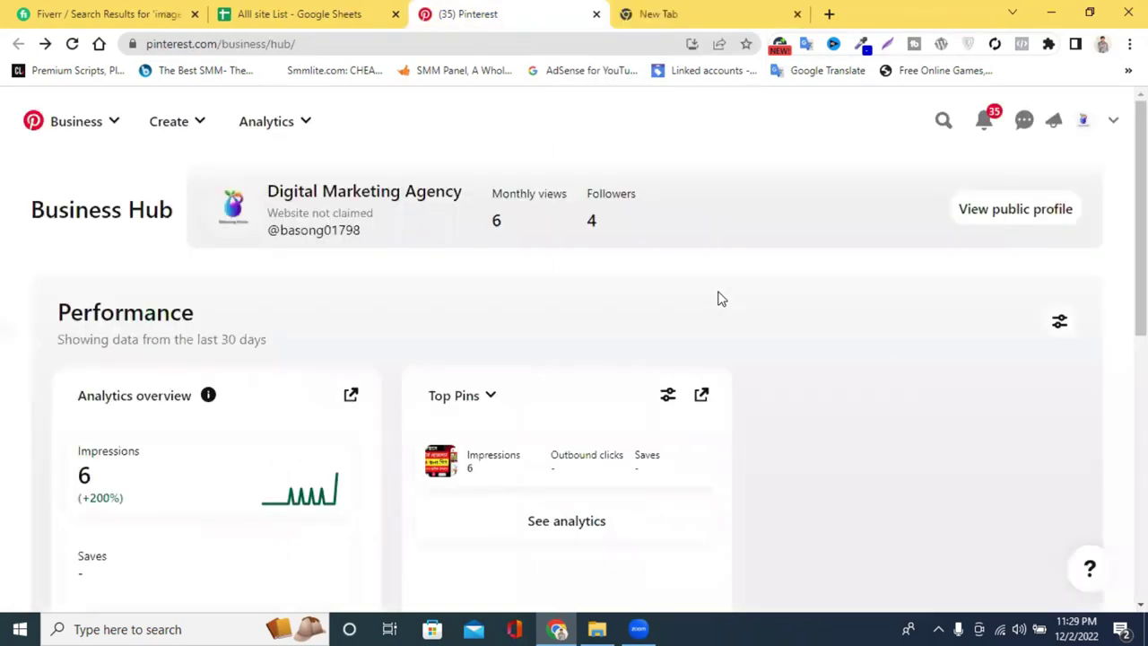
Open the Pinterest business profile, dismiss the monthly views notice, and examine the created Pins.
click(1083, 125)
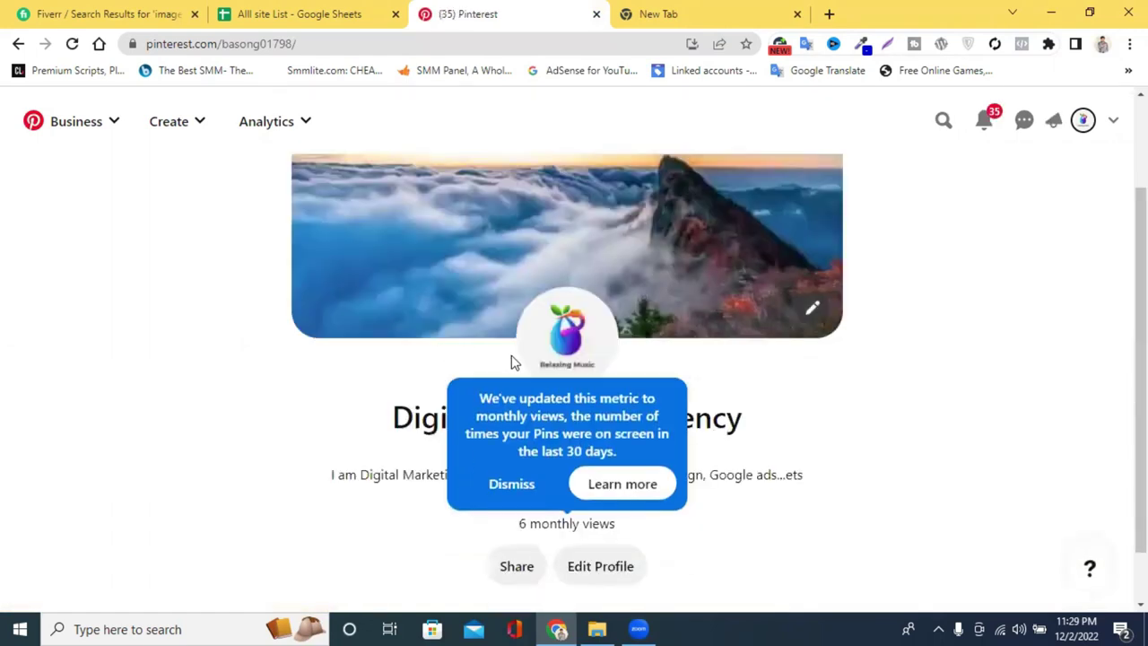
click(510, 482)
click(602, 512)
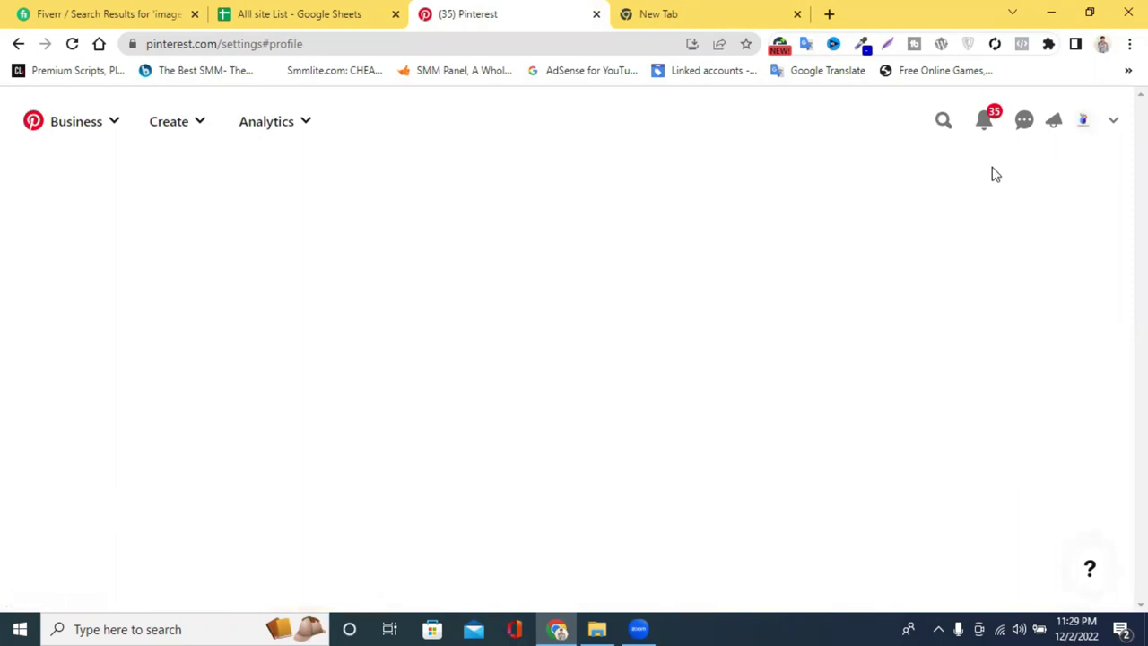
scroll(493, 336, down, 3)
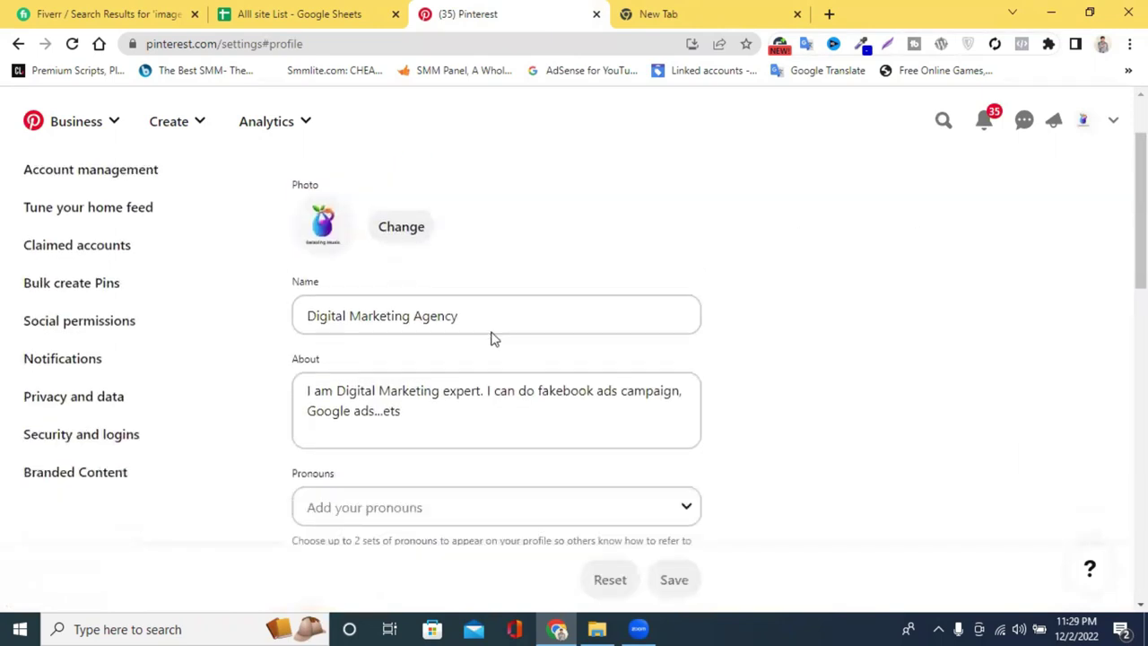
click(16, 49)
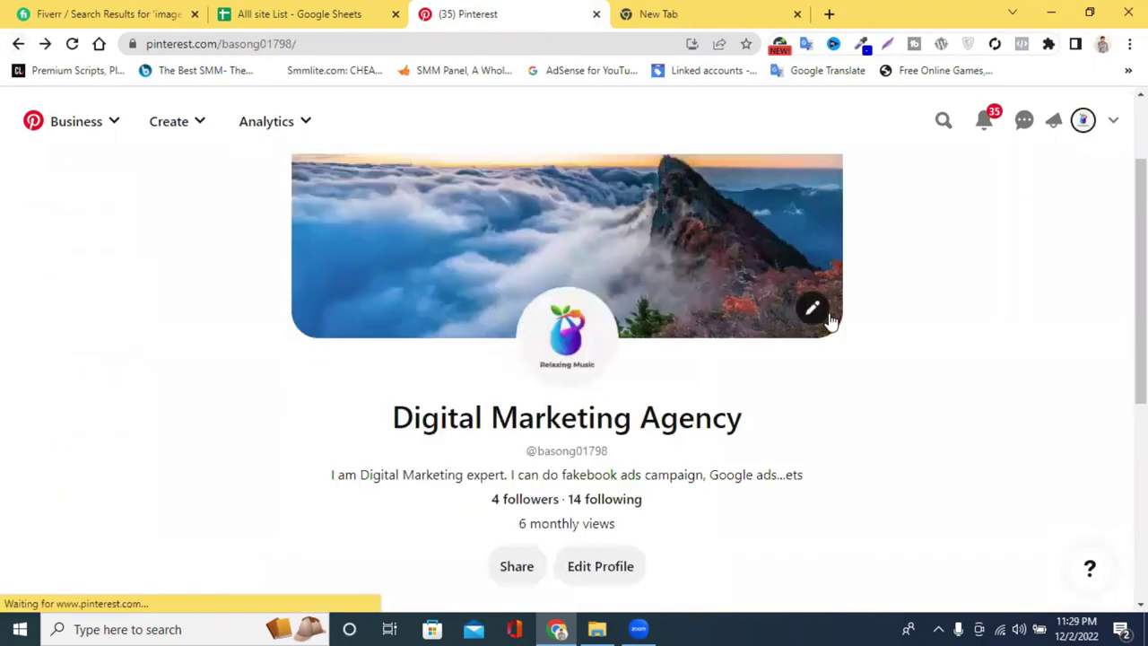
scroll(920, 320, down, 1)
scroll(920, 321, down, 3)
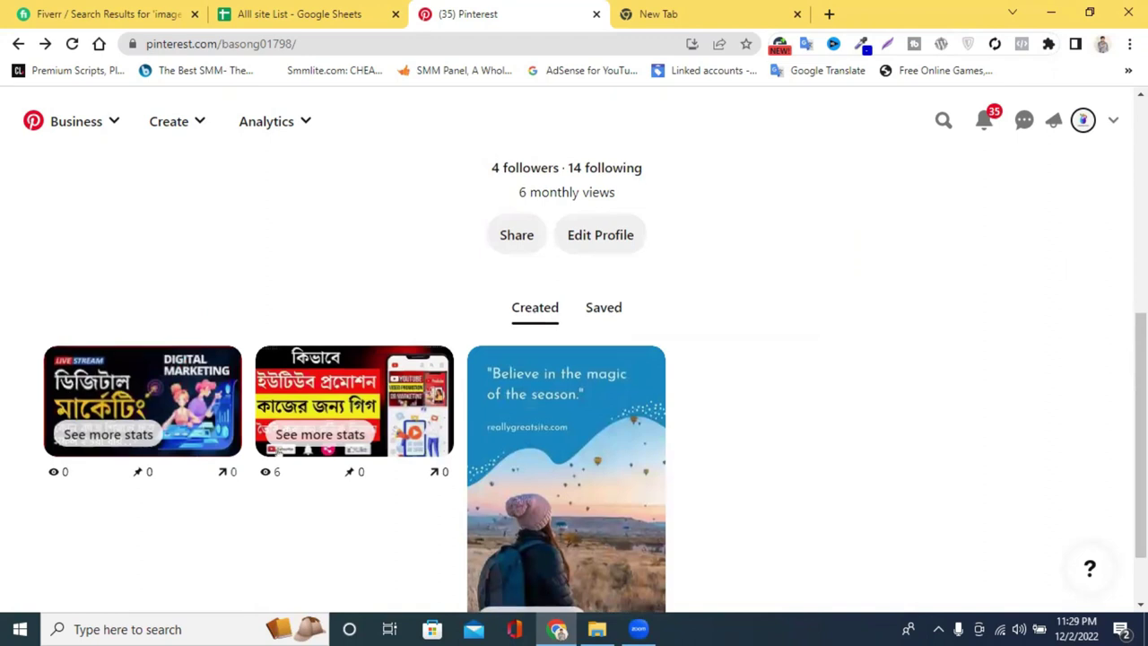
scroll(646, 329, up, 2)
scroll(646, 328, down, 3)
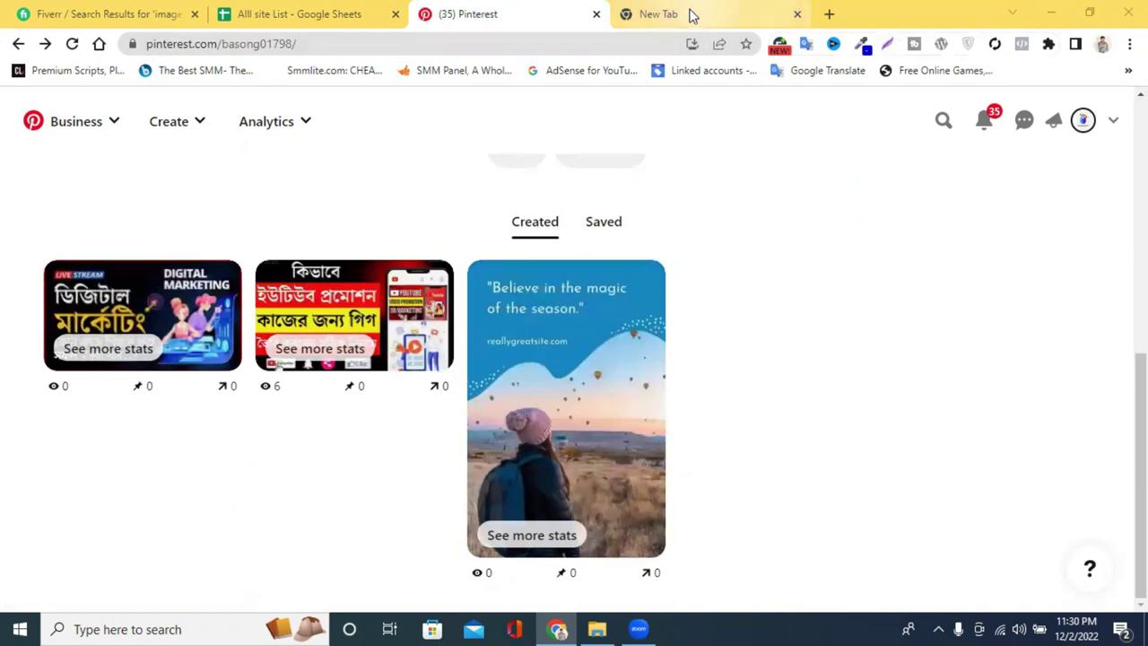
Create a new Google Sheets spreadsheet from Google Drive and close the Drive page.
click(693, 15)
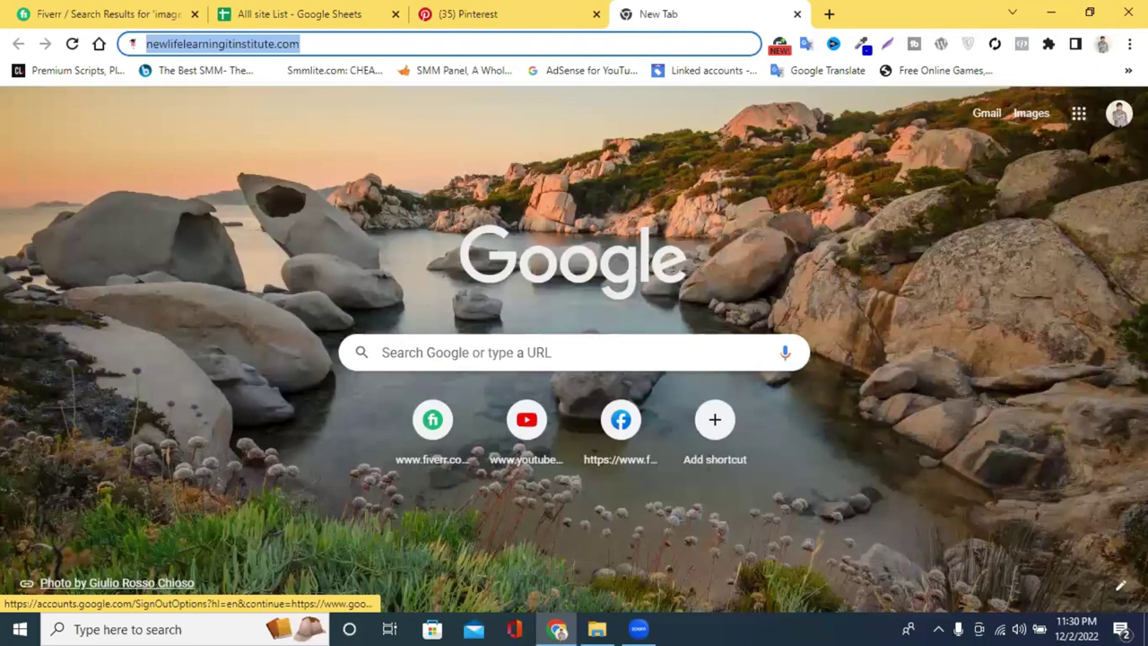
click(1119, 113)
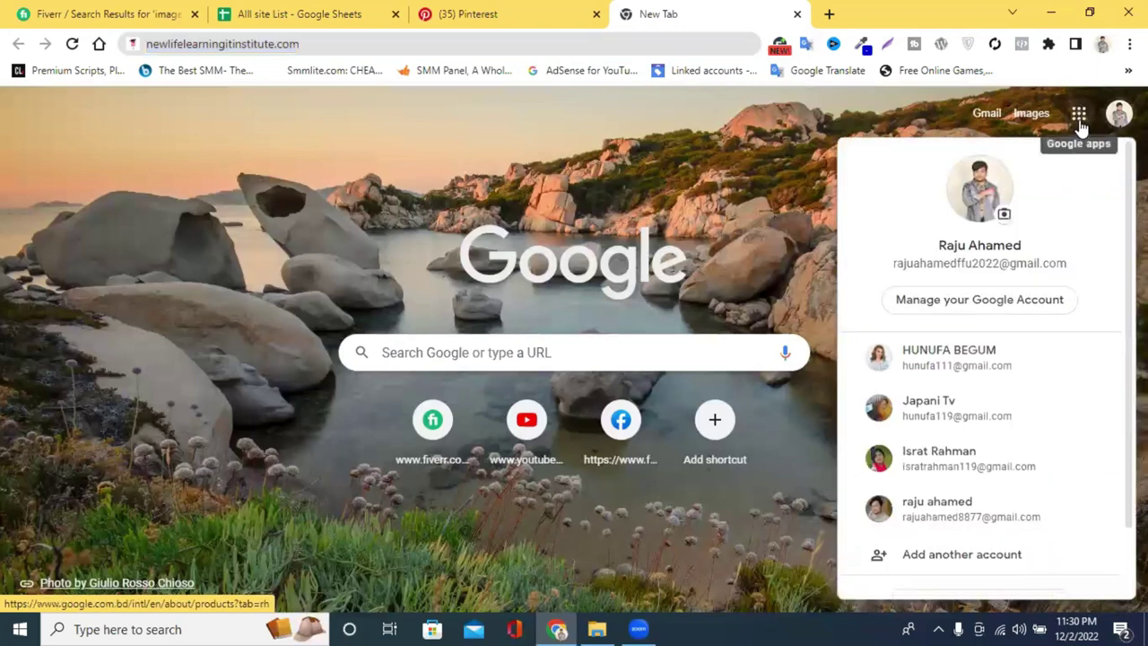
click(1079, 115)
scroll(996, 413, down, 1)
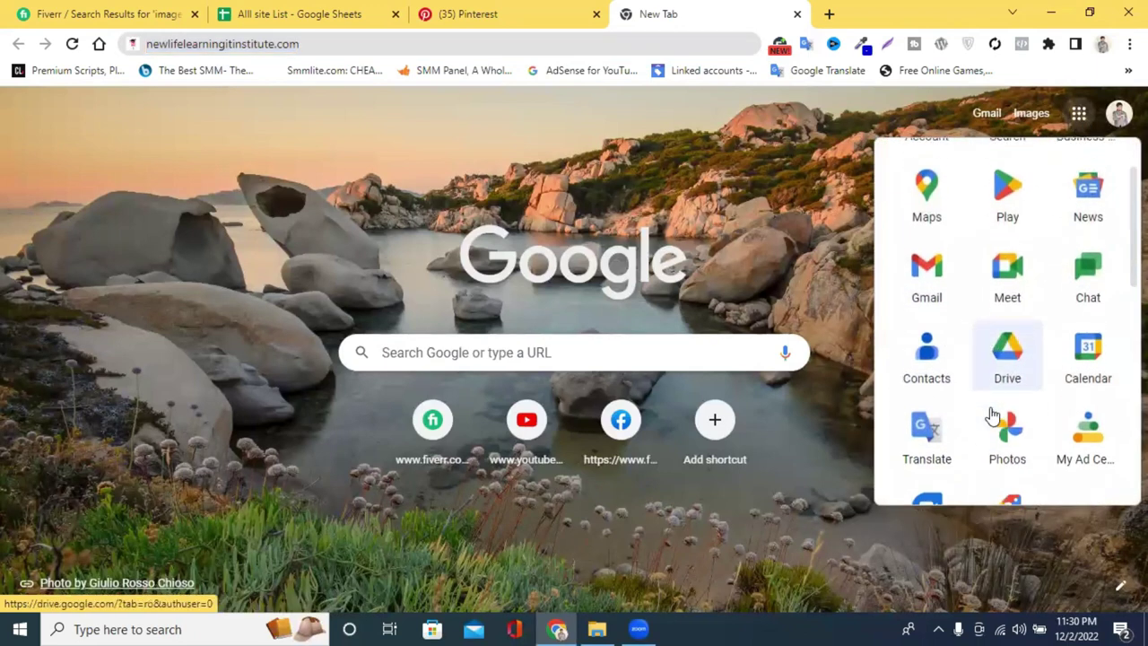
click(1012, 358)
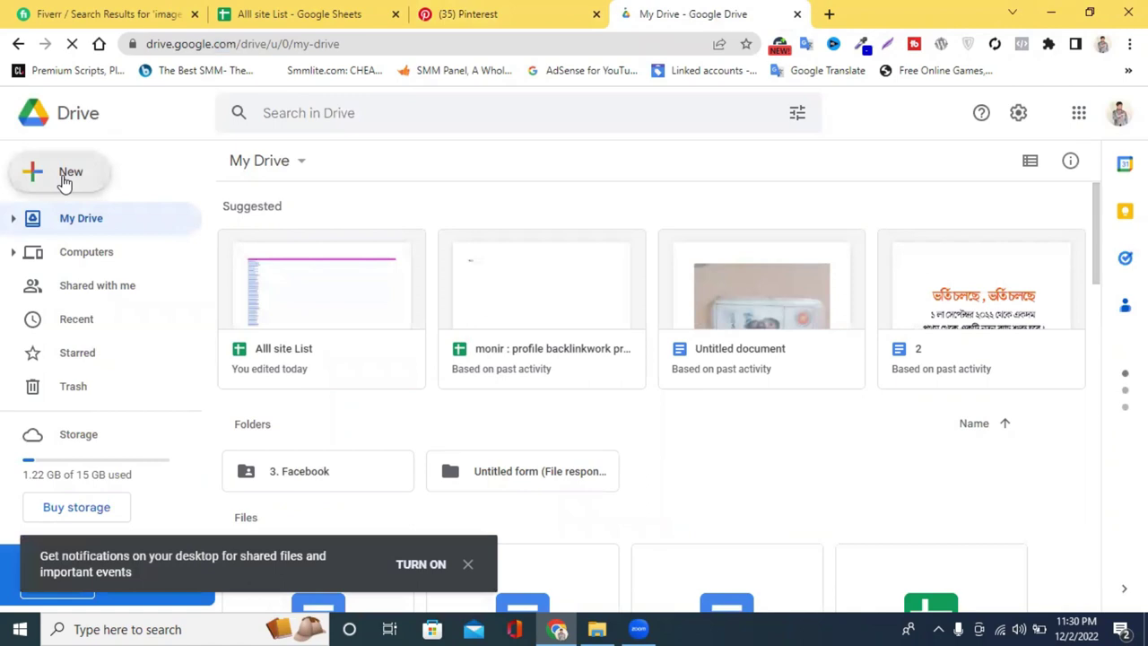
click(63, 180)
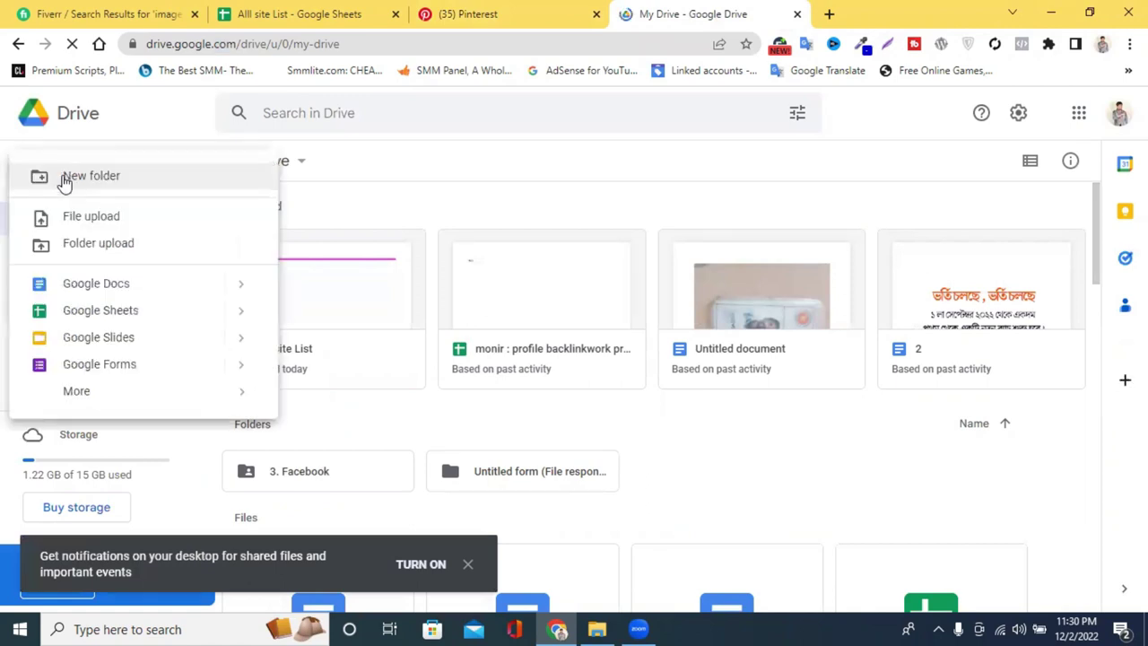
click(121, 314)
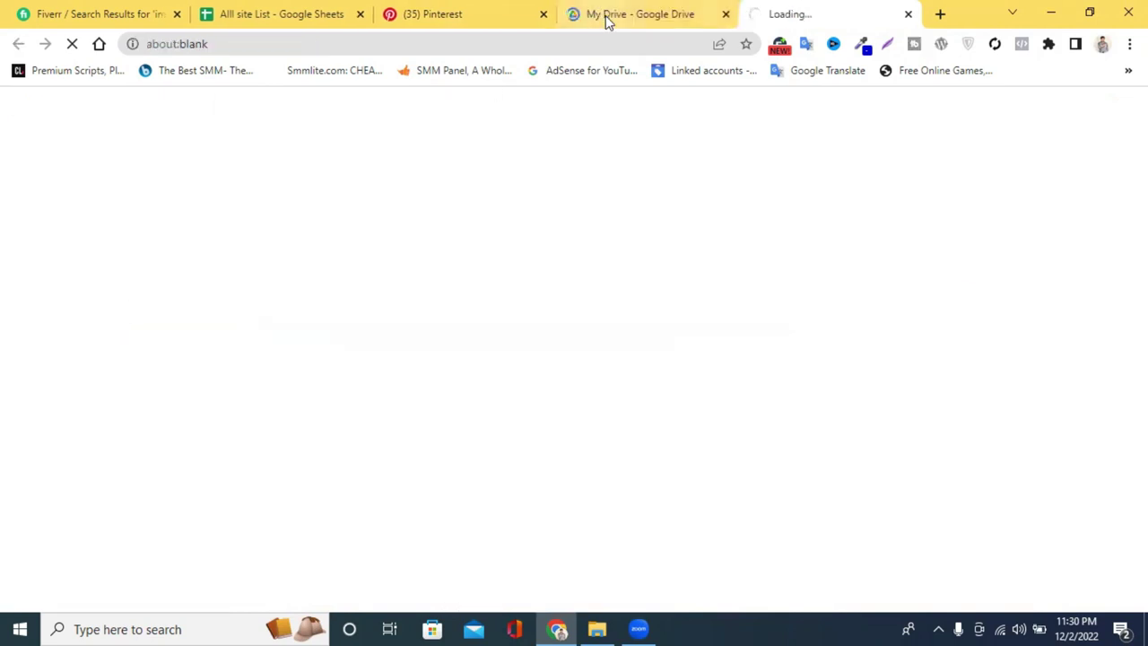
click(727, 14)
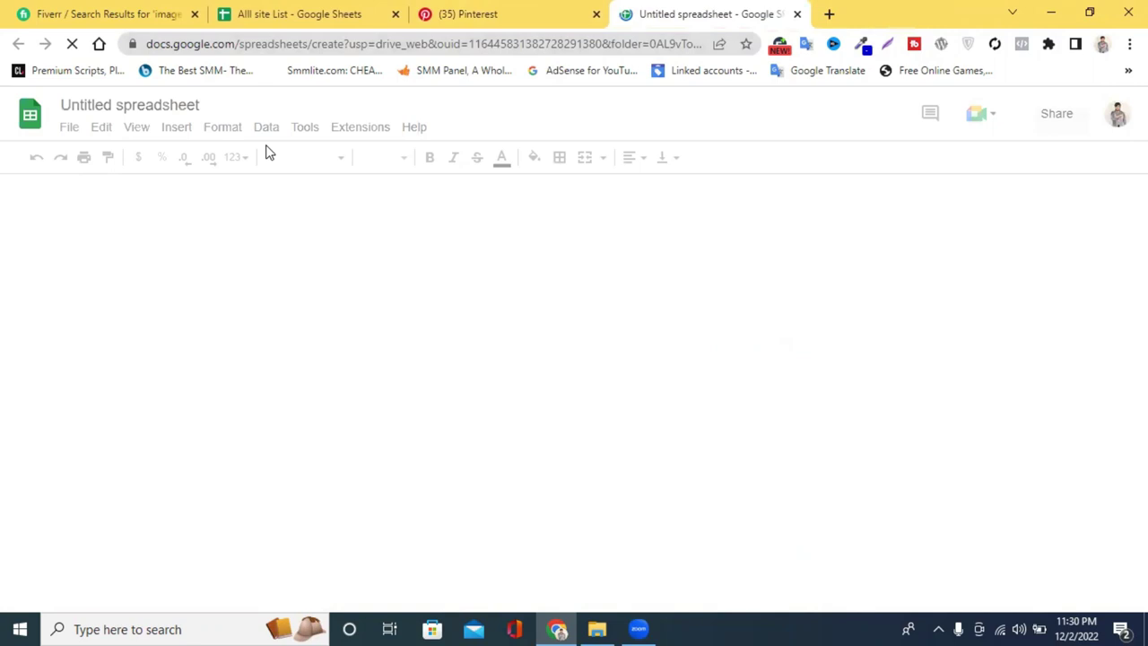
Rename the untitled spreadsheet as "image submisstion proof".
click(128, 108)
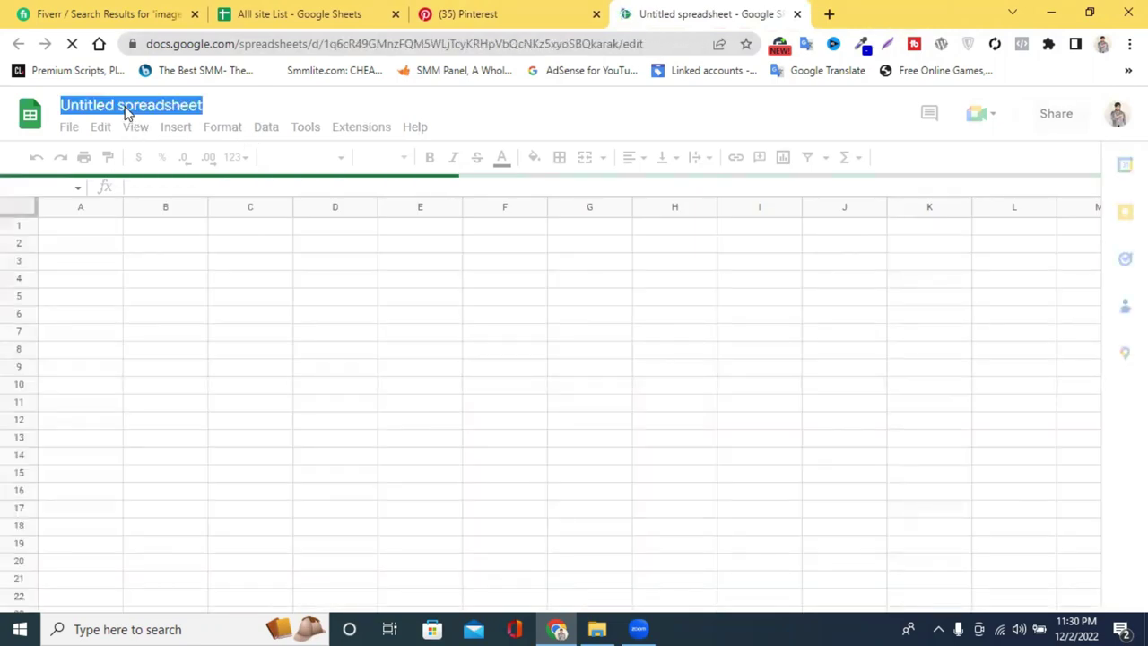
click(135, 111)
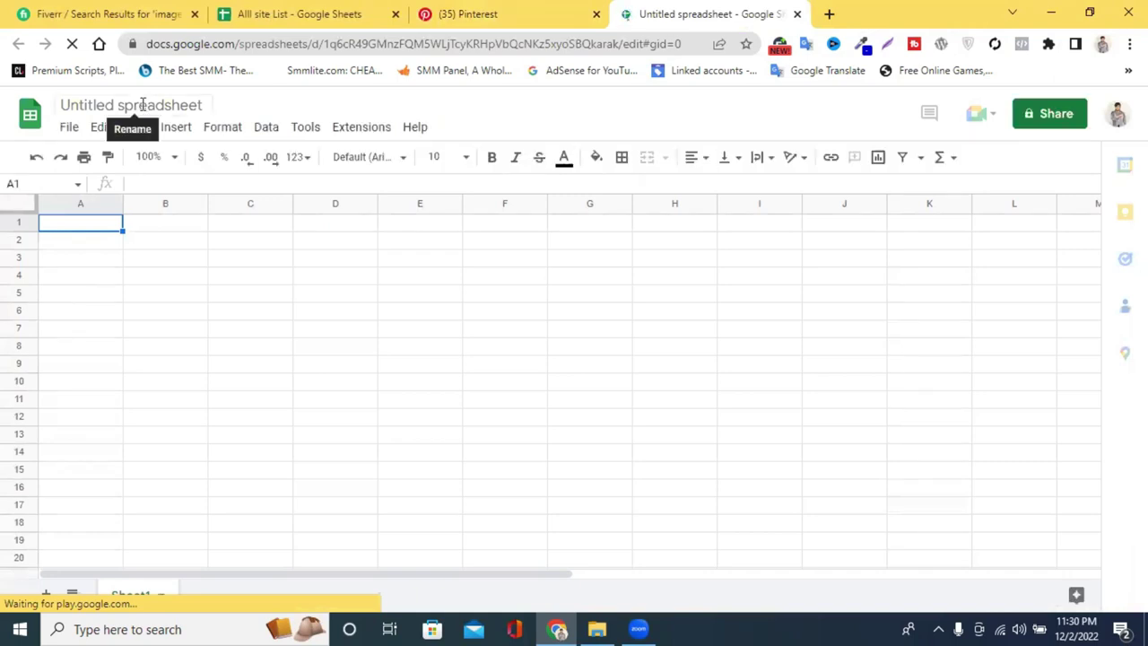
click(143, 105)
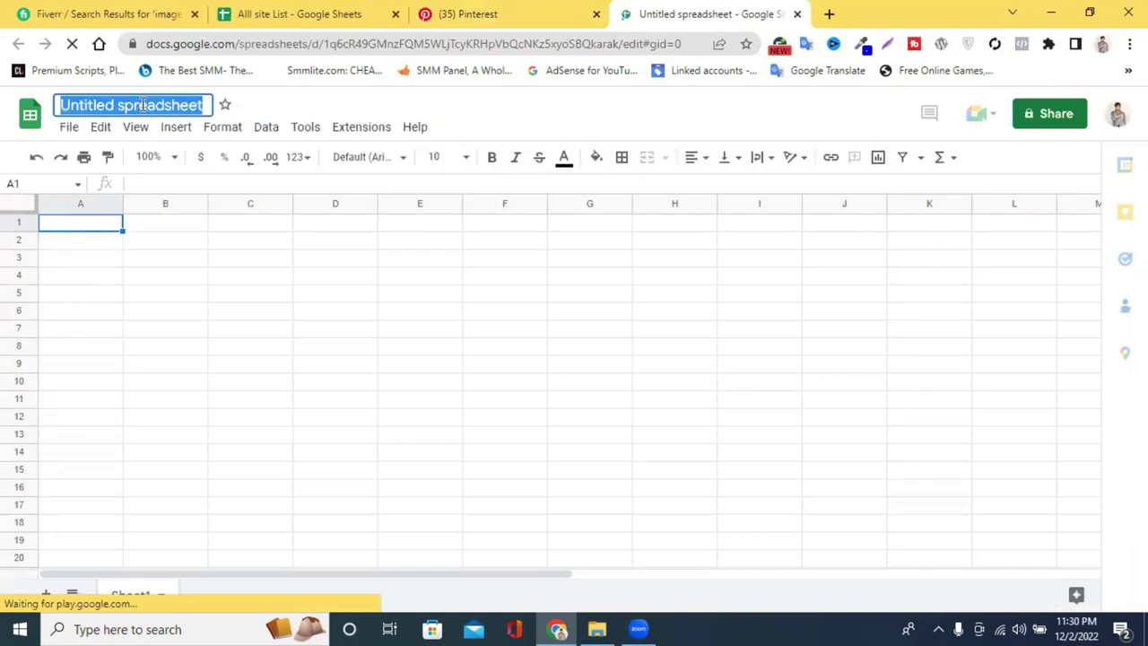
text(http://newlifelearningitinstitute.com/)
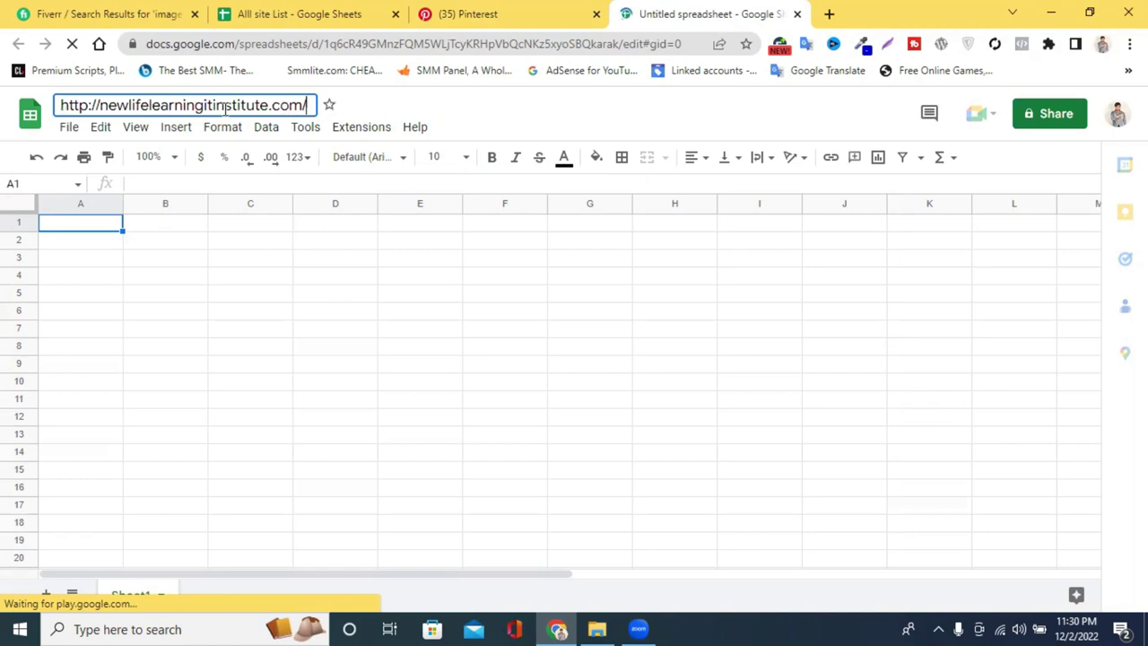
key(ctrl+a)
text(image )
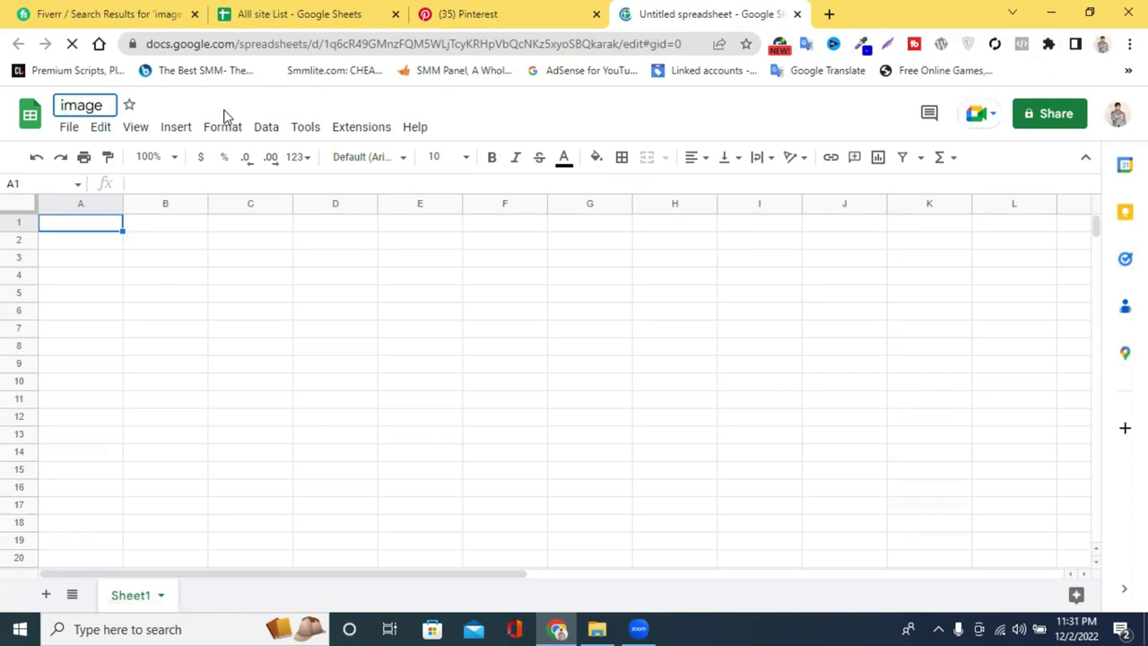
text(subm)
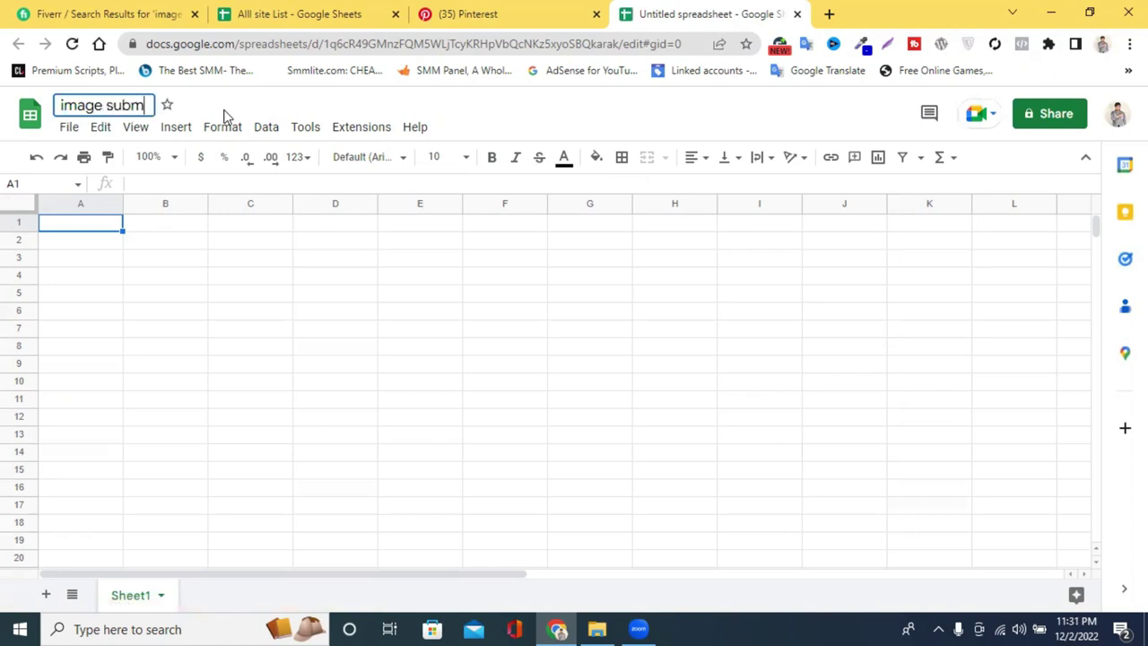
text(ist)
key(BackSpace)
text(stion )
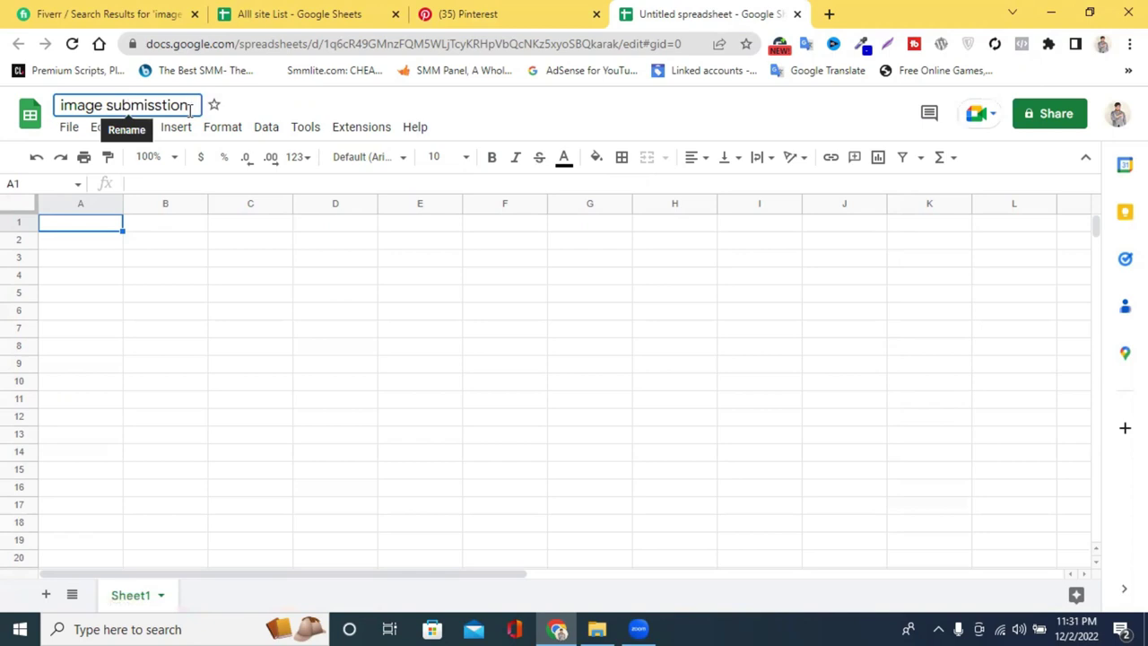
text(proof)
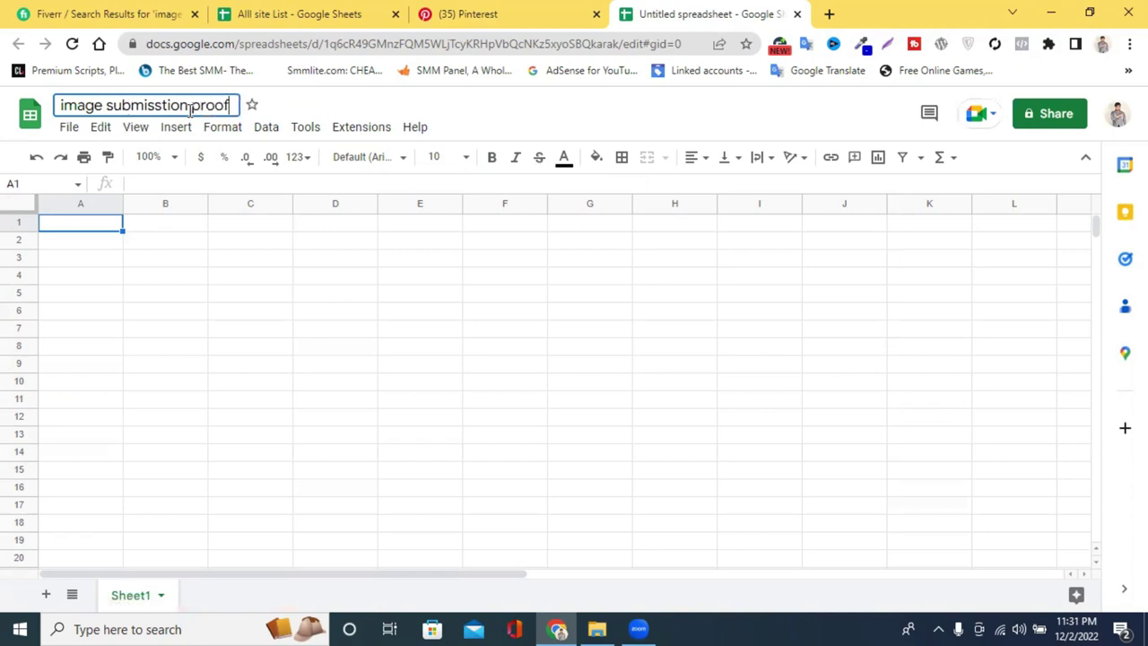
key(Return)
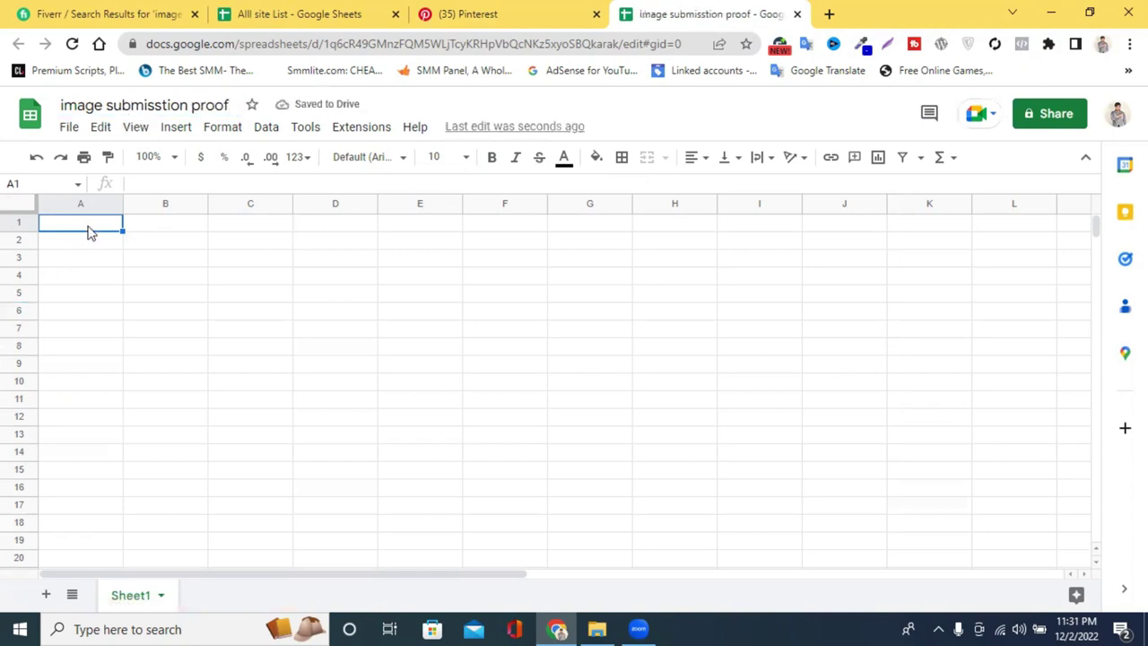
Narrow column A and enter the header "NO" in cell A1.
drag(107, 208, 69, 230)
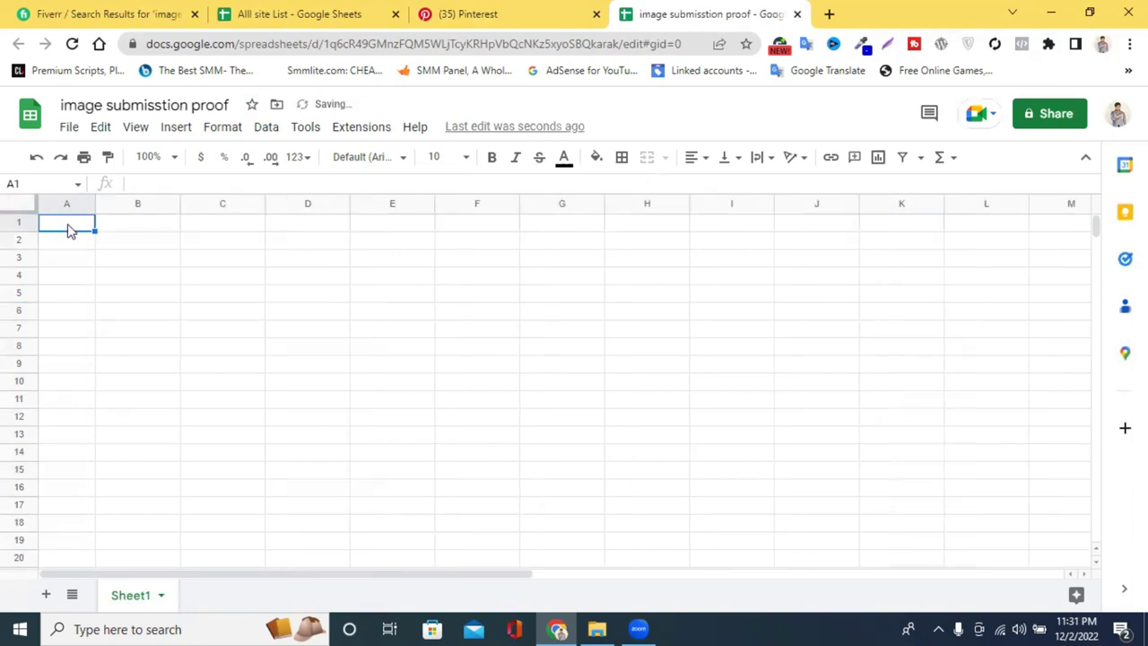
double_click(69, 225)
text(NO)
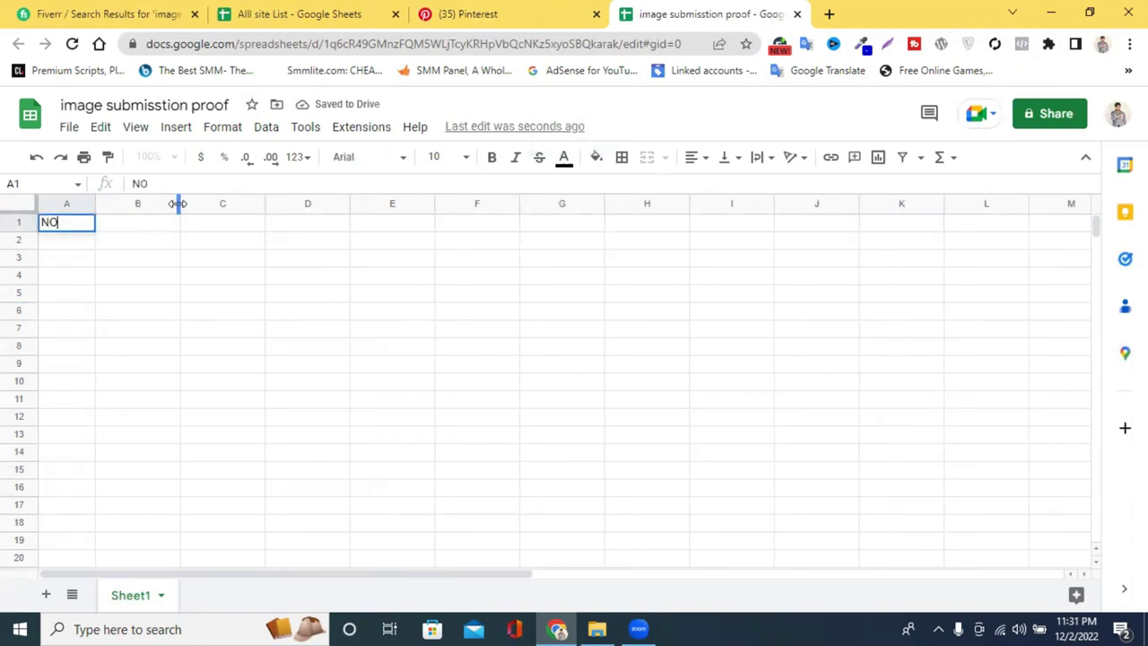
Widen column B and enter the header "Image Submisstion site" in cell B1.
drag(180, 204, 236, 204)
click(161, 225)
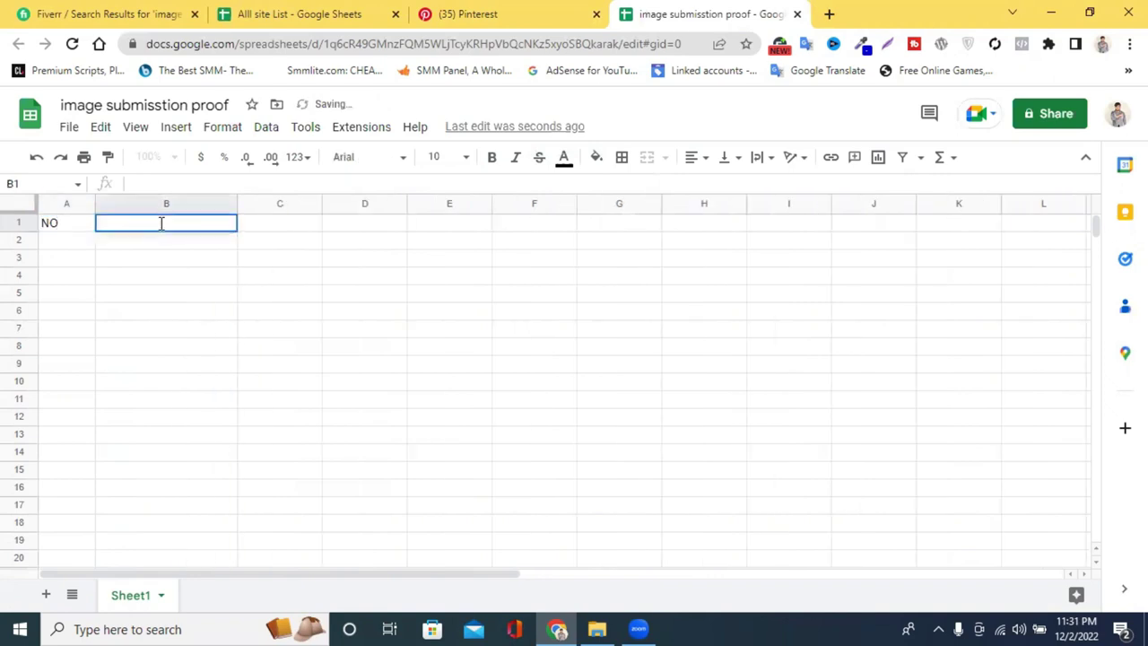
text(Image Submisstion site)
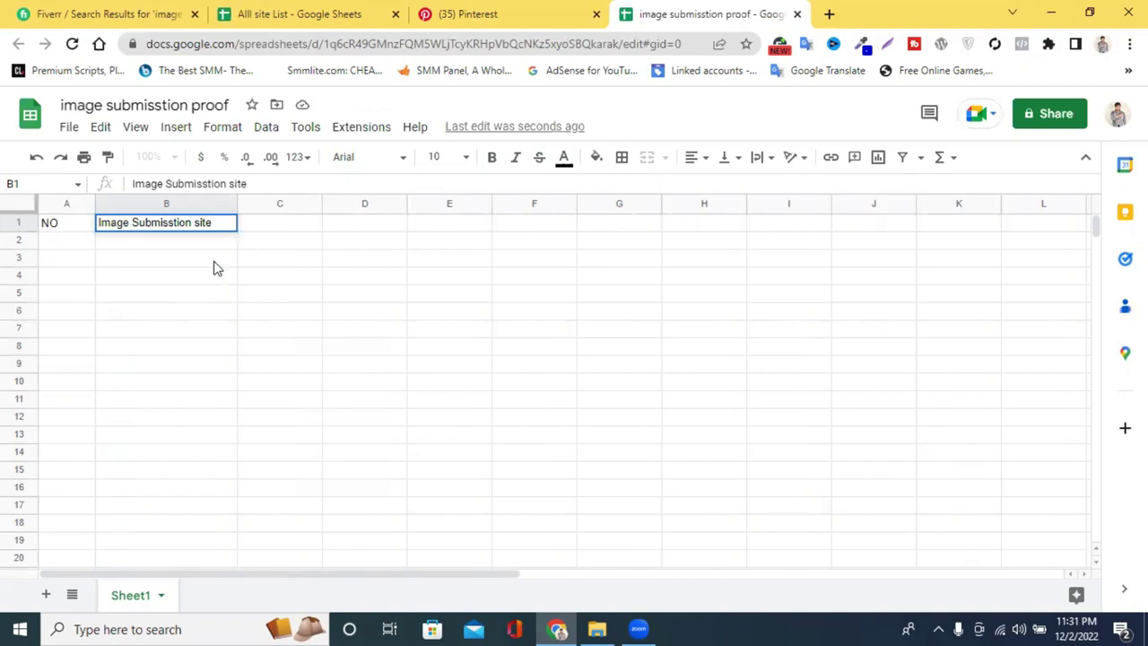
click(359, 278)
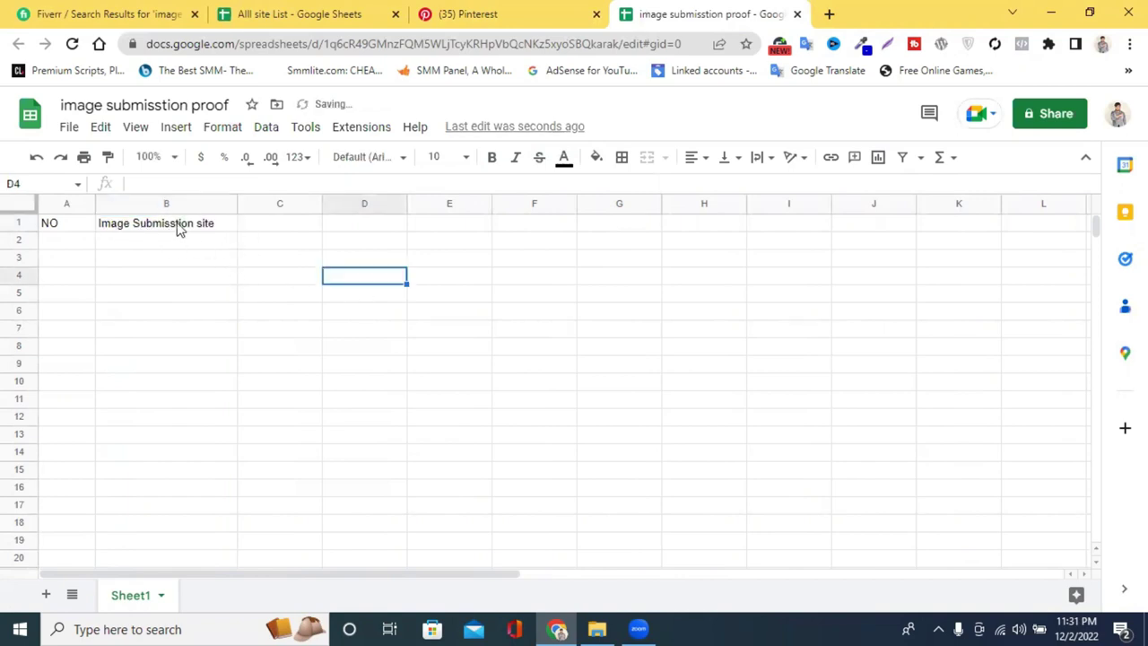
Widen column C and enter the header "Screenshot Link" in cell C1.
drag(321, 198, 368, 197)
click(292, 224)
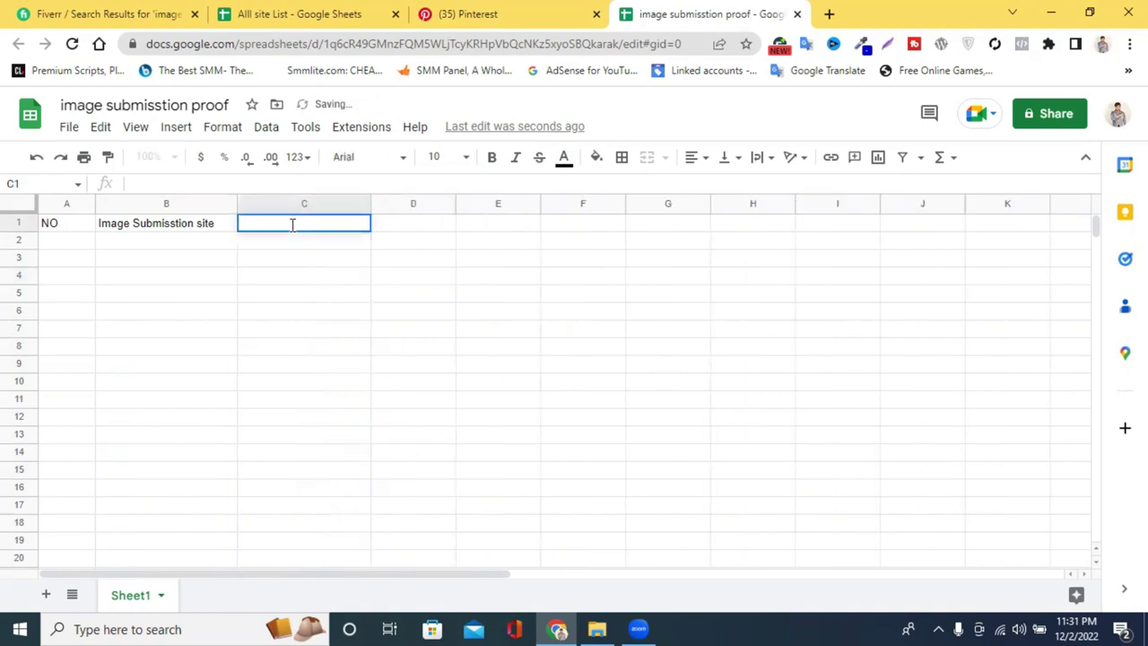
text(Scre)
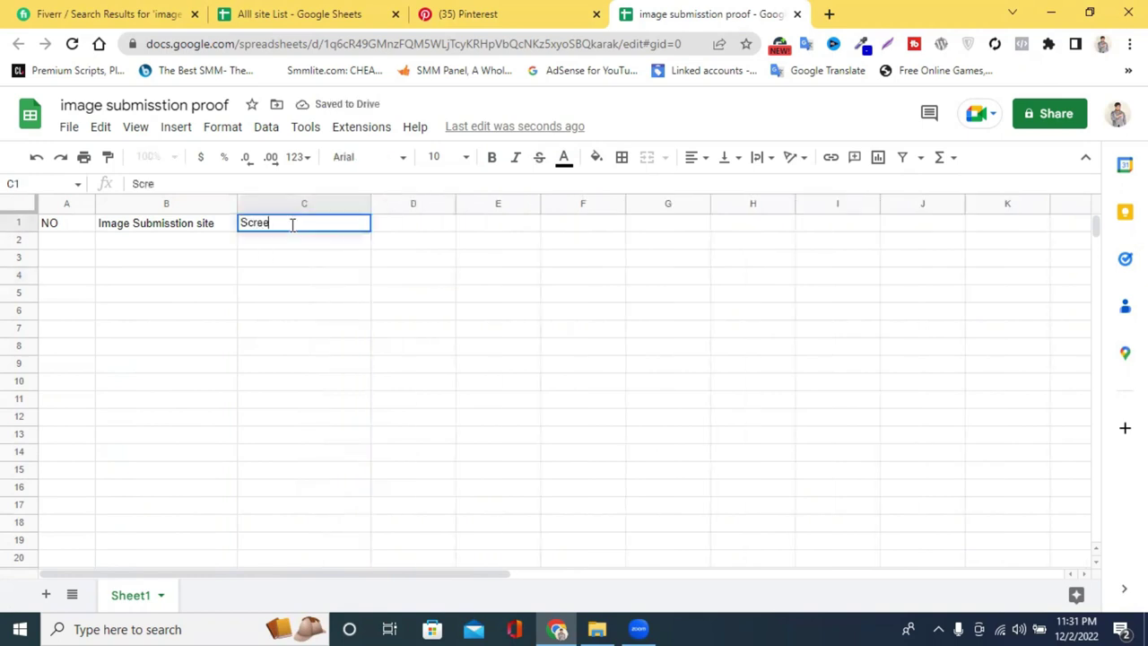
text(enshot Link)
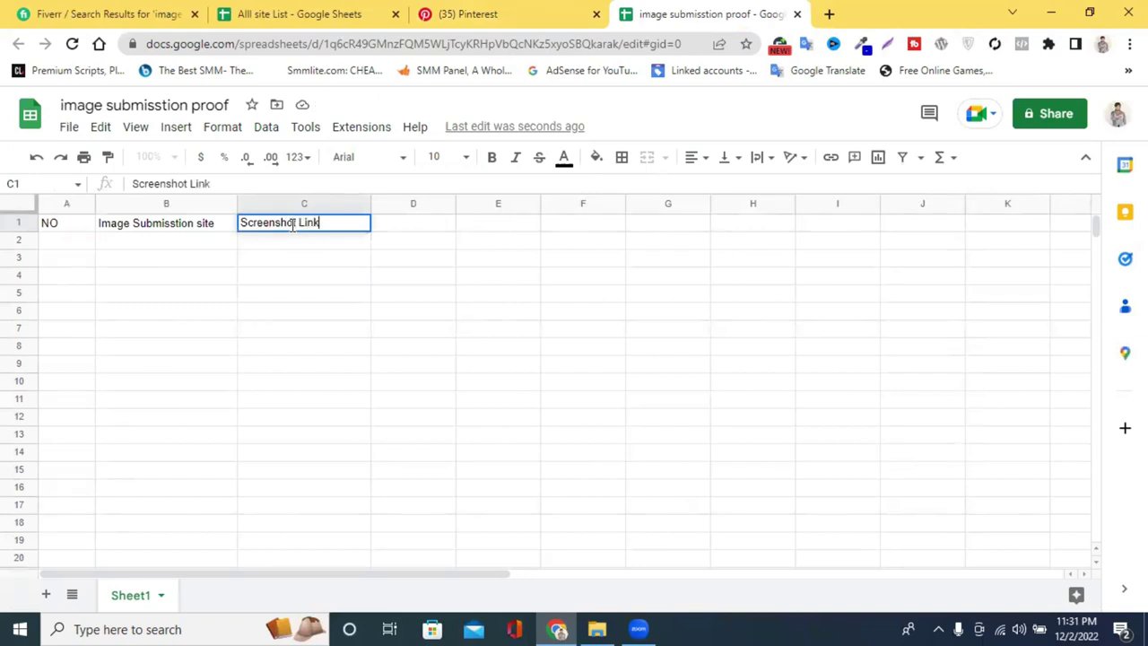
Enter the header "Live Link" in cell D1 and resize column D to slightly wider than the text.
drag(456, 204, 492, 207)
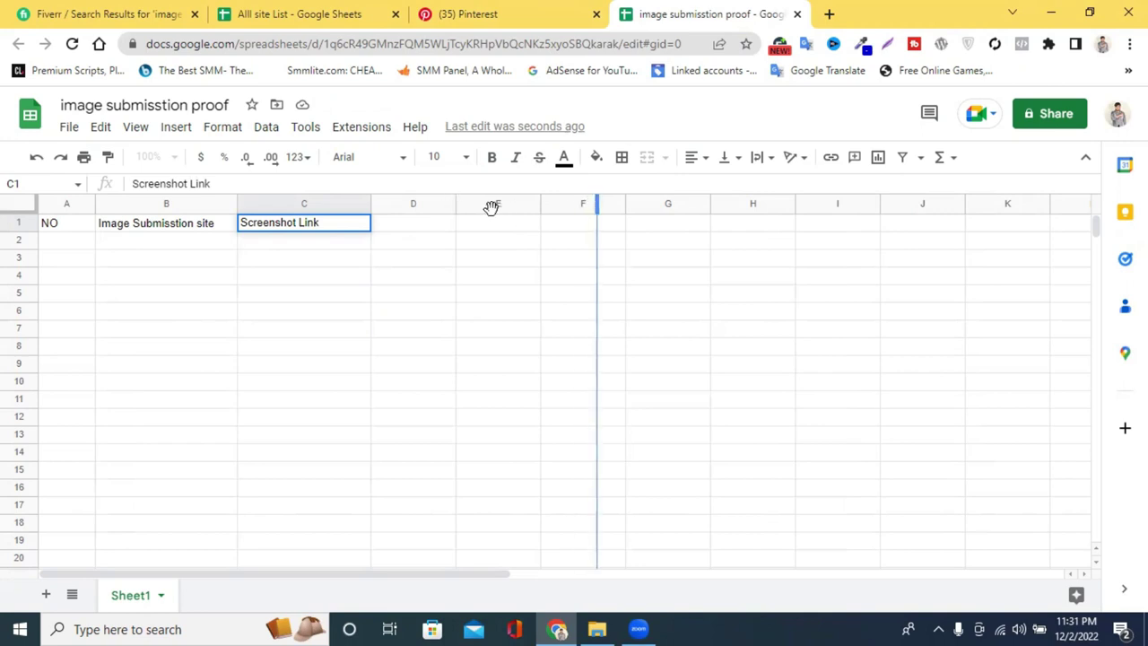
double_click(442, 222)
text(Live Link)
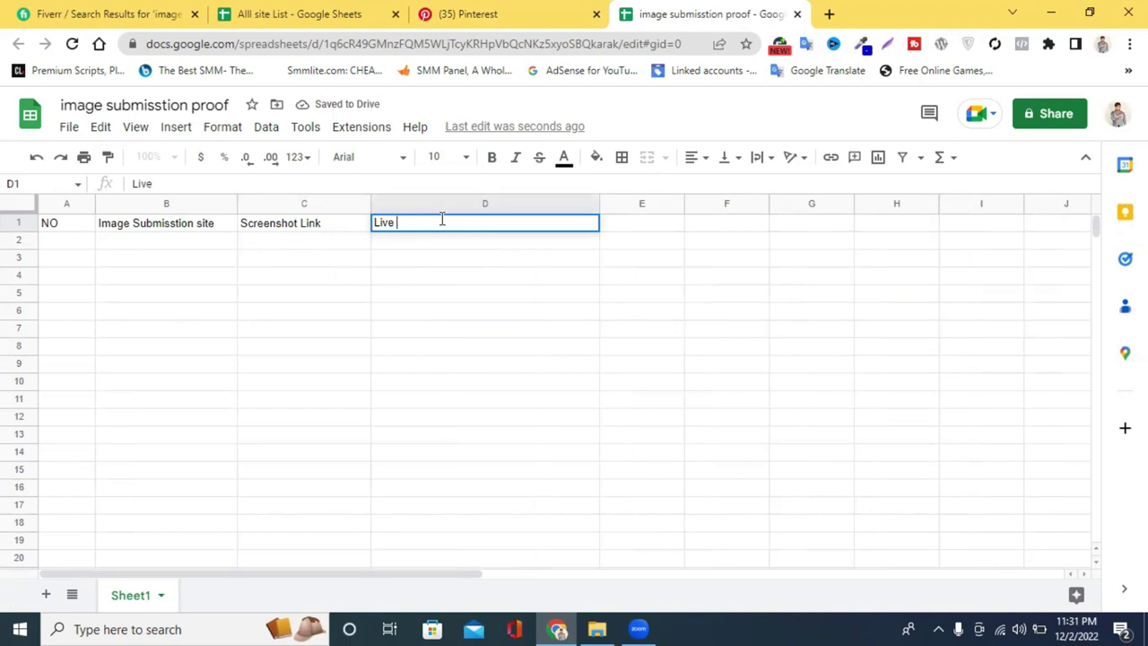
click(502, 298)
drag(597, 204, 467, 204)
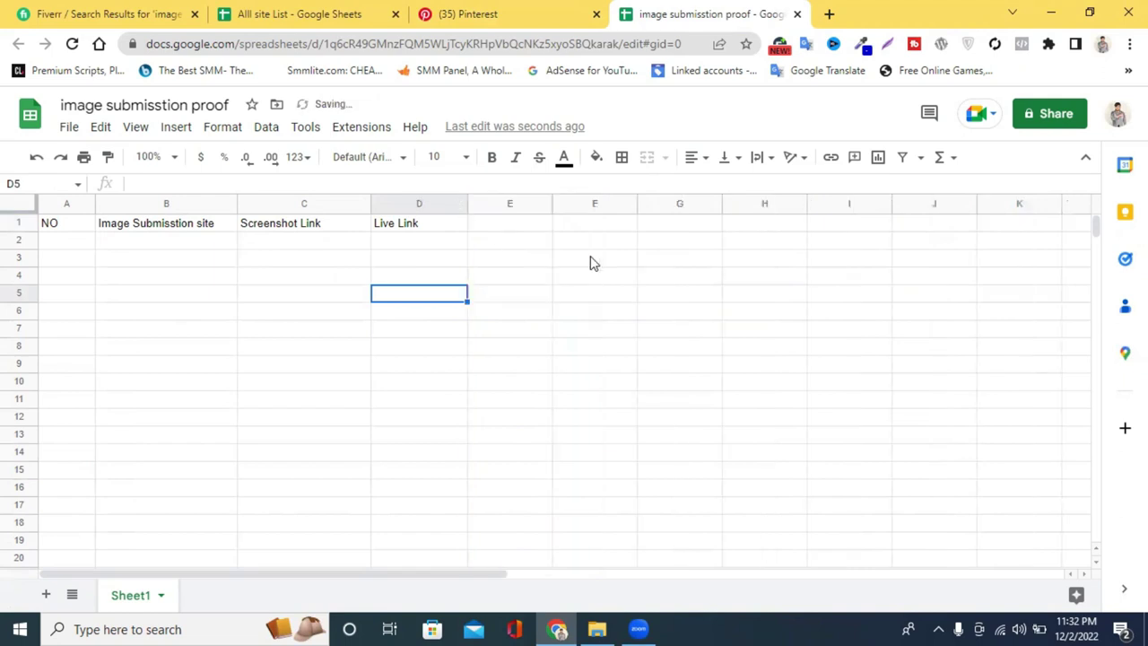
Narrow column E slightly and enter the headers "DA" in cell E1 and "PA" in cell F1.
click(591, 260)
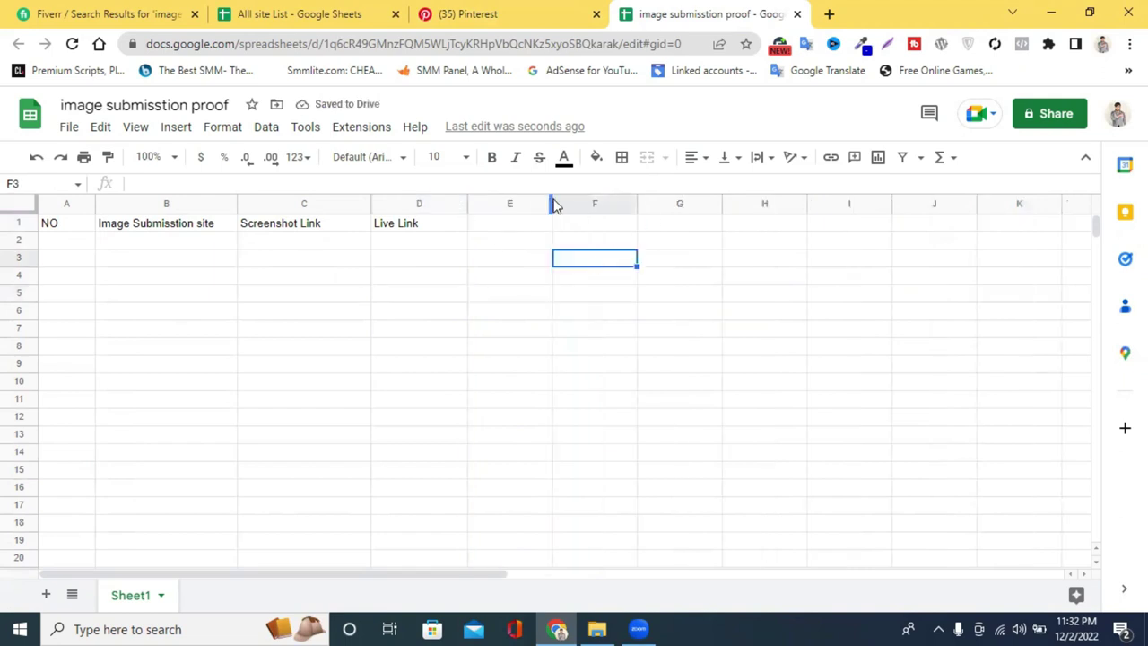
drag(553, 199, 542, 199)
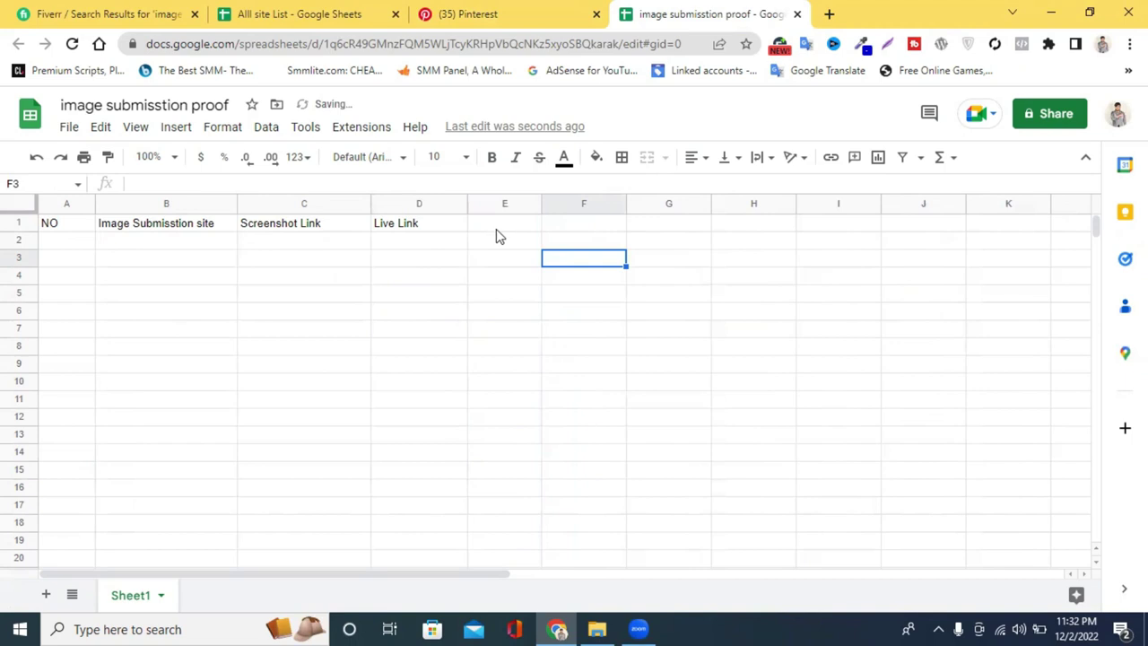
click(496, 229)
double_click(495, 226)
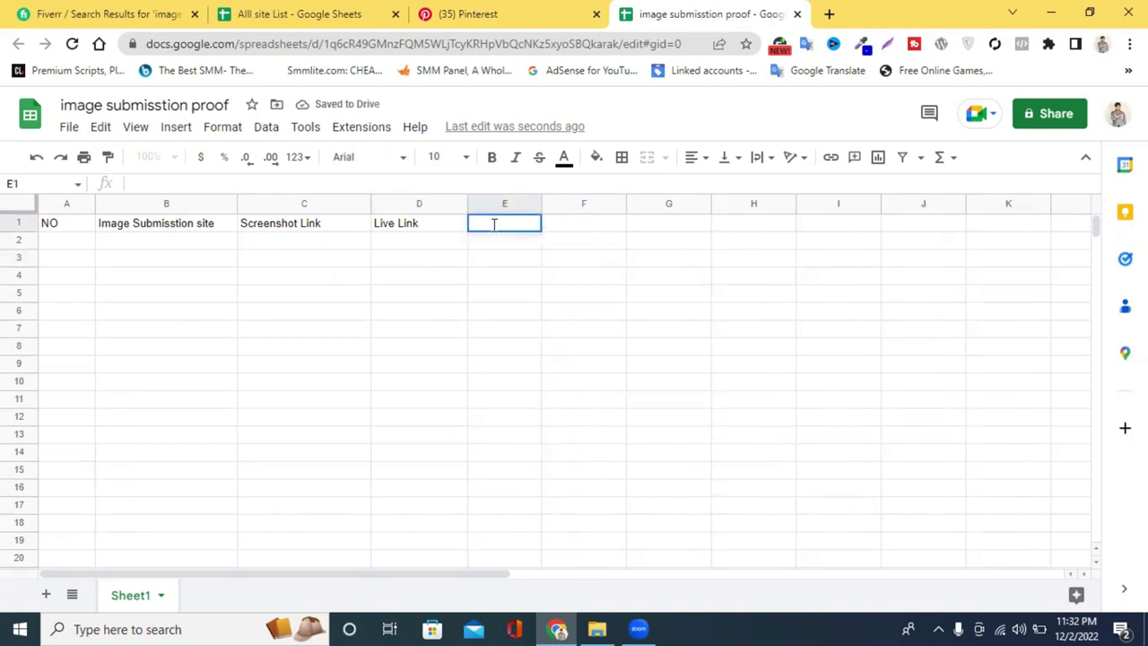
text(DA)
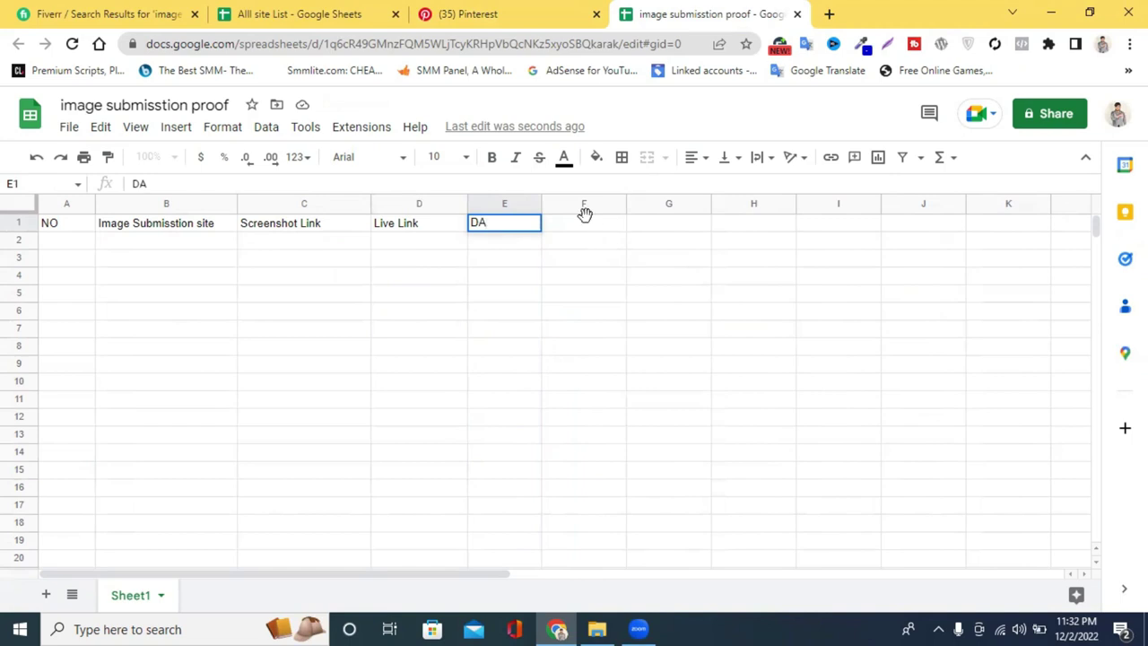
click(584, 226)
double_click(584, 223)
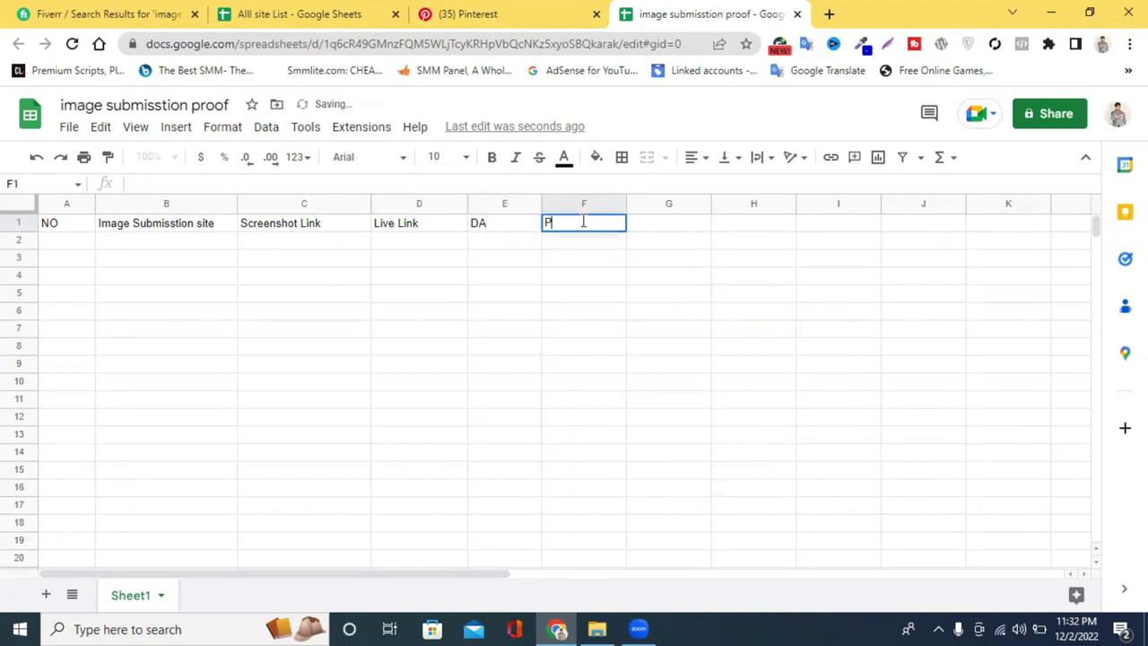
text(PA)
click(659, 244)
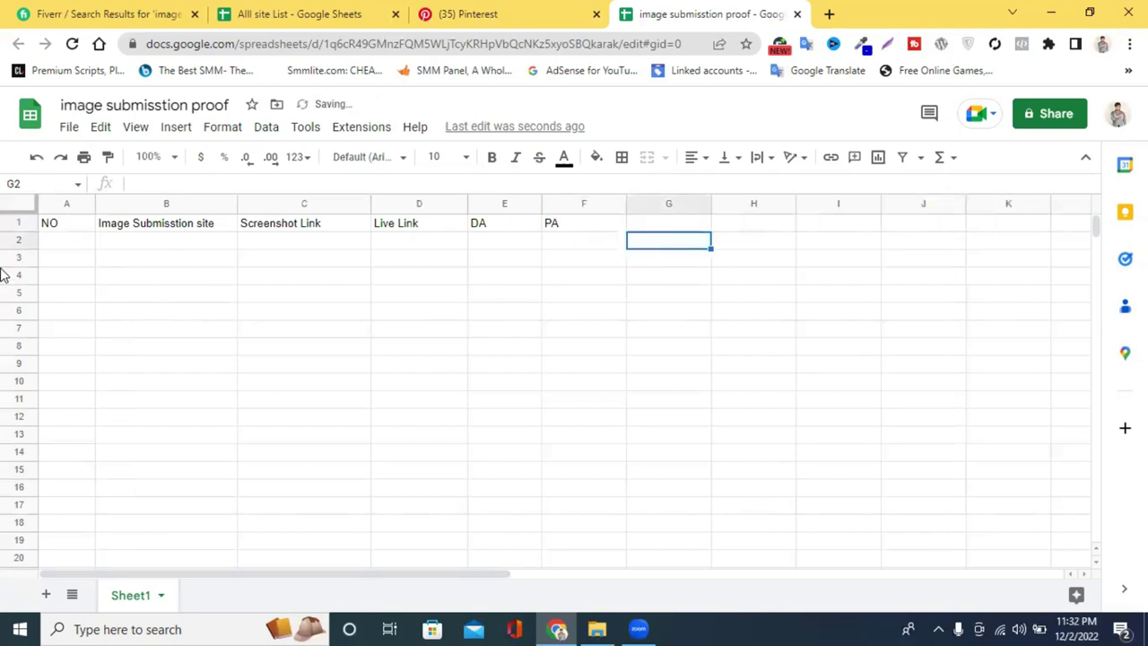
Set the whole header row's font size to 14 and widen columns B and C to fit the larger text.
click(18, 223)
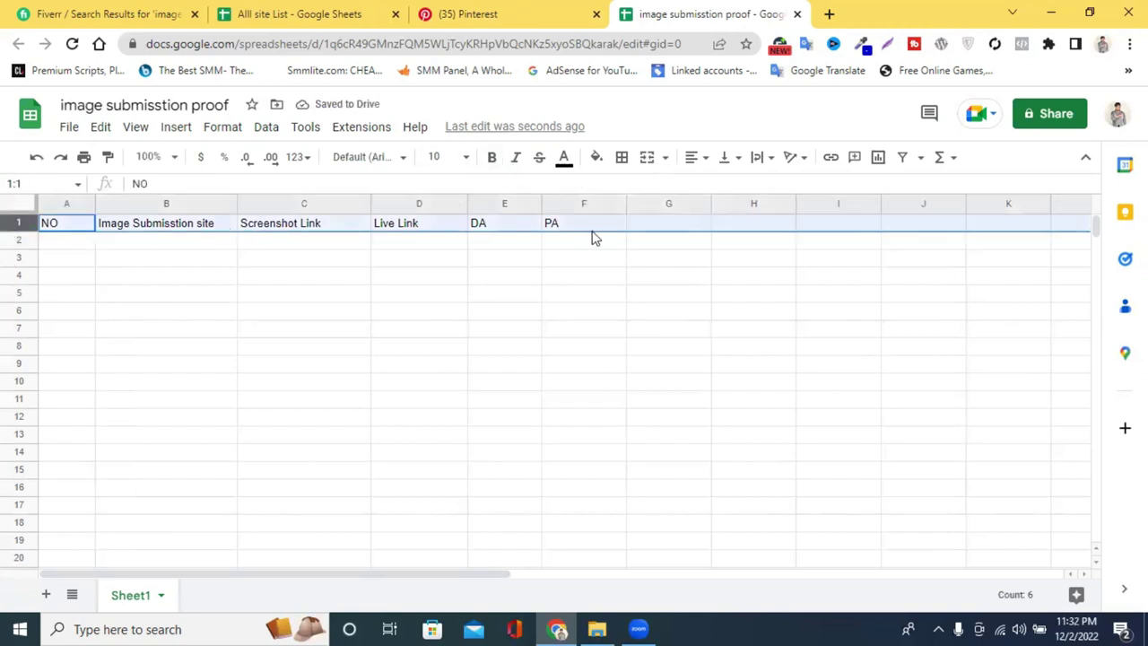
click(466, 167)
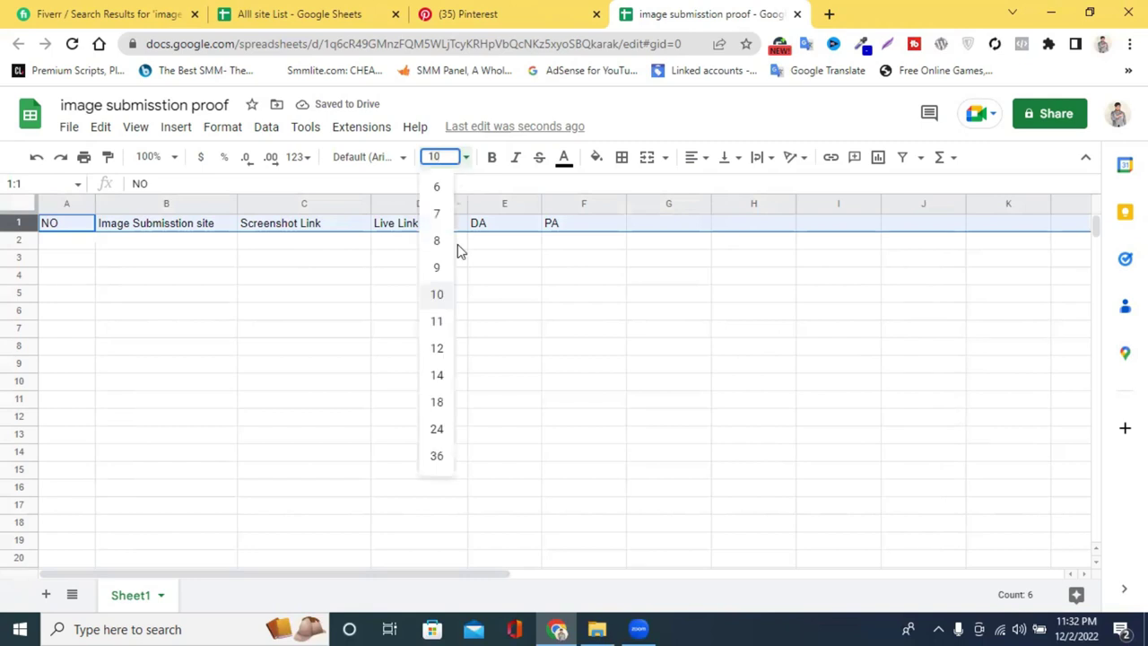
click(442, 377)
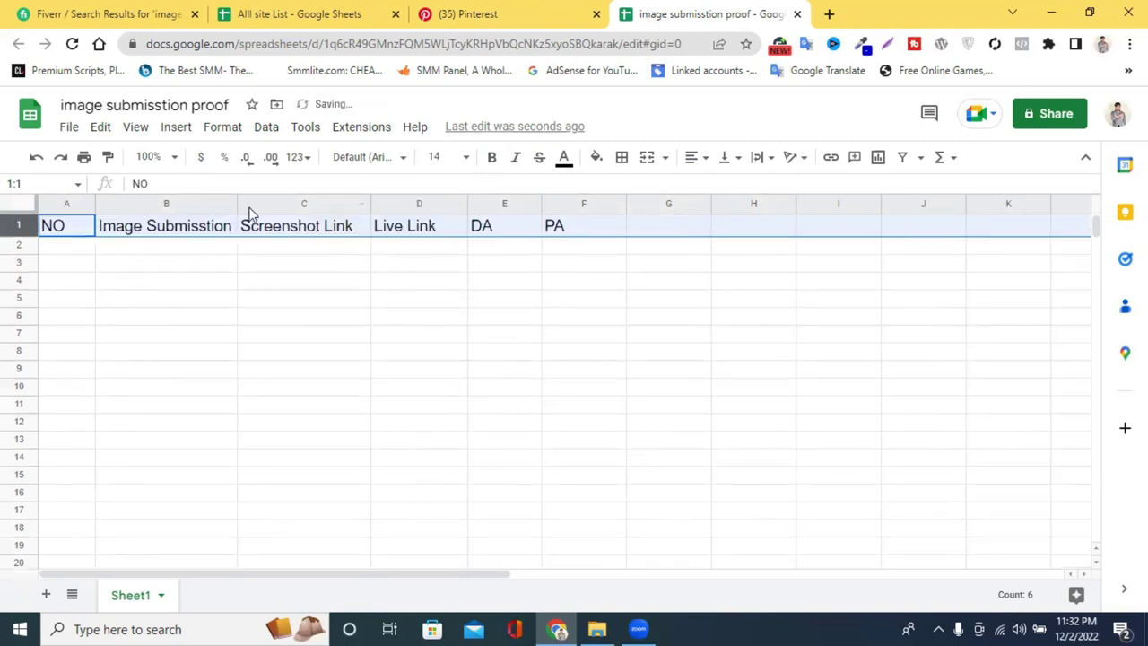
drag(237, 199, 262, 199)
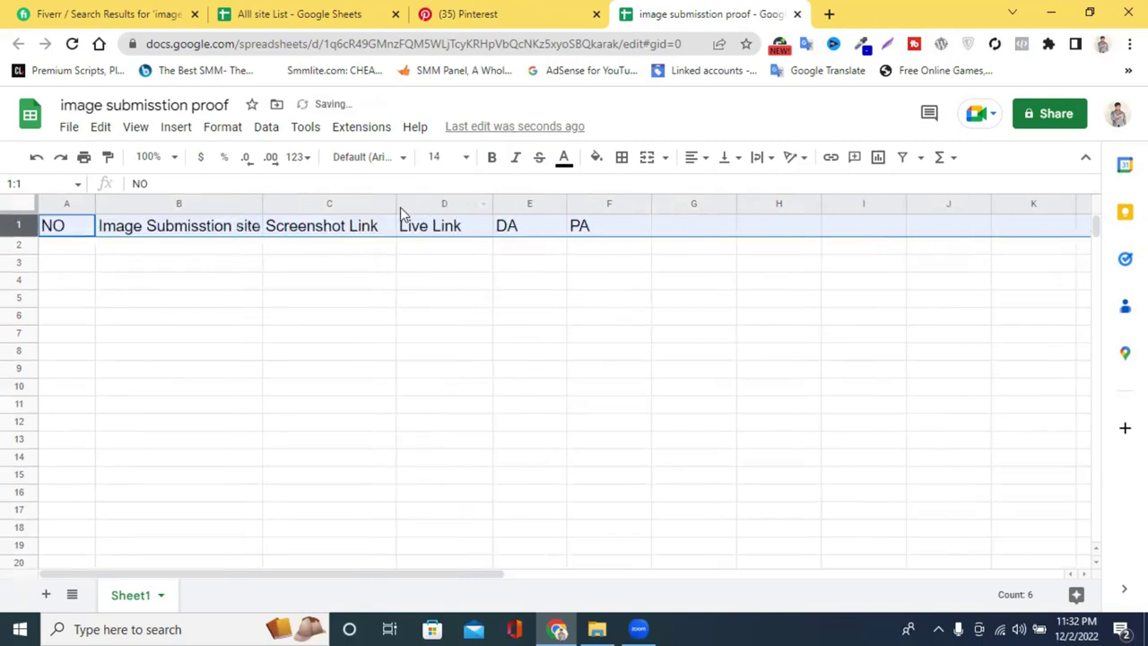
drag(395, 200, 416, 199)
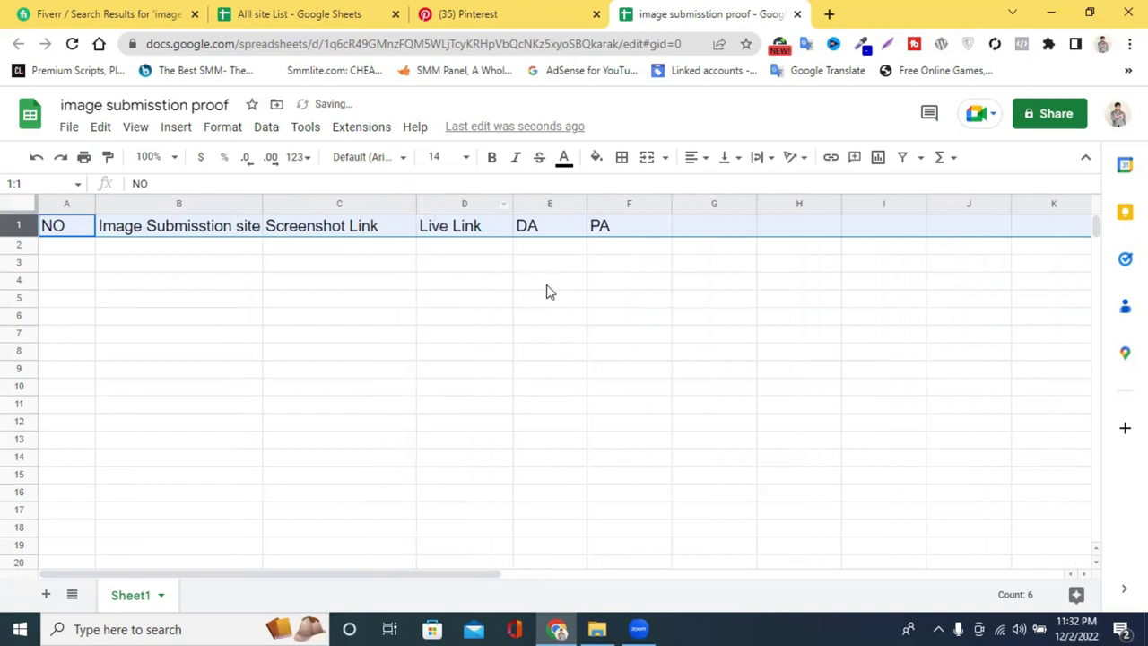
Fill the header row with yellow and widen column B further to leave space after its header.
click(597, 157)
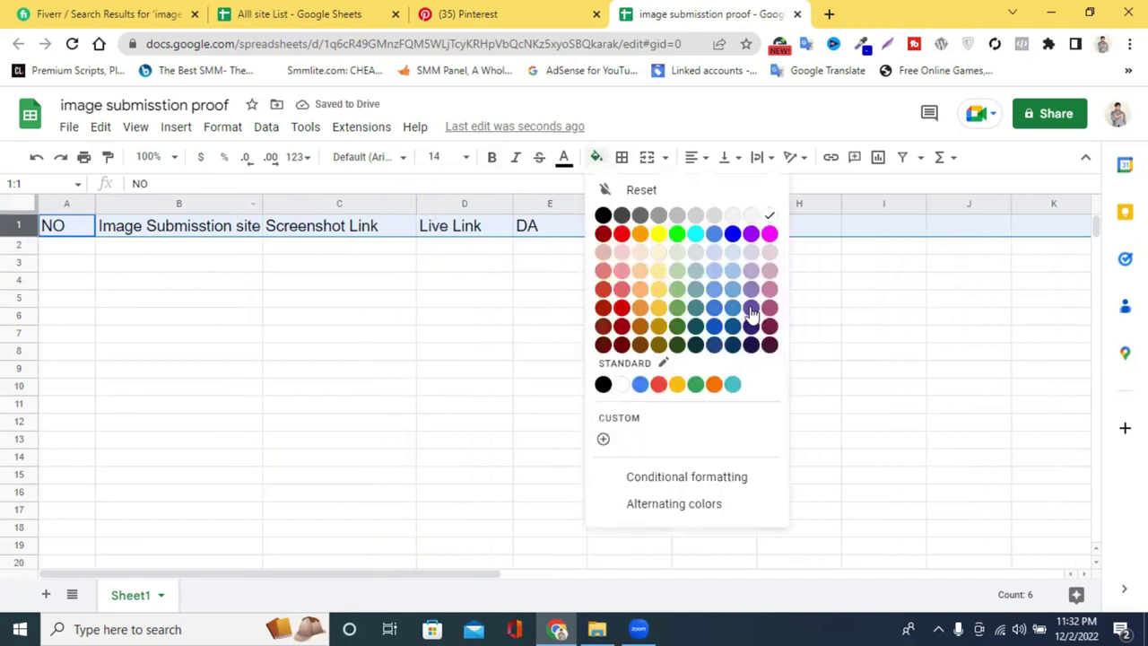
click(659, 235)
click(602, 324)
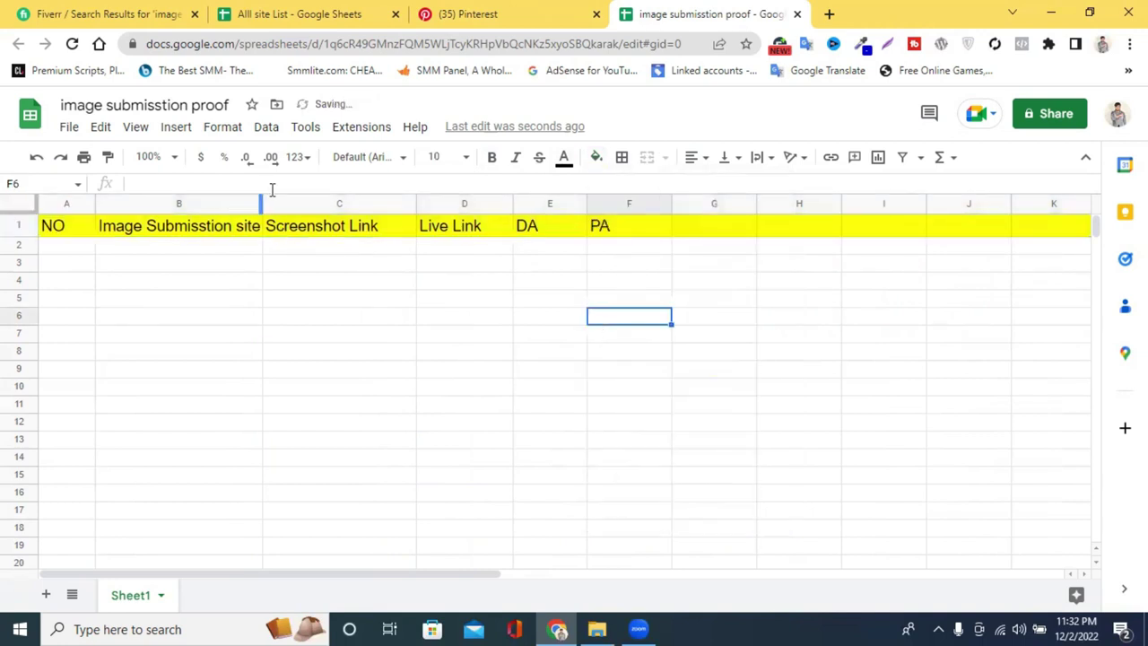
drag(261, 198, 331, 197)
click(773, 391)
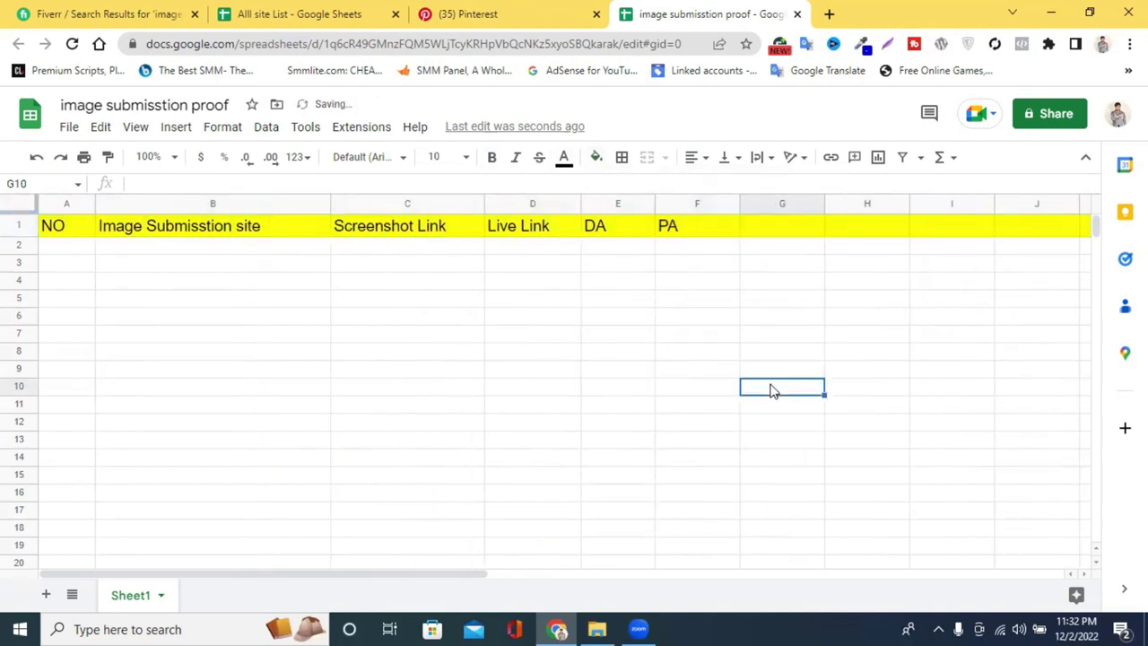
Enter 1 and 2 in cells A2 and A3 and extend the number series down column A.
click(64, 247)
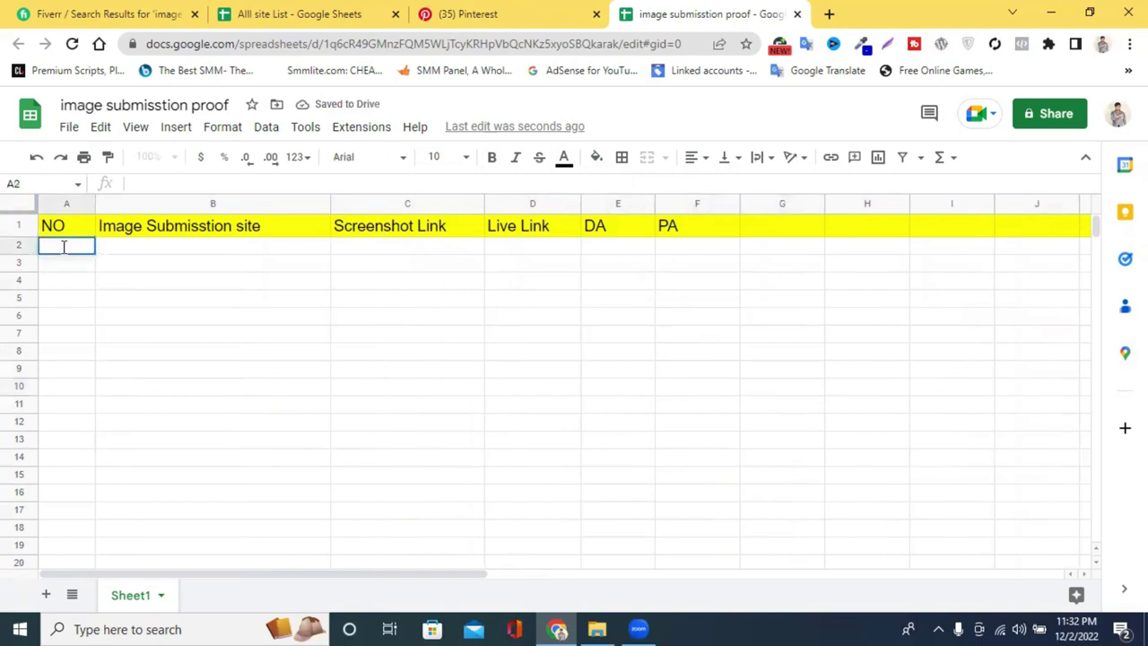
text(1)
key(Return)
text(2)
click(249, 283)
drag(78, 248, 296, 444)
click(296, 444)
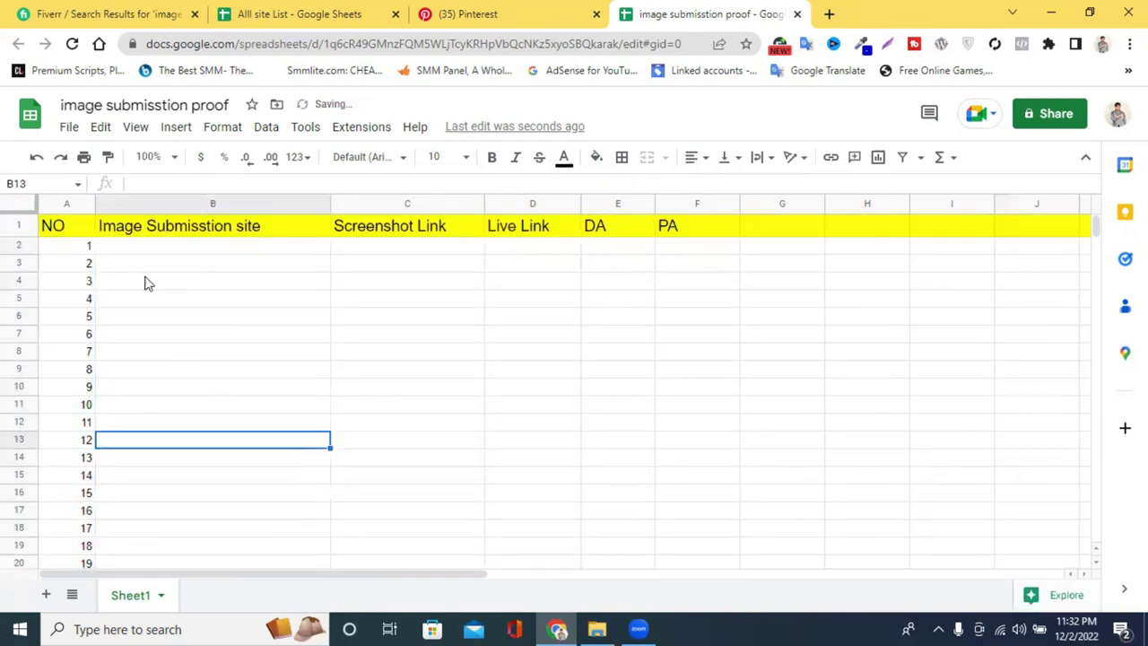
Copy the pinterest.com part of the Pinterest profile's web address and paste it into cell B2 of the proof spreadsheet.
click(114, 251)
click(500, 11)
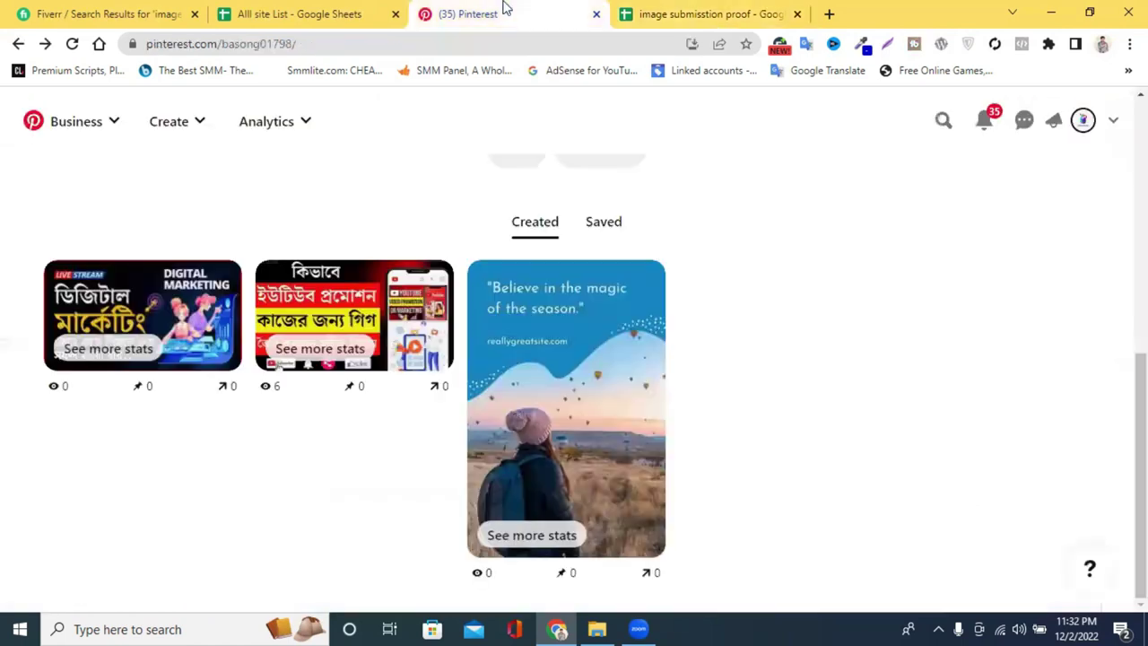
drag(216, 43, 147, 43)
key(ctrl+c)
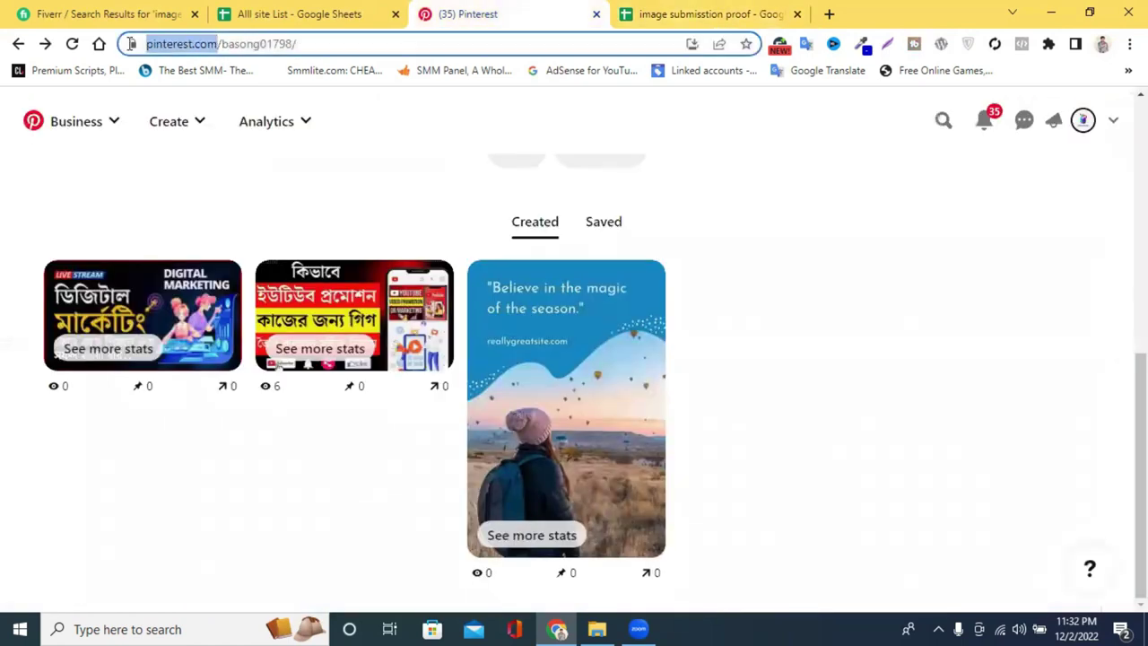
click(732, 11)
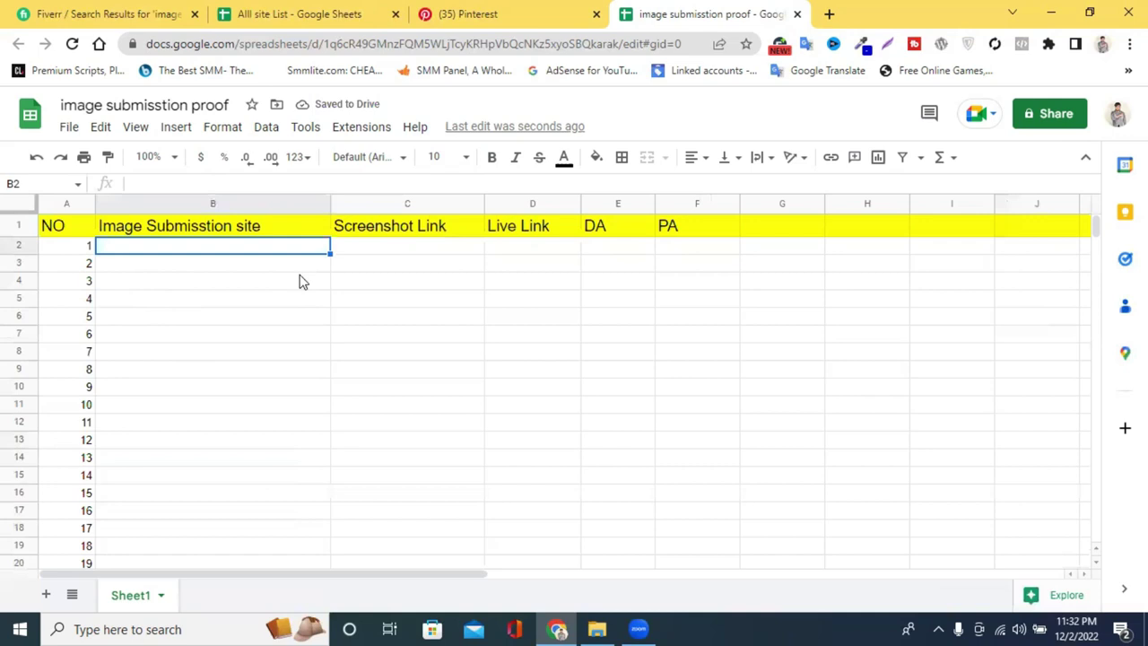
key(ctrl+v)
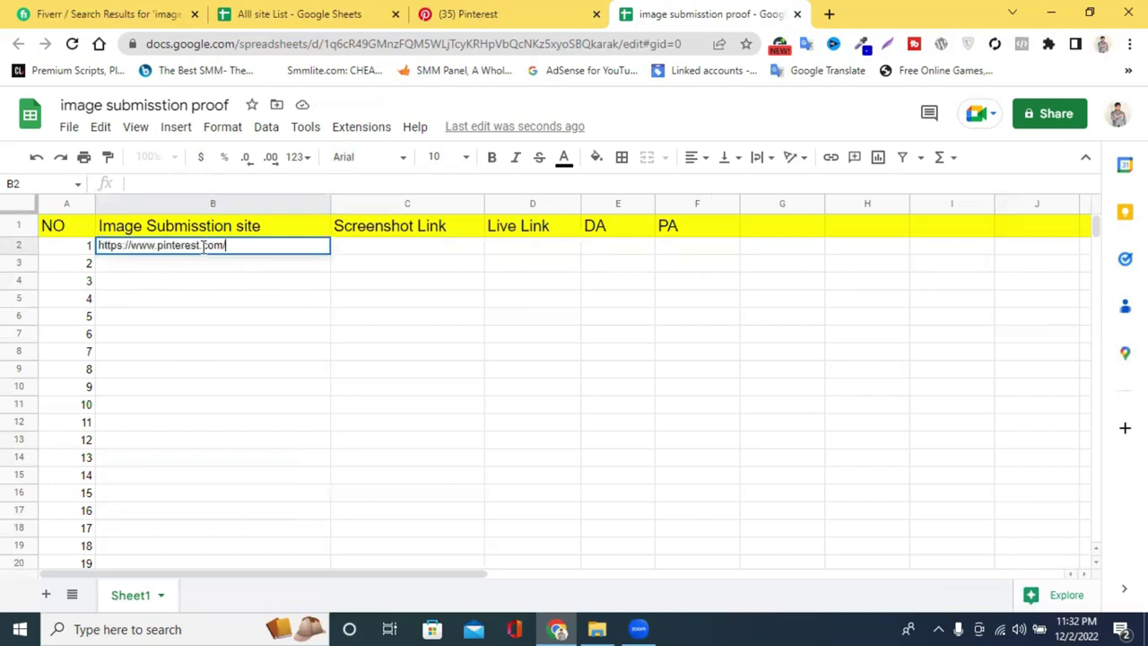
click(351, 305)
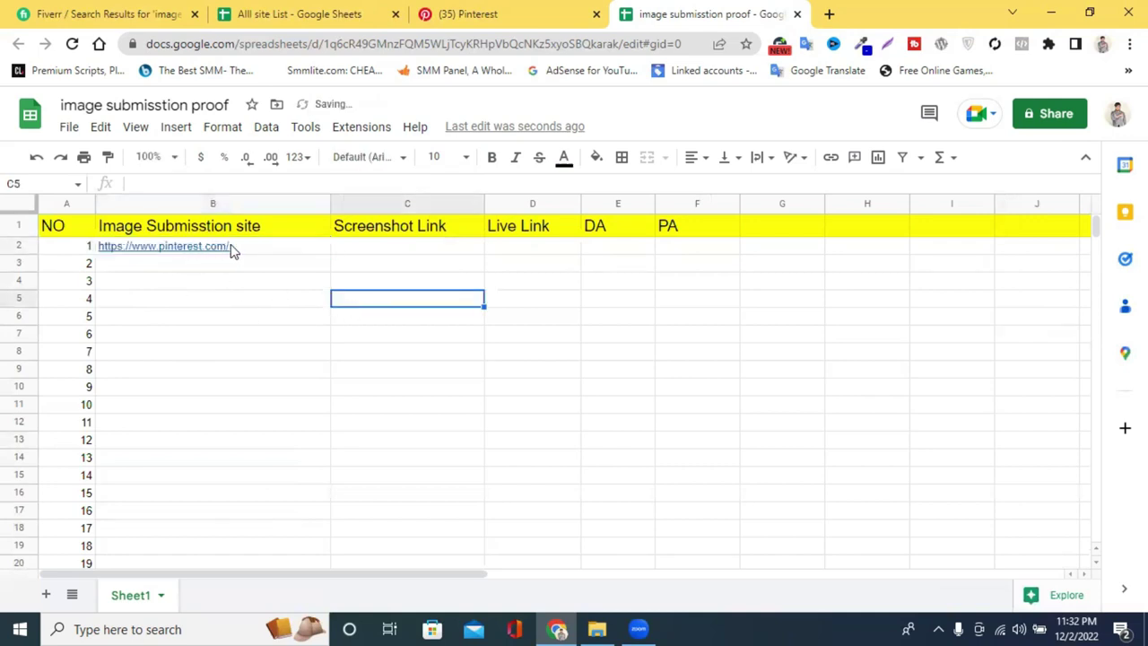
mouse_move(238, 250)
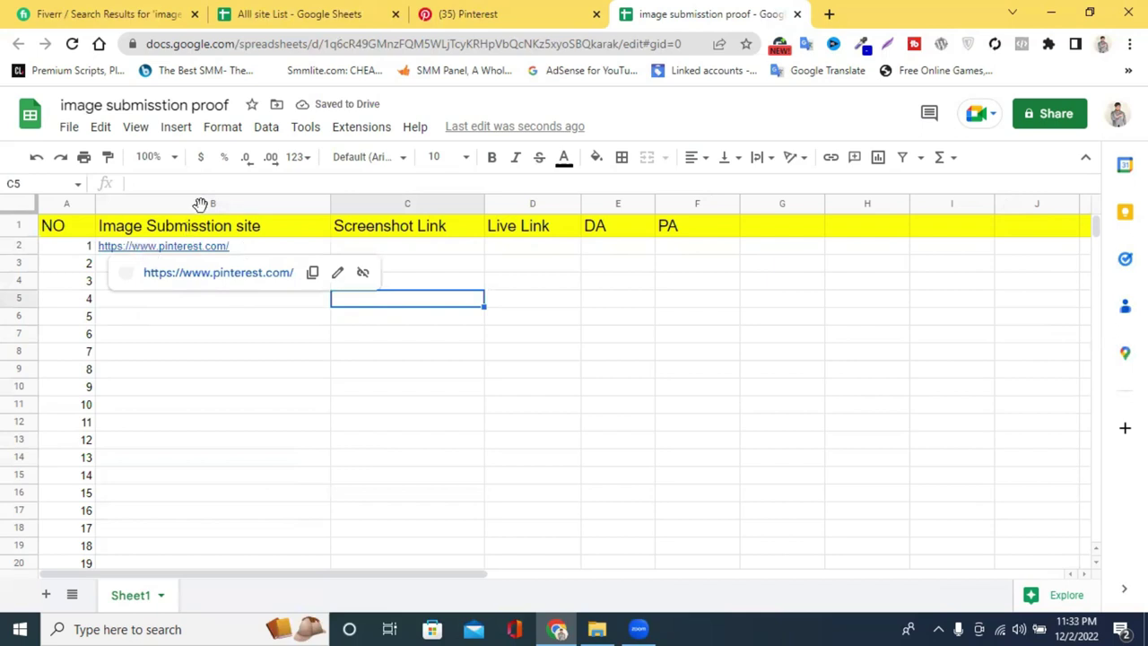
click(318, 14)
click(653, 14)
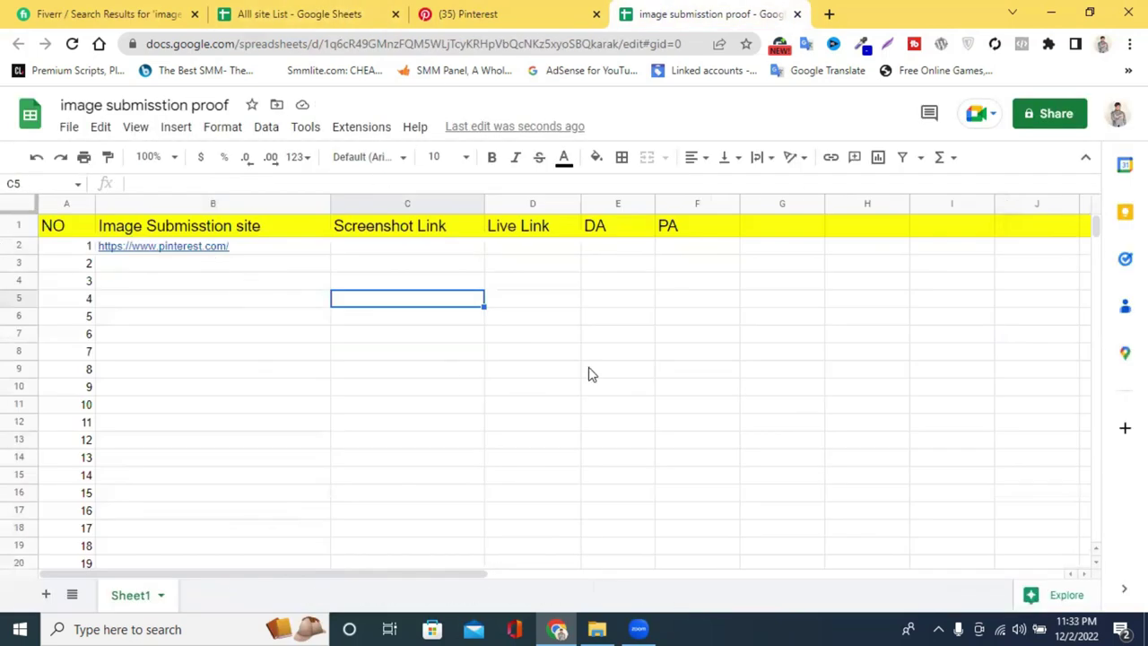
click(666, 321)
Capture the whole visible area of the Pinterest profile's Created pins with Lightshot and upload the screenshot to prntscr.com.
click(477, 12)
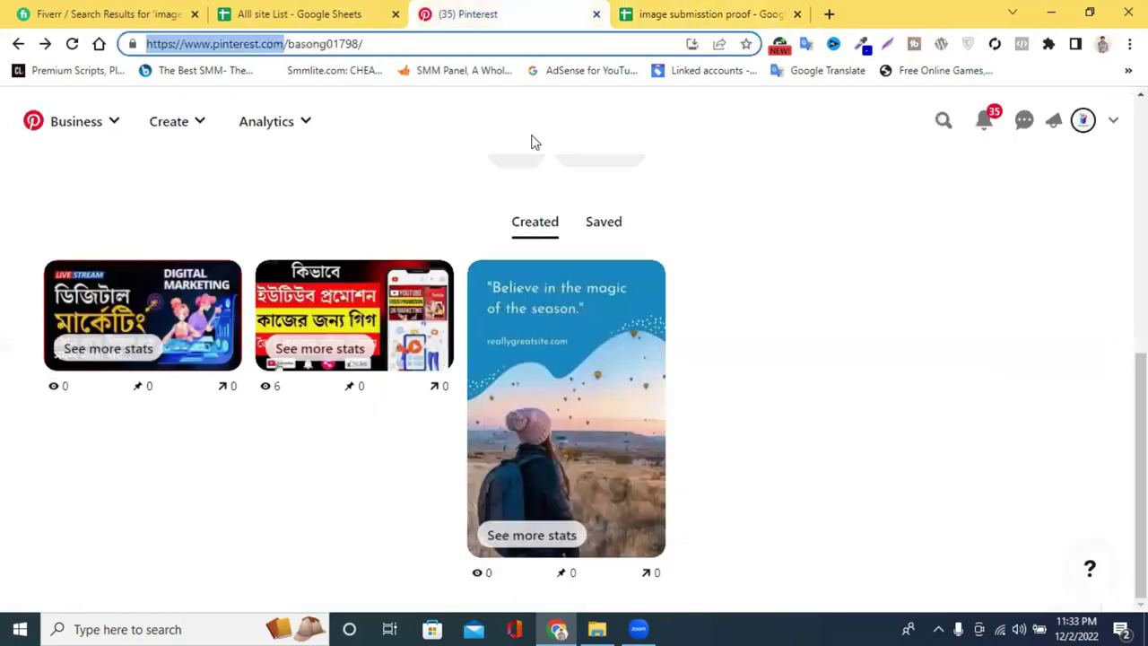
click(889, 46)
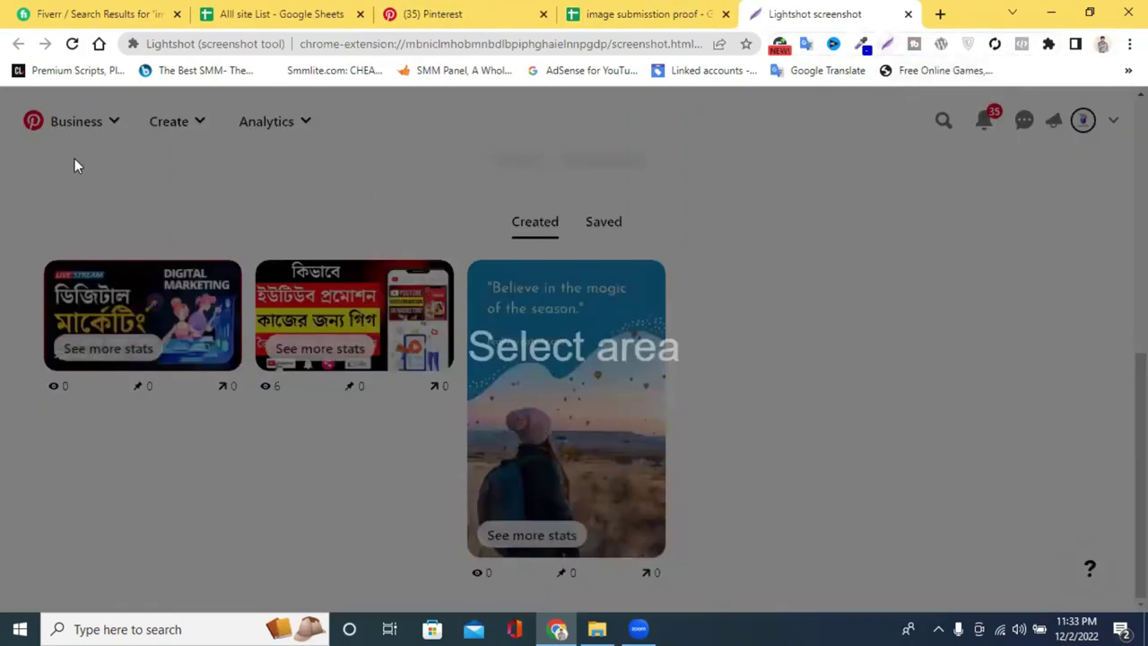
drag(3, 94, 1146, 611)
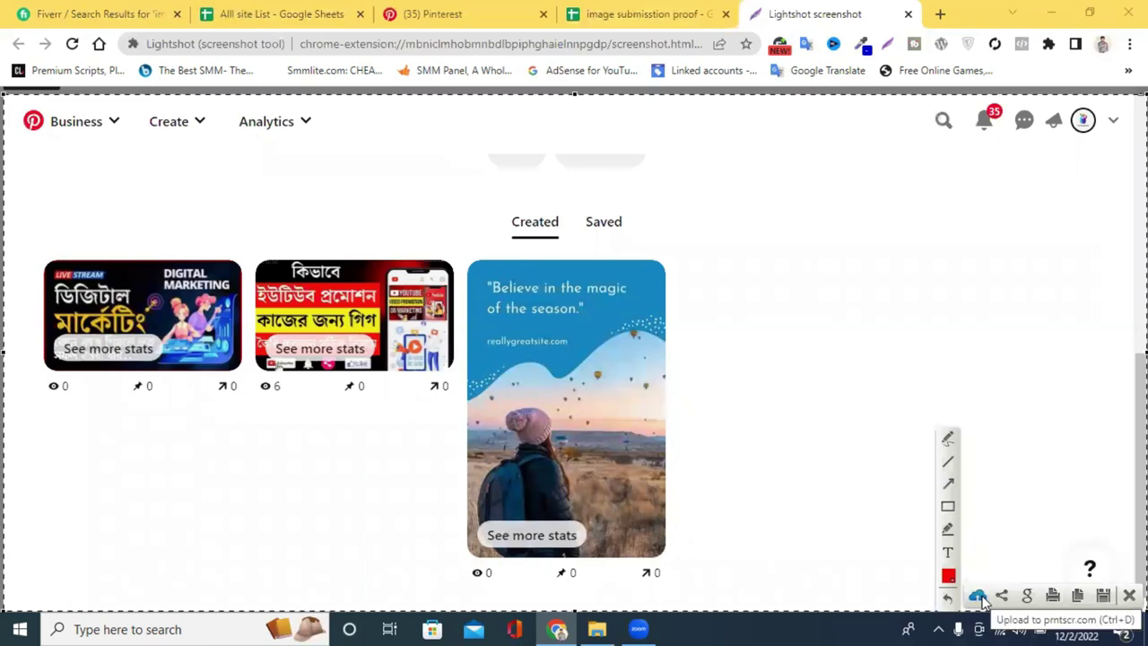
click(978, 596)
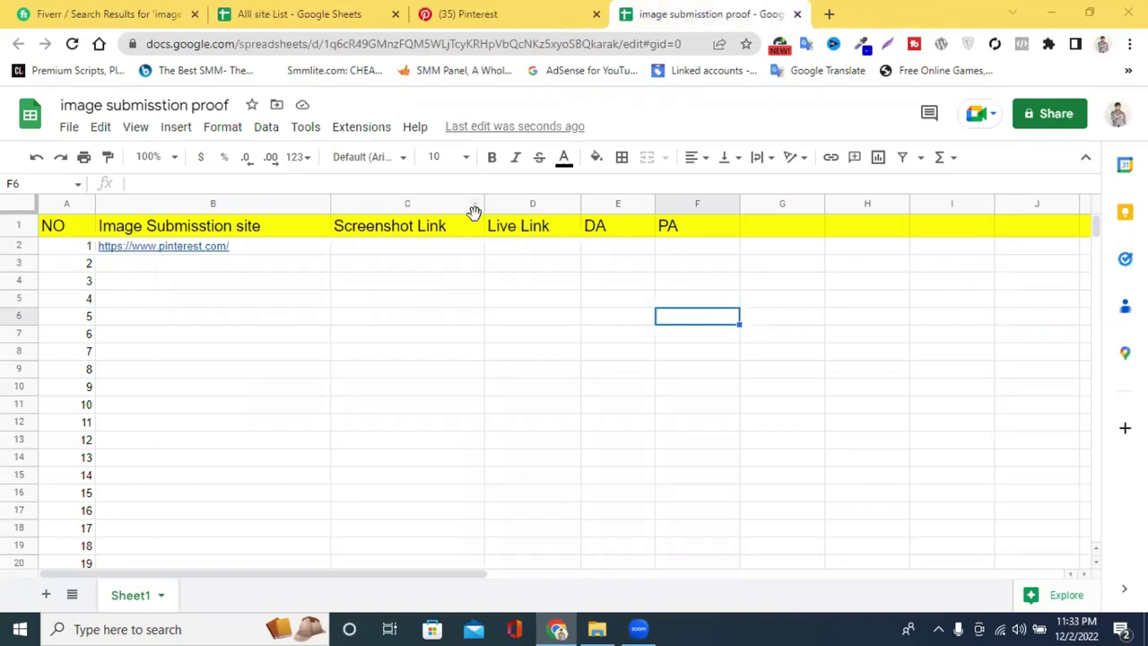
Copy the Lightshot screenshot's full web address and paste it into cell C2 of the image submission proof spreadsheet.
double_click(407, 43)
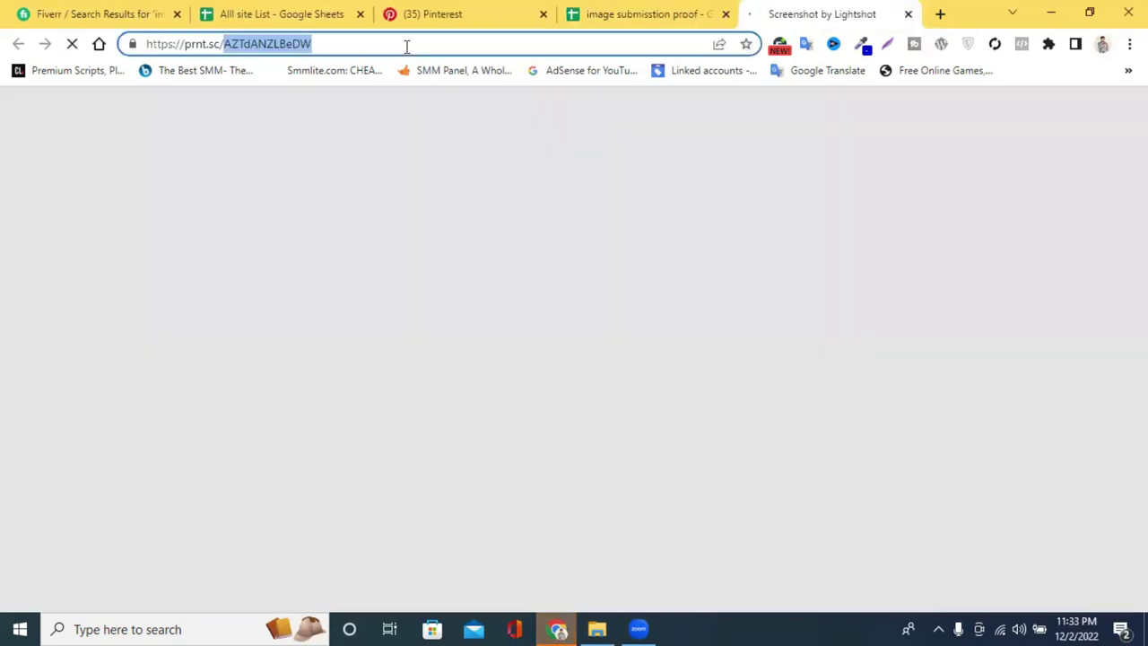
click(406, 44)
key(ctrl+c)
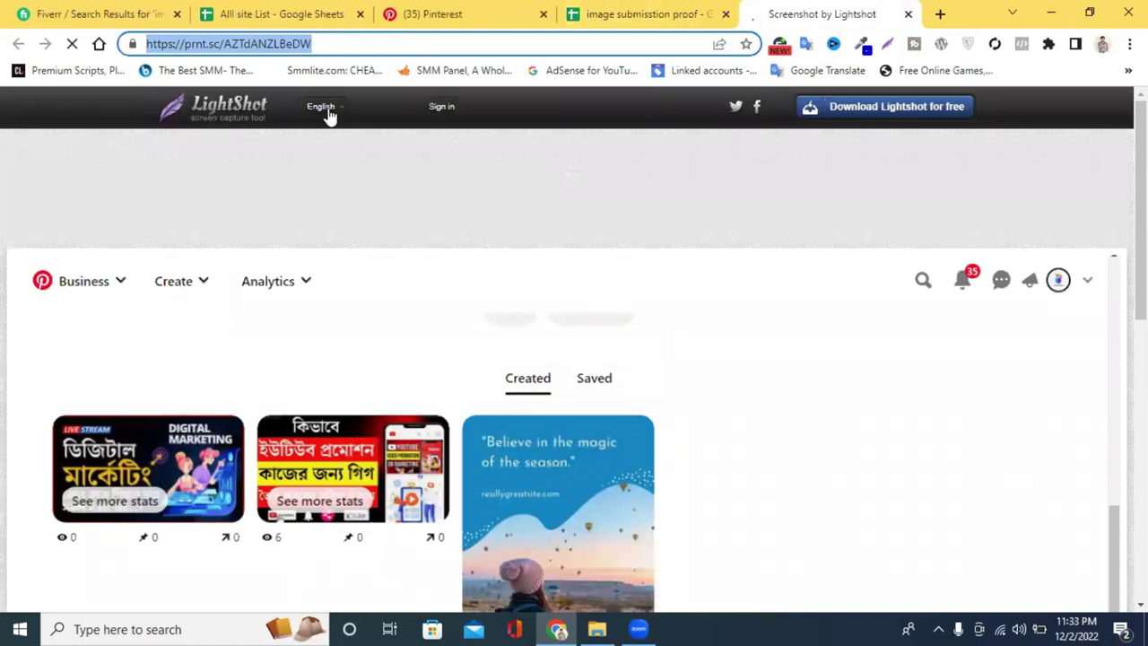
click(313, 9)
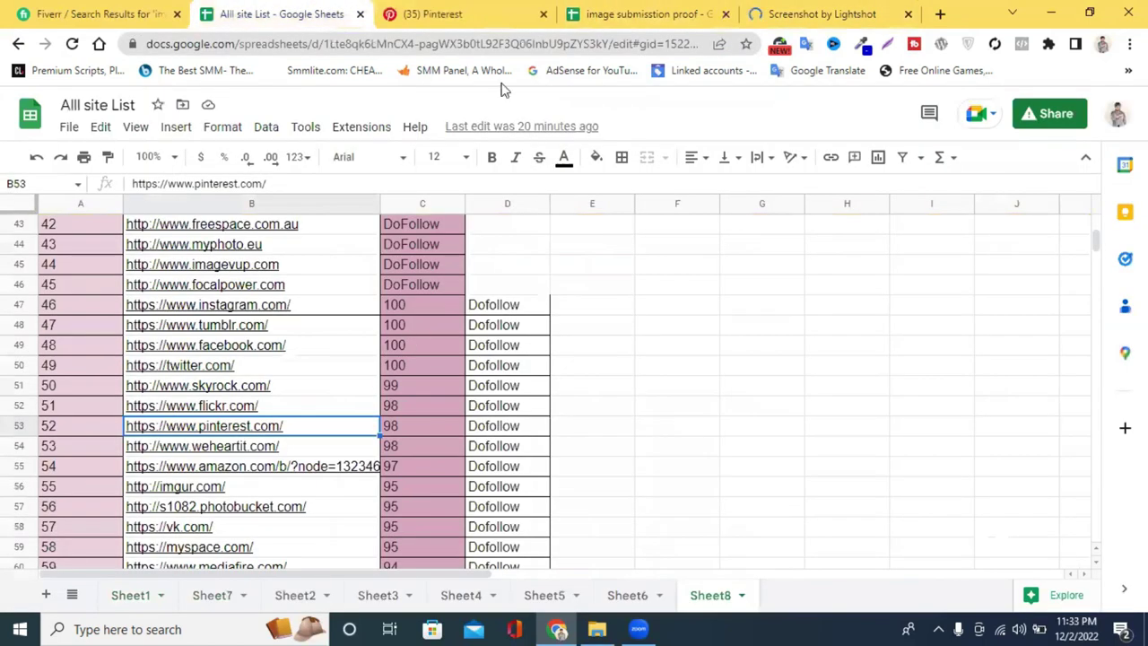
click(628, 13)
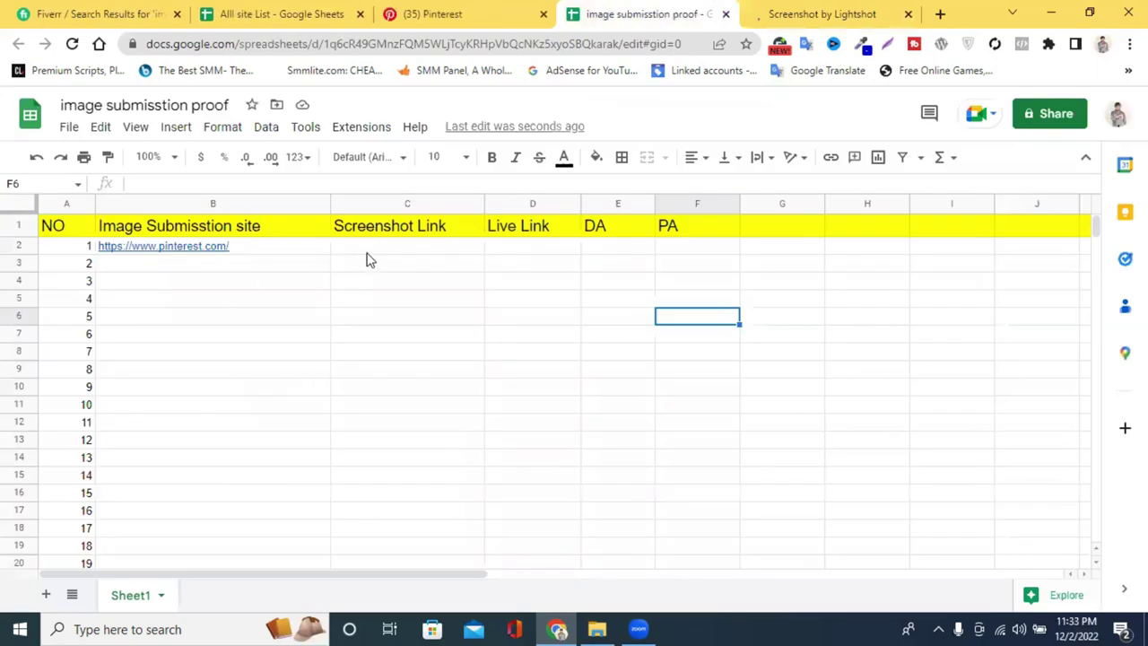
double_click(366, 254)
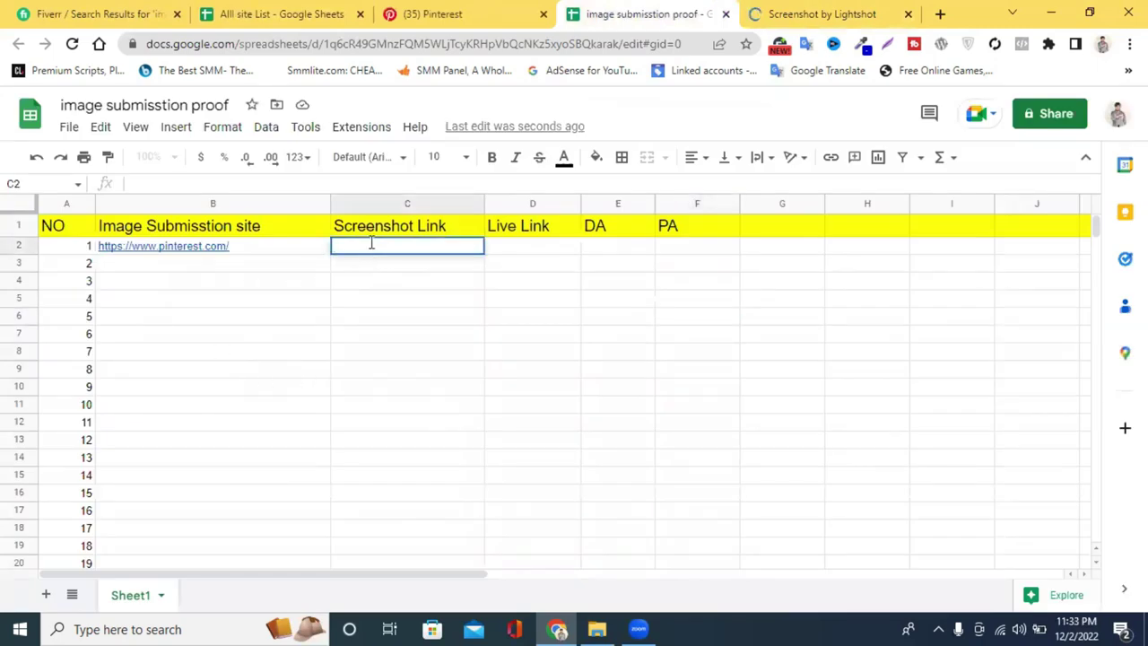
key(ctrl+v)
Widen column C until the whole screenshot link fits inside it, and close the Lightshot page.
click(811, 13)
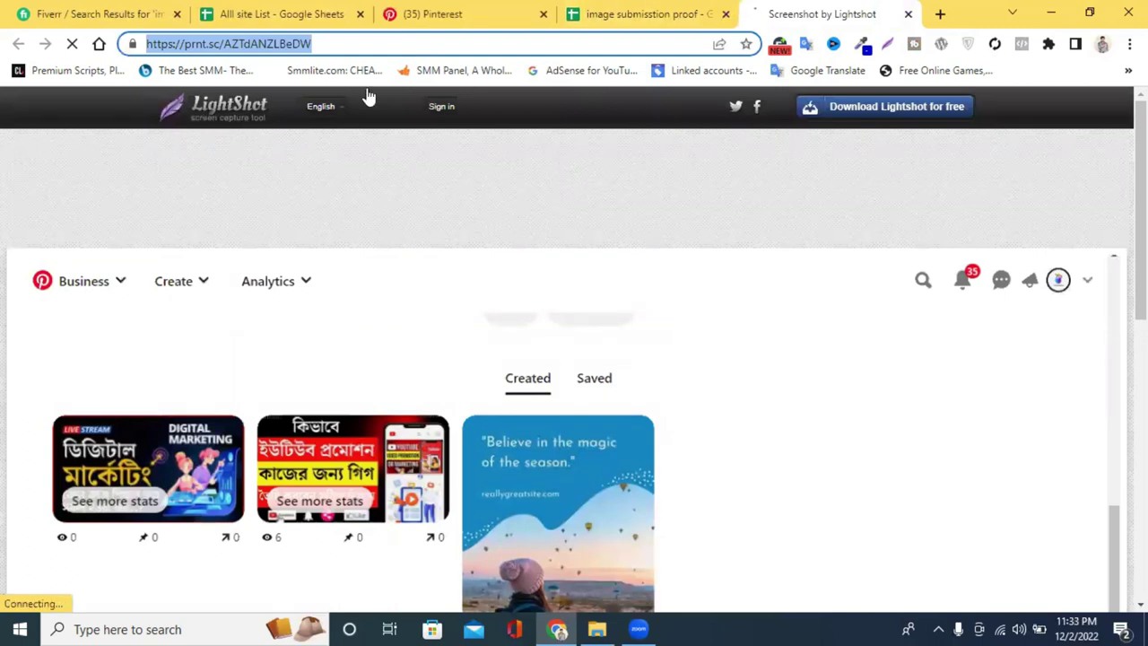
click(649, 11)
click(532, 300)
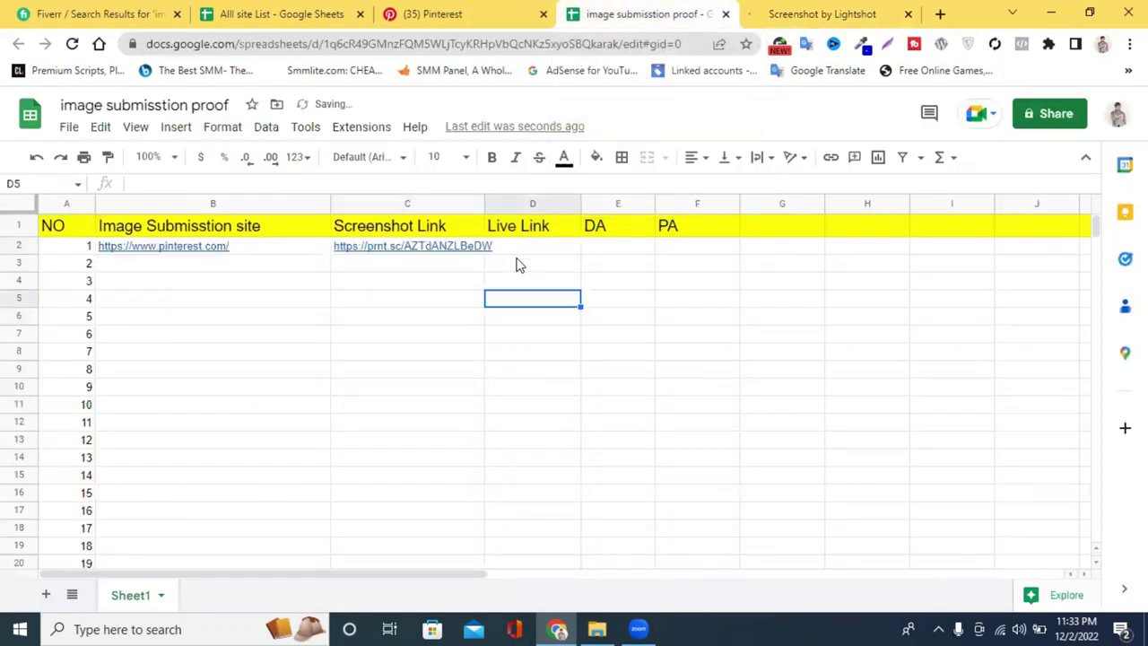
drag(485, 202, 524, 252)
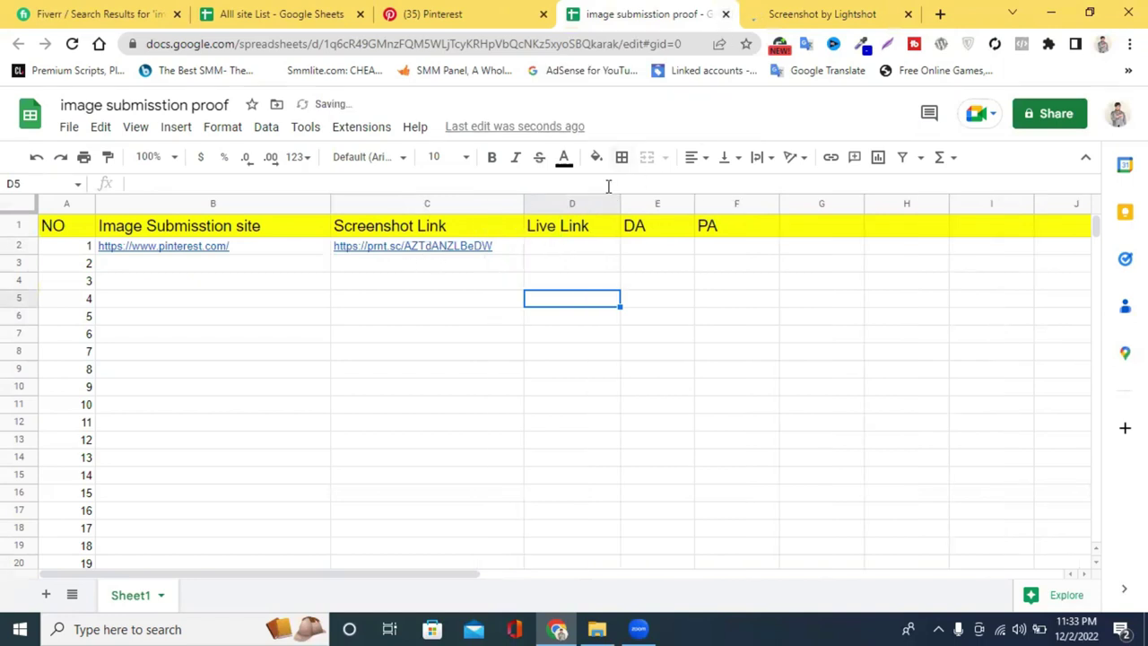
click(785, 7)
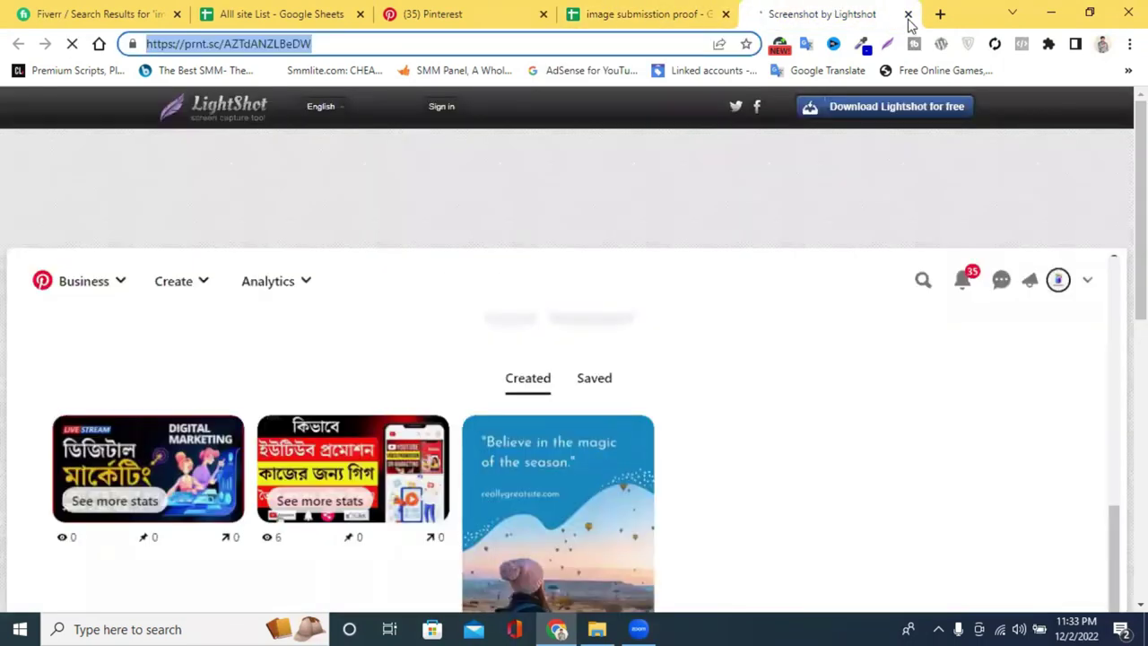
key(ctrl+w)
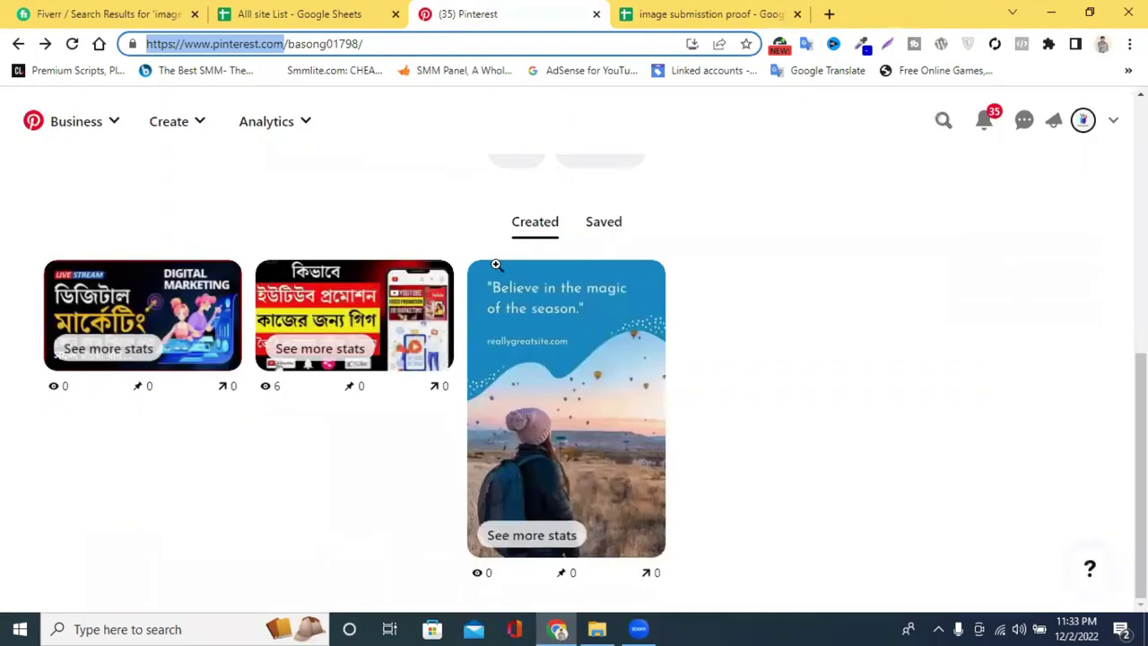
Copy the Pinterest profile's full web address into cell D2 of the proof spreadsheet and widen column D to fit it.
click(387, 45)
right_click(387, 44)
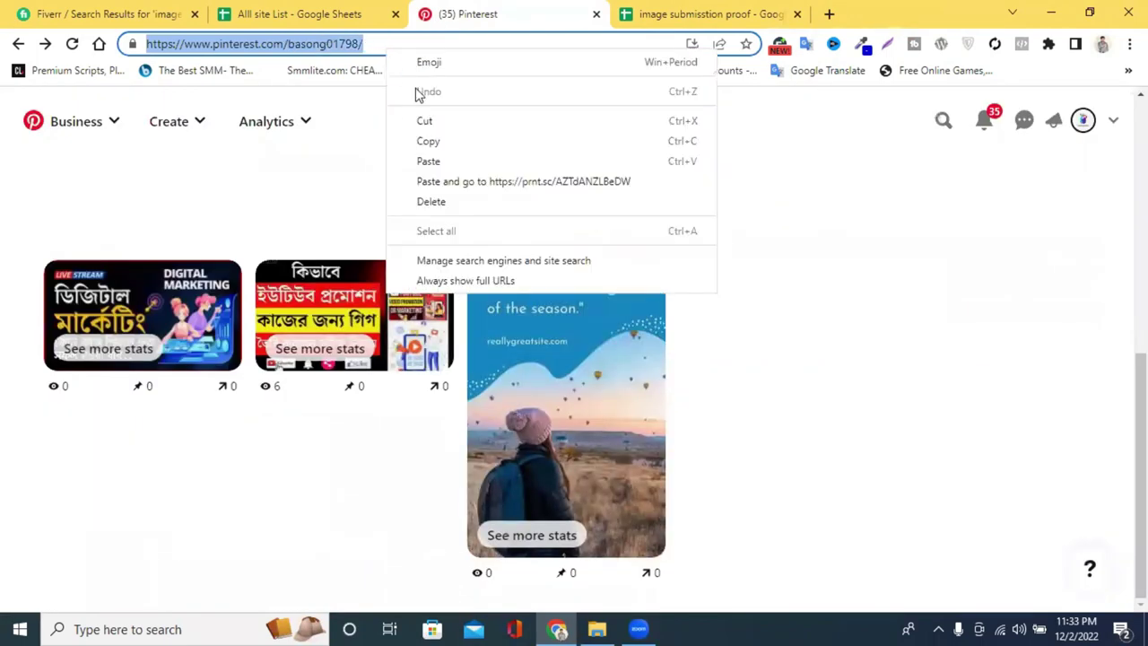
click(475, 141)
click(625, 9)
click(569, 248)
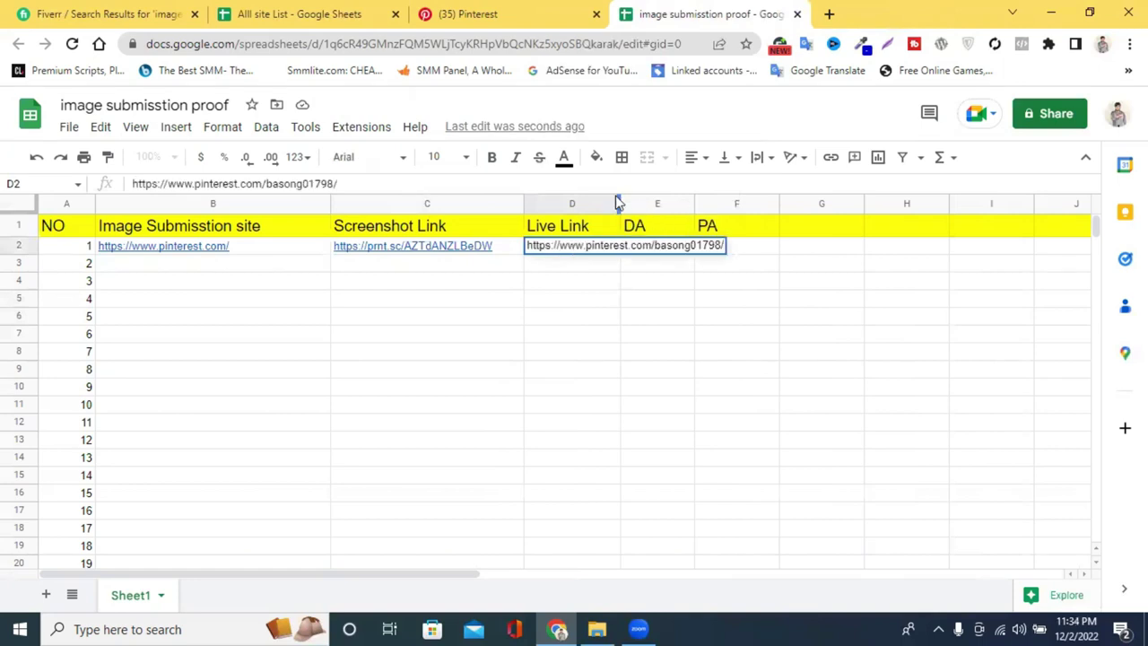
drag(619, 196, 779, 224)
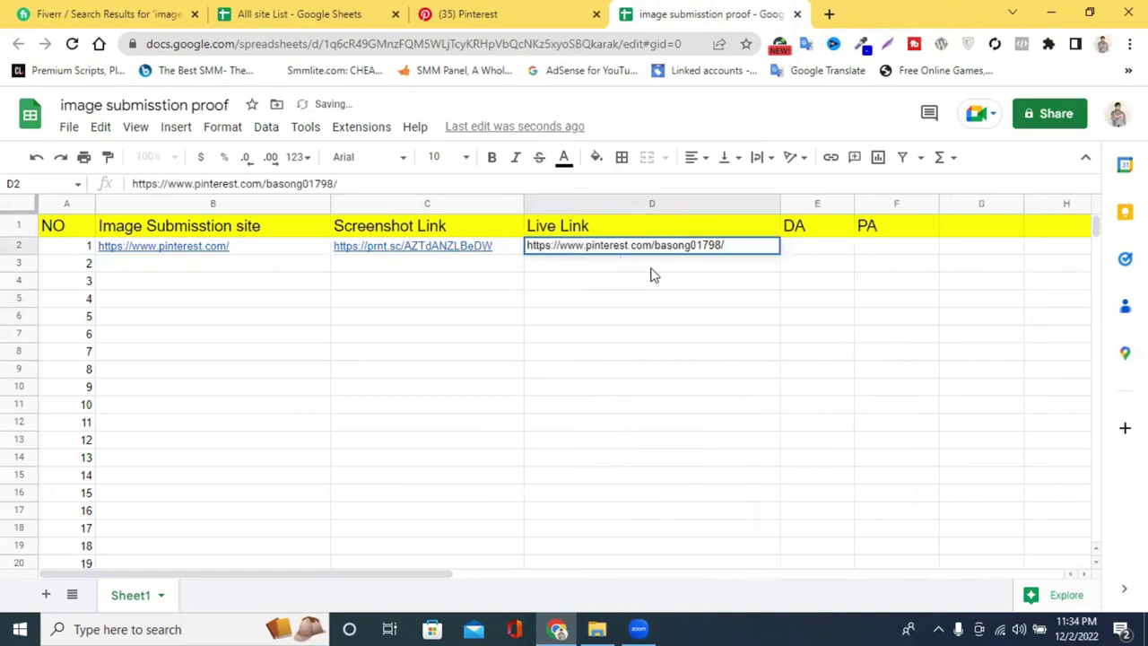
drag(777, 205, 765, 206)
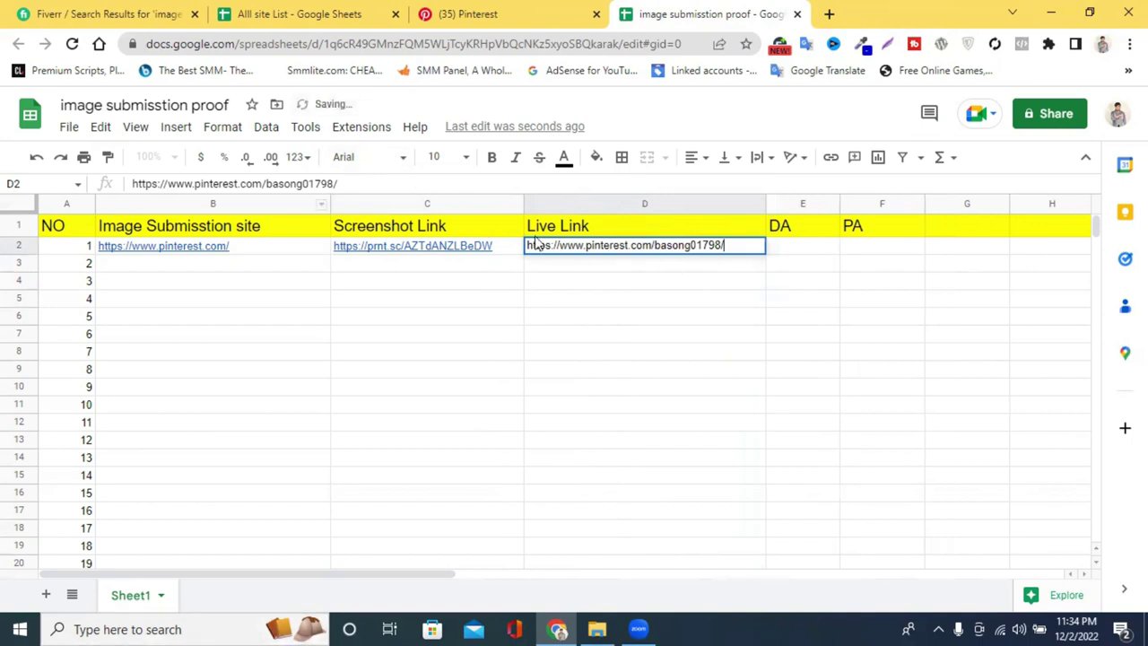
Look over the Pinterest profile and the image submission sites listed near Pinterest in the site list spreadsheet.
key(ctrl+shift+Tab)
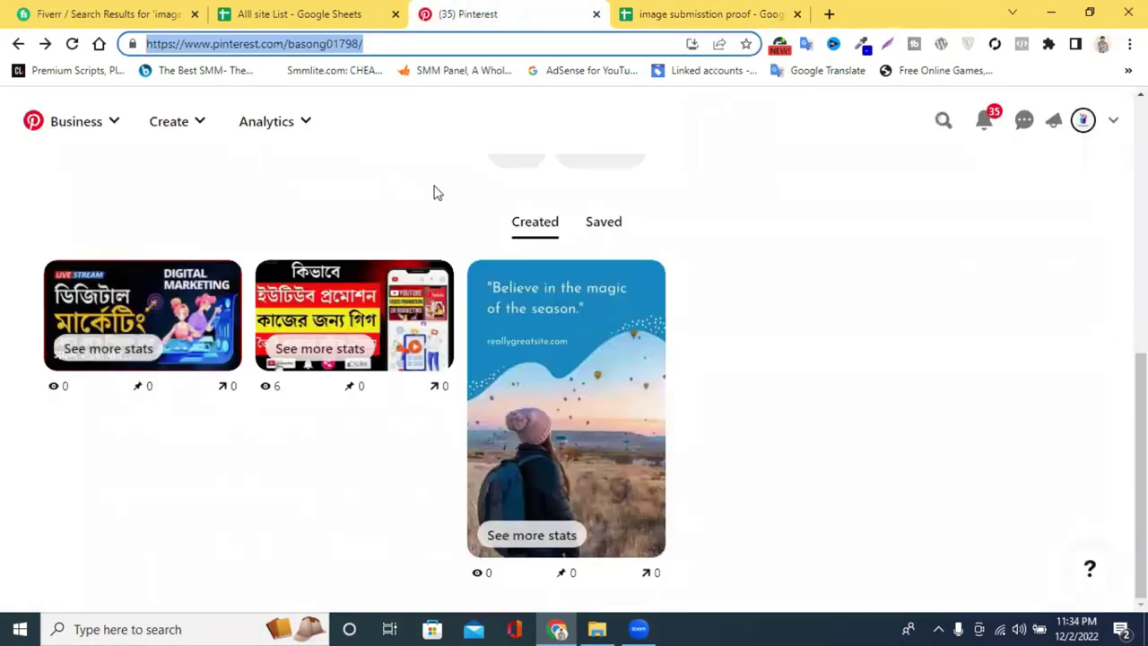
scroll(780, 250, up, 6)
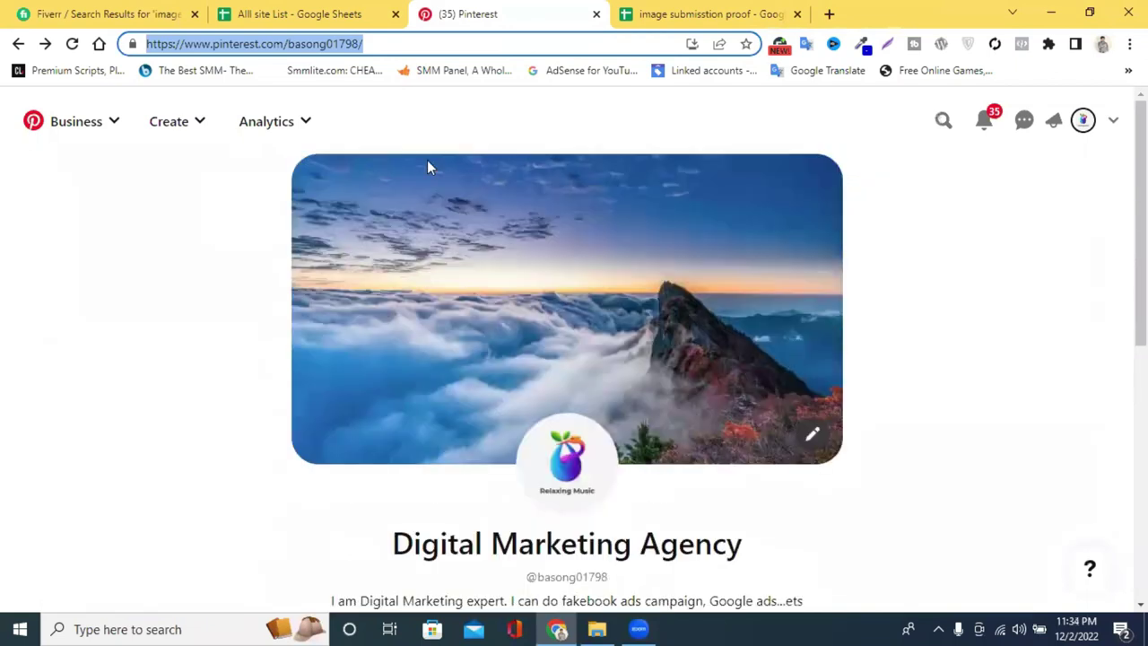
click(377, 7)
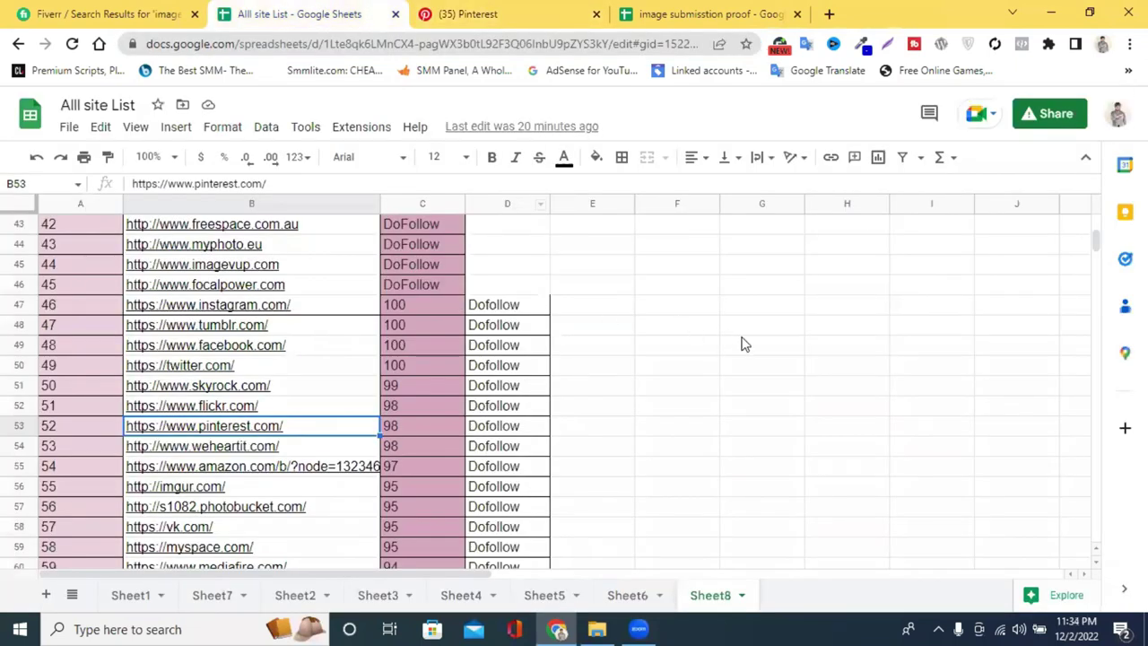
click(763, 350)
scroll(423, 341, down, 2)
scroll(361, 320, up, 1)
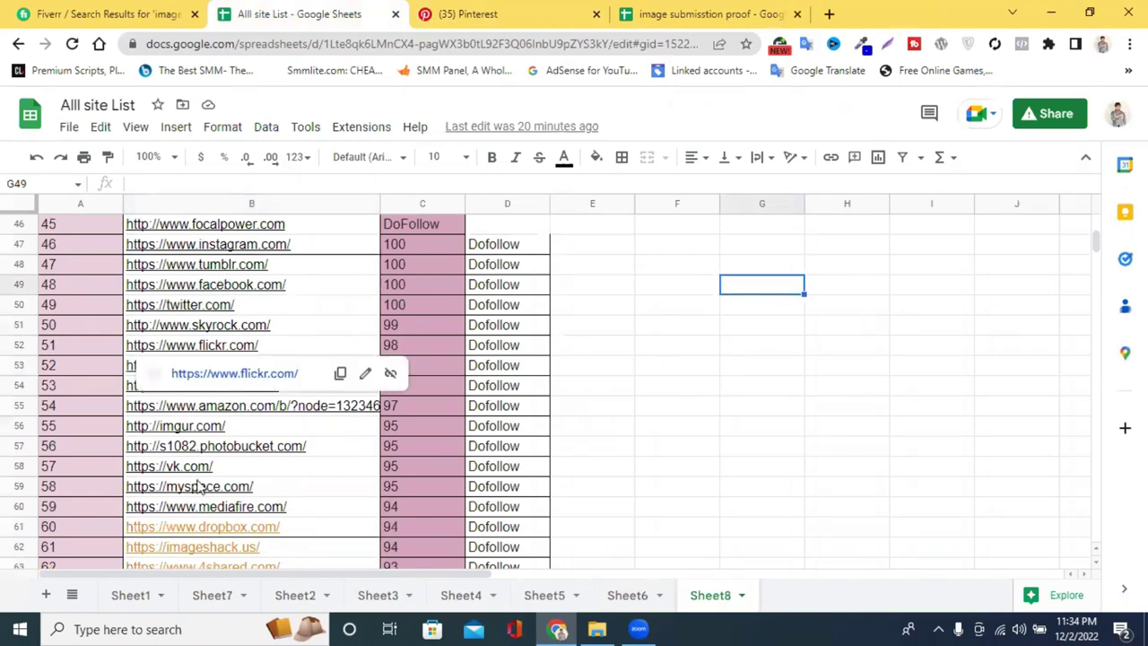
click(563, 8)
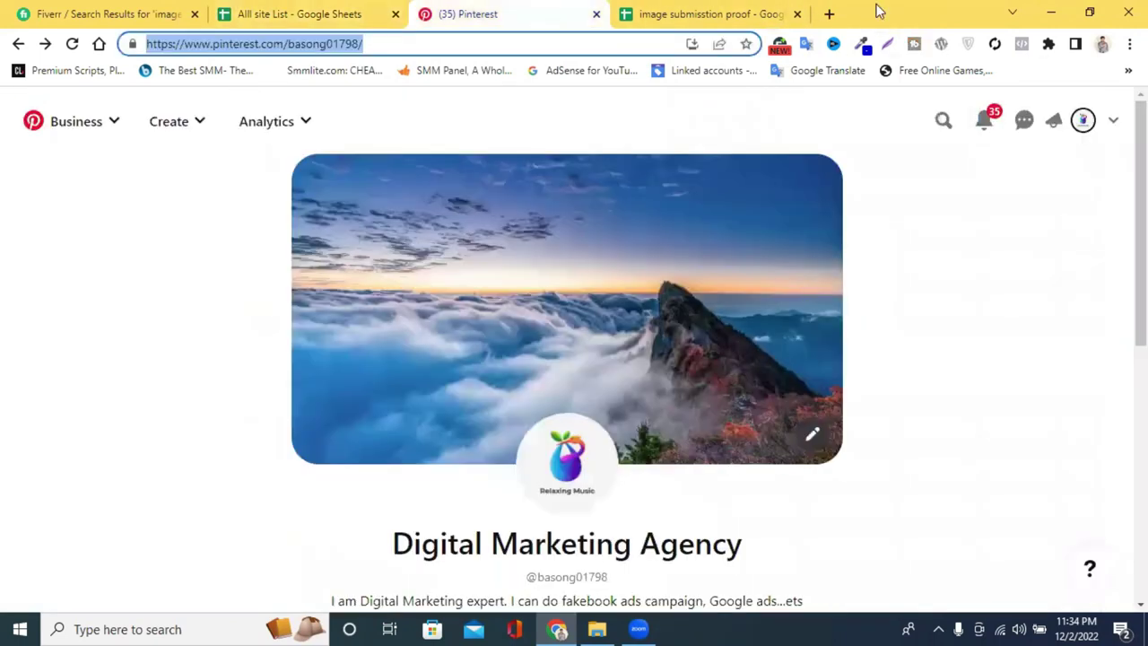
Search Google for "moz" in a new browser tab and open the moz.com website.
click(829, 14)
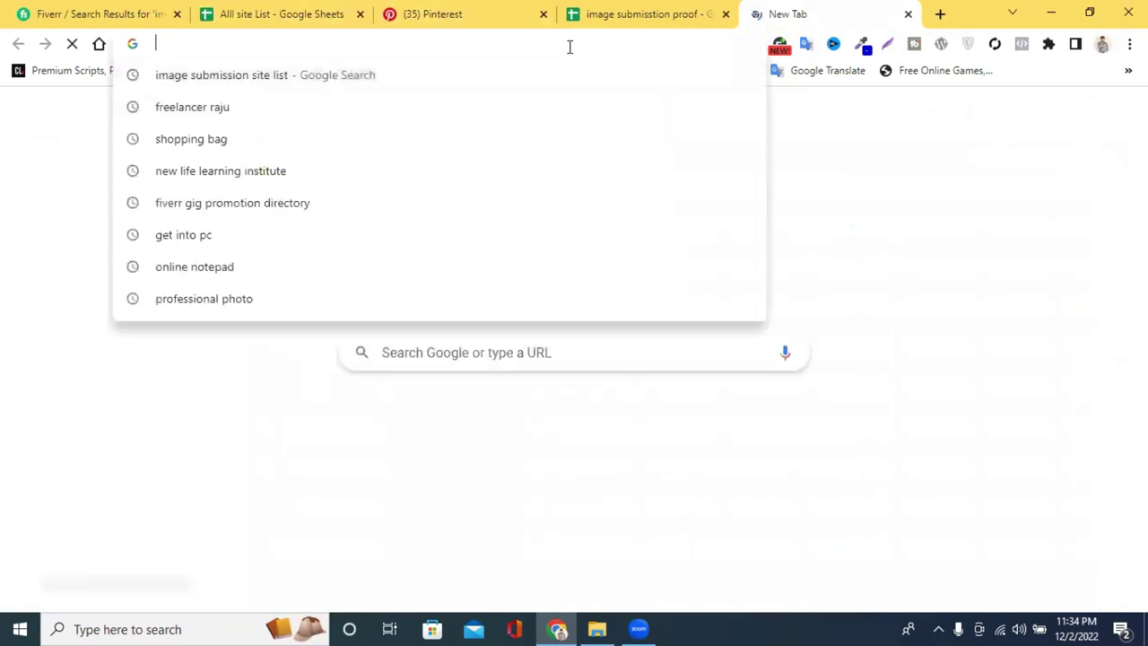
text(moz)
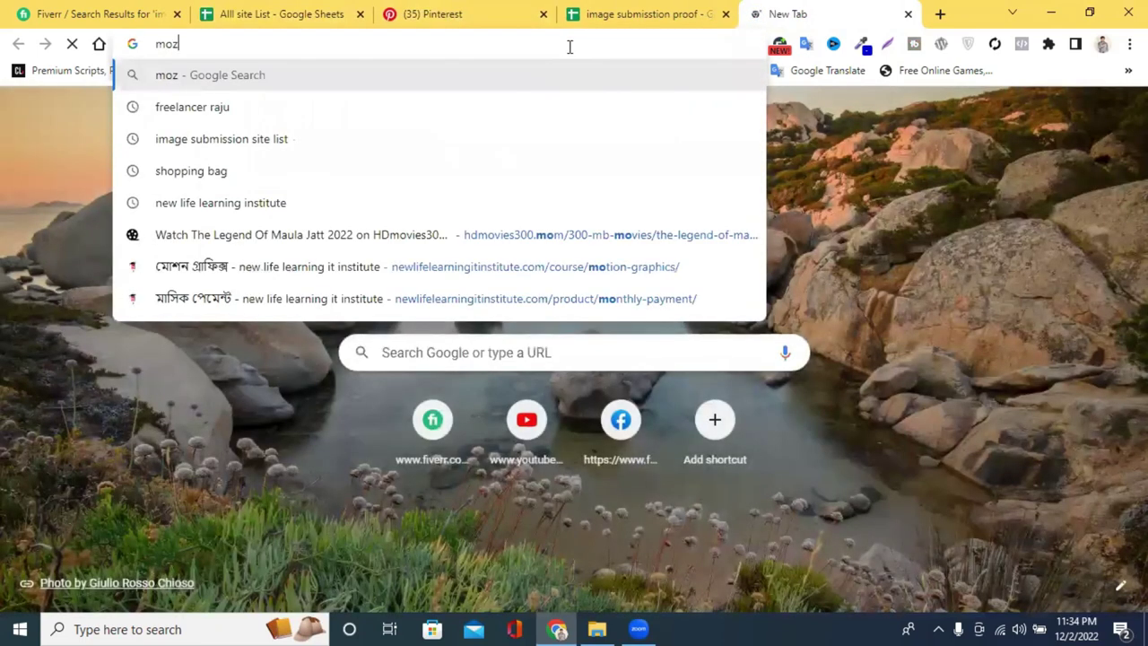
key(Return)
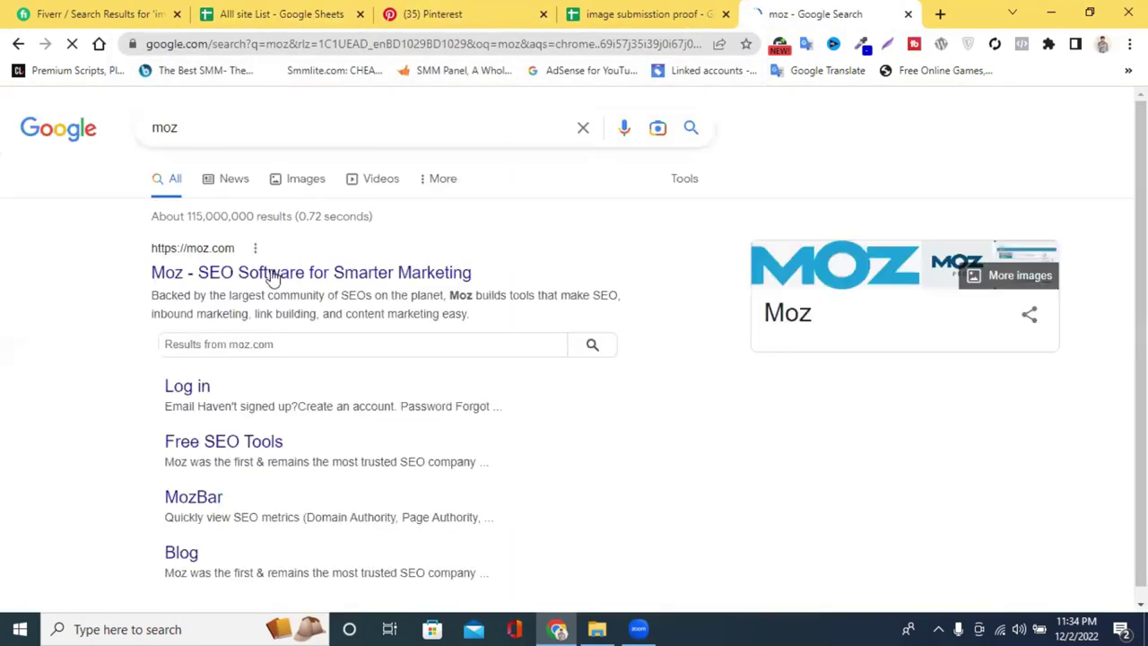
click(269, 275)
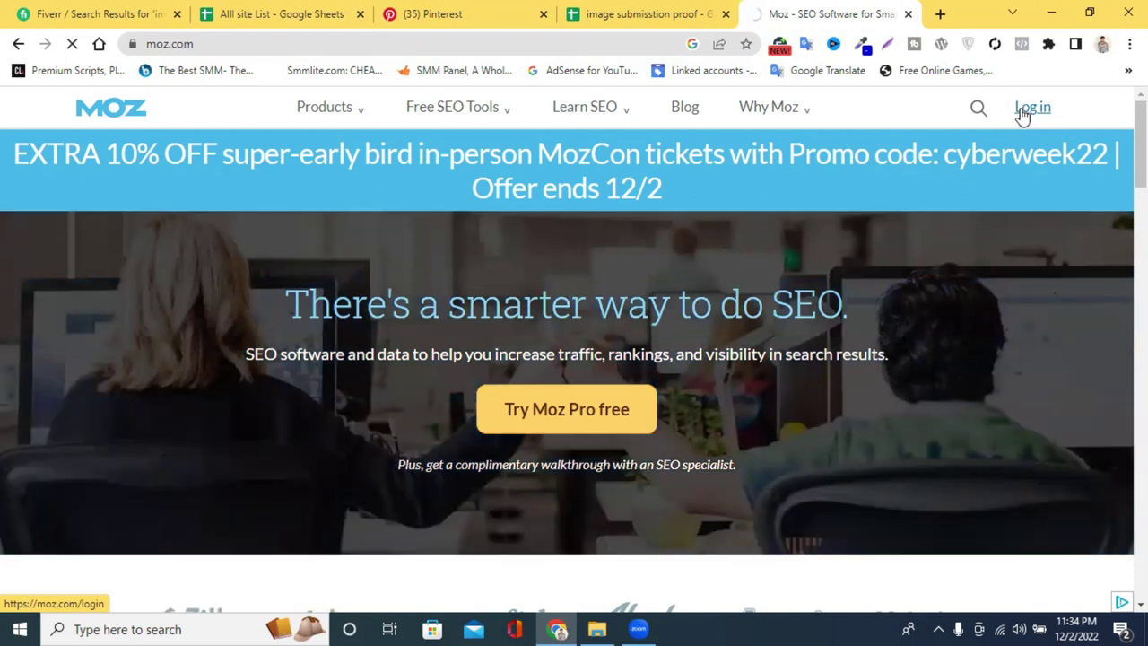
Log in to the Moz account with the prefilled e-mail and password.
click(1022, 115)
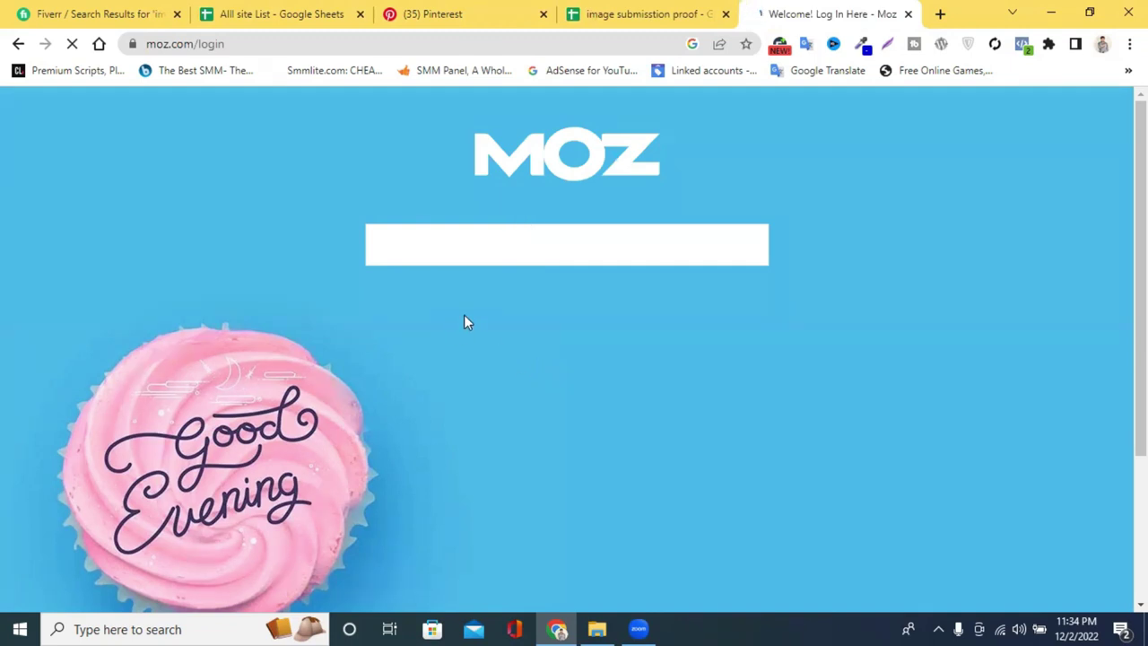
scroll(479, 328, down, 2)
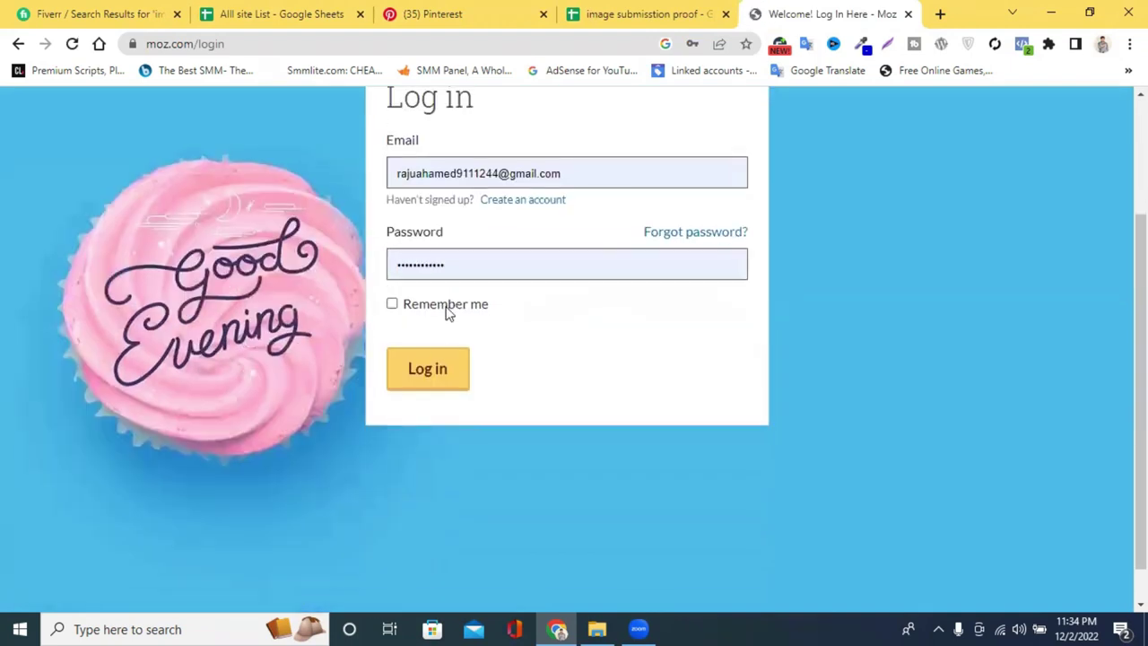
click(428, 371)
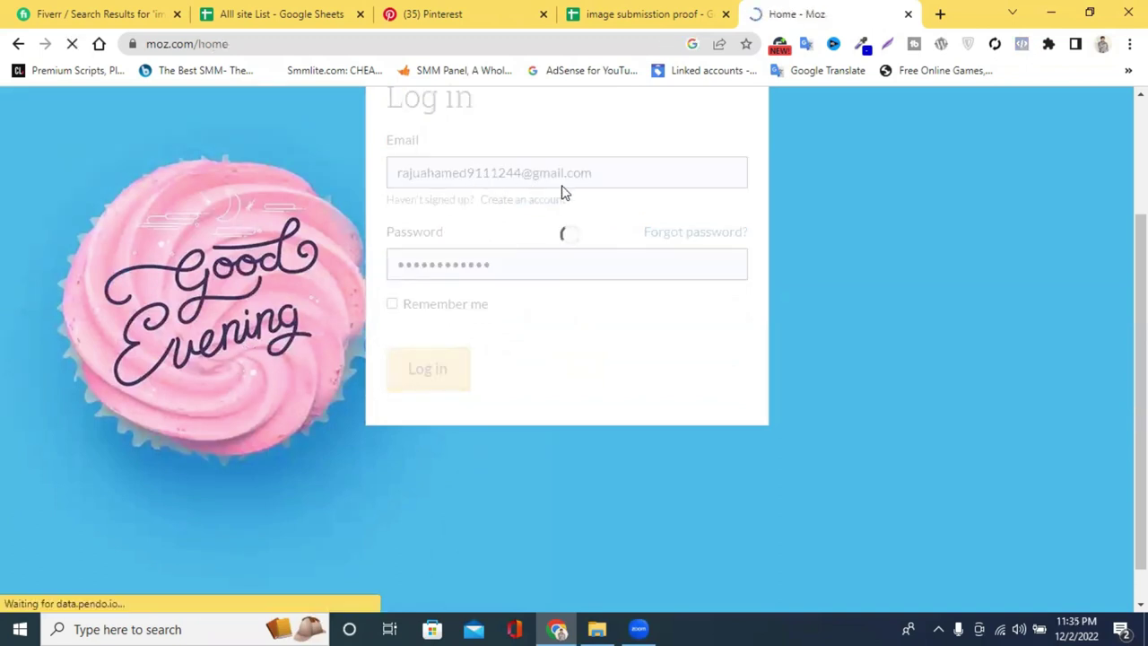
click(428, 10)
click(287, 44)
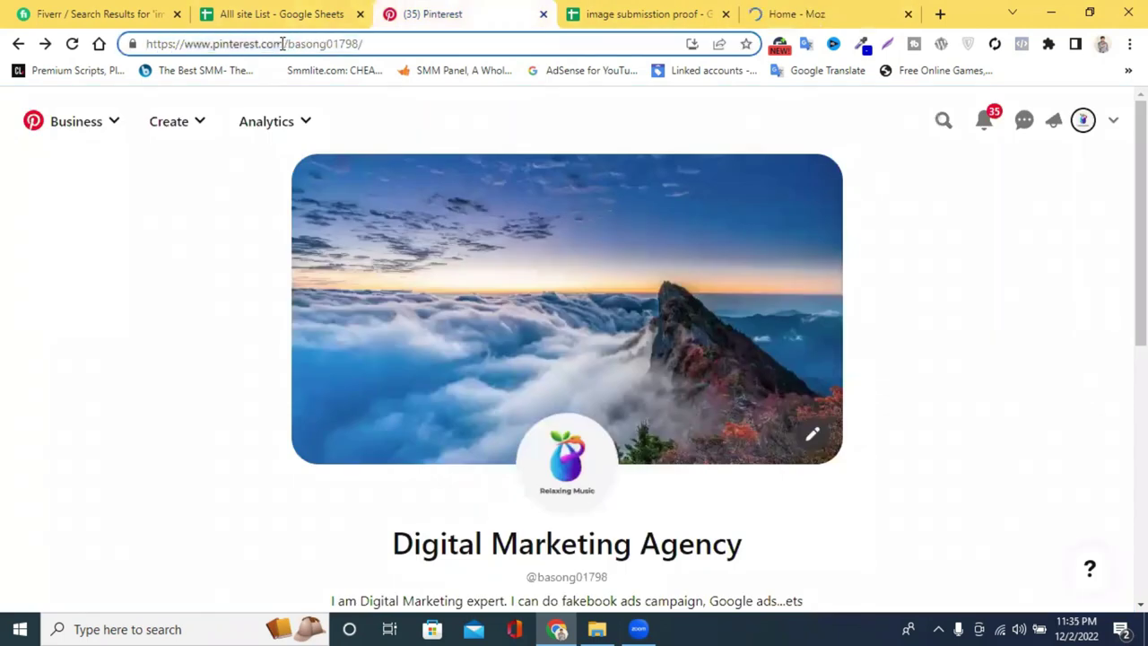
drag(283, 44, 144, 67)
right_click(188, 52)
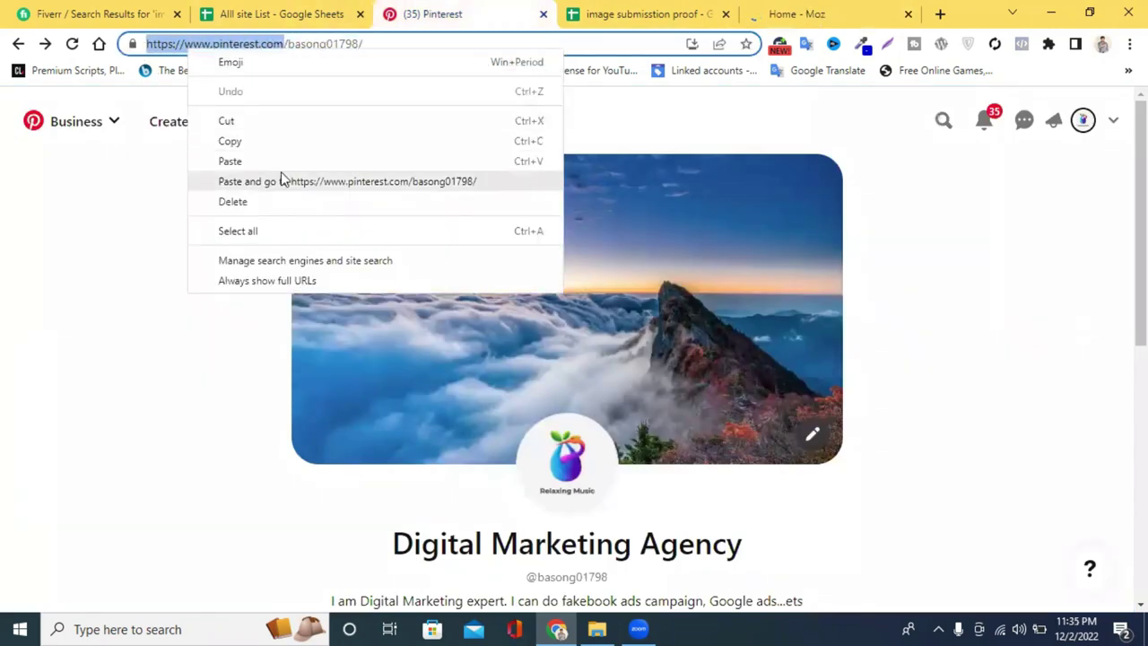
click(285, 142)
click(763, 9)
Look through the Moz home pages for a site analysis tool and open the Keyword Research product page.
scroll(550, 270, down, 5)
scroll(446, 287, down, 10)
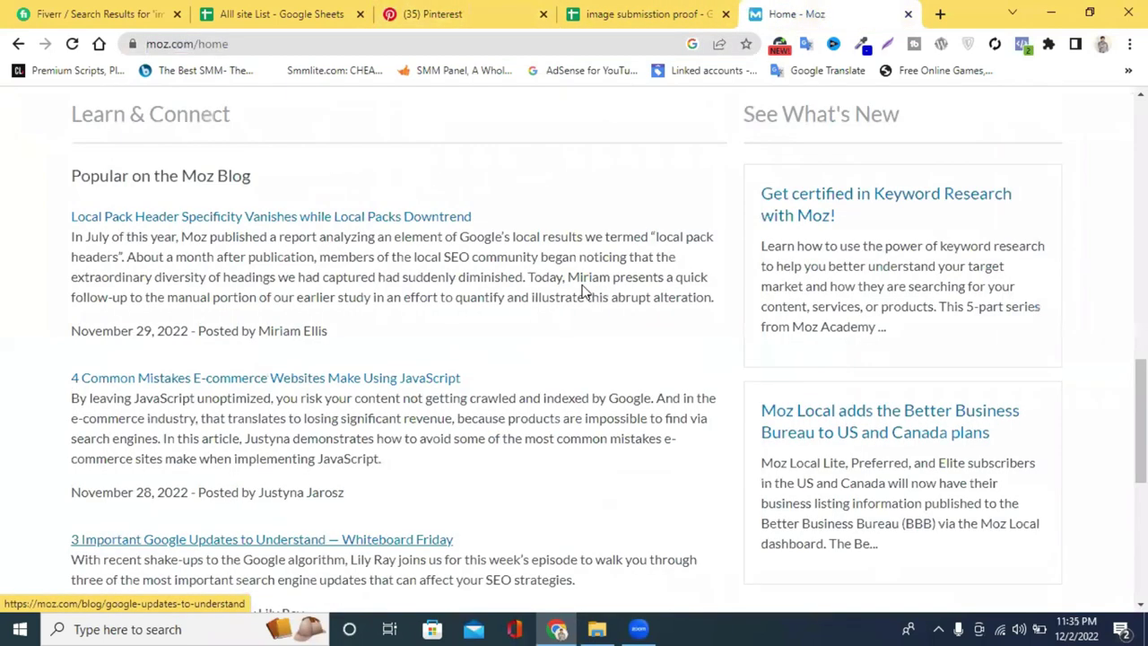
key(F5)
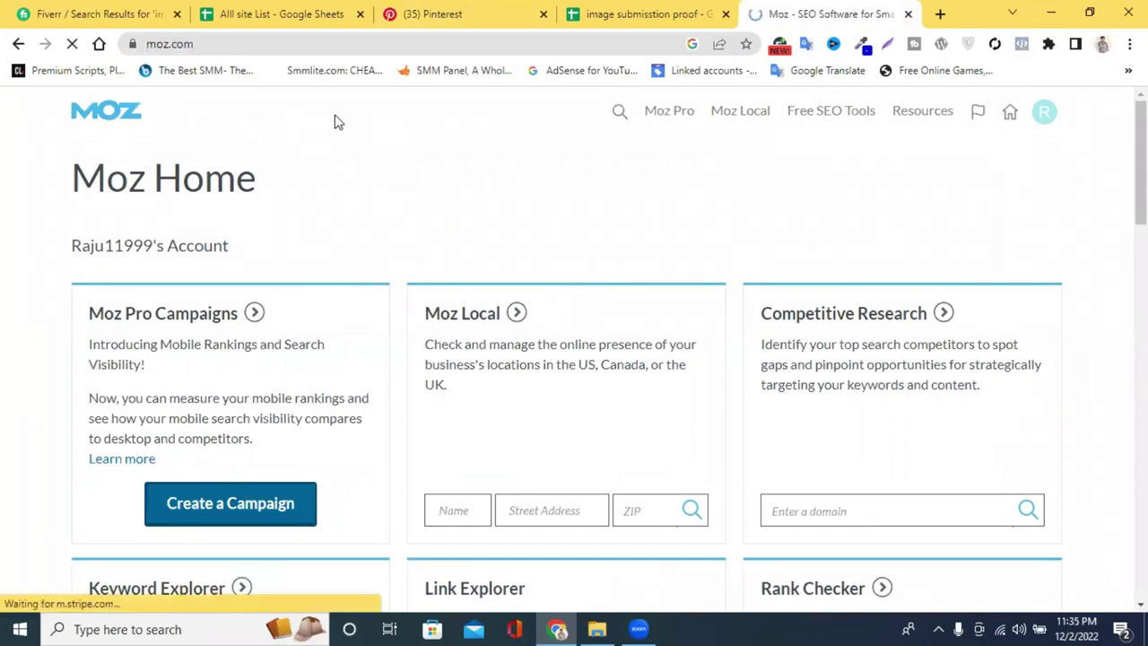
scroll(686, 251, down, 5)
scroll(679, 252, down, 8)
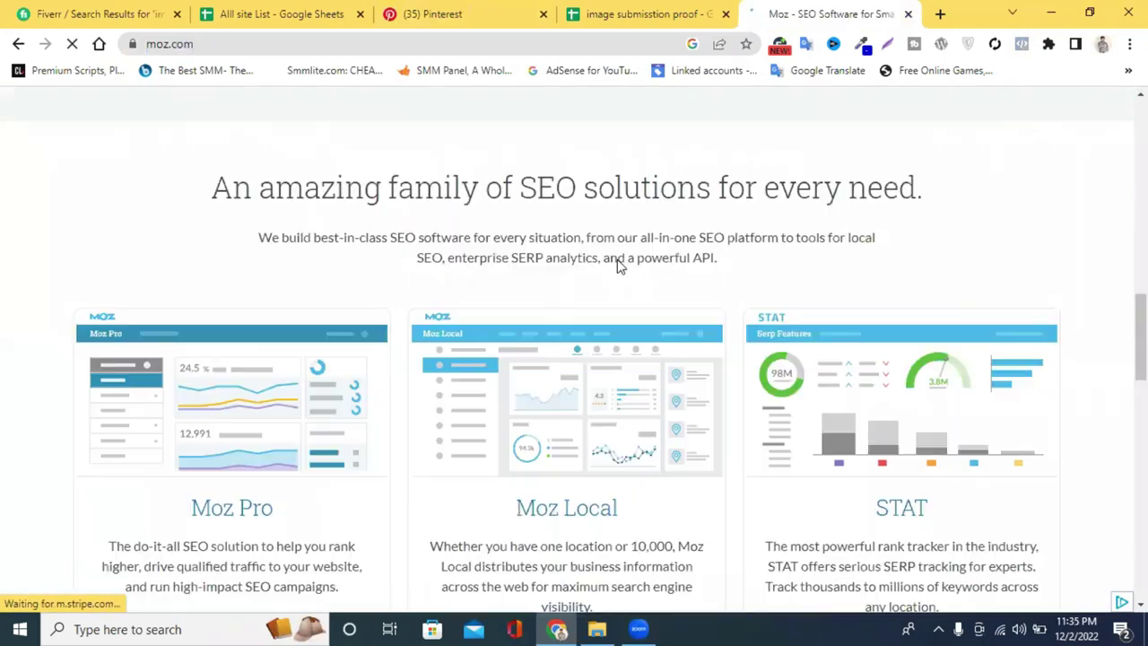
scroll(565, 246, up, 4)
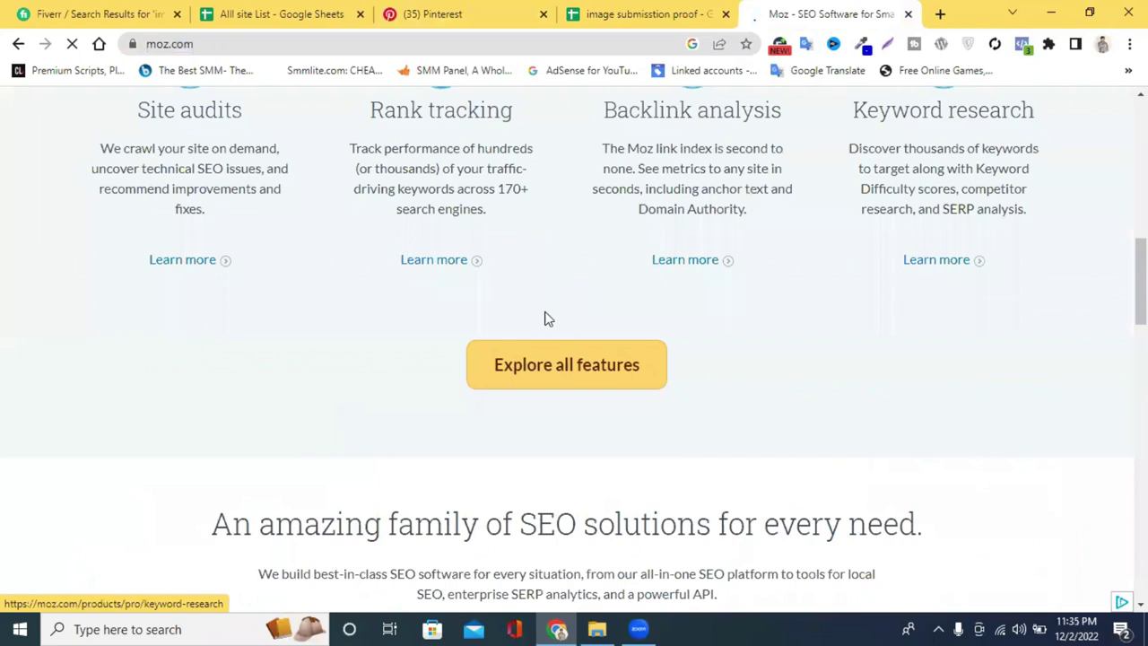
click(563, 365)
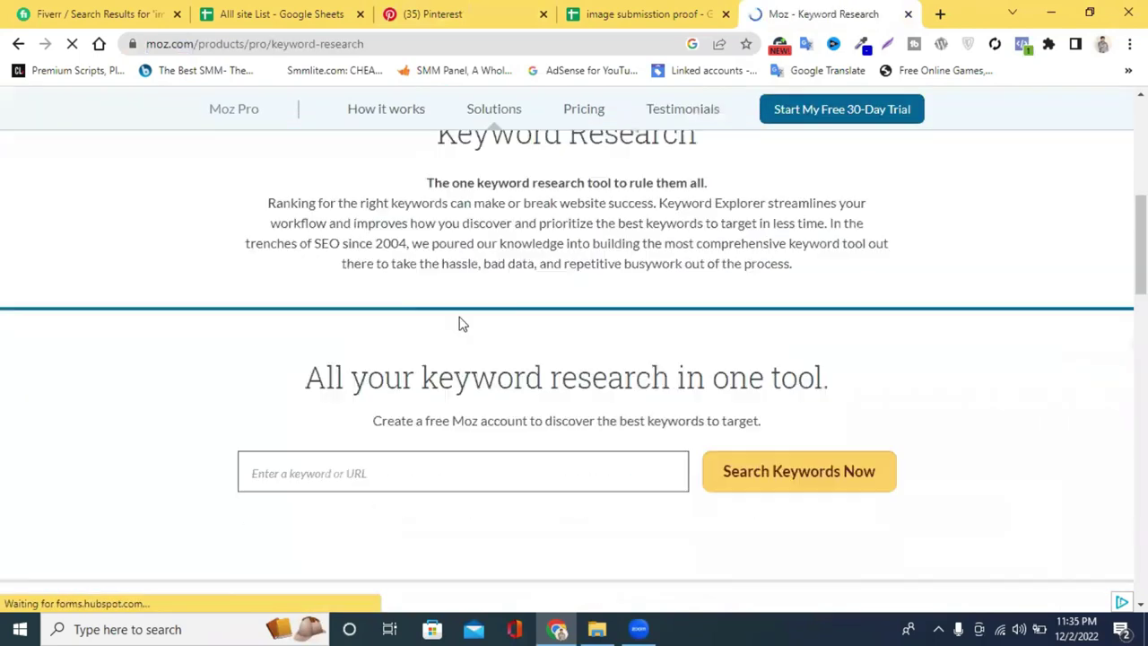
scroll(462, 323, down, 2)
click(329, 305)
key(ctrl+v)
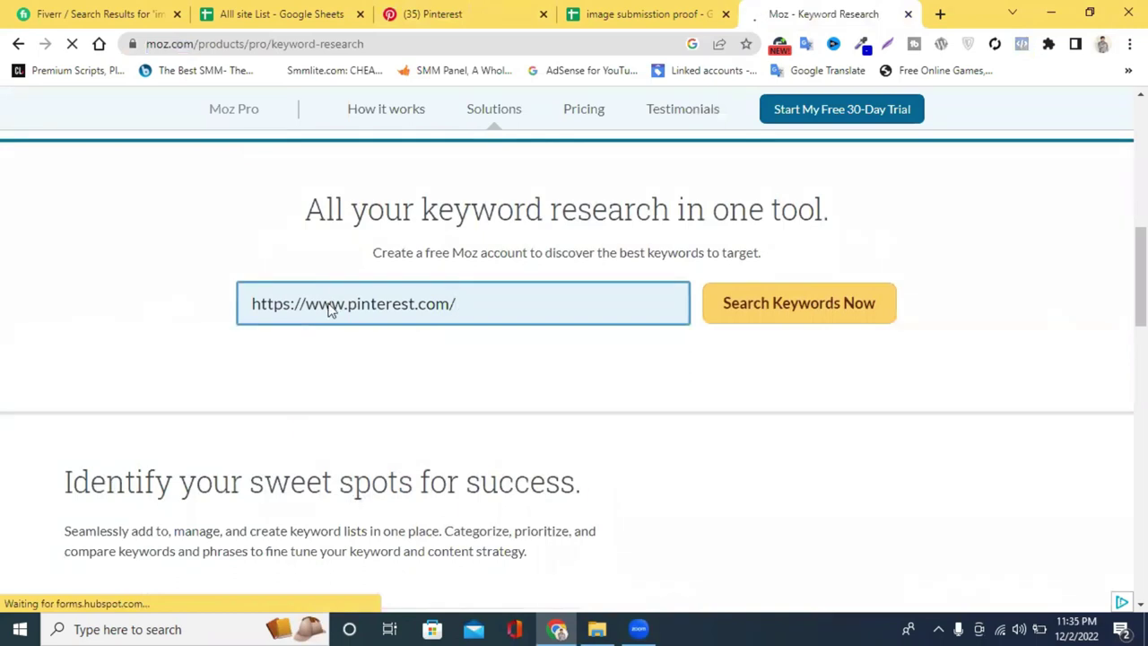
key(Return)
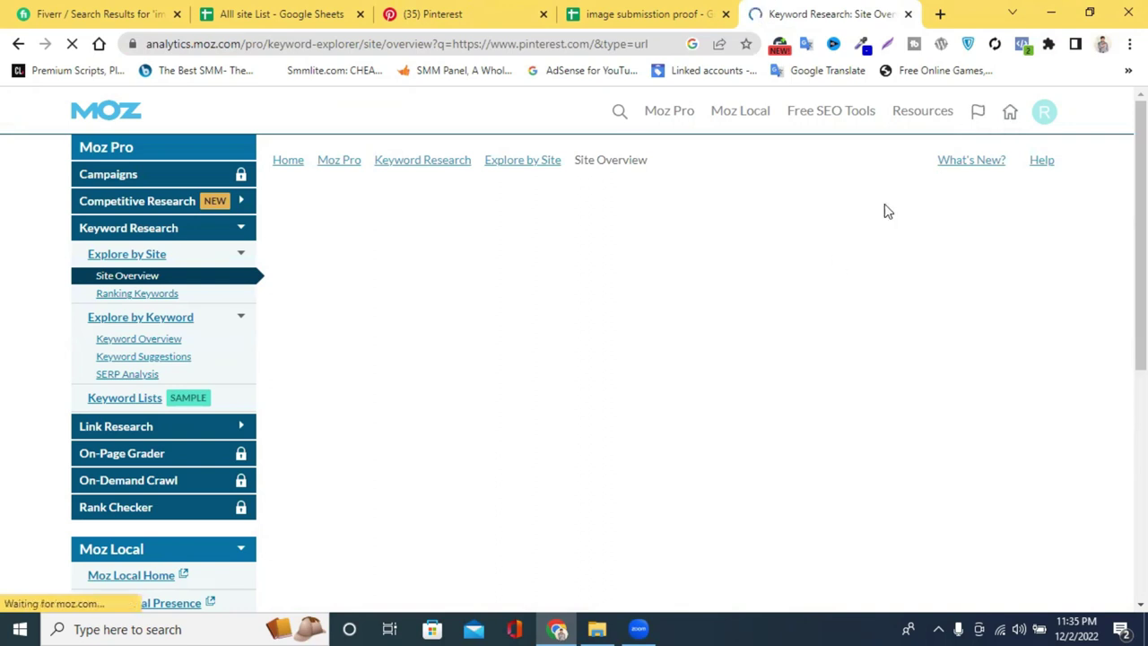
Pin the MozBar extension in the browser and switch it on for the Pinterest profile page.
scroll(826, 290, down, 2)
click(502, 8)
click(1049, 44)
scroll(950, 257, down, 3)
scroll(951, 257, up, 3)
click(995, 333)
click(1070, 282)
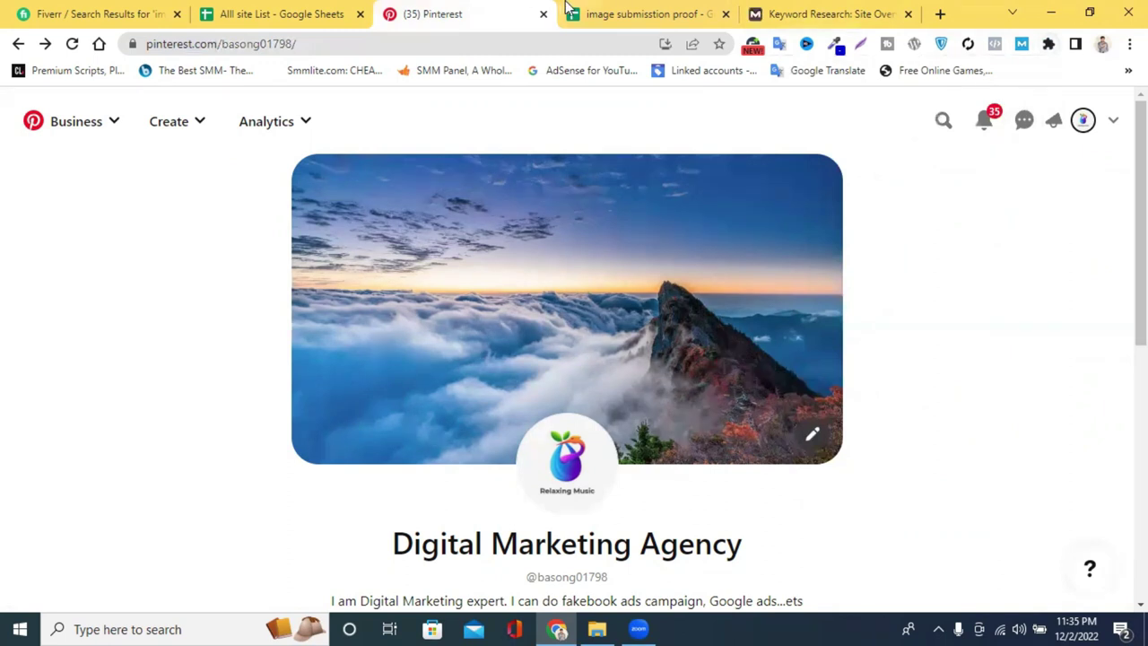
click(58, 126)
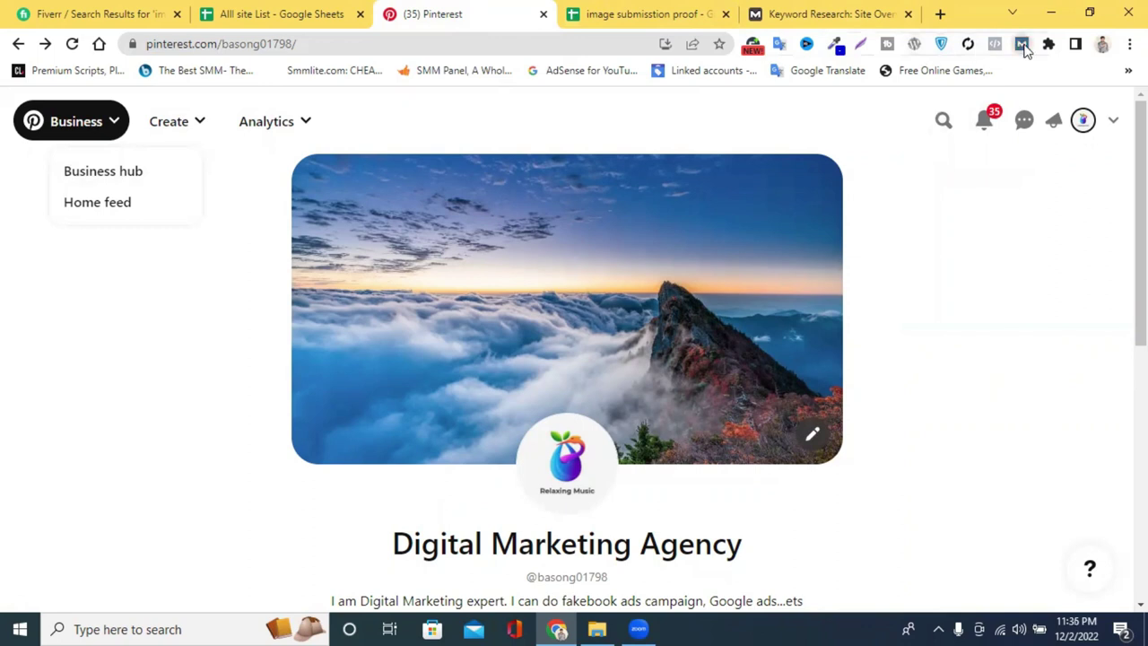
click(1023, 45)
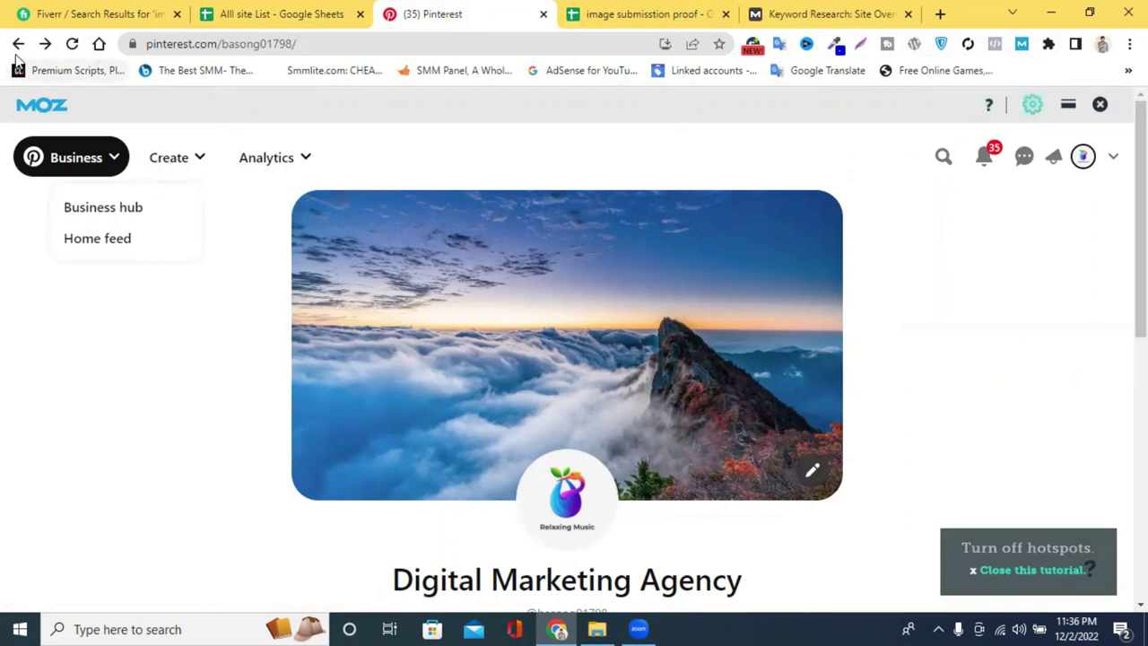
Reload Pinterest from the bare pinterest.com address with MozBar on and copy its PA value, 77, into cell F2 of the image submission proof sheet.
drag(320, 46, 203, 45)
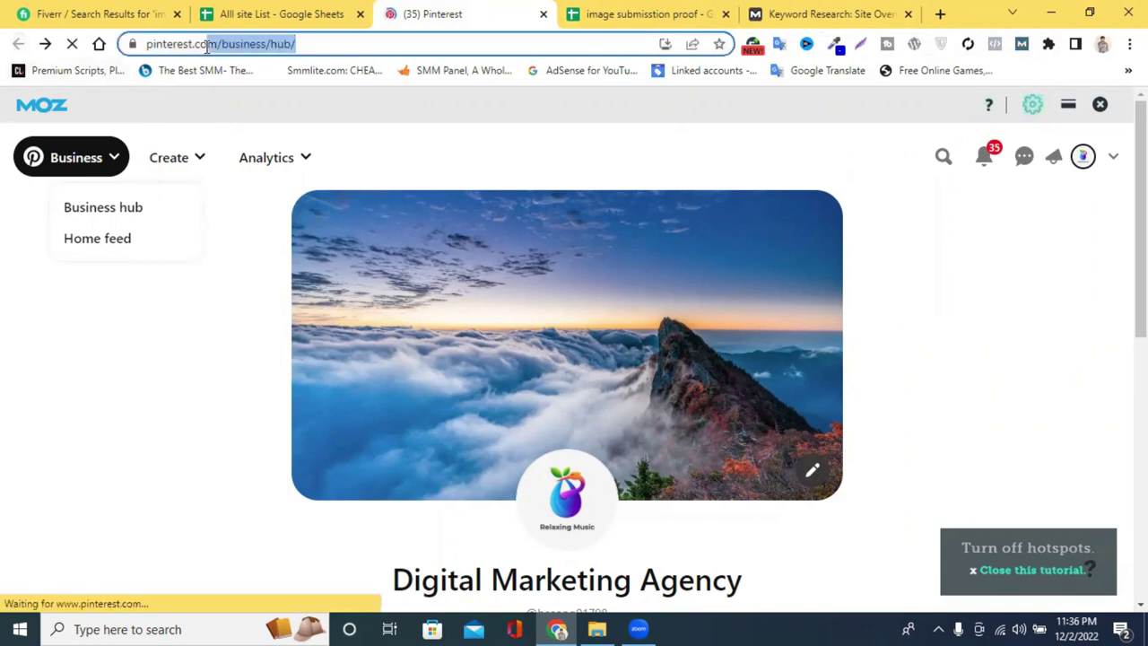
key(BackSpace)
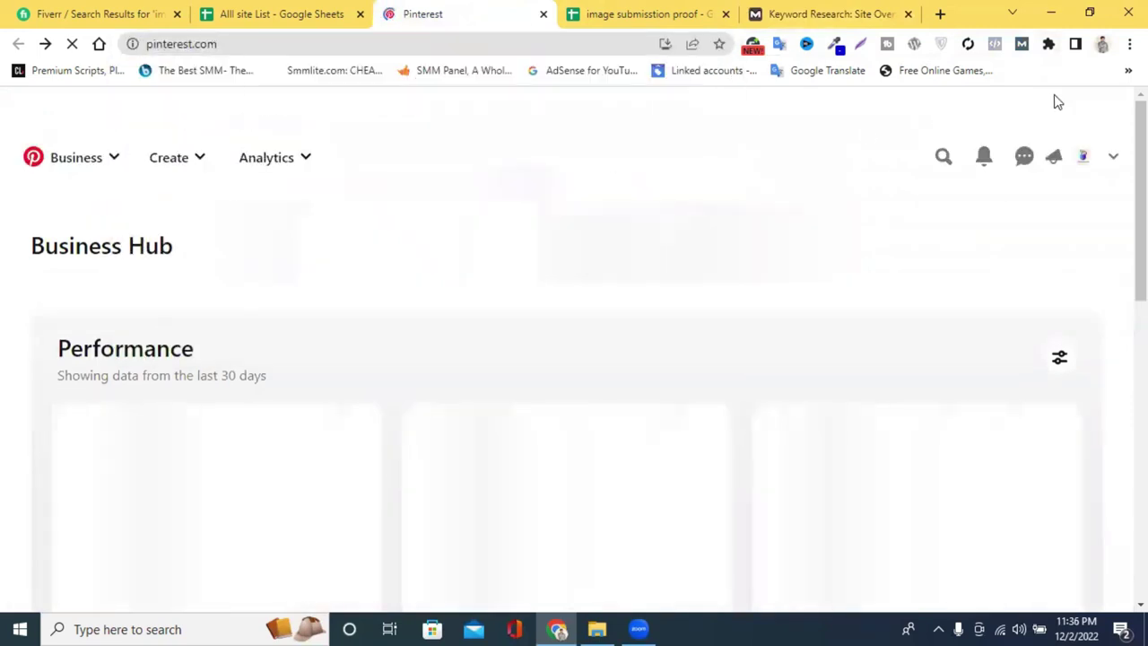
click(1020, 46)
click(1020, 46)
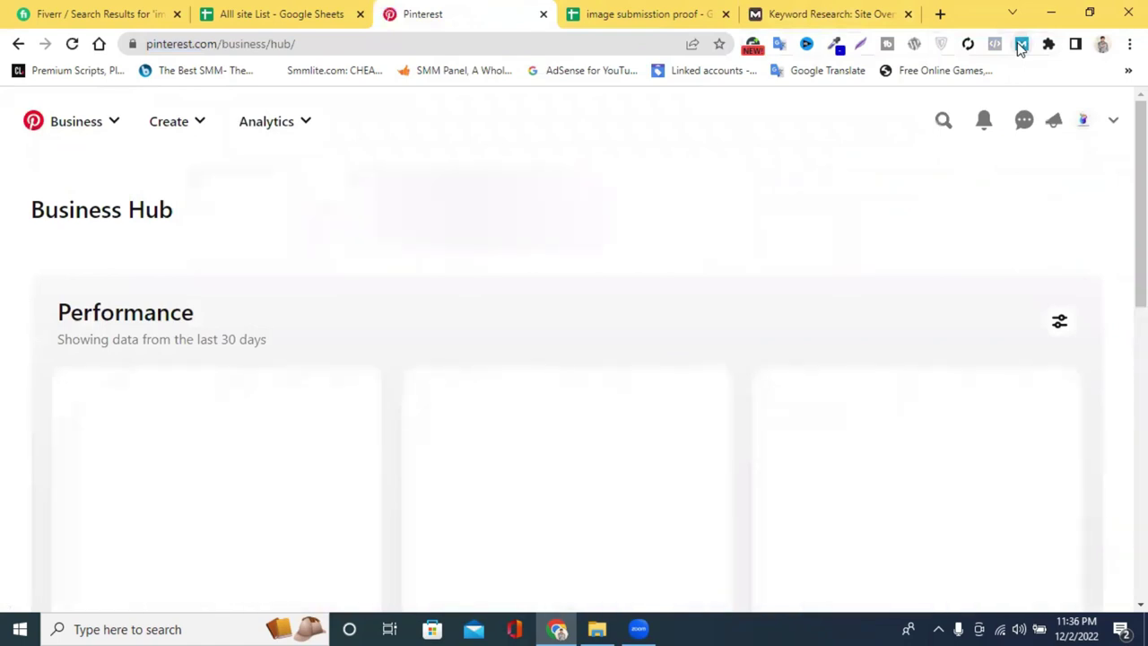
click(1020, 45)
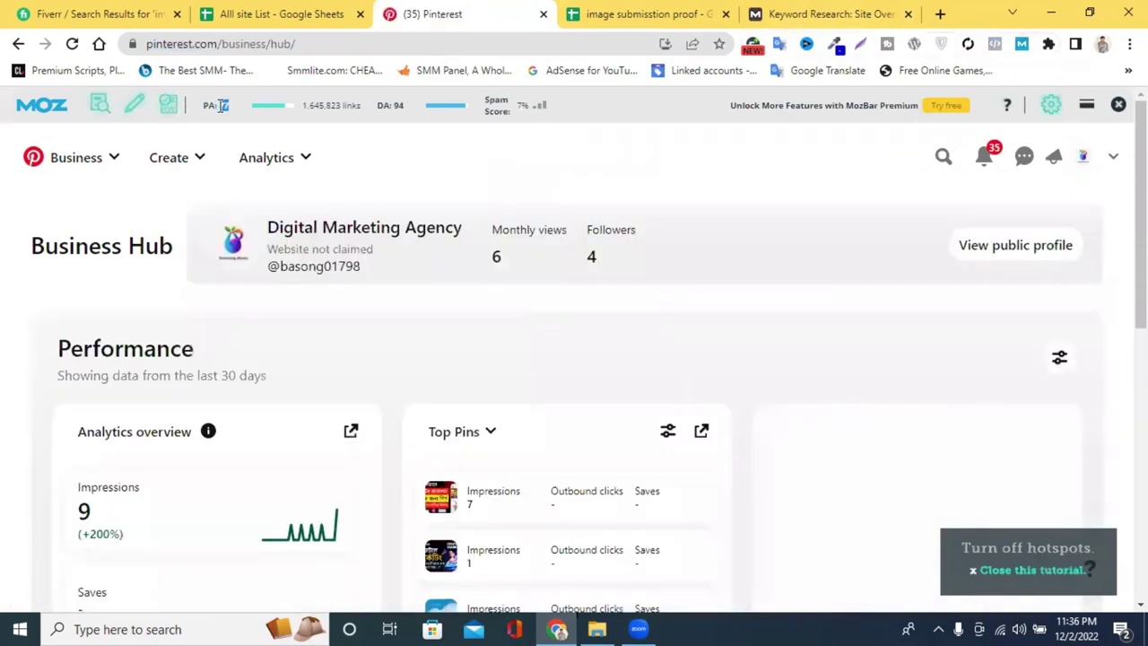
click(673, 13)
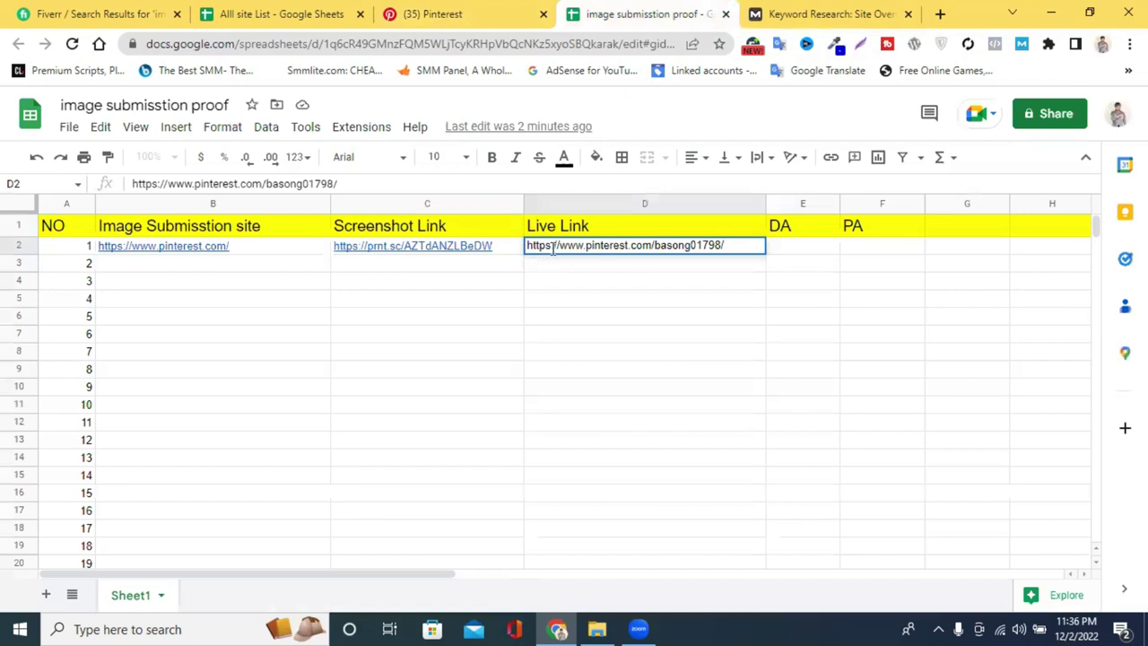
click(864, 250)
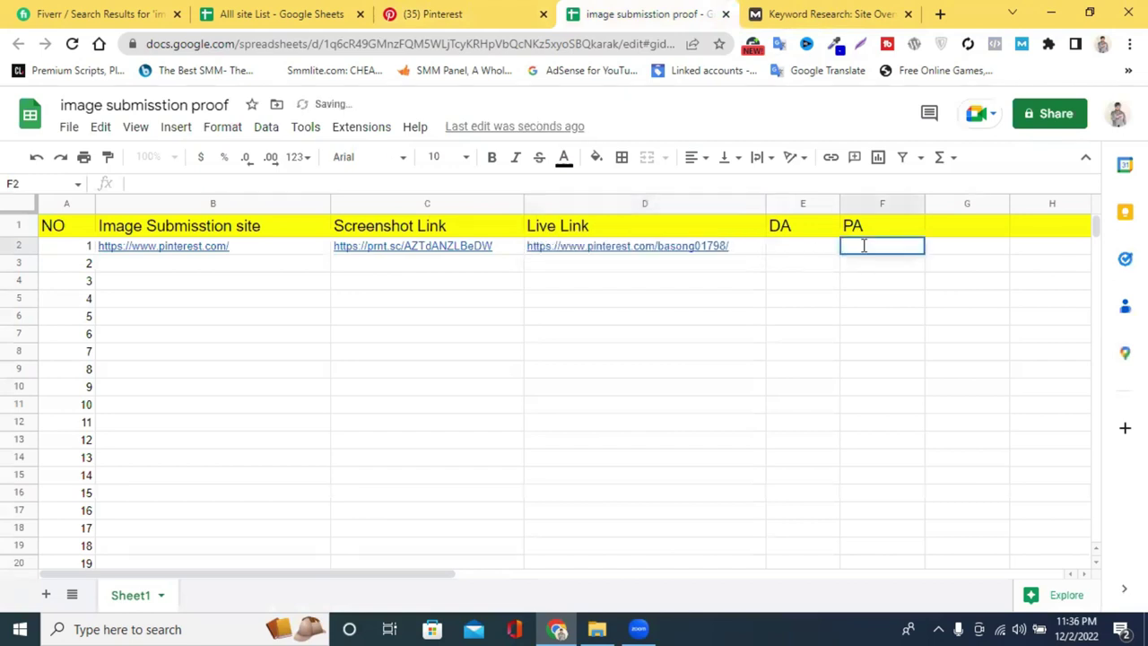
Copy the DA value 94 from MozBar on the Moz page into cell E2 of the proof sheet and narrow column F.
click(838, 14)
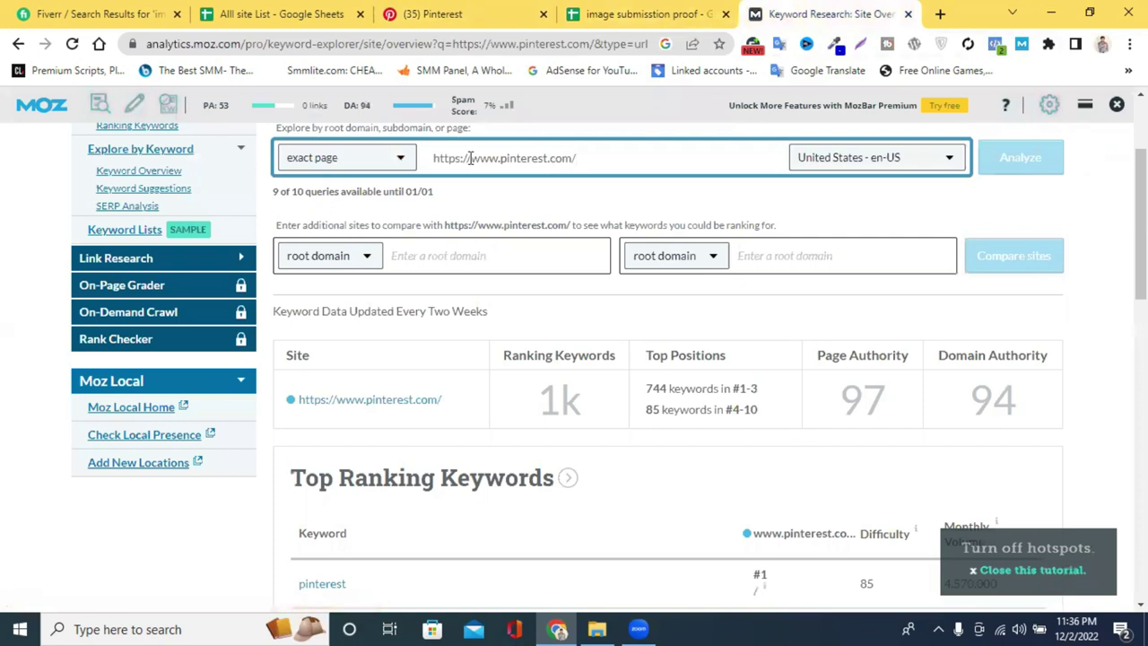
click(368, 105)
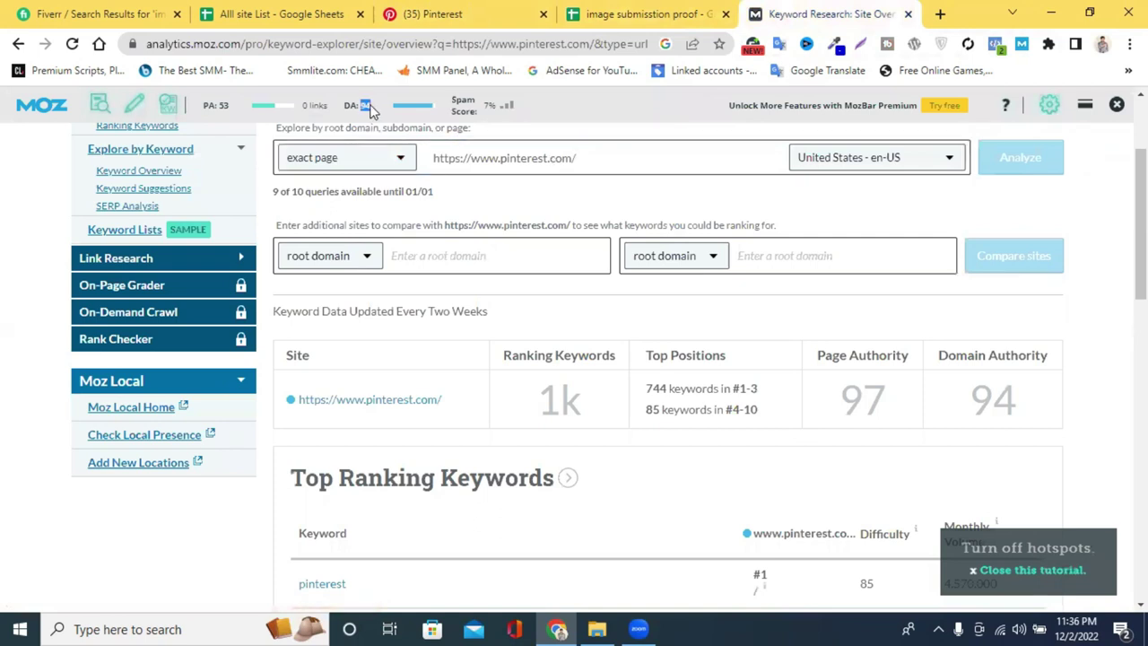
right_click(365, 105)
click(404, 118)
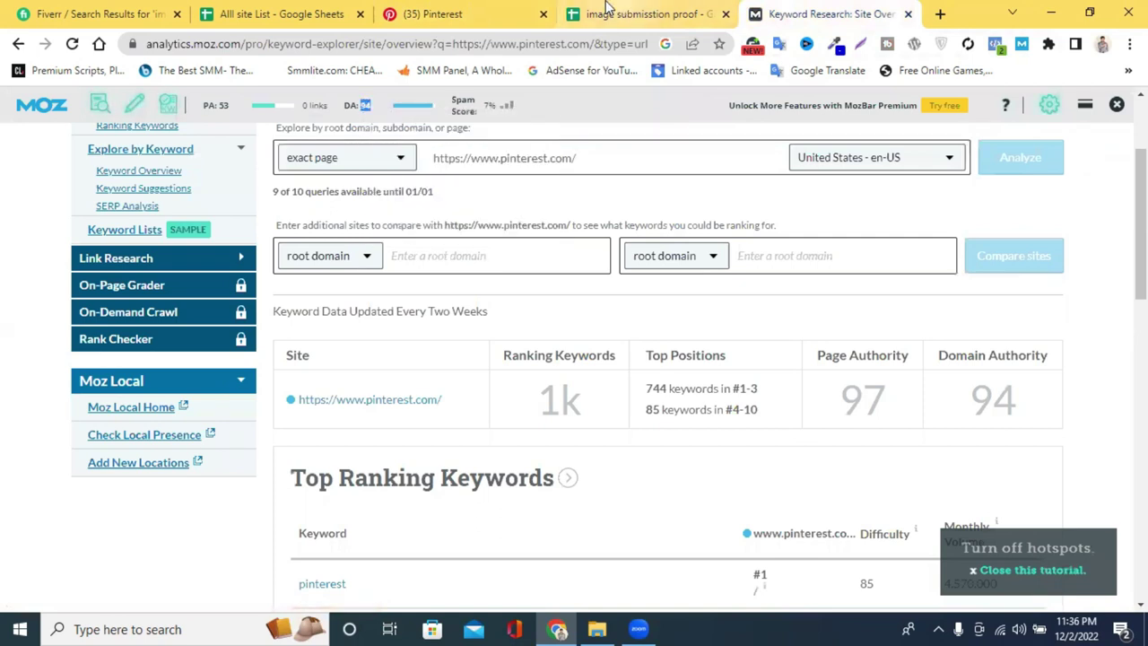
click(628, 14)
click(788, 255)
text(94)
click(829, 300)
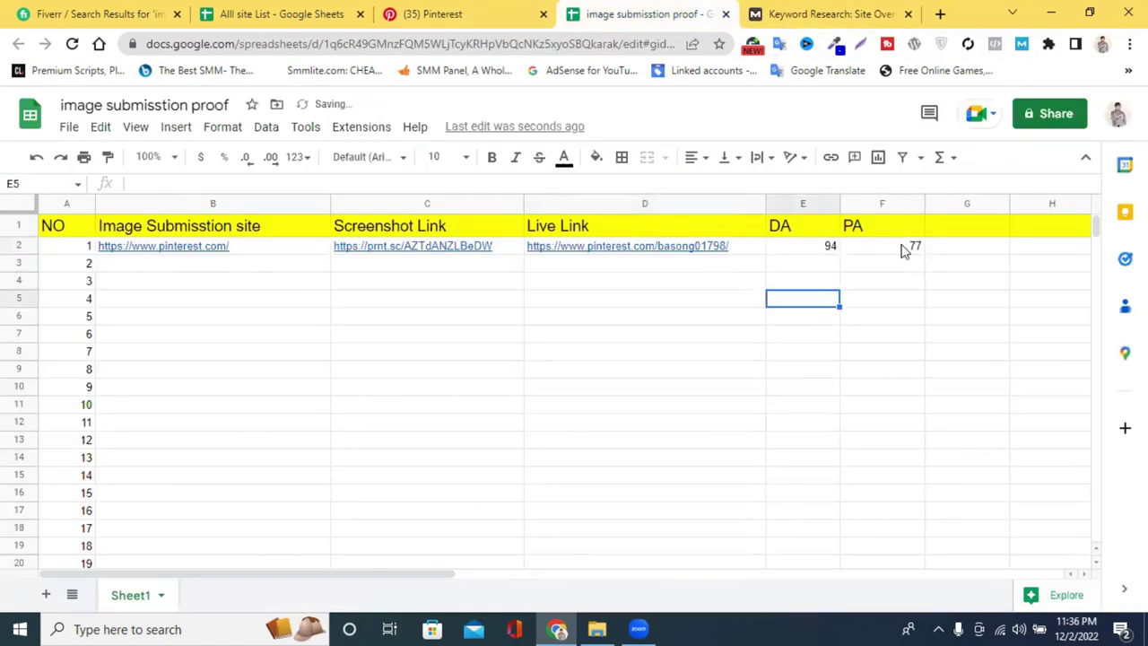
drag(924, 201, 906, 201)
Close the Moz and Pinterest pages and switch to the site list spreadsheet.
click(867, 11)
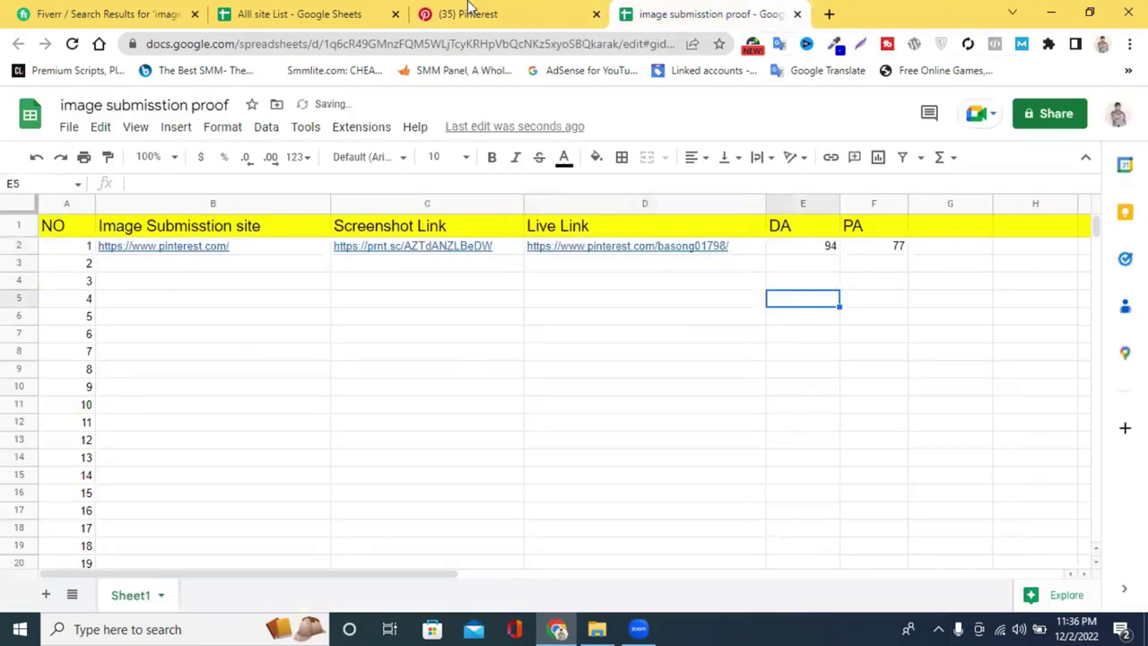
click(908, 13)
click(482, 11)
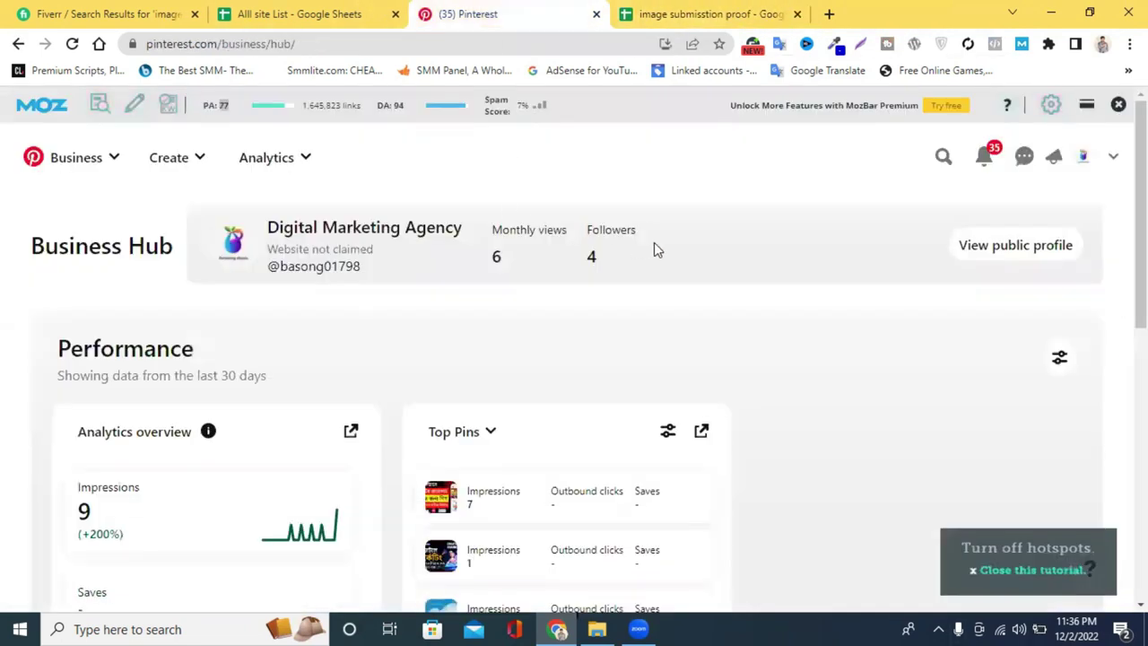
scroll(692, 250, down, 2)
scroll(699, 247, up, 2)
click(597, 14)
click(318, 12)
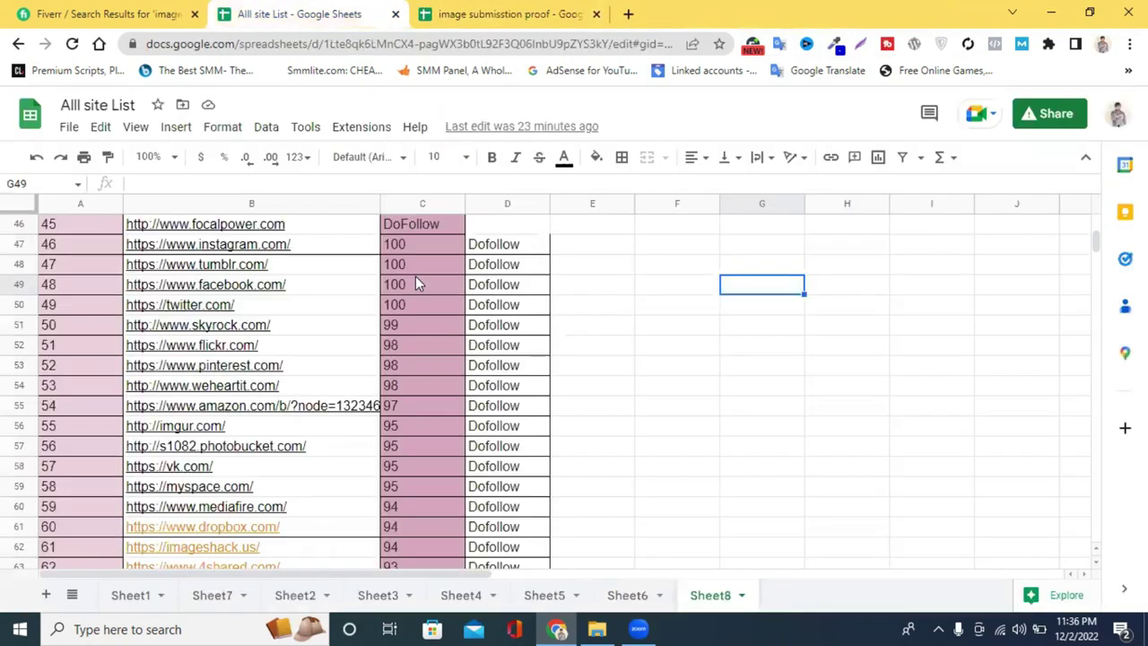
Open the Flickr site from its link in the site list and go to its sign-up form.
scroll(408, 354, down, 2)
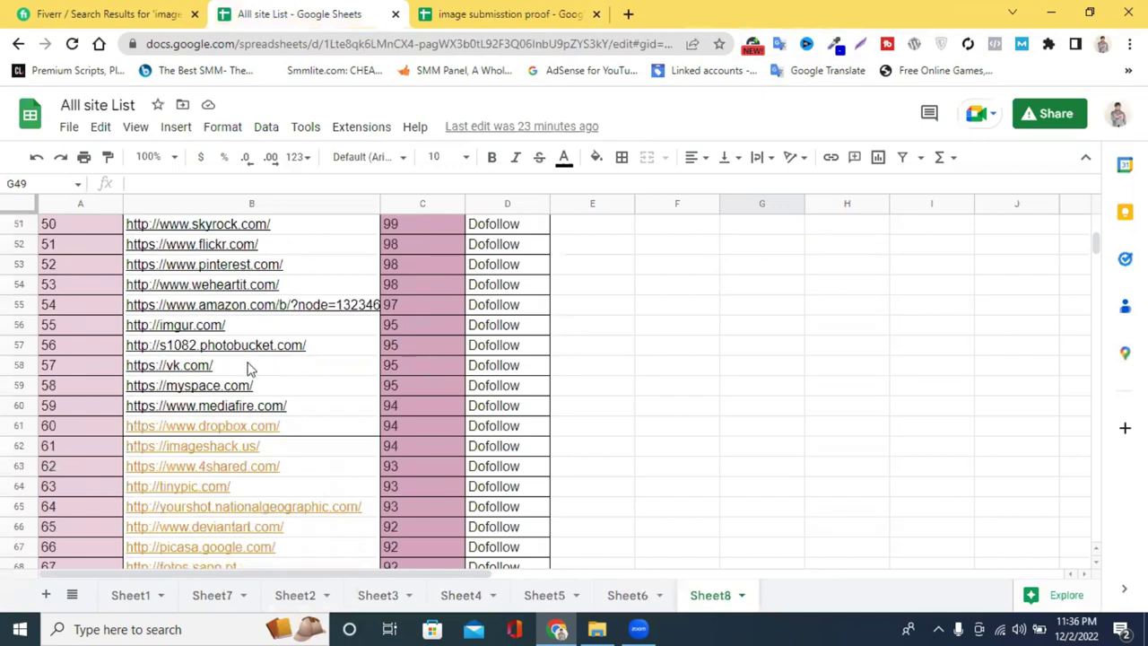
scroll(252, 363, up, 1)
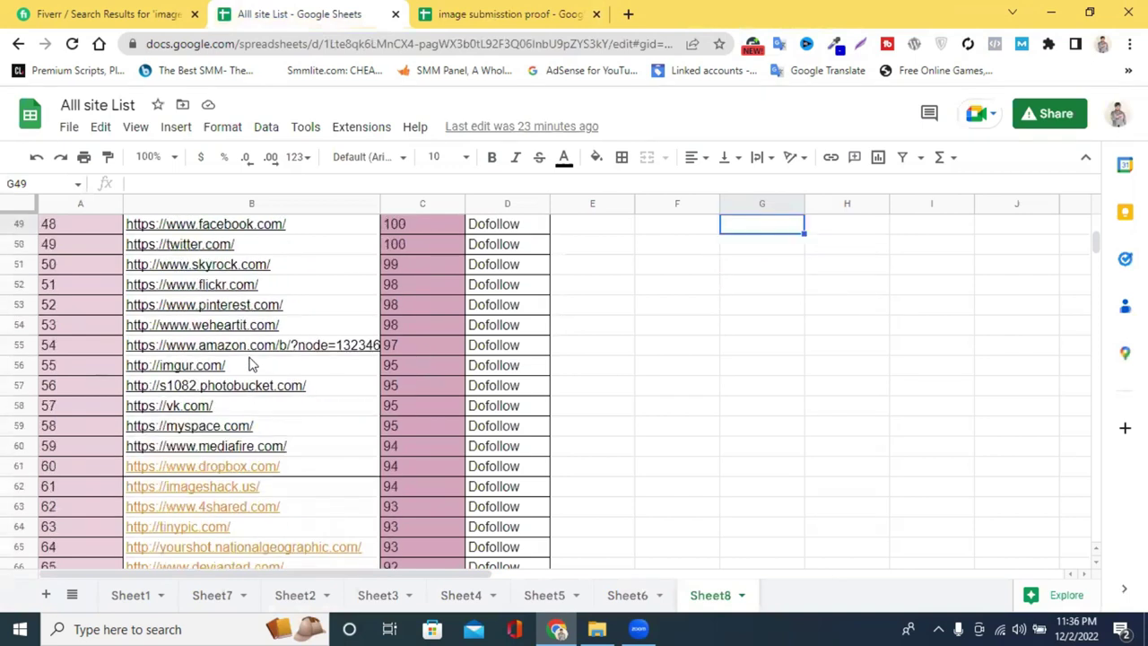
click(209, 289)
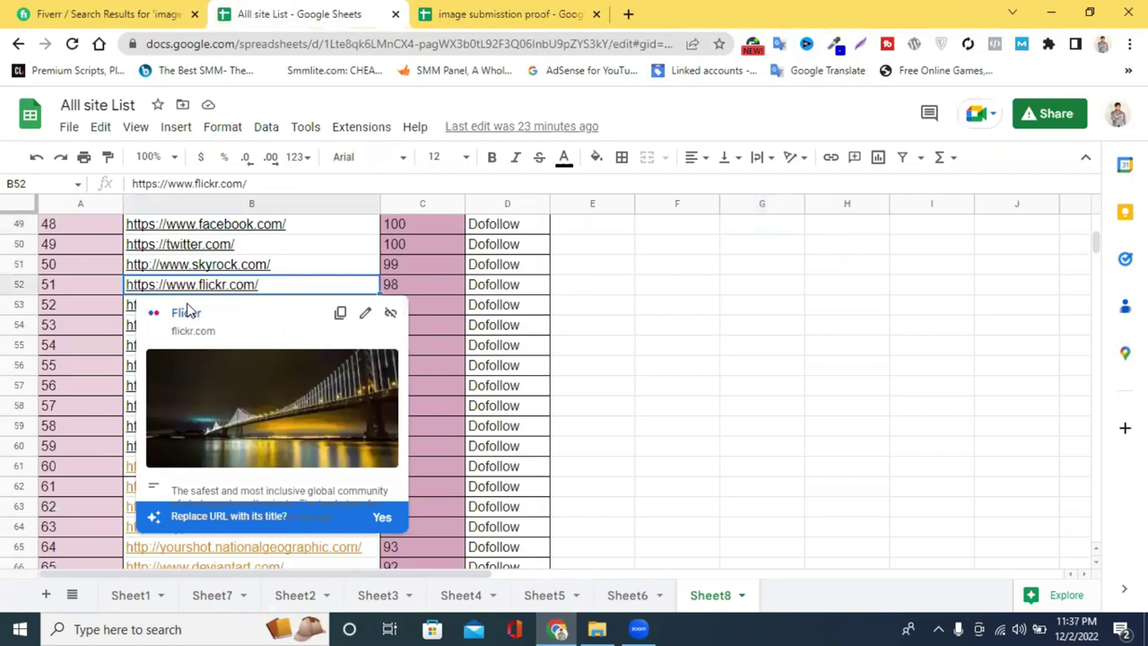
click(188, 314)
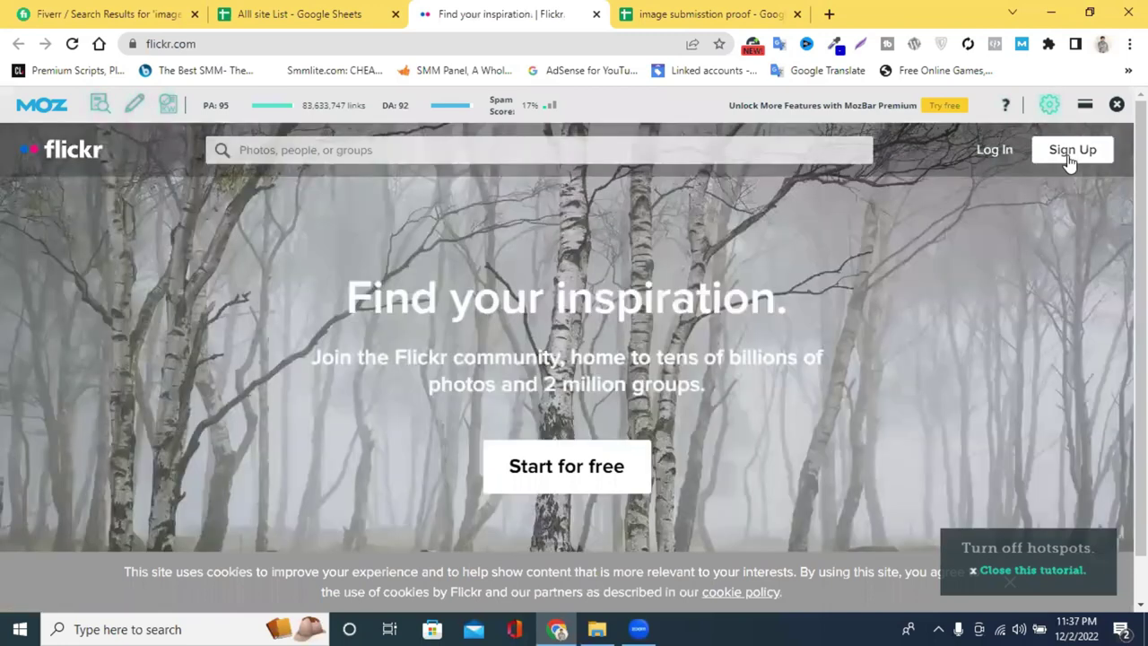
click(1069, 155)
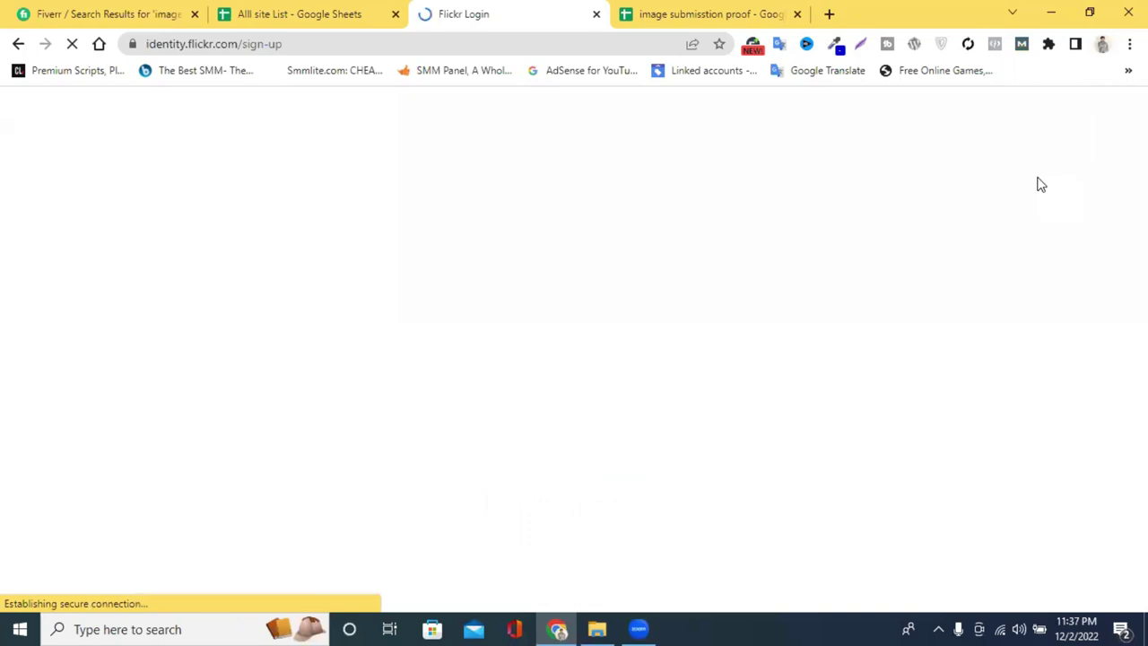
scroll(660, 402, down, 1)
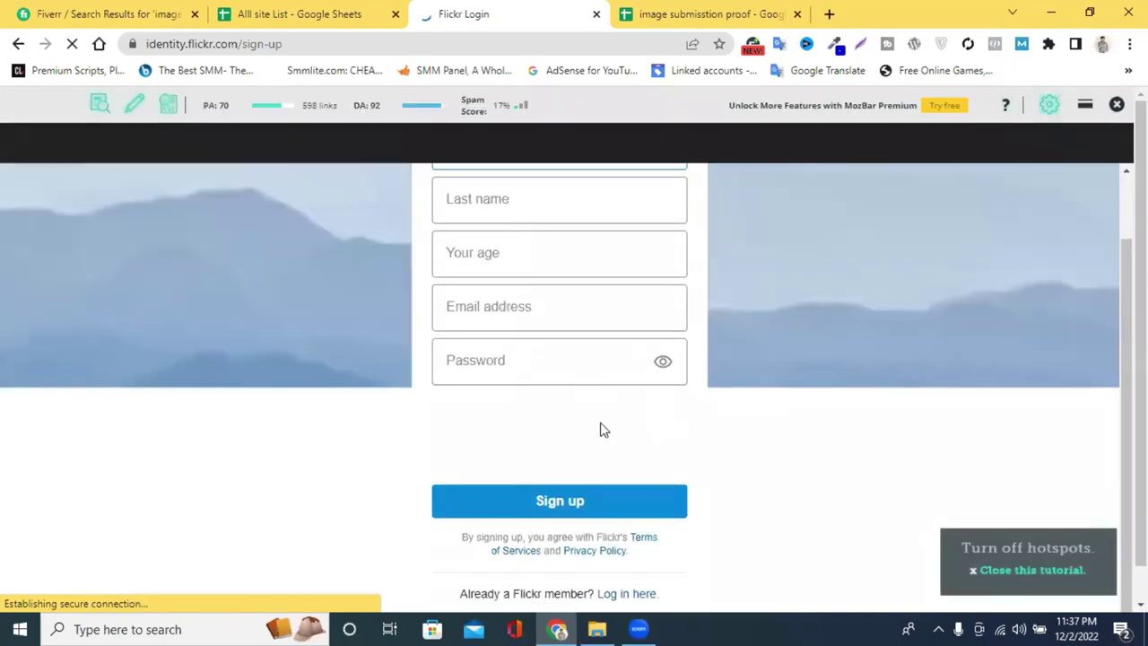
scroll(592, 421, up, 1)
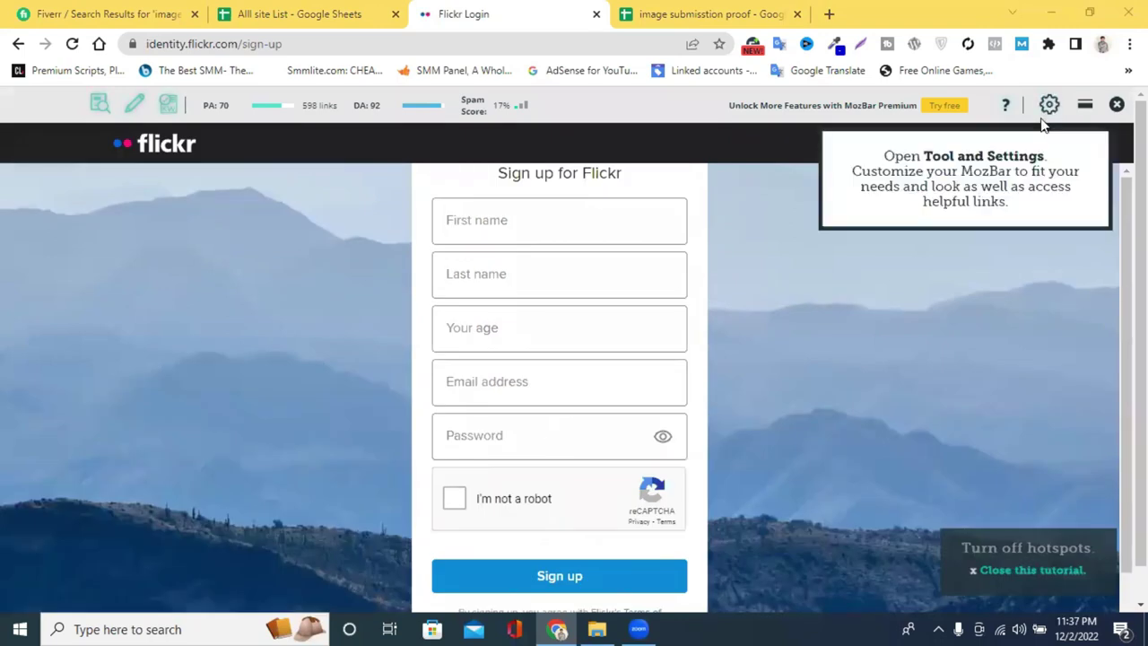
Copy the e-mail address of the signed-in Google account from a new browser page.
click(826, 13)
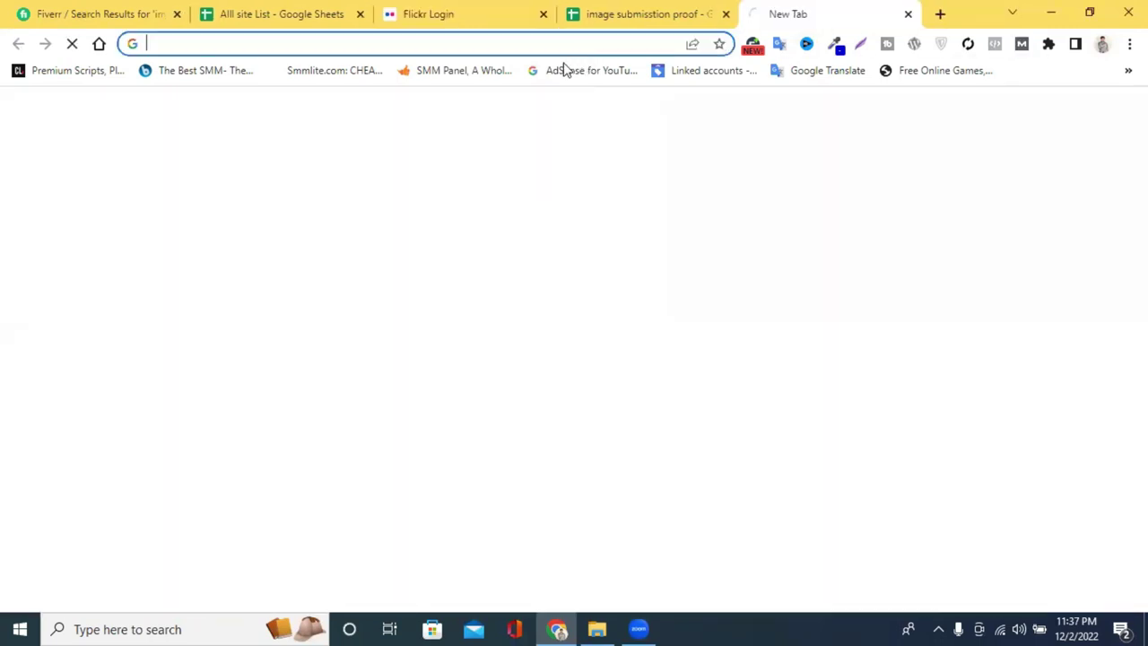
click(550, 44)
text(10)
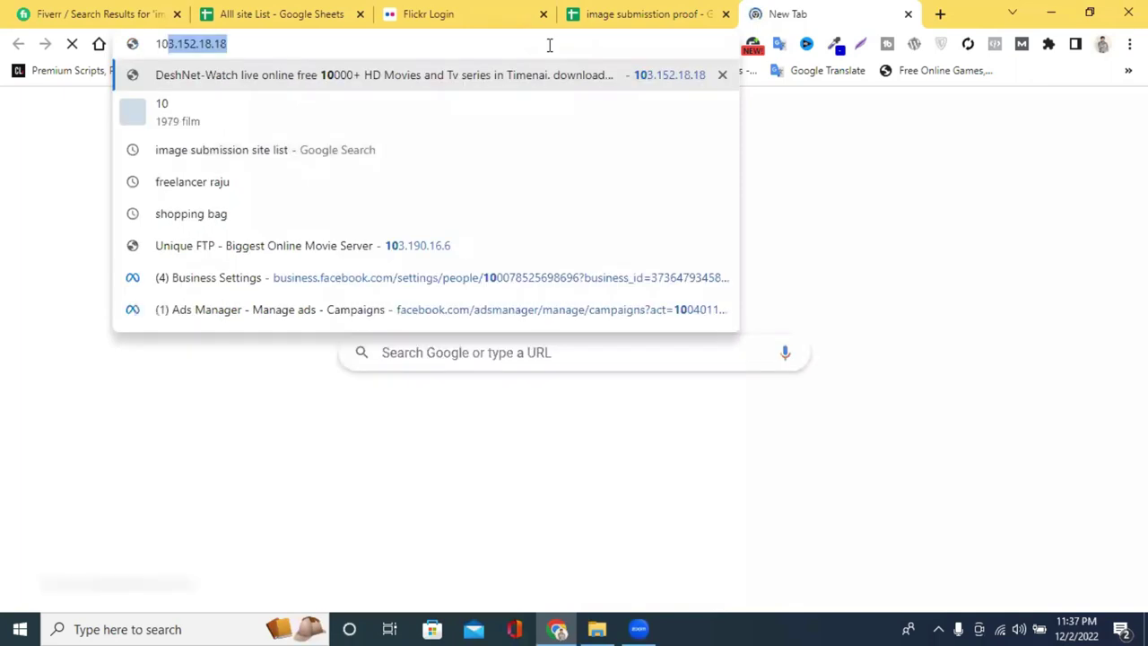
click(940, 14)
click(707, 10)
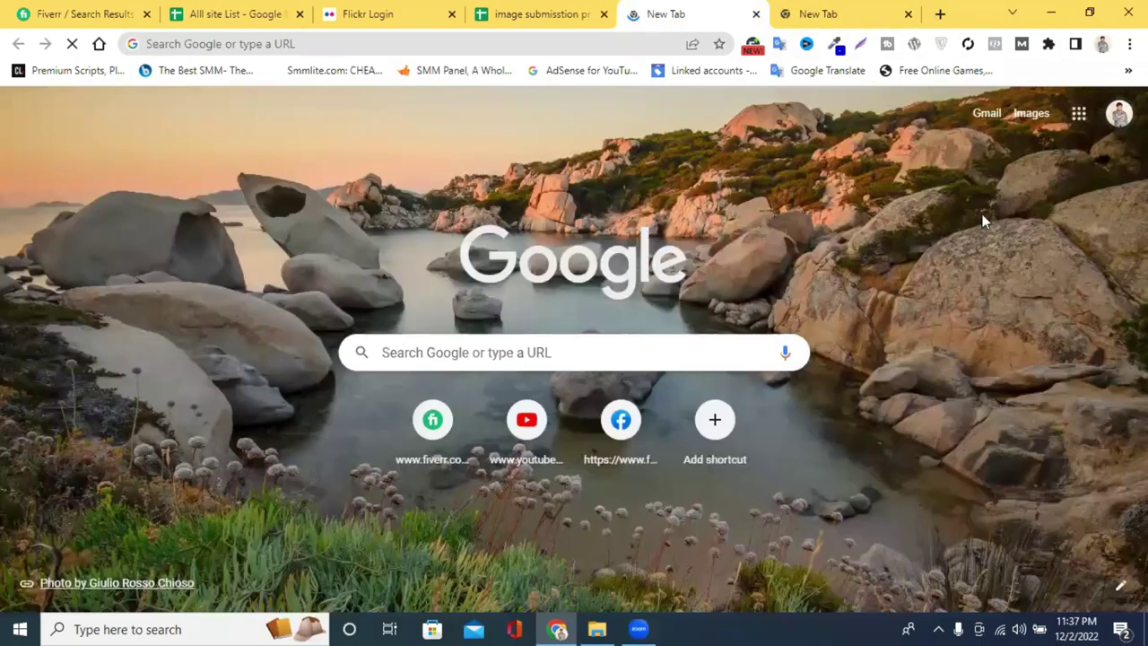
click(1119, 113)
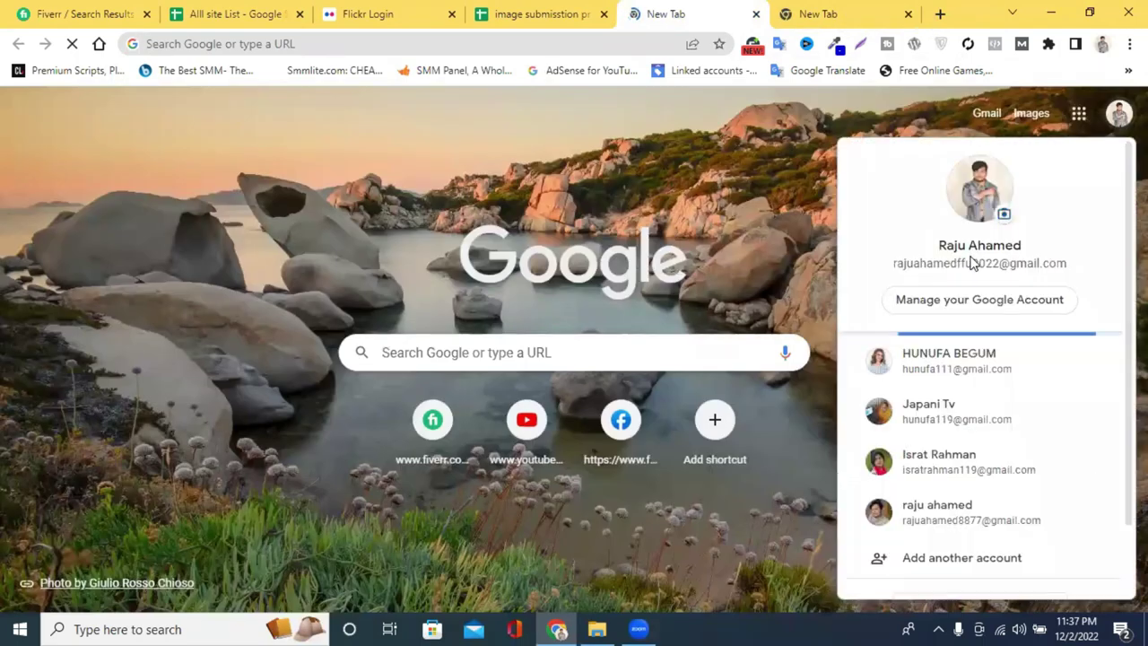
triple_click(978, 262)
right_click(998, 267)
click(998, 282)
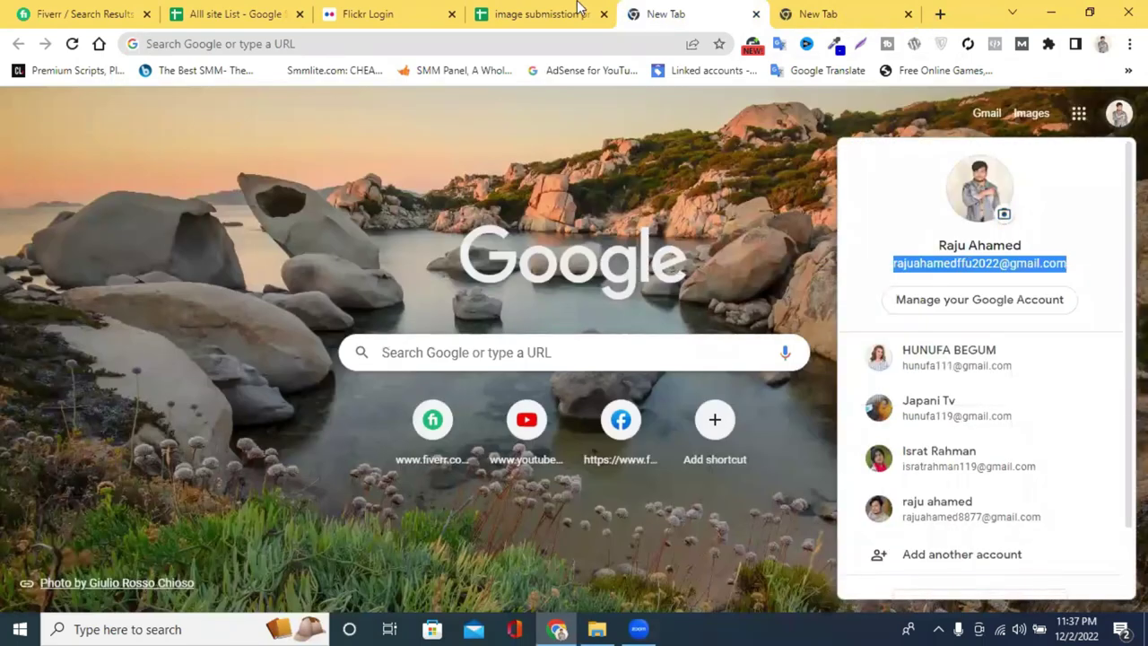
click(564, 13)
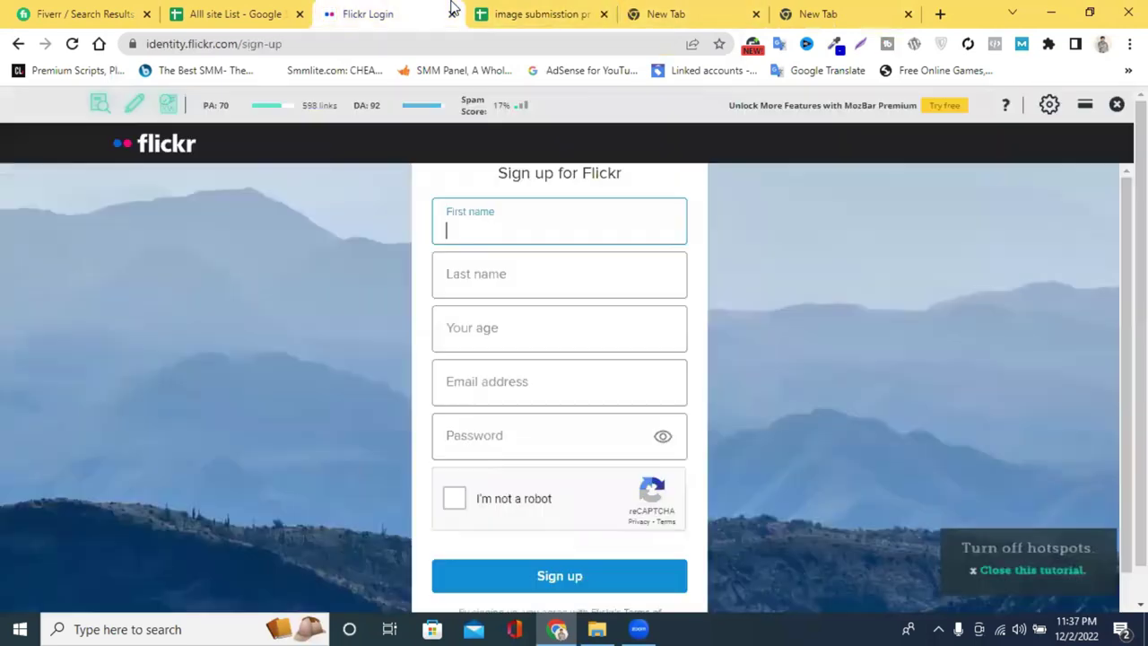
Fill in the first and last name on the Flickr sign-up form and replace the suggested e-mail with the copied address.
click(438, 11)
click(491, 233)
click(553, 285)
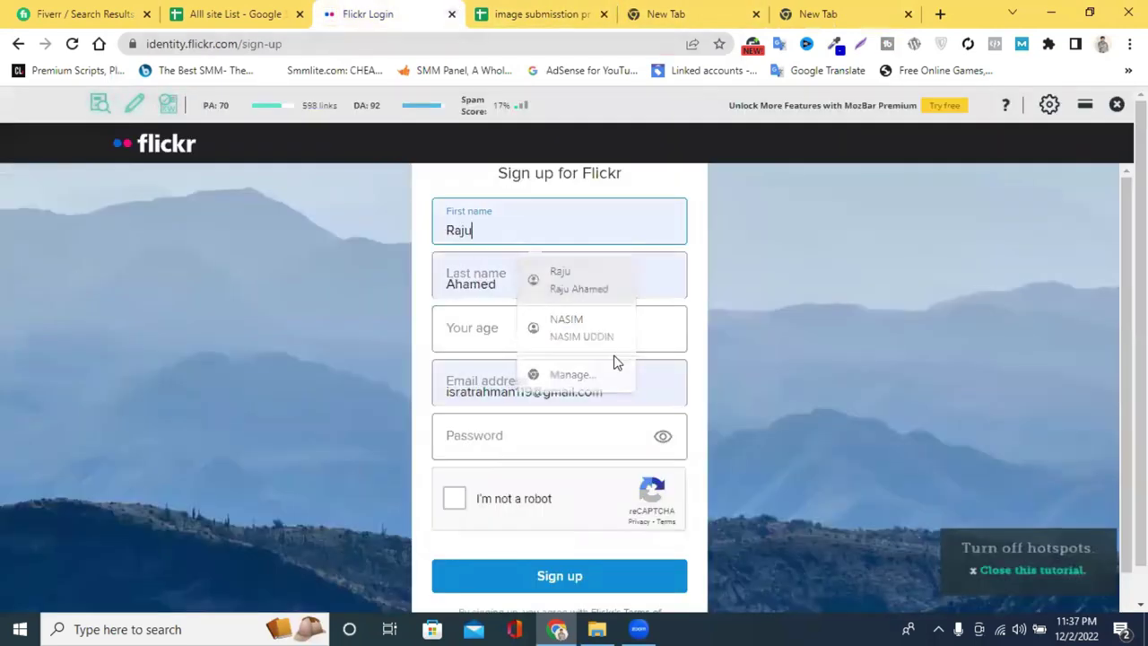
triple_click(512, 392)
key(ctrl+v)
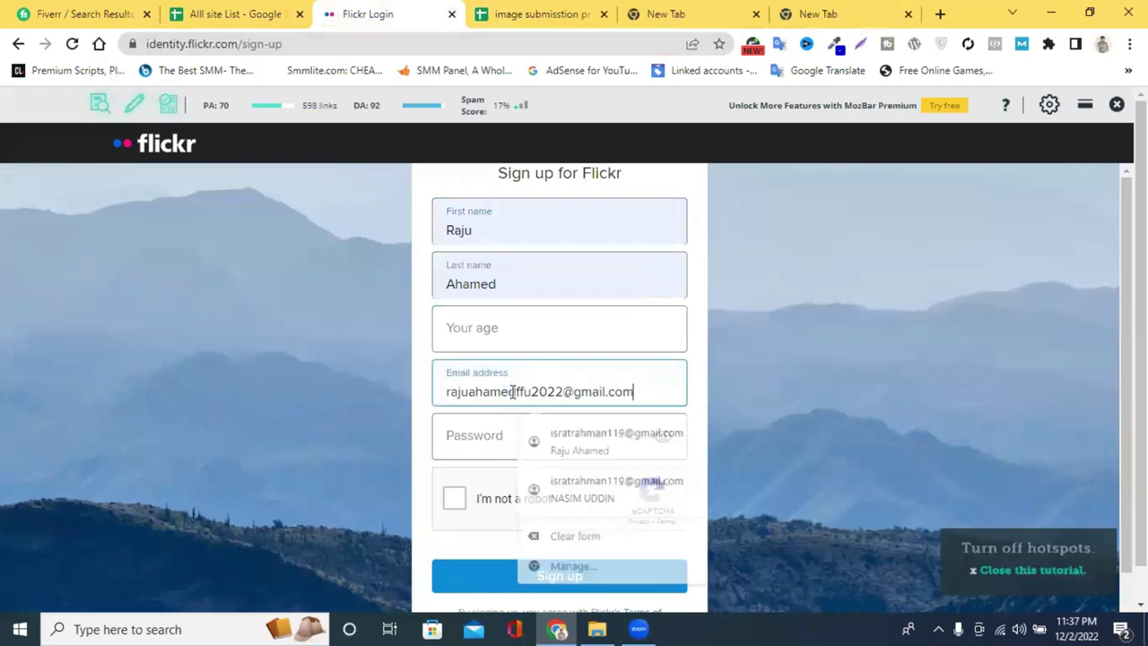
Enter the account password in the Flickr sign-up form and set the age to 23.
drag(567, 391, 421, 392)
click(472, 437)
key(ctrl+v)
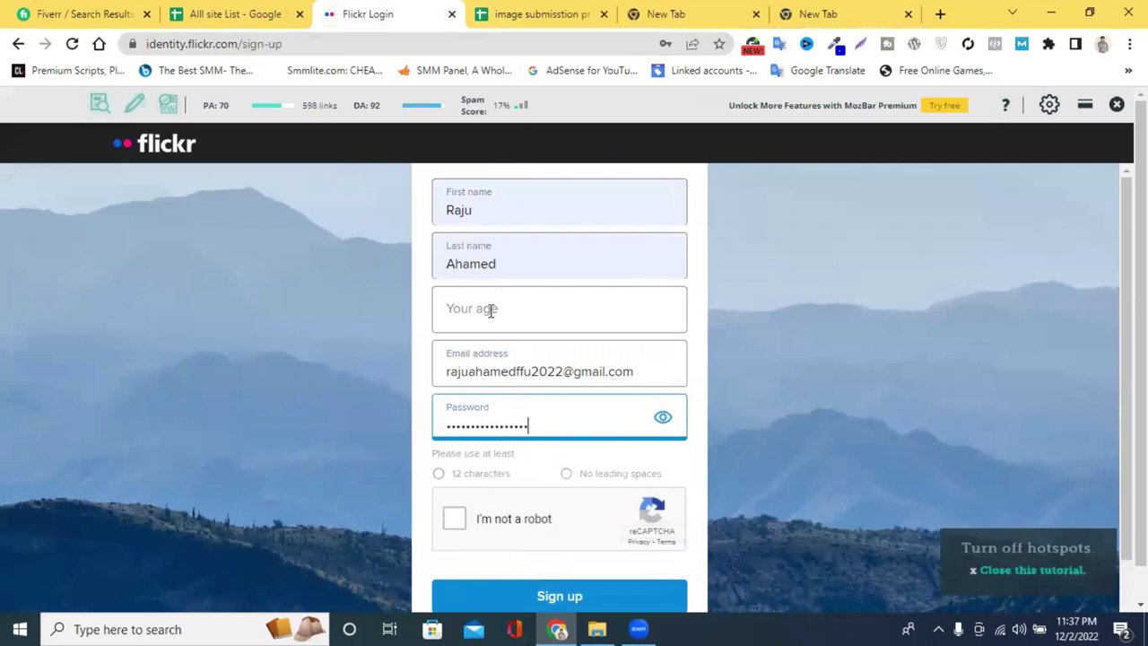
click(487, 330)
text(2)
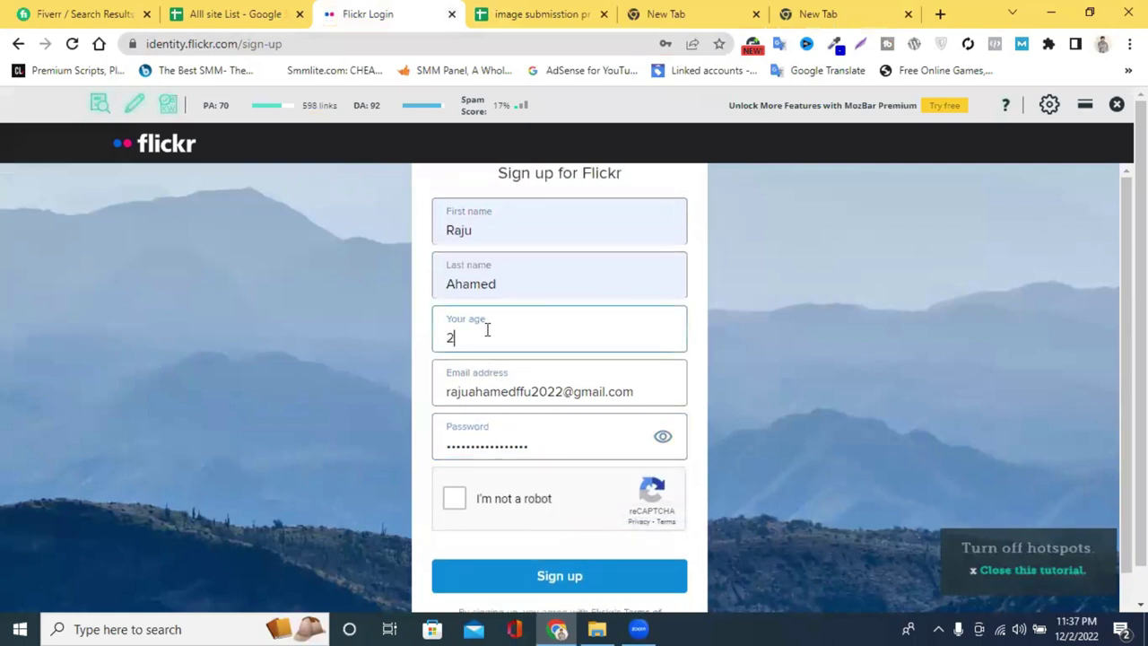
text(3)
Complete the reCAPTCHA check and submit the Flickr sign-up form.
scroll(502, 359, down, 1)
click(495, 426)
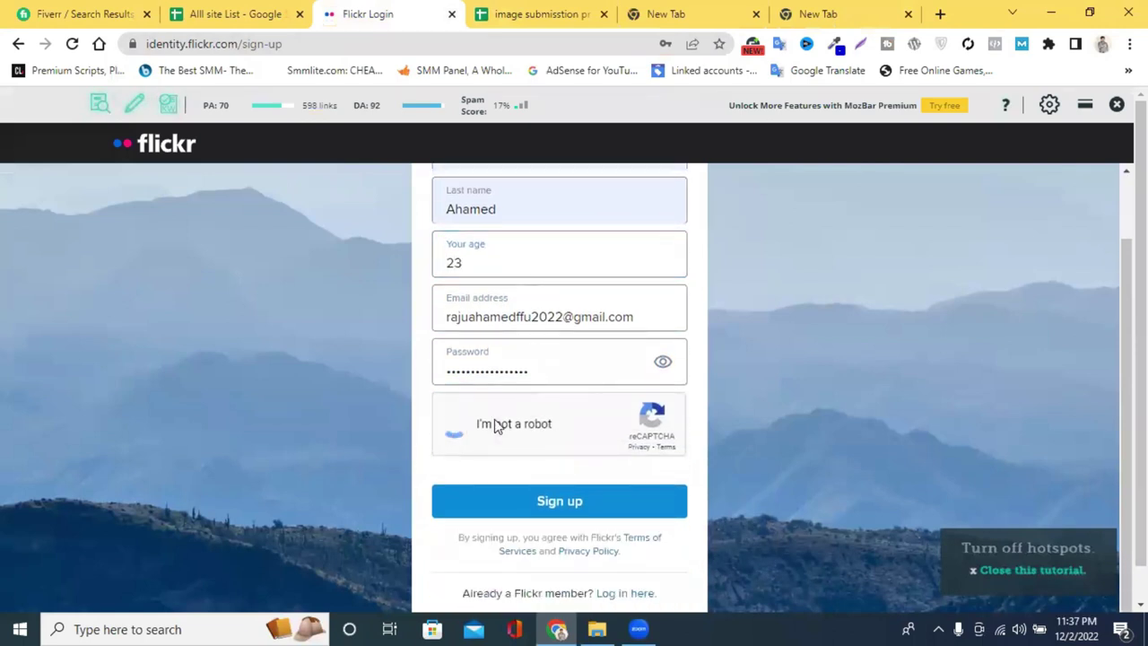
click(519, 503)
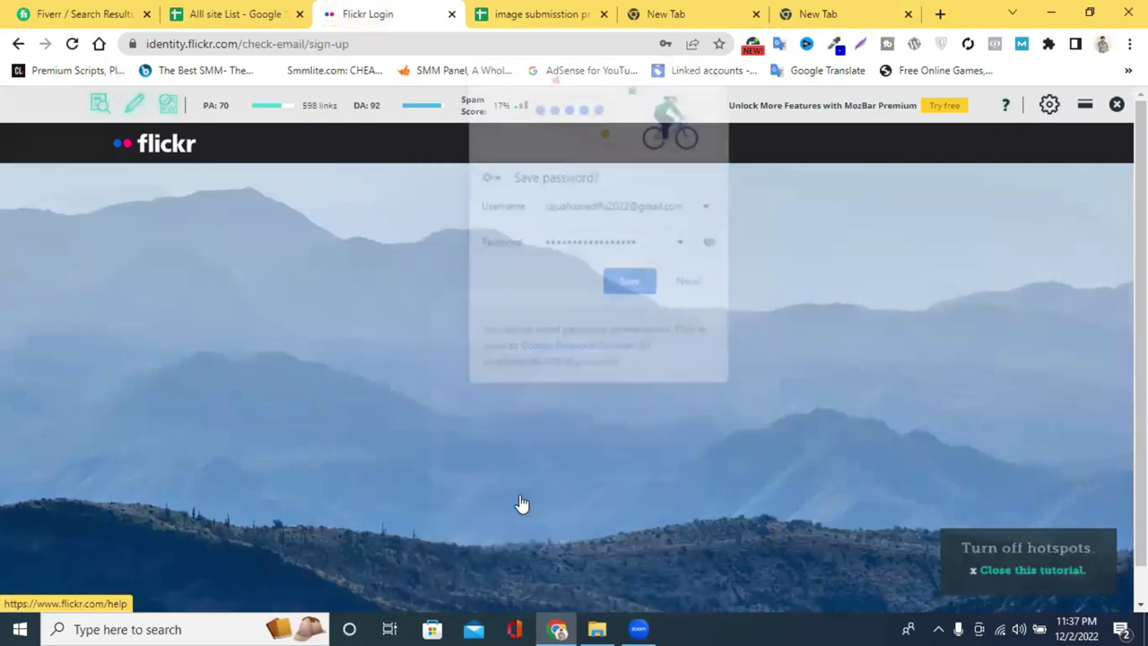
Save the new Flickr login in the browser and have the account verification e-mail resent.
click(630, 283)
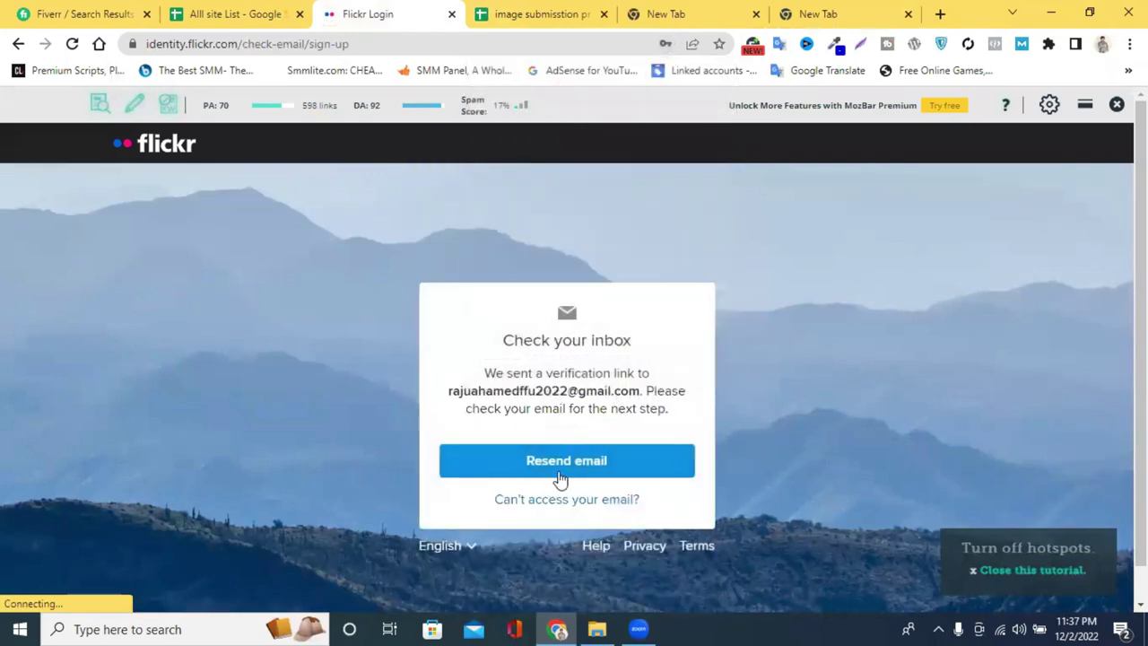
click(651, 467)
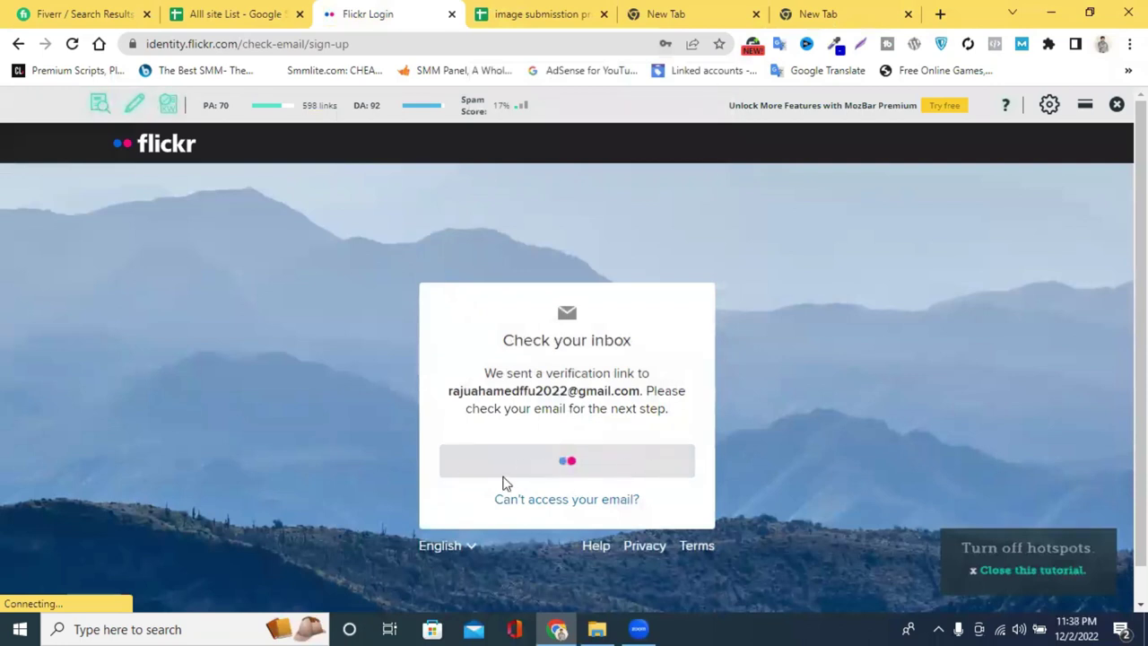
Open the Gmail inbox and follow the account confirmation link in Flickr's verification e-mail.
click(817, 12)
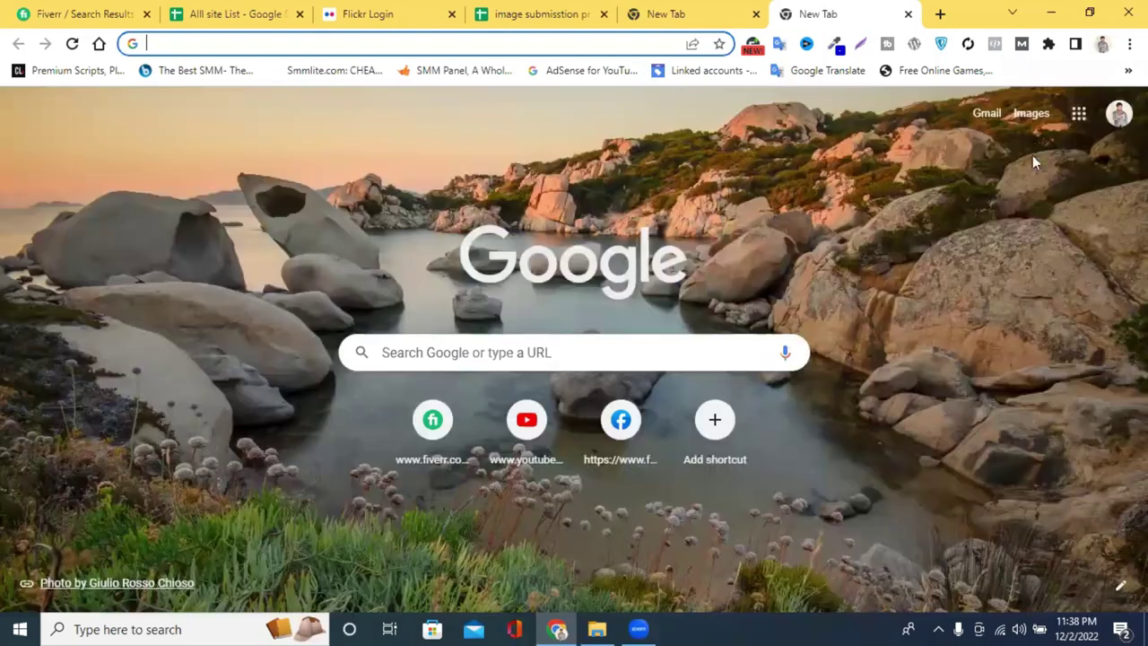
click(984, 115)
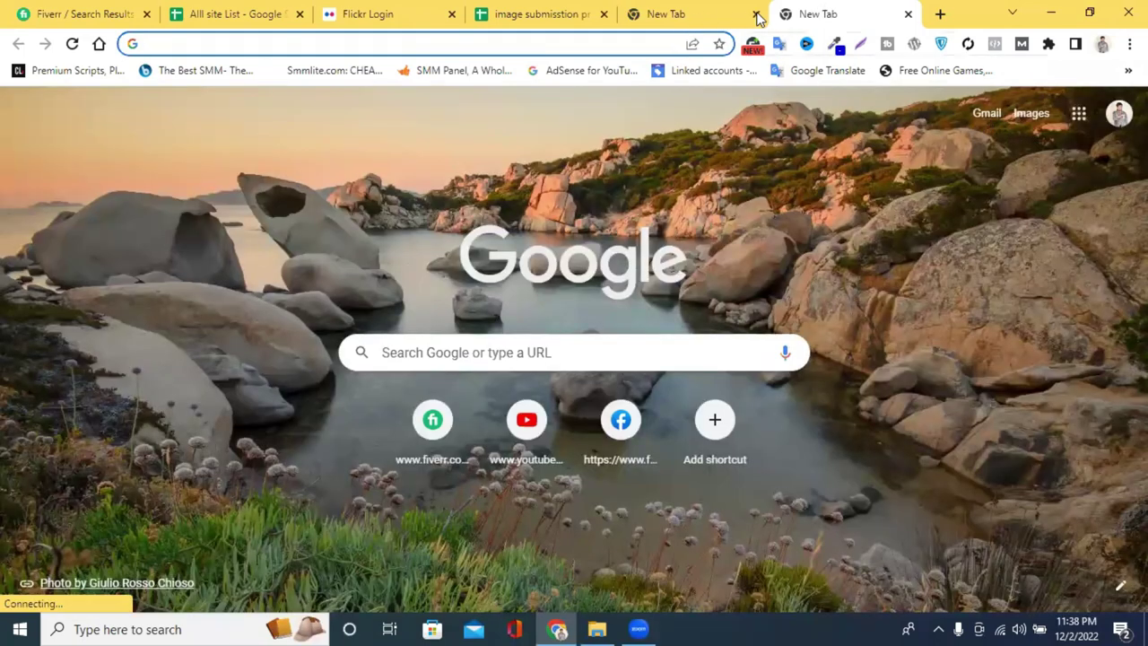
click(756, 14)
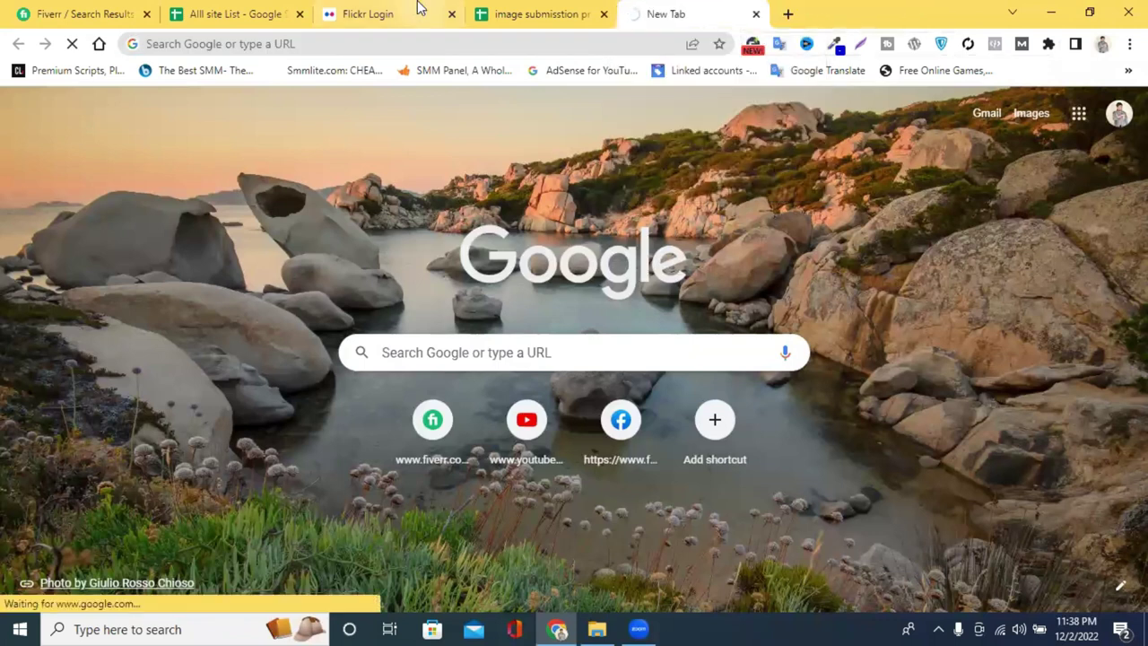
click(413, 11)
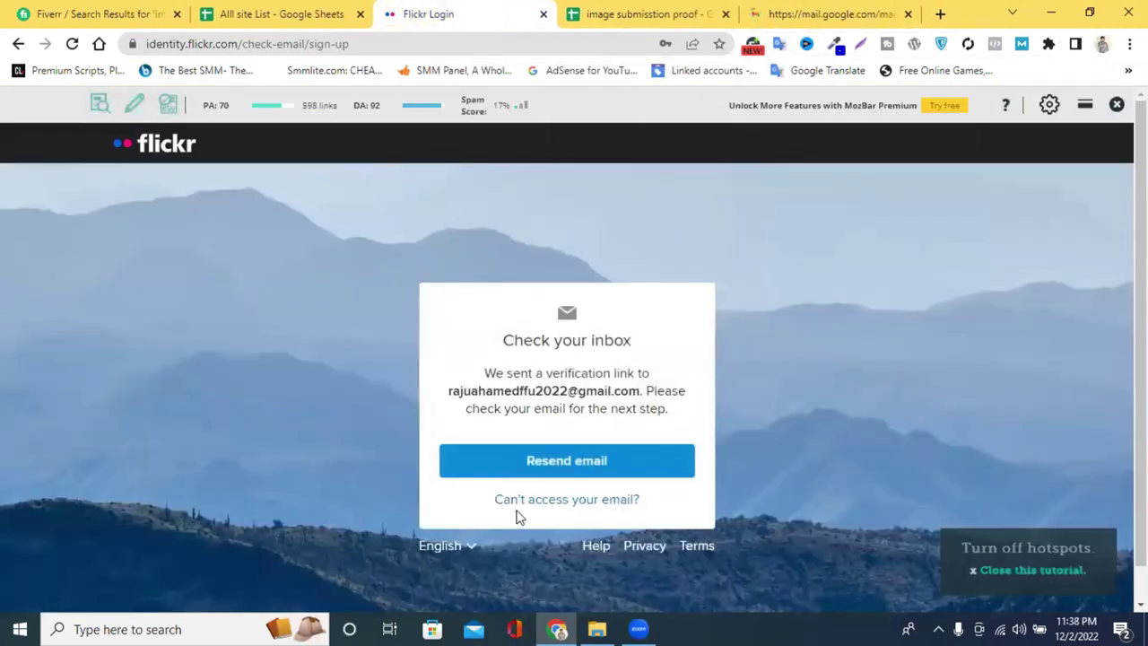
click(789, 13)
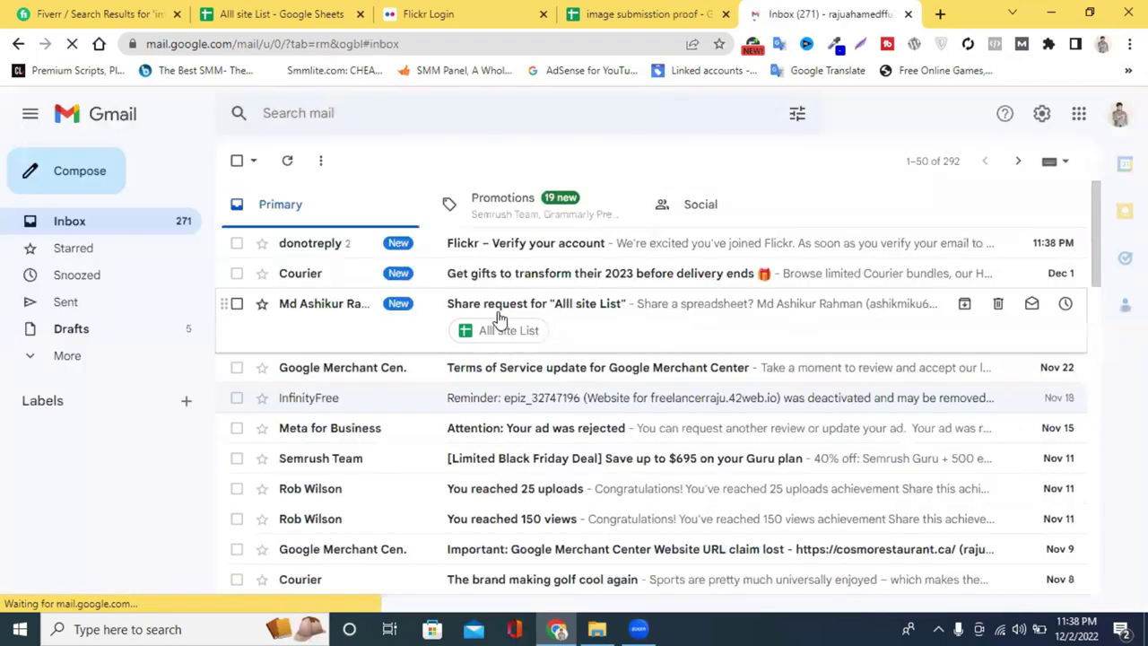
click(585, 255)
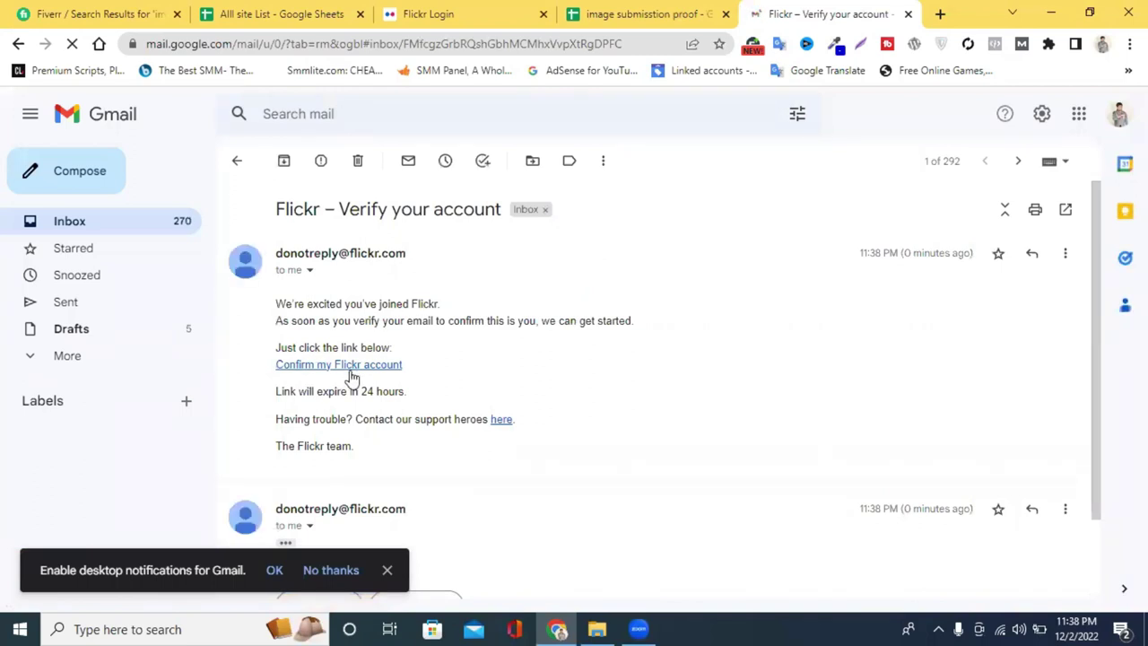
click(348, 370)
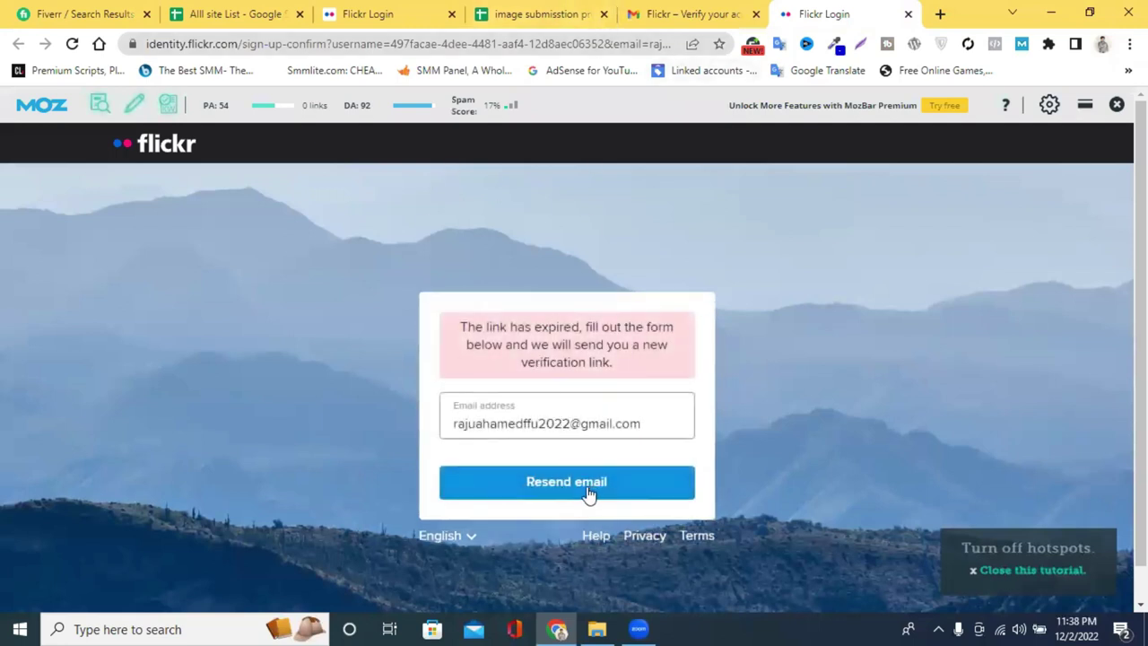
Request a new verification e-mail from the Flickr confirmation page and close that page.
click(589, 493)
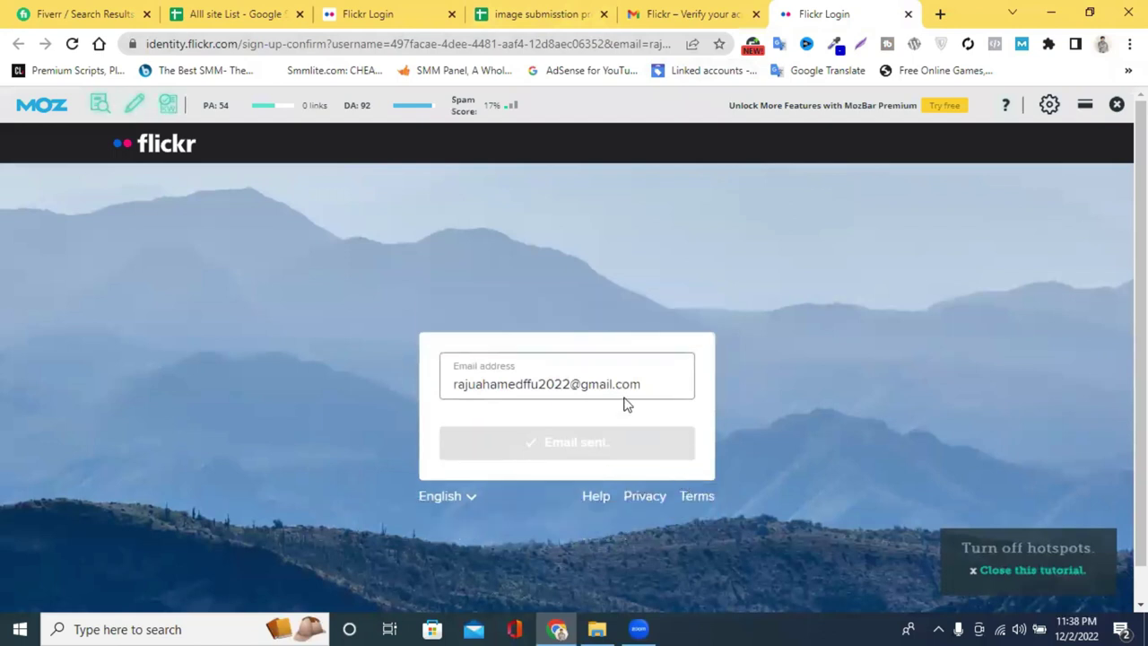
scroll(616, 359, down, 1)
click(583, 418)
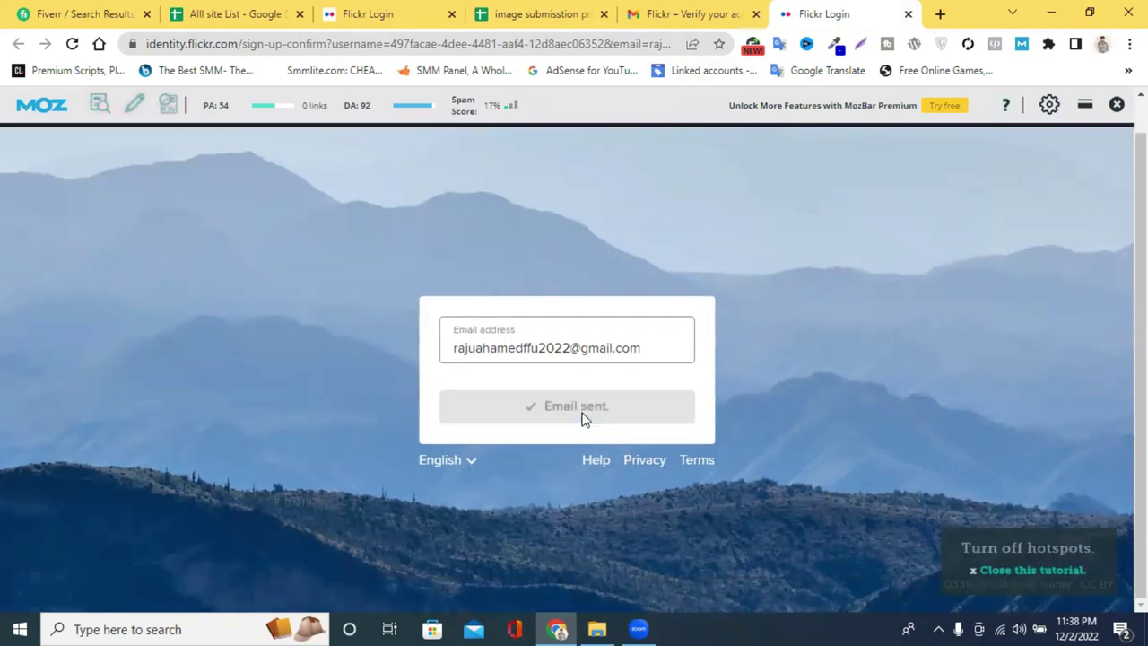
click(908, 14)
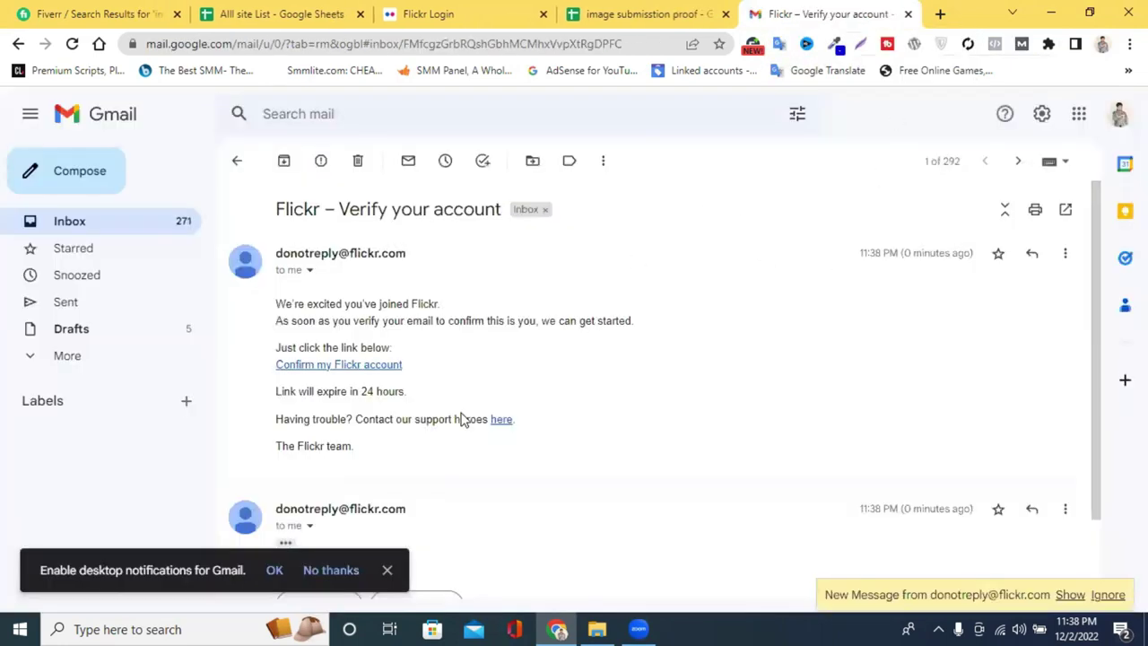
Reopen the Flickr verification conversation from the Gmail inbox and try the confirmation link in its earlier message.
scroll(462, 418, down, 2)
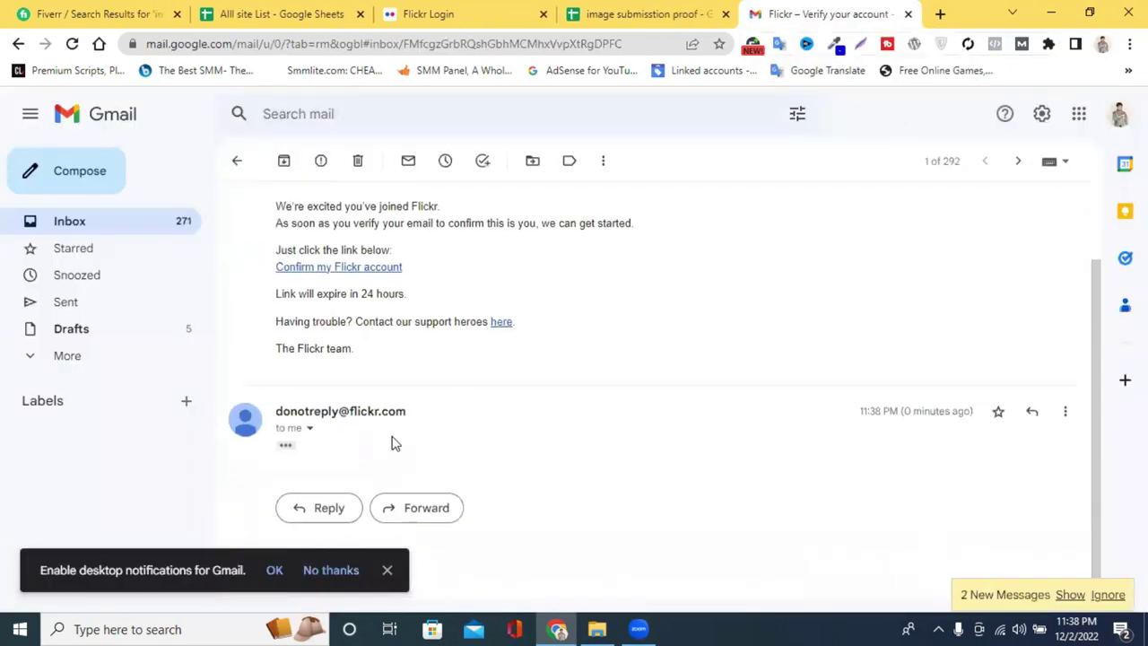
scroll(377, 448, up, 3)
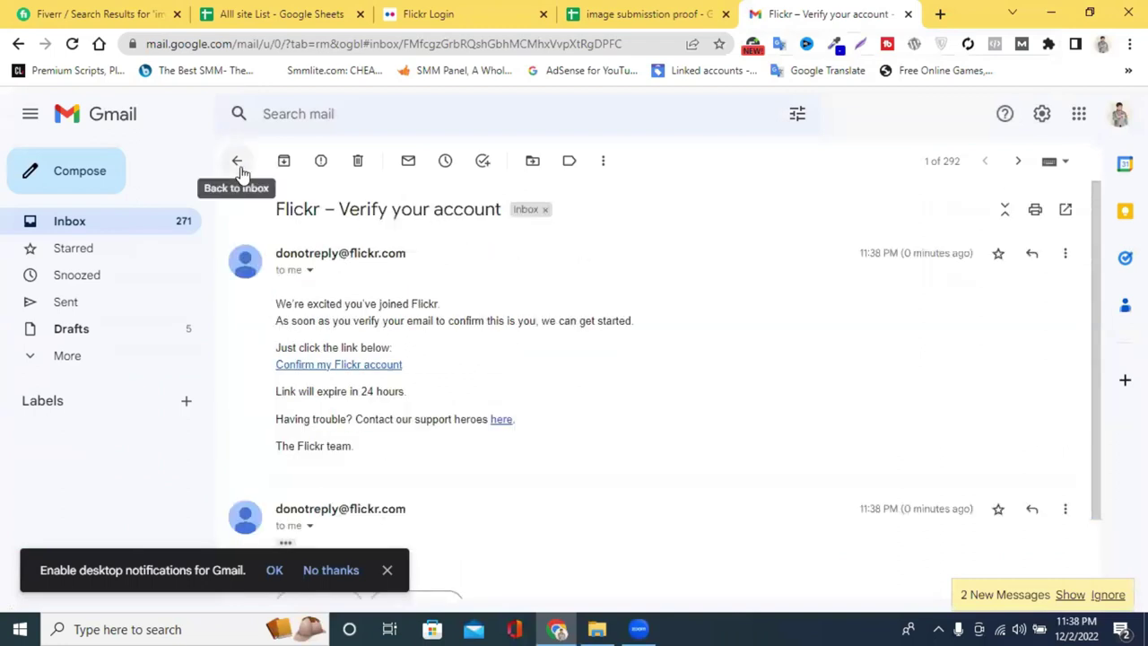
click(237, 160)
click(428, 255)
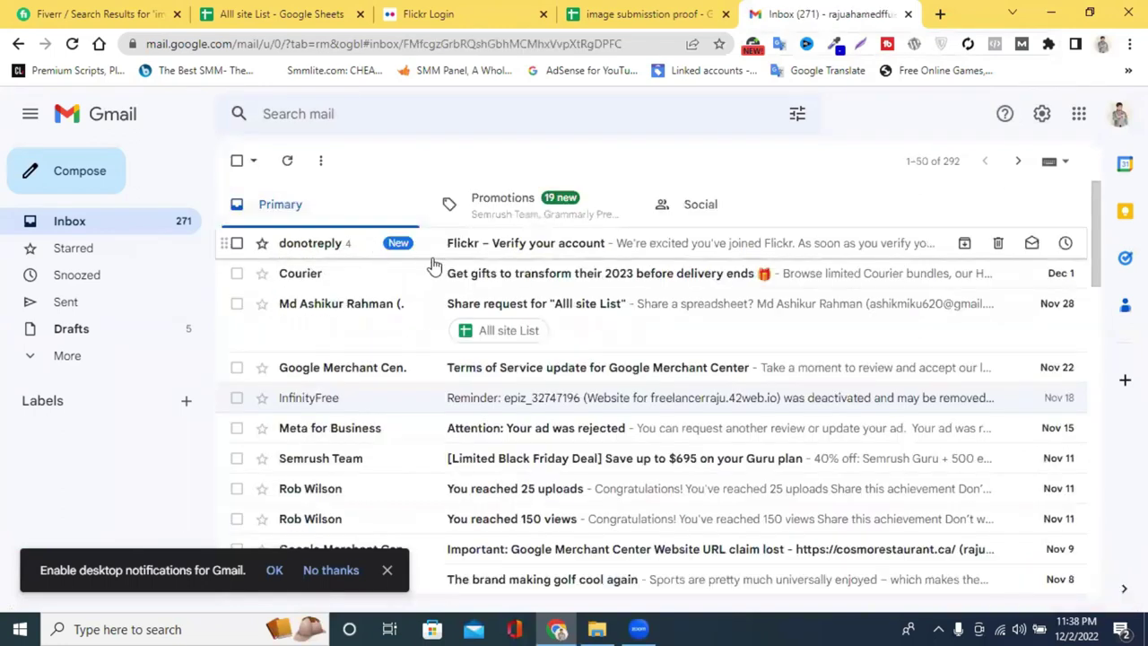
scroll(449, 302, down, 2)
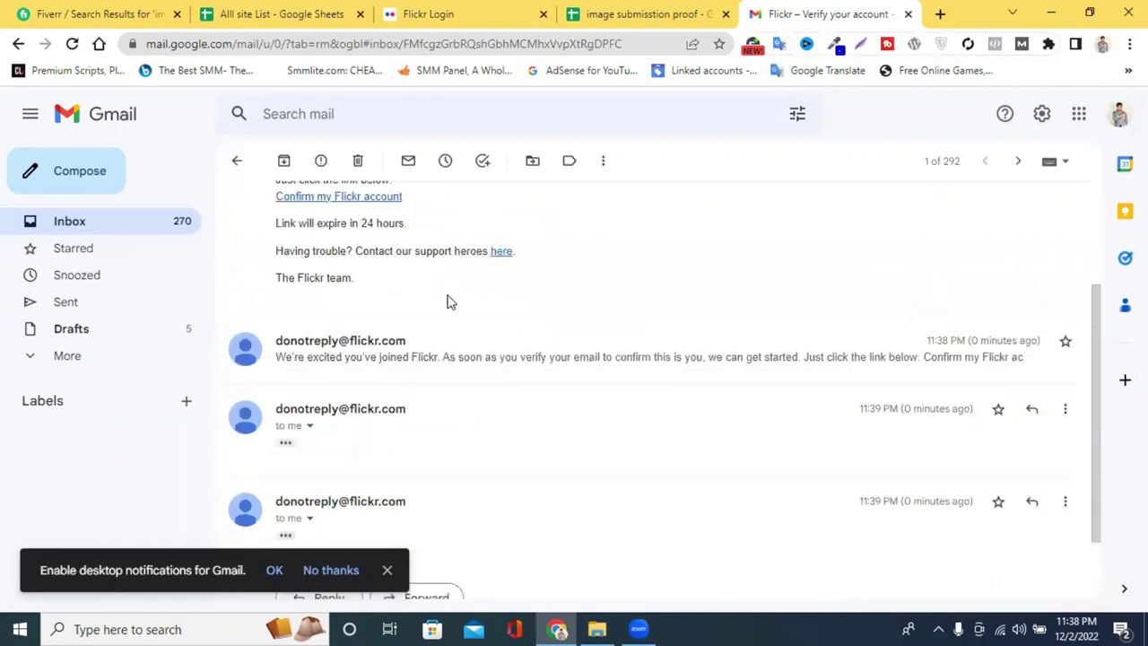
scroll(366, 297, up, 1)
click(366, 281)
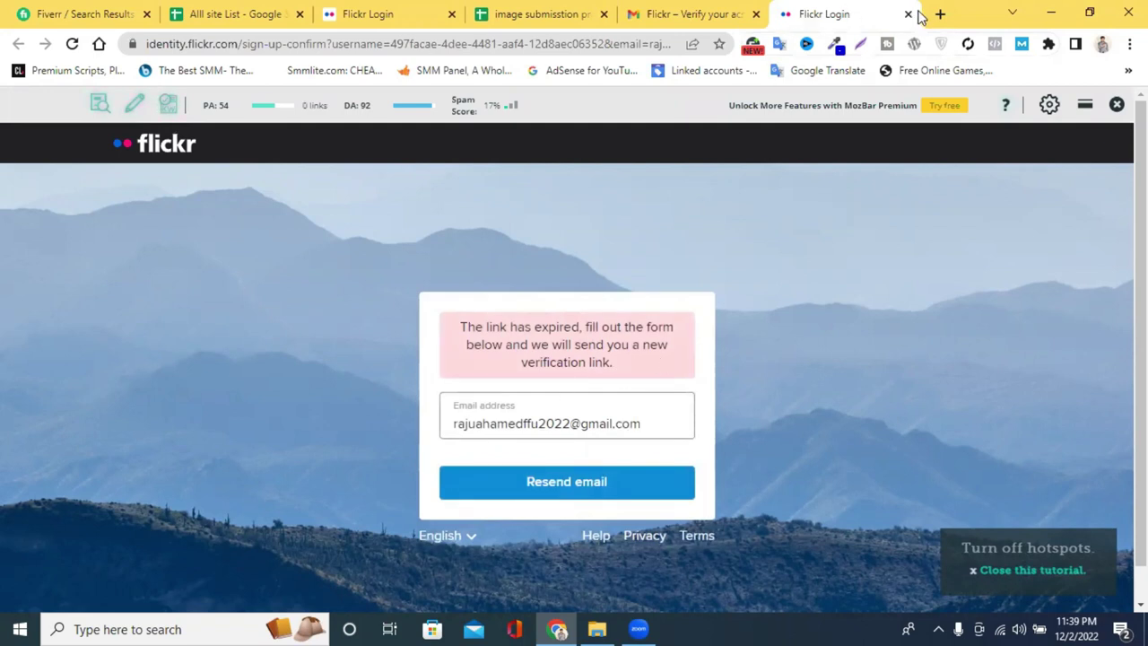
Expand the newest Flickr message in the Gmail conversation, follow its account confirmation link and close the previous confirmation page.
click(690, 11)
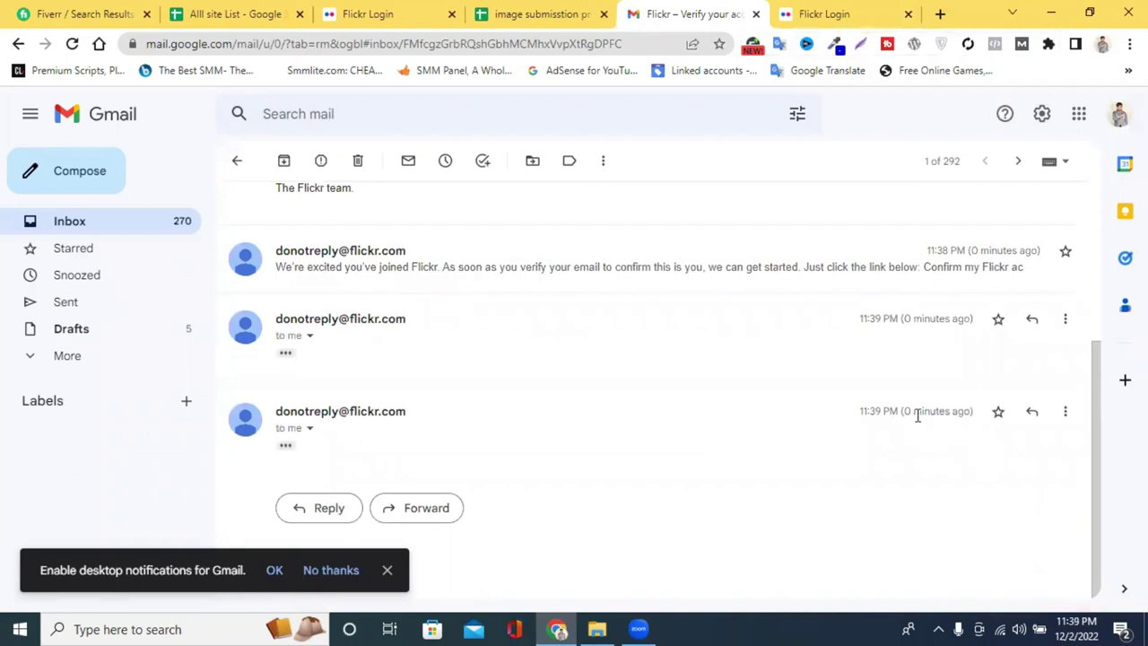
click(286, 445)
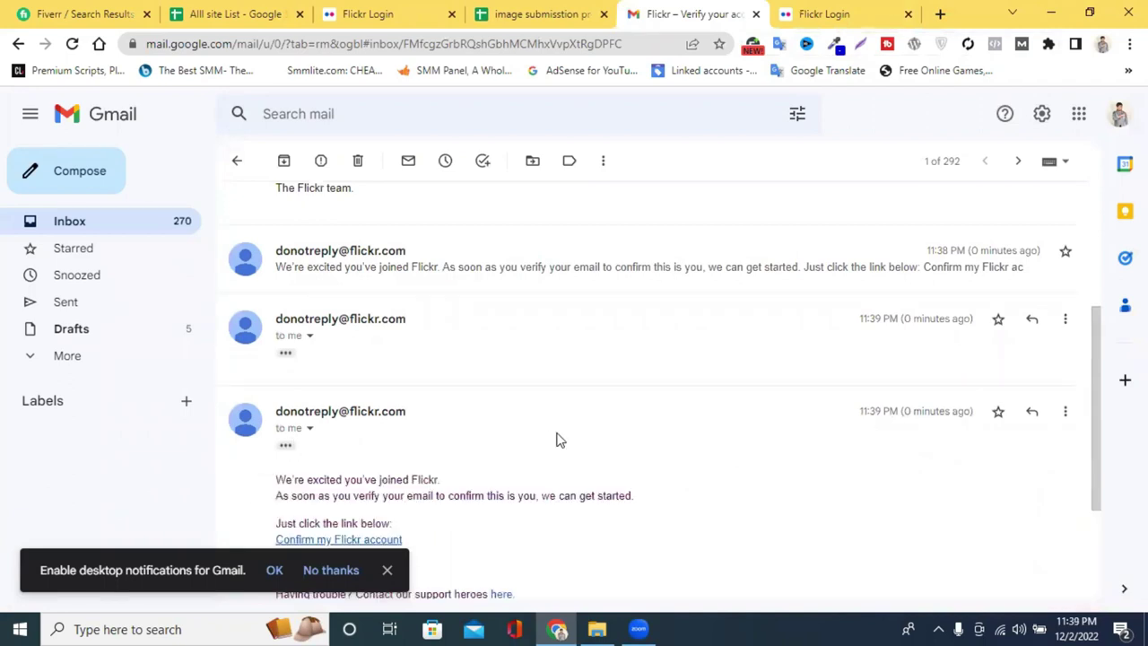
scroll(556, 440, down, 2)
click(347, 360)
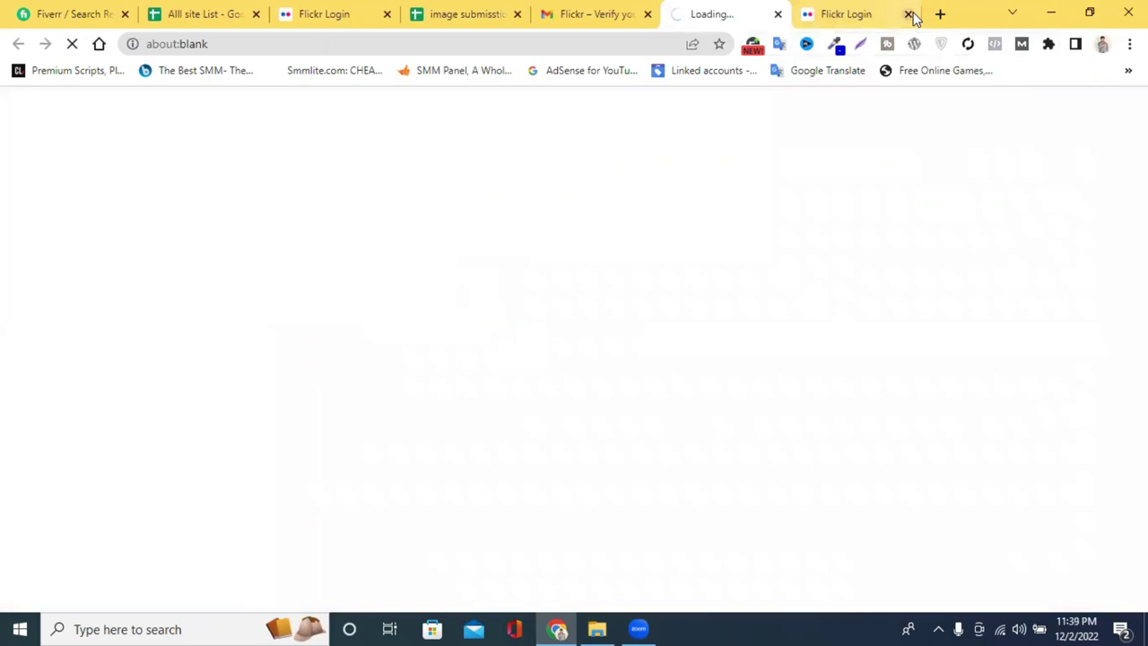
click(909, 14)
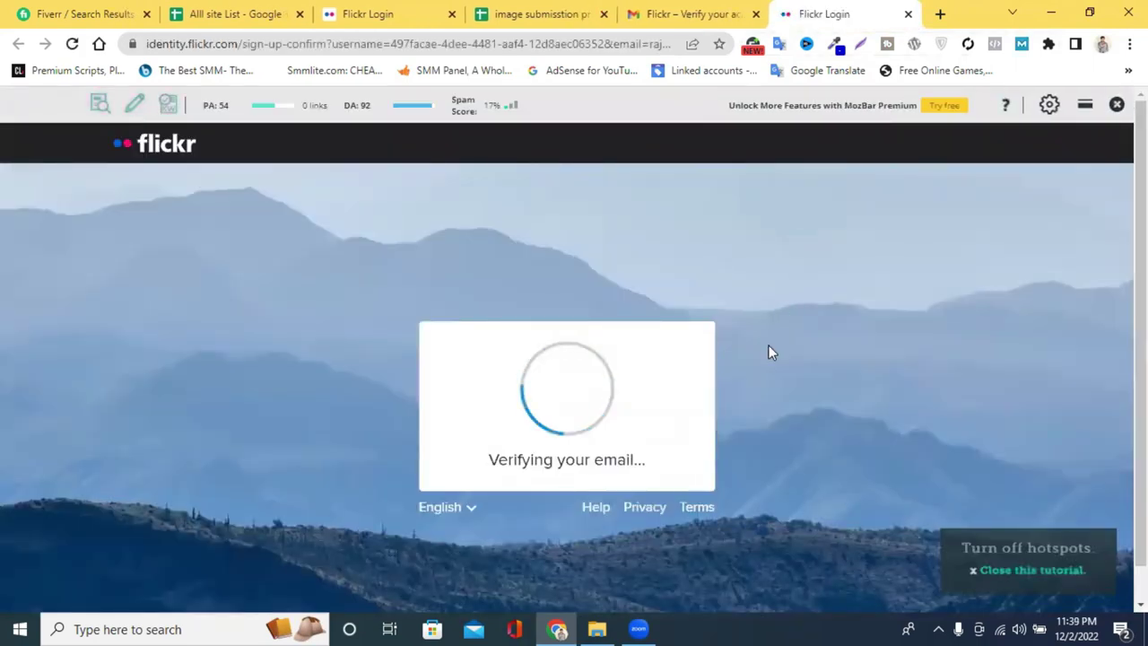
Sign in to the new Flickr account with the saved credentials and close the leftover Flickr login page.
click(571, 466)
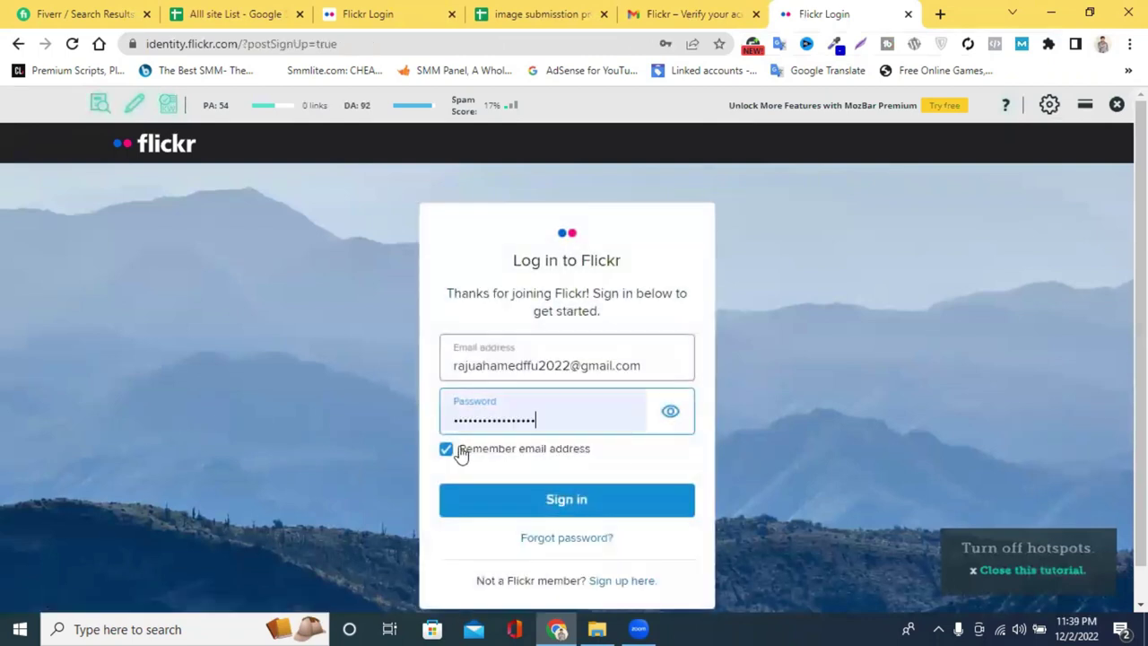
click(542, 500)
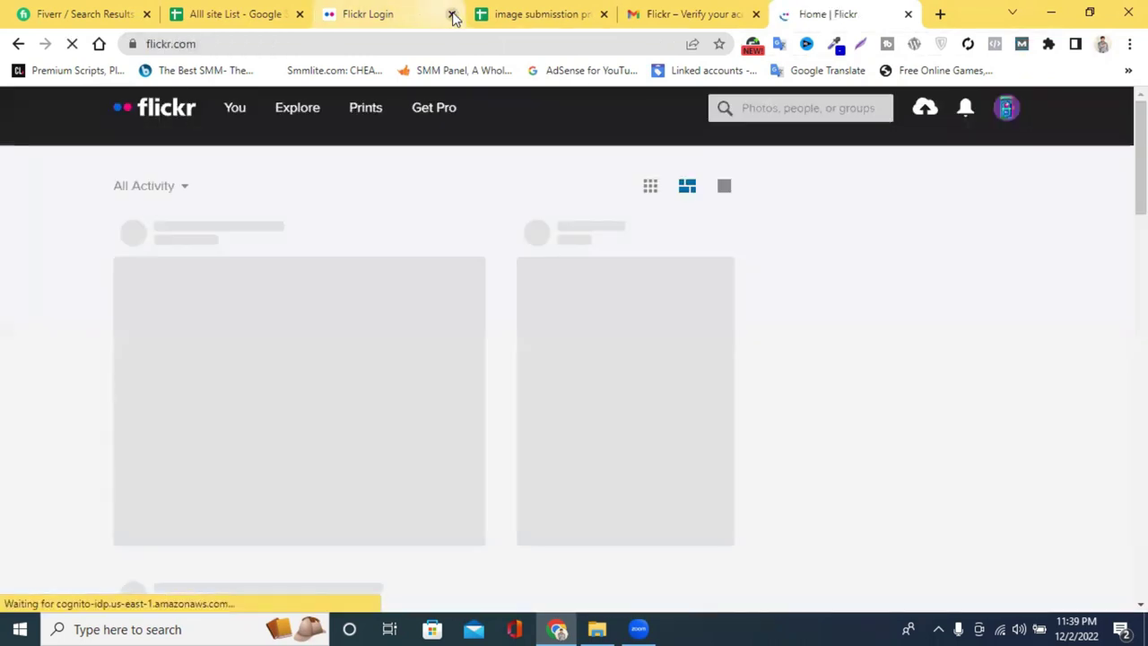
click(453, 15)
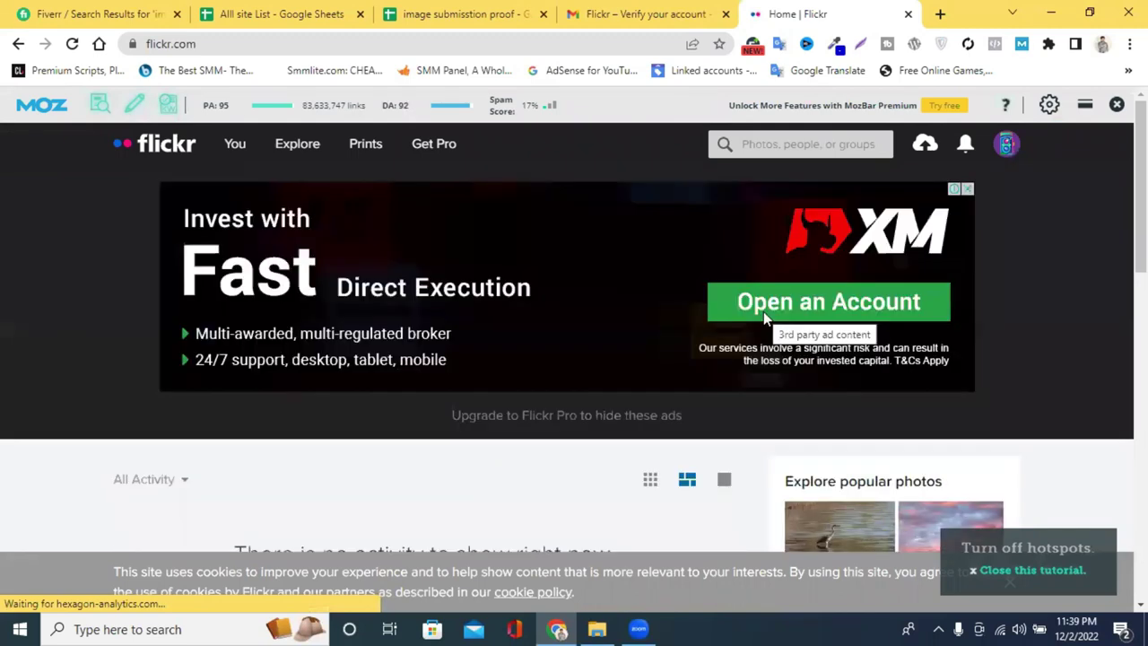
scroll(834, 296, down, 3)
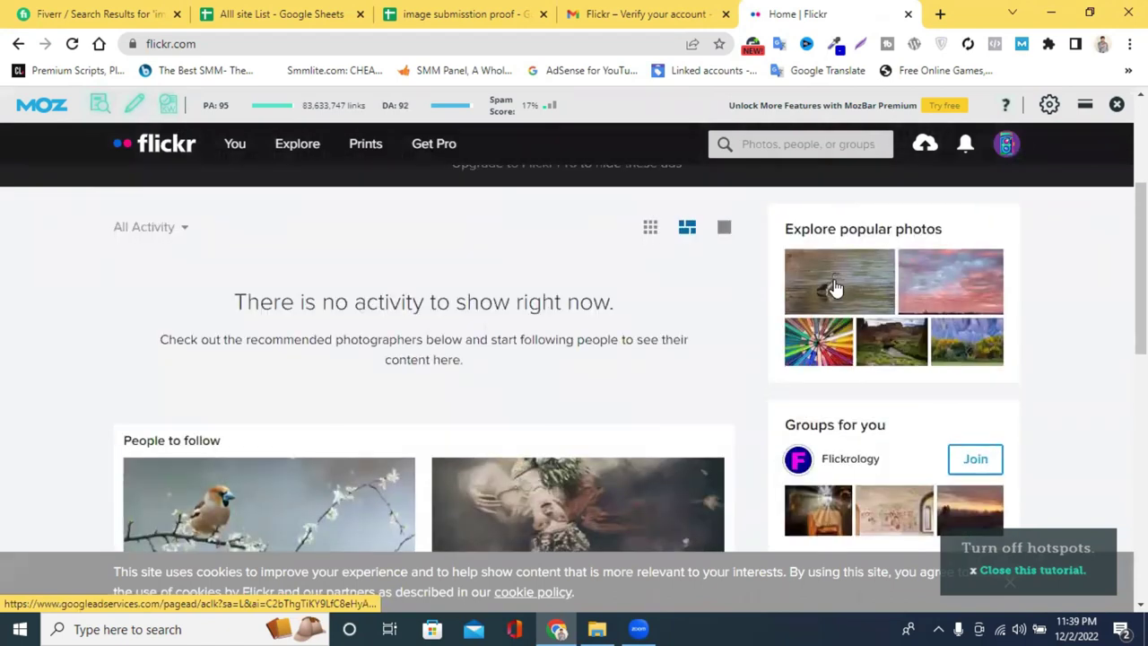
scroll(834, 287, up, 3)
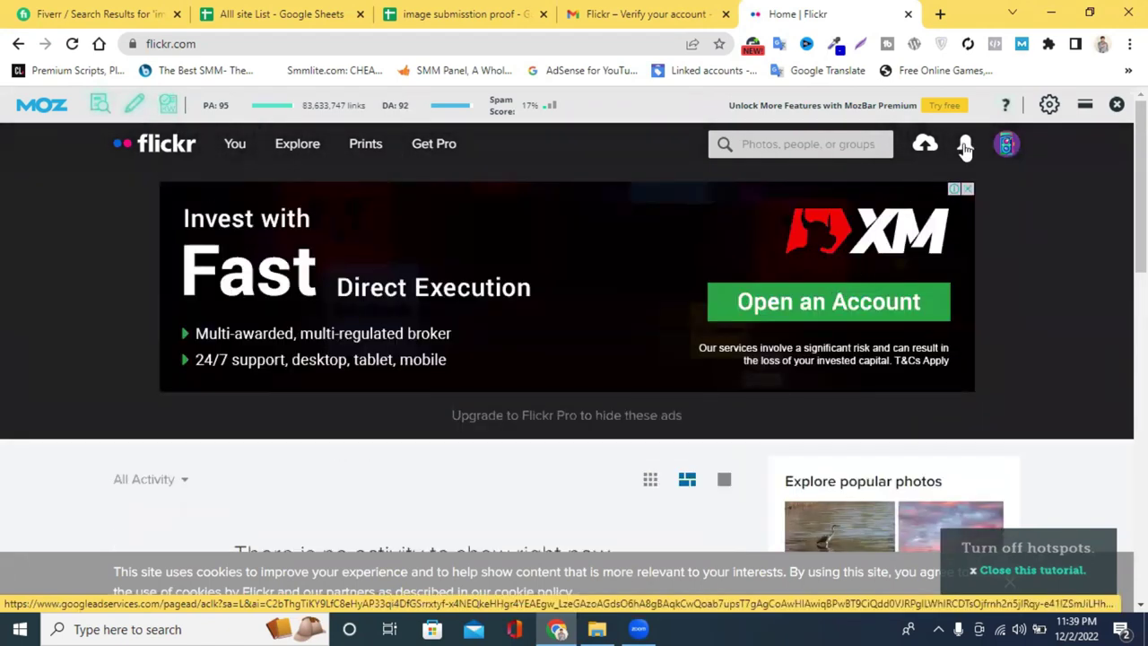
Add the image "learn digital marketing" from the Downloads folder to a new Flickr upload.
click(925, 149)
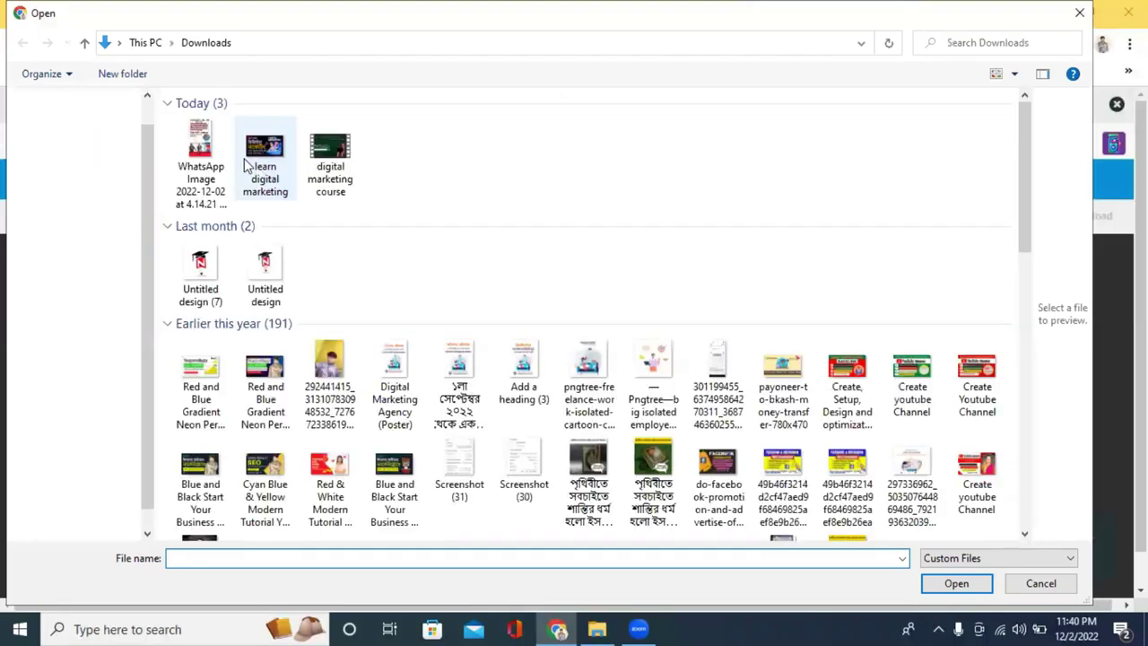
click(284, 160)
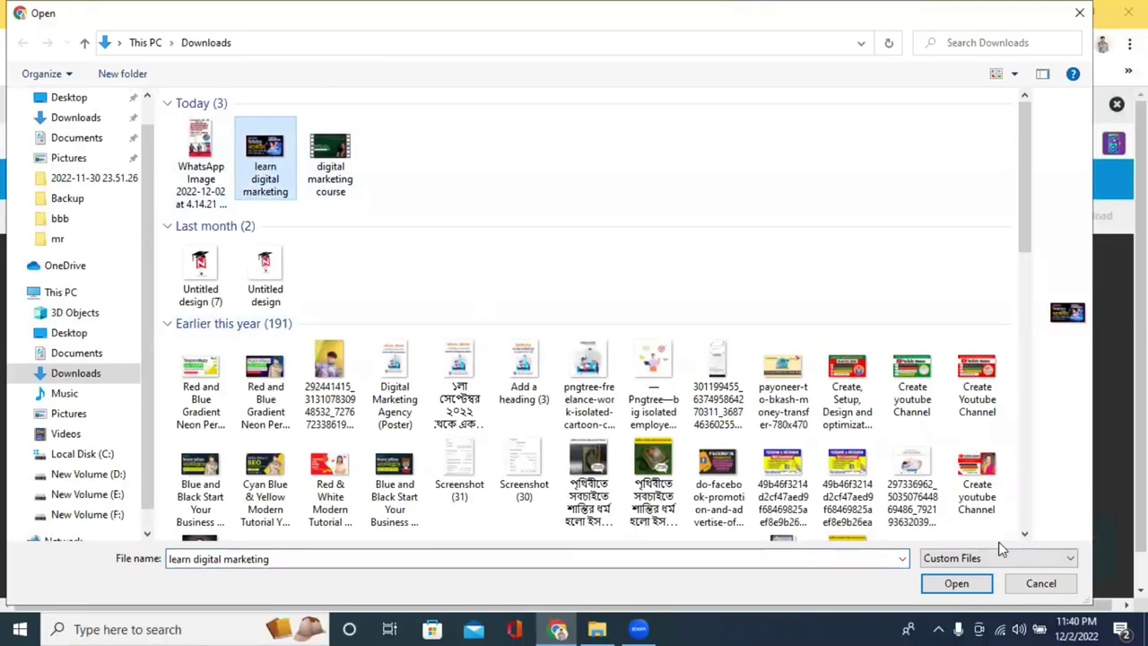
click(957, 583)
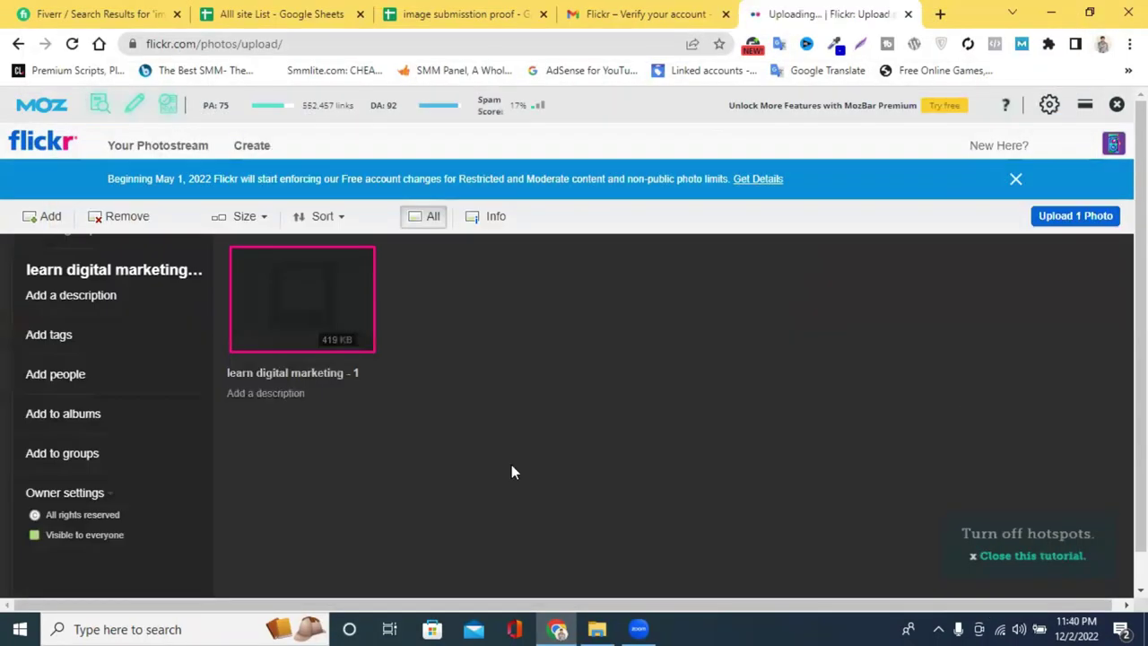
Change the photo's title to "learn digital marketing Online Full Course".
click(326, 375)
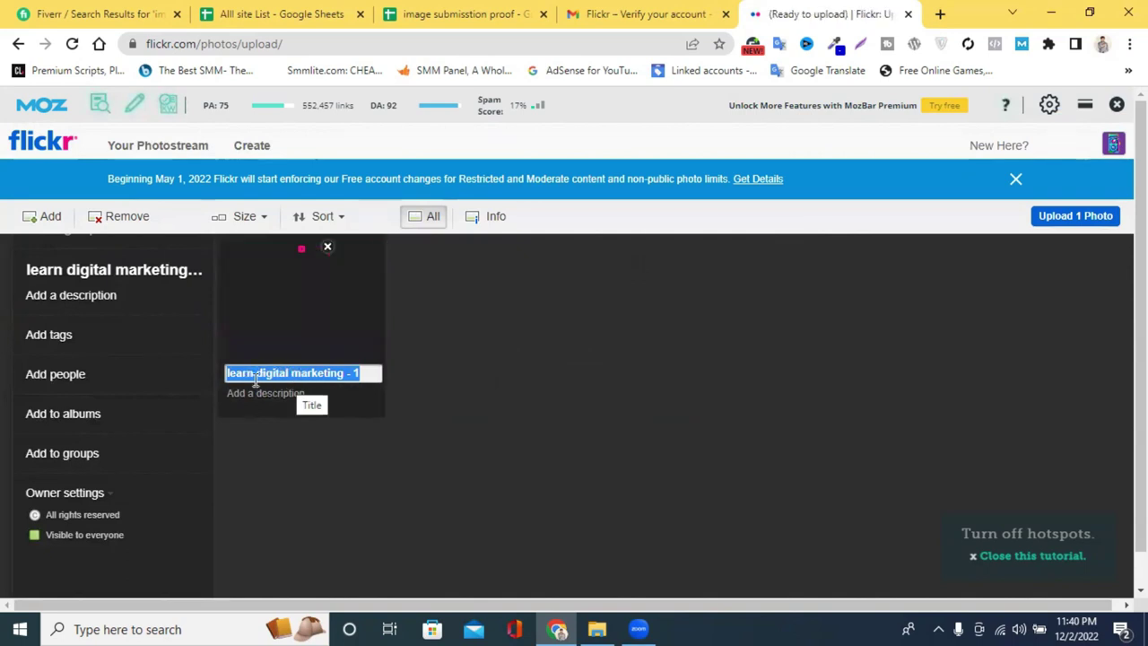
click(356, 375)
double_click(355, 375)
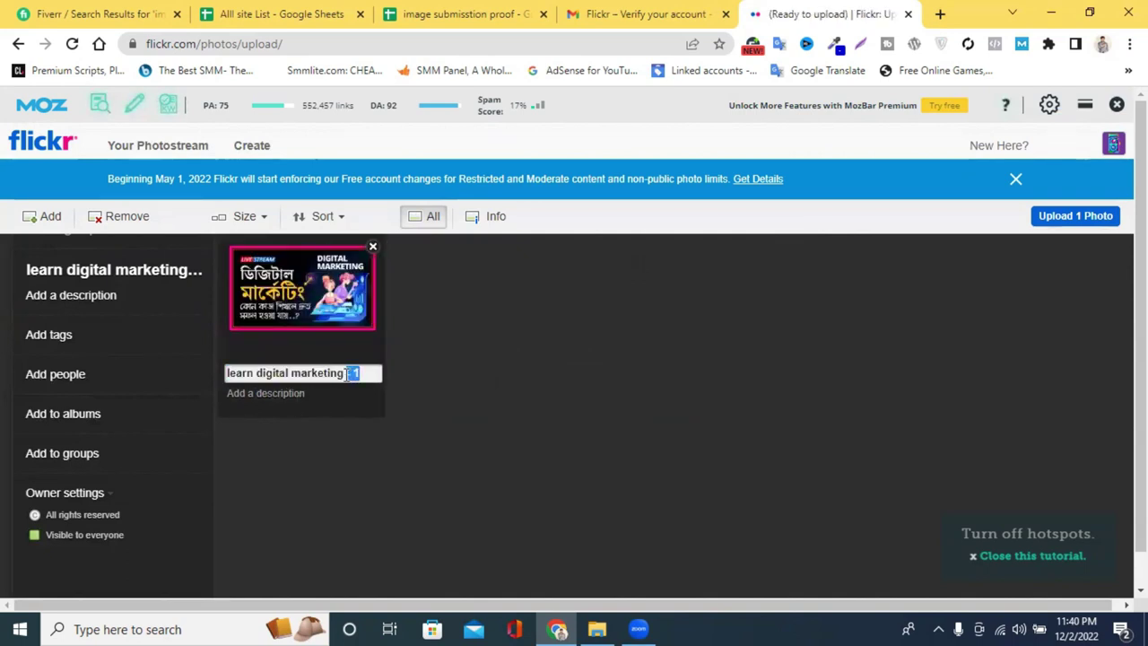
text(On)
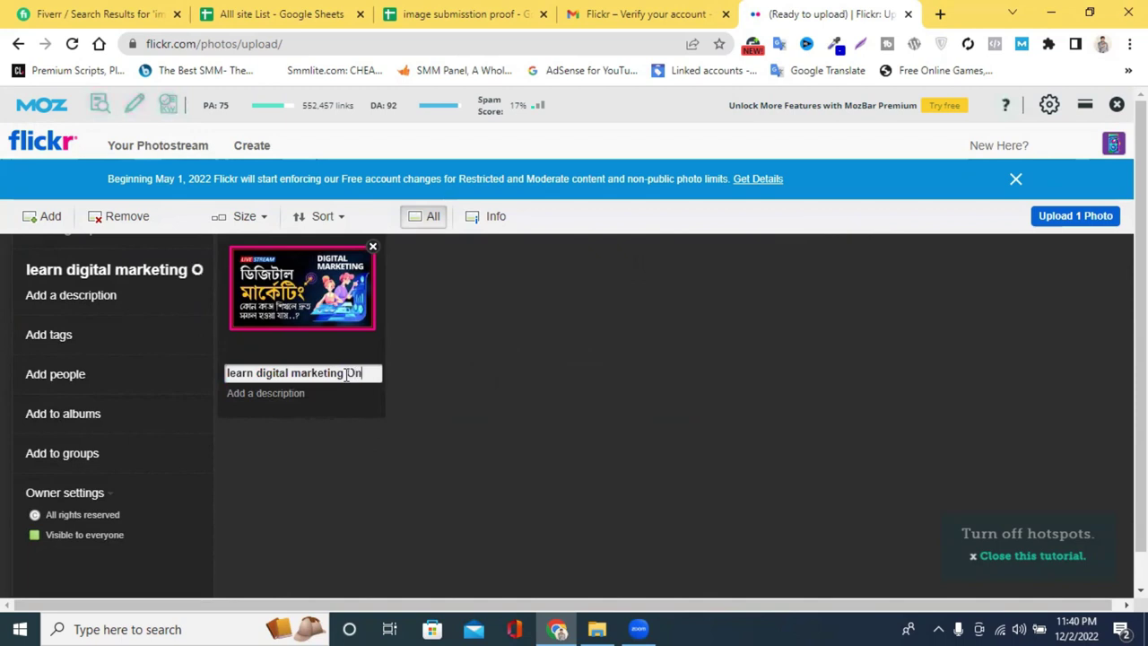
text(line F)
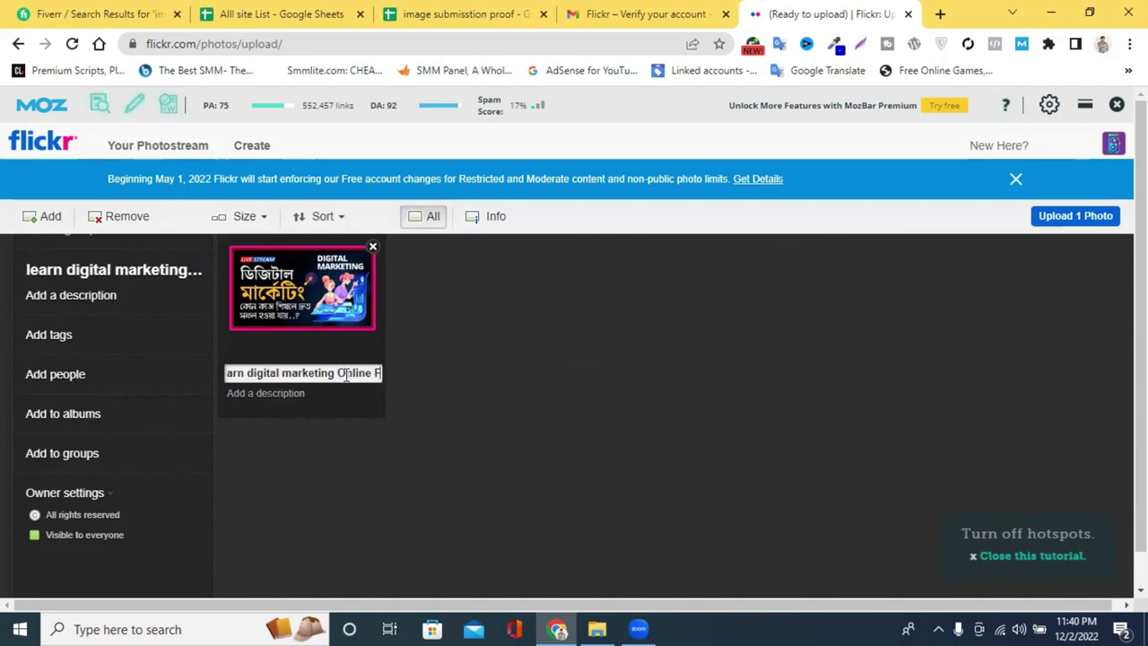
text(ull Course)
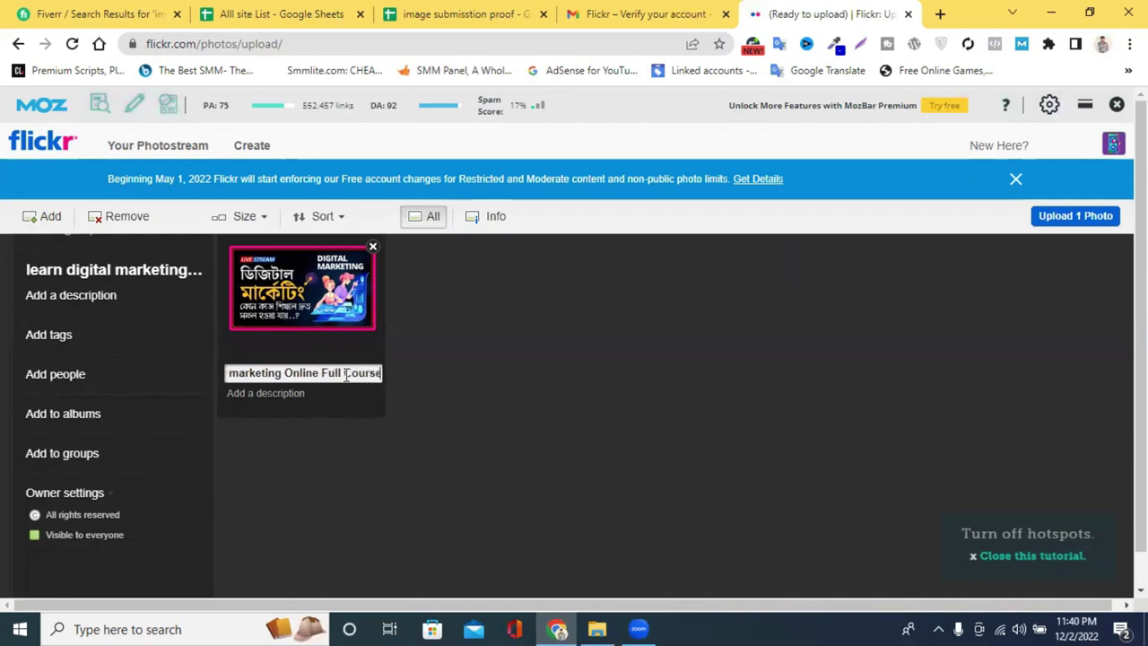
Add the description "Best Digital marketing online full course 2023" to the photo.
click(283, 392)
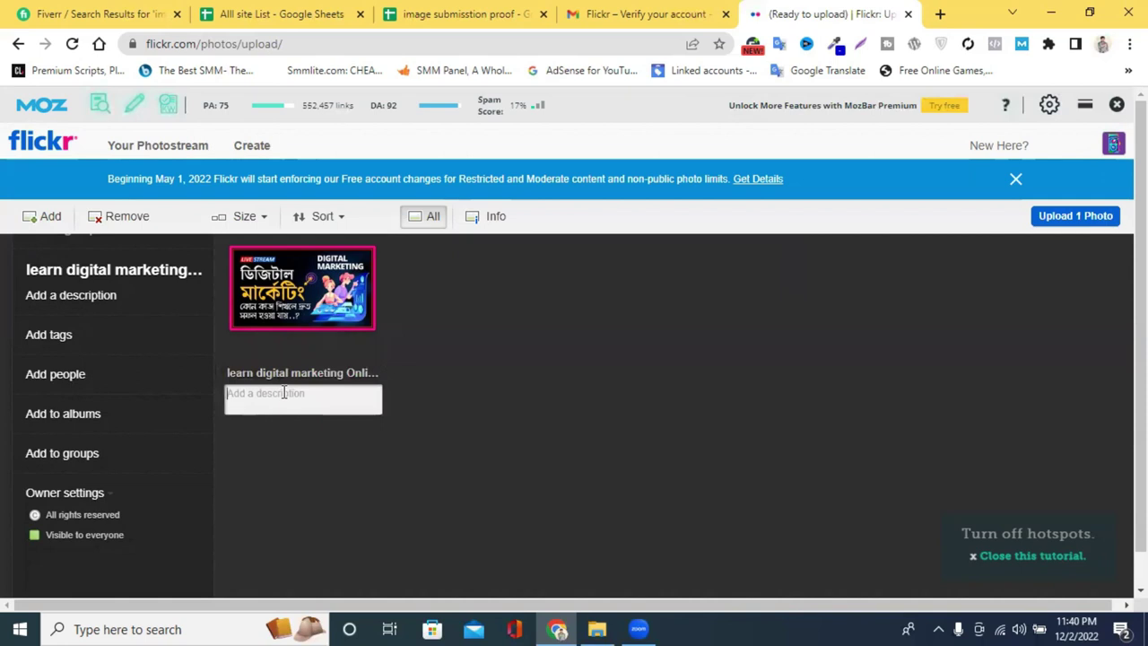
text(Best Digital marketi)
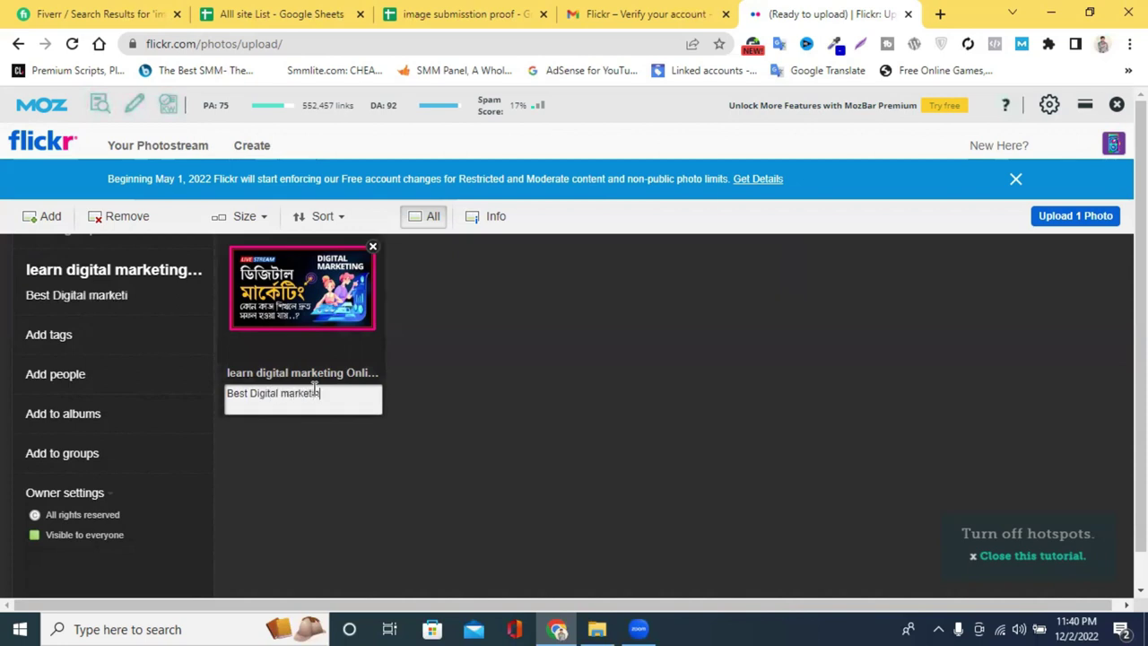
text(ng course)
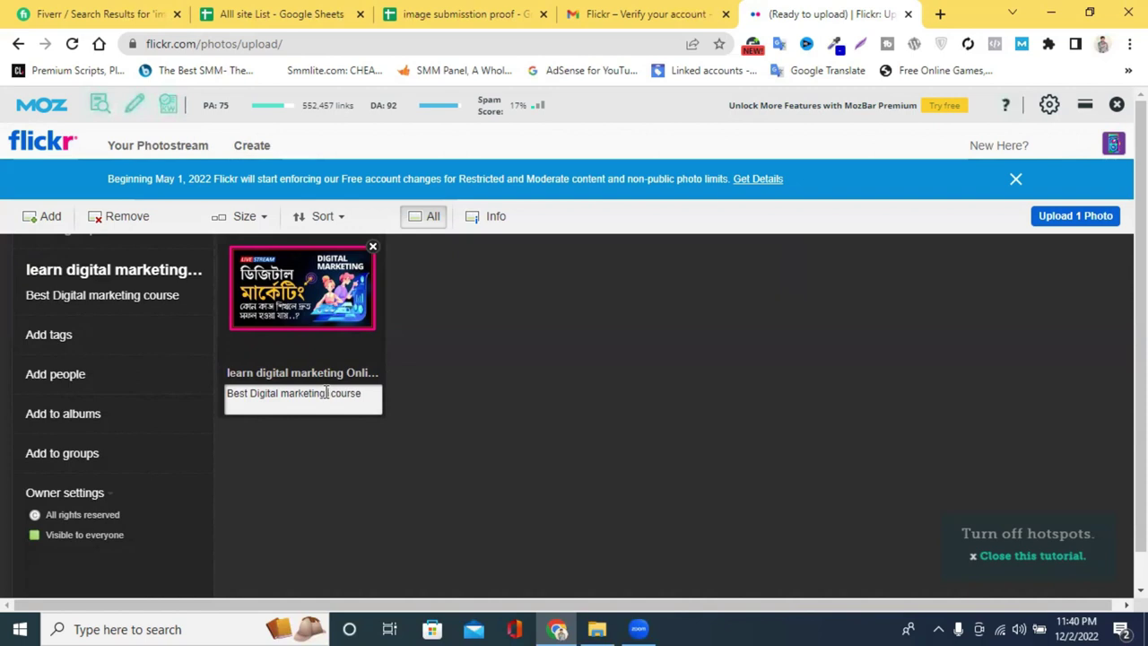
text(nline full)
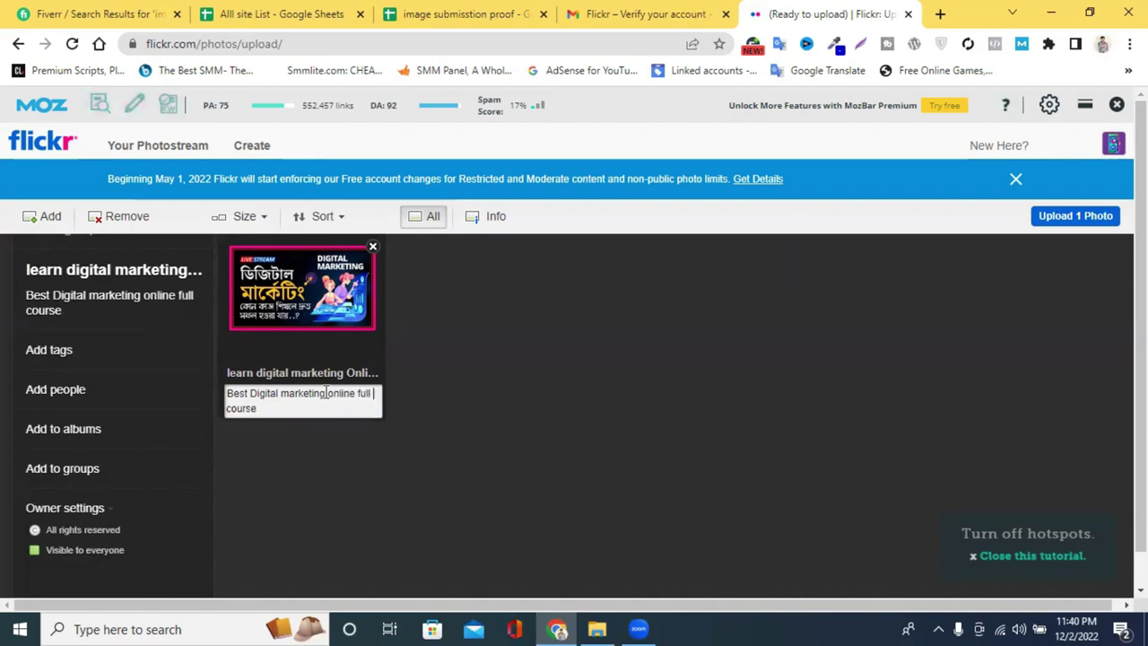
text( course 2023)
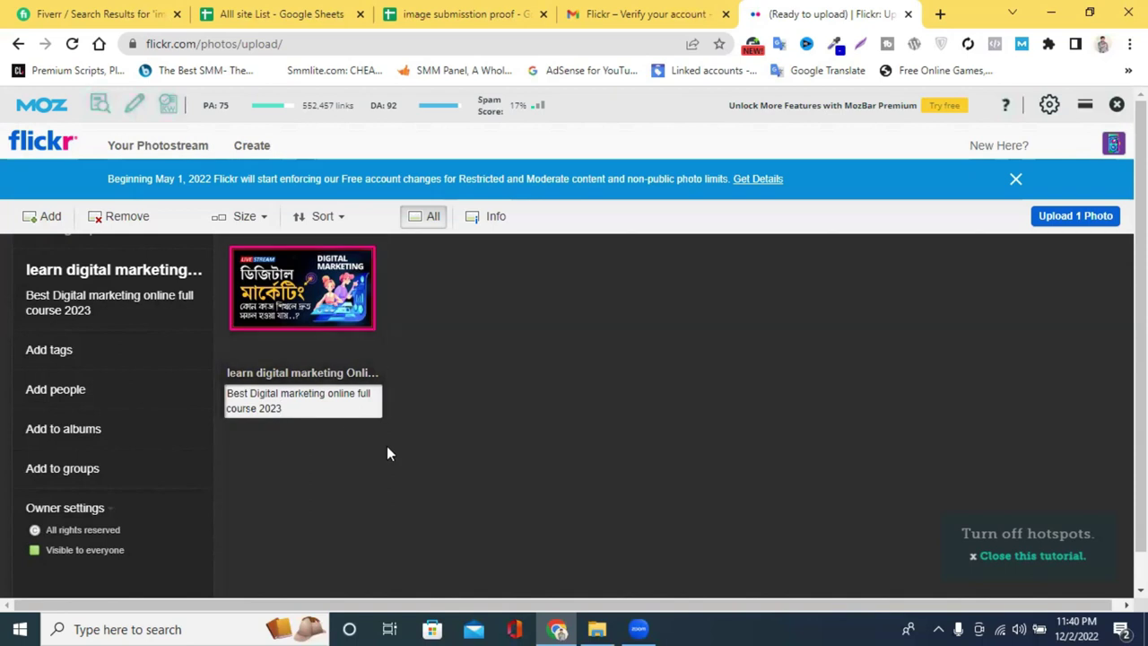
click(384, 478)
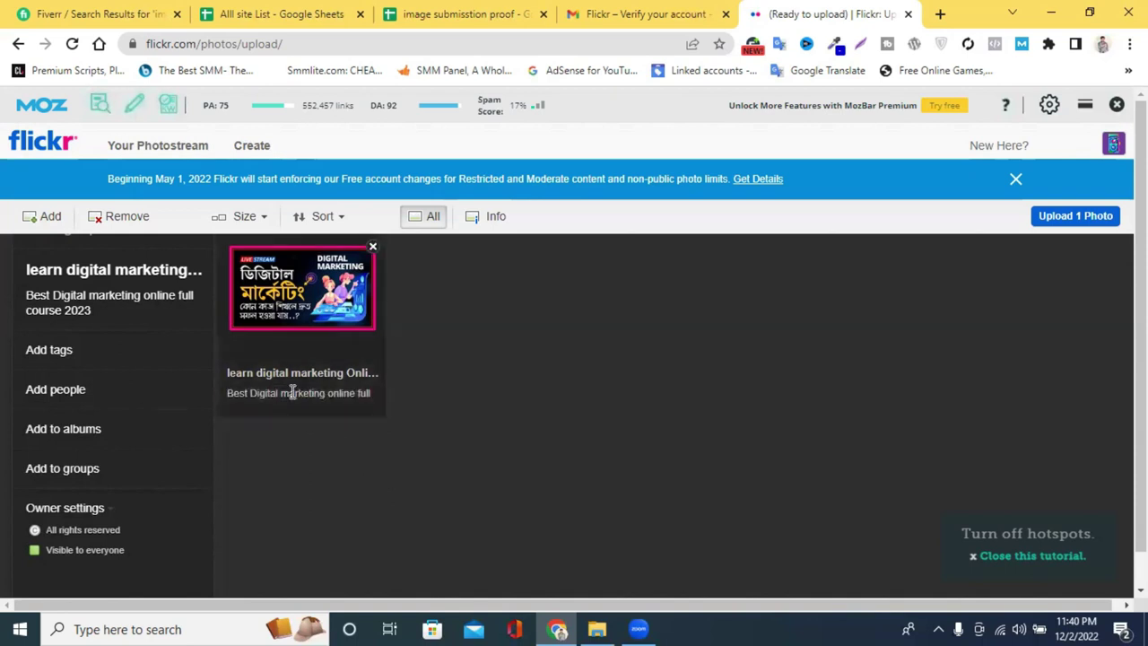
click(291, 392)
scroll(579, 434, down, 1)
click(846, 460)
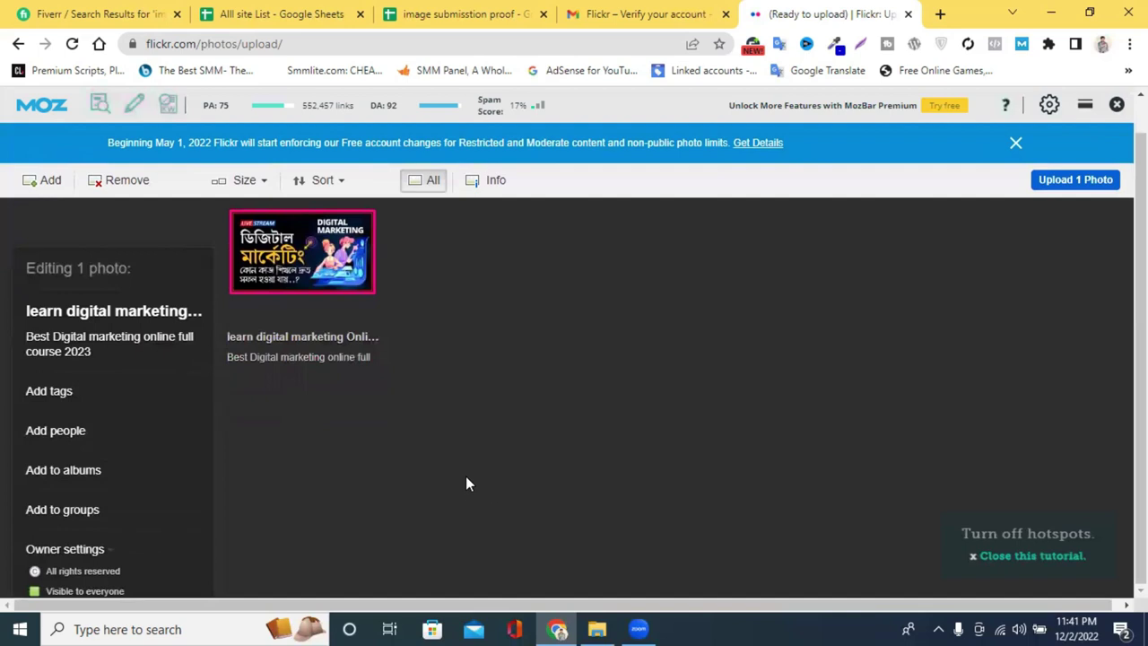
Tag the photo with "digital marketing".
click(82, 397)
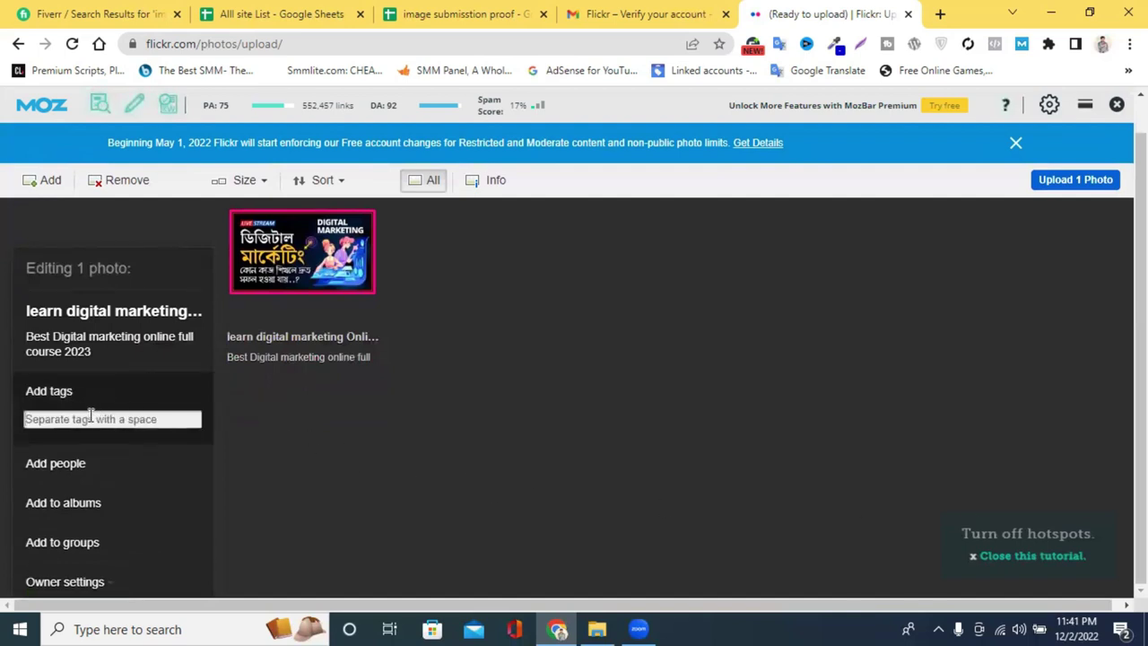
text(digital)
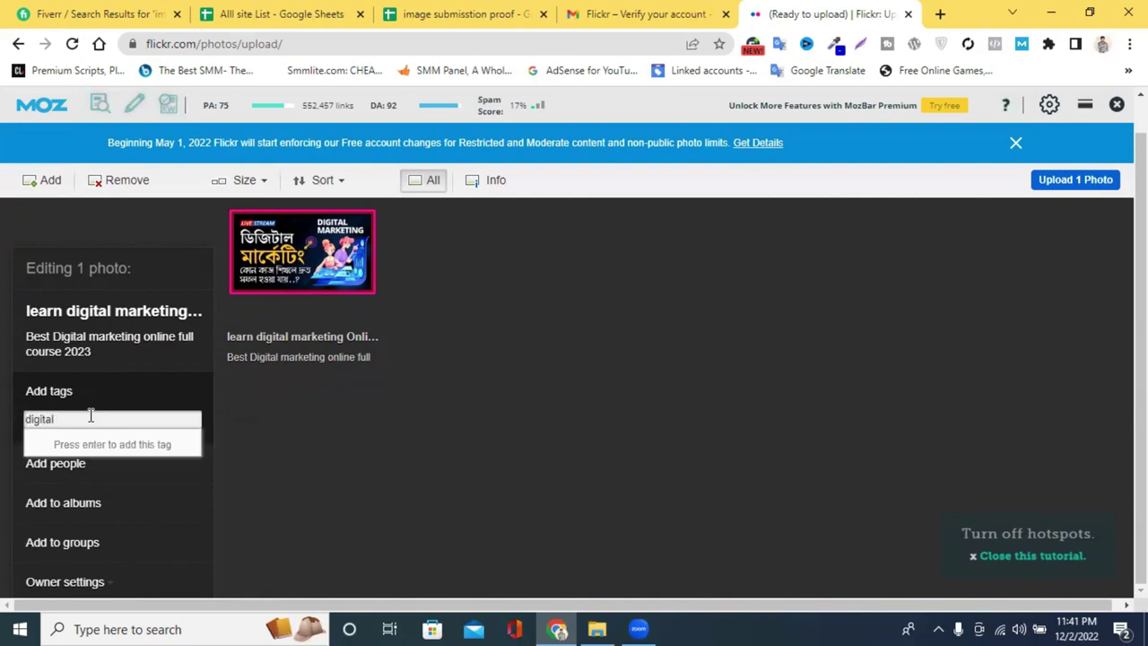
text( marketing)
key(Return)
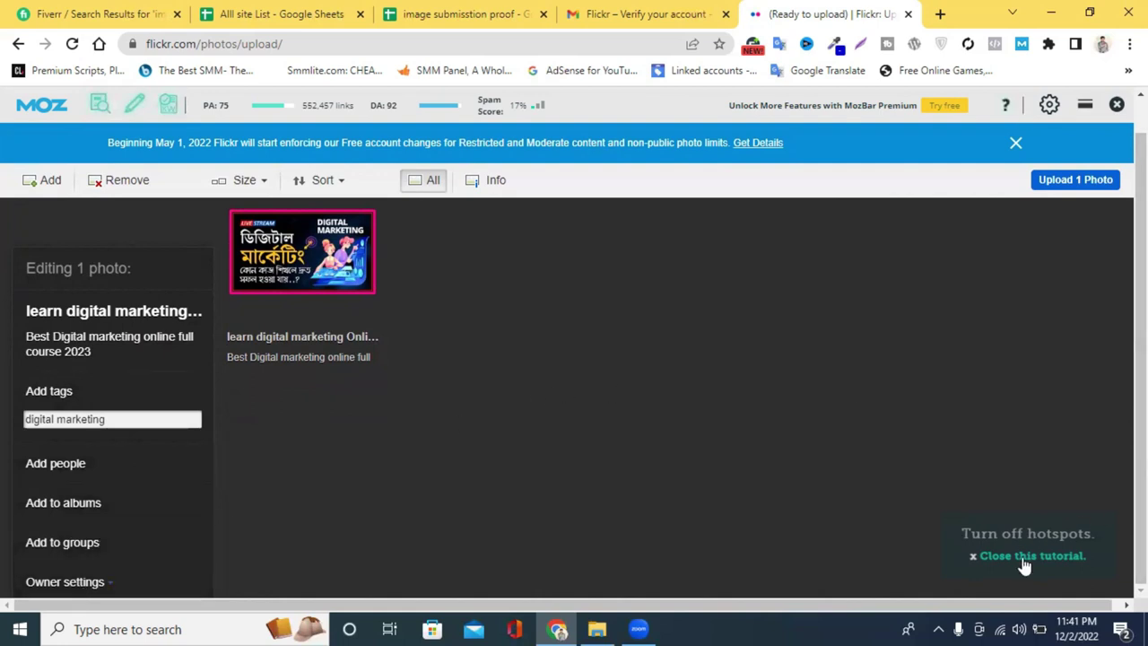
scroll(538, 412, up, 1)
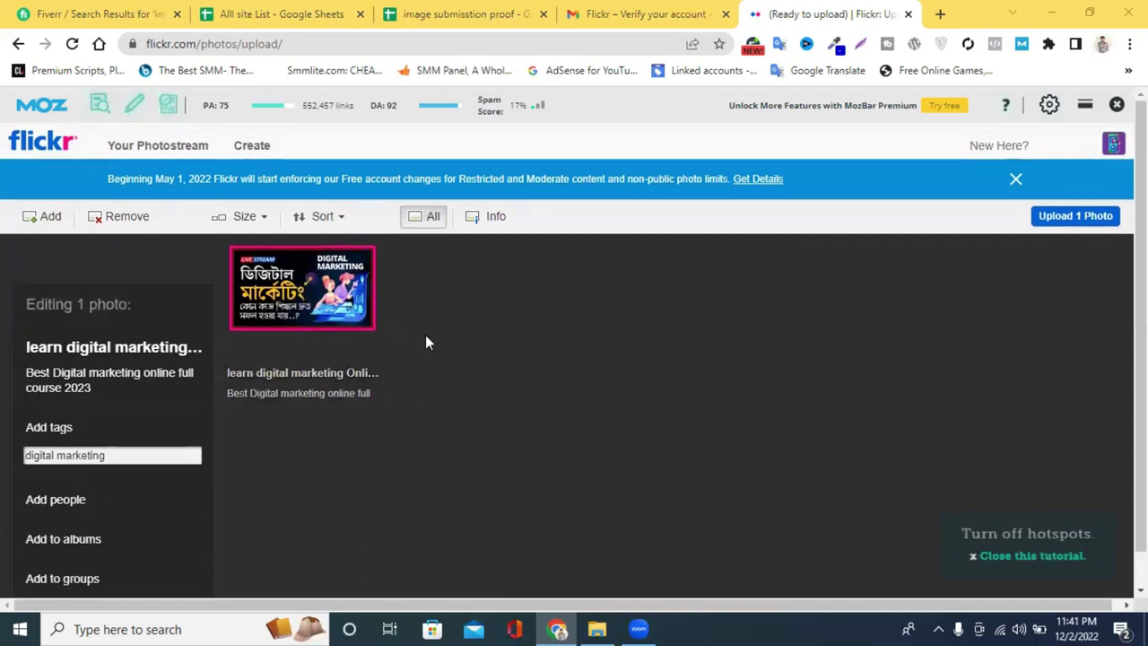
click(1063, 220)
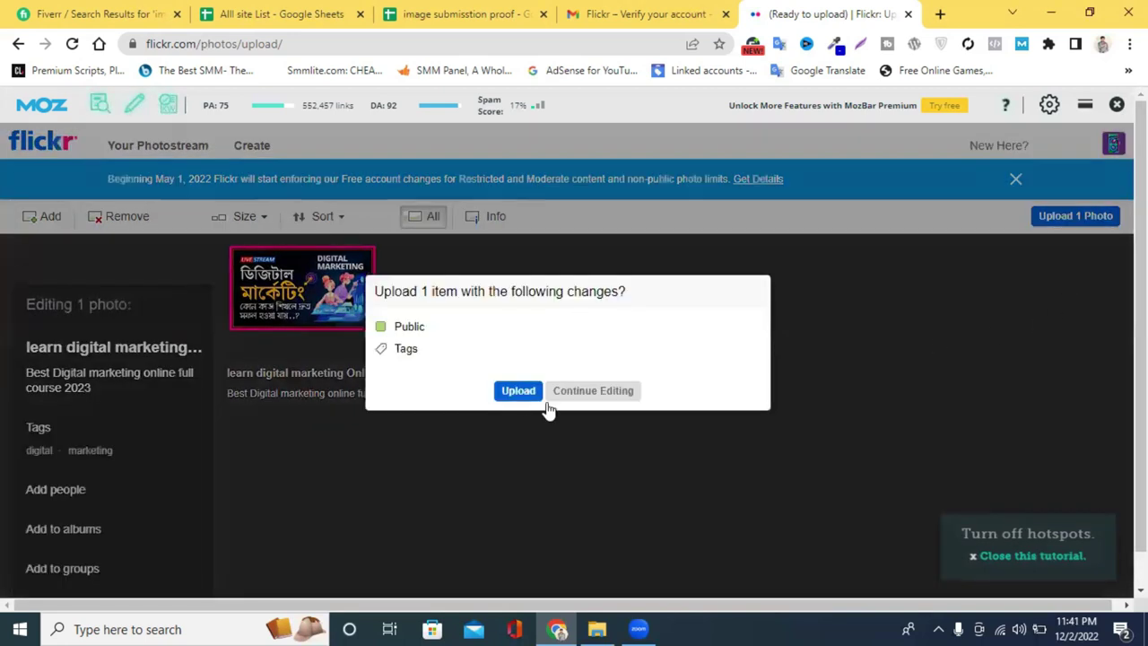
click(519, 392)
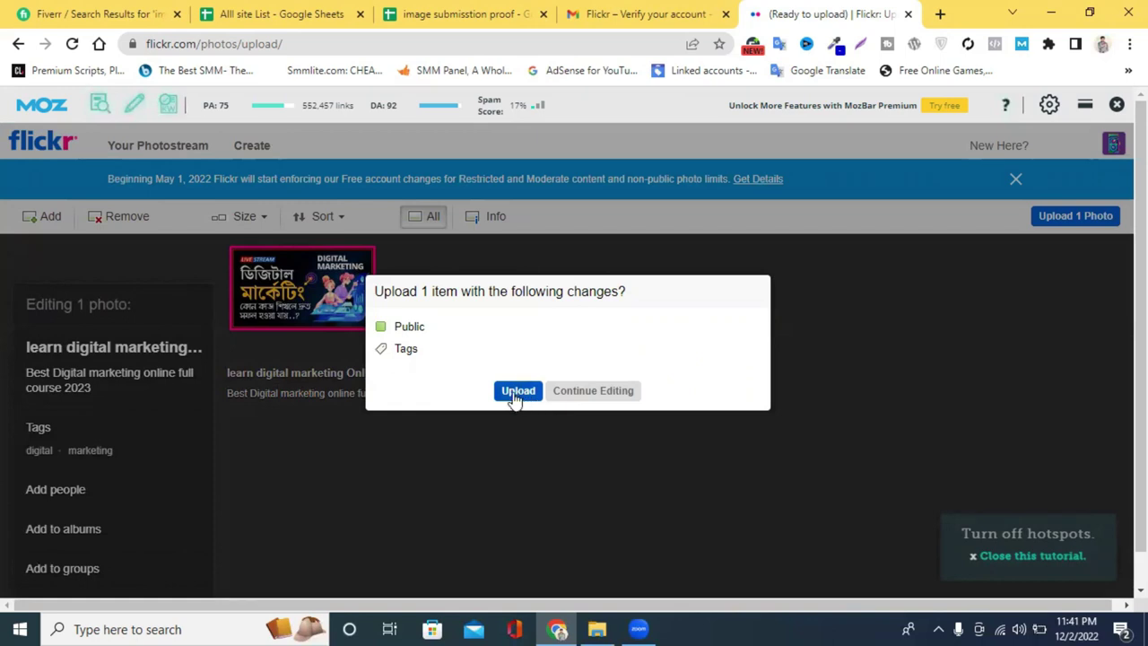
click(622, 392)
Insert two line breaks after "course 2023" in the photo's description.
click(314, 406)
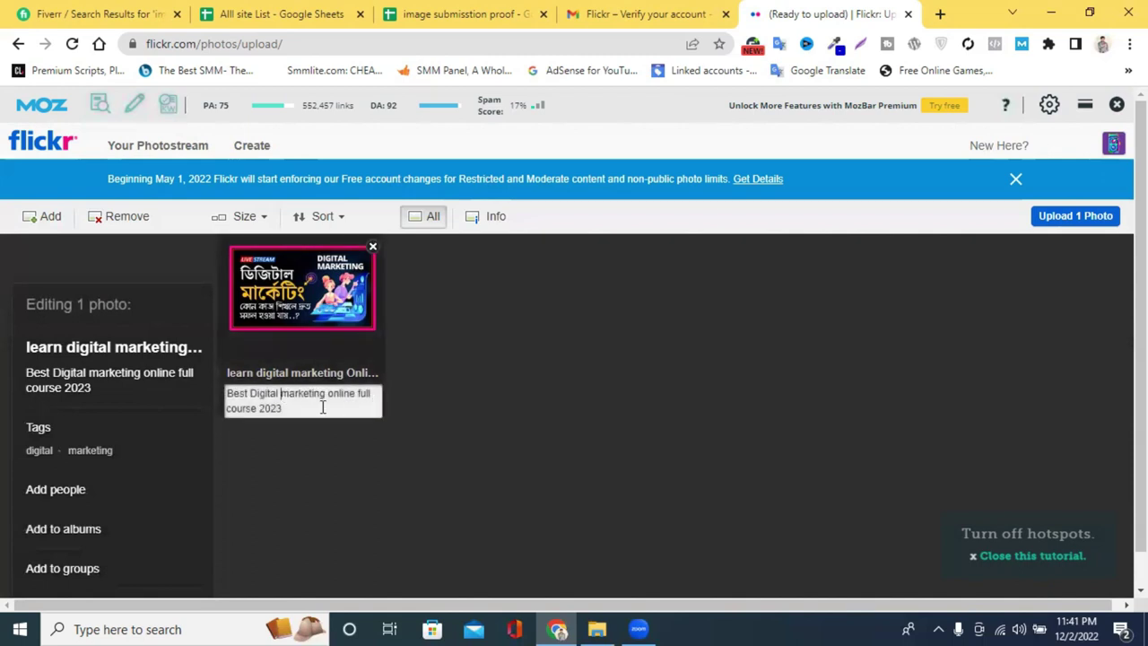
key(Return)
key(Return)
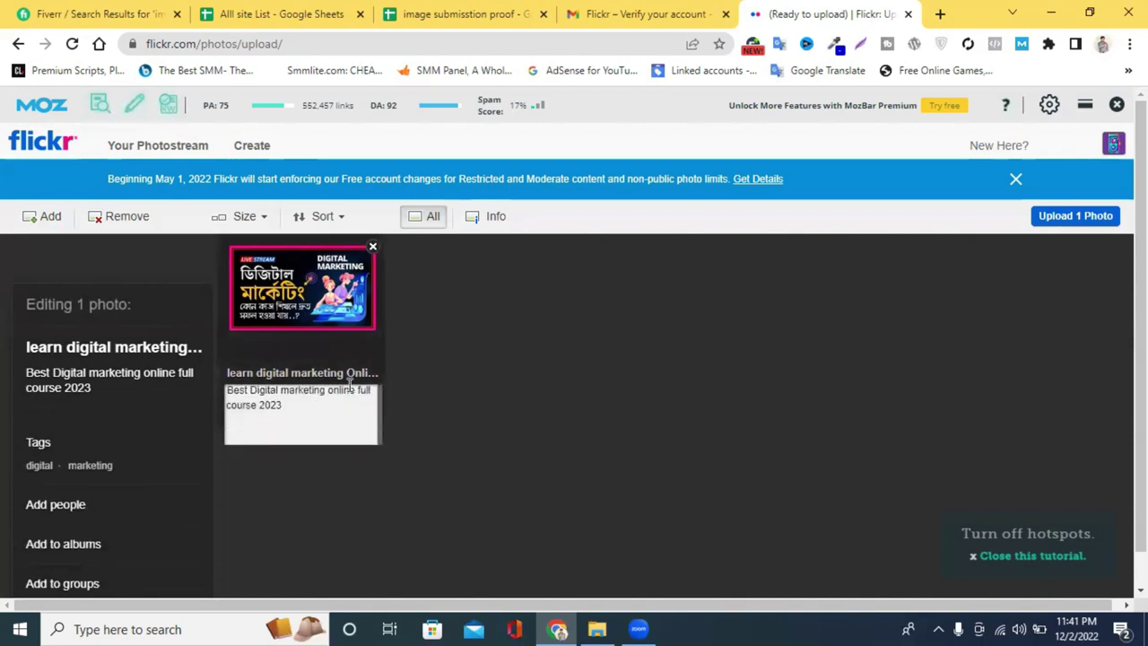
Copy the website address newlifelearningitinstitute.com from the address suggestion in a new browser tab.
double_click(940, 13)
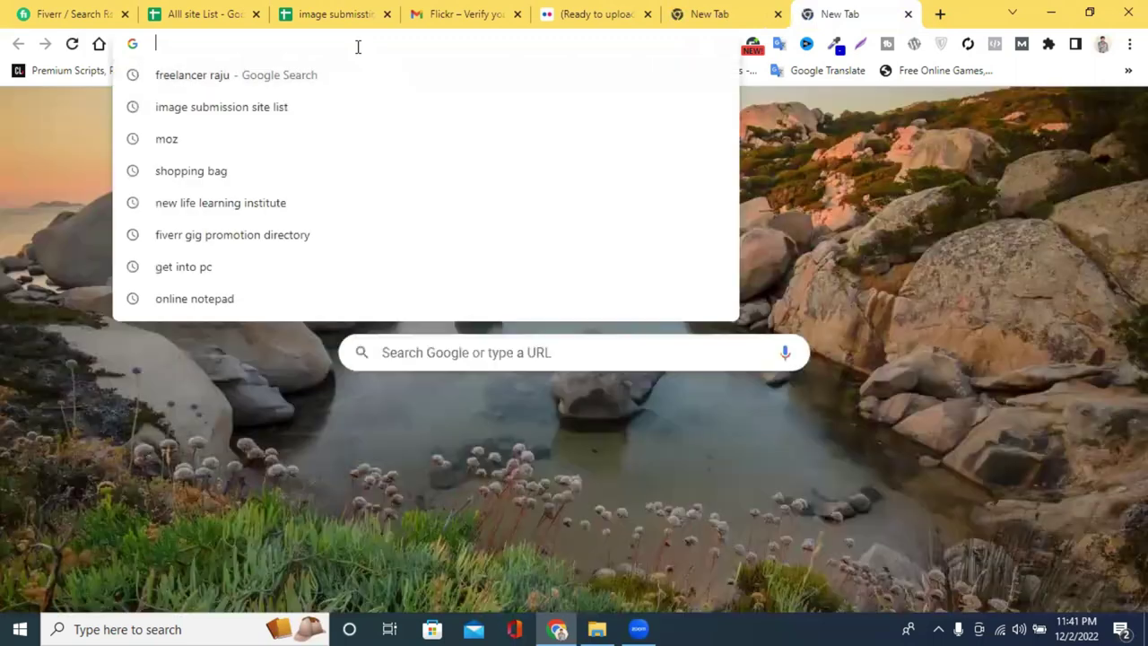
text(ne)
key(Right)
double_click(357, 45)
triple_click(357, 45)
right_click(375, 48)
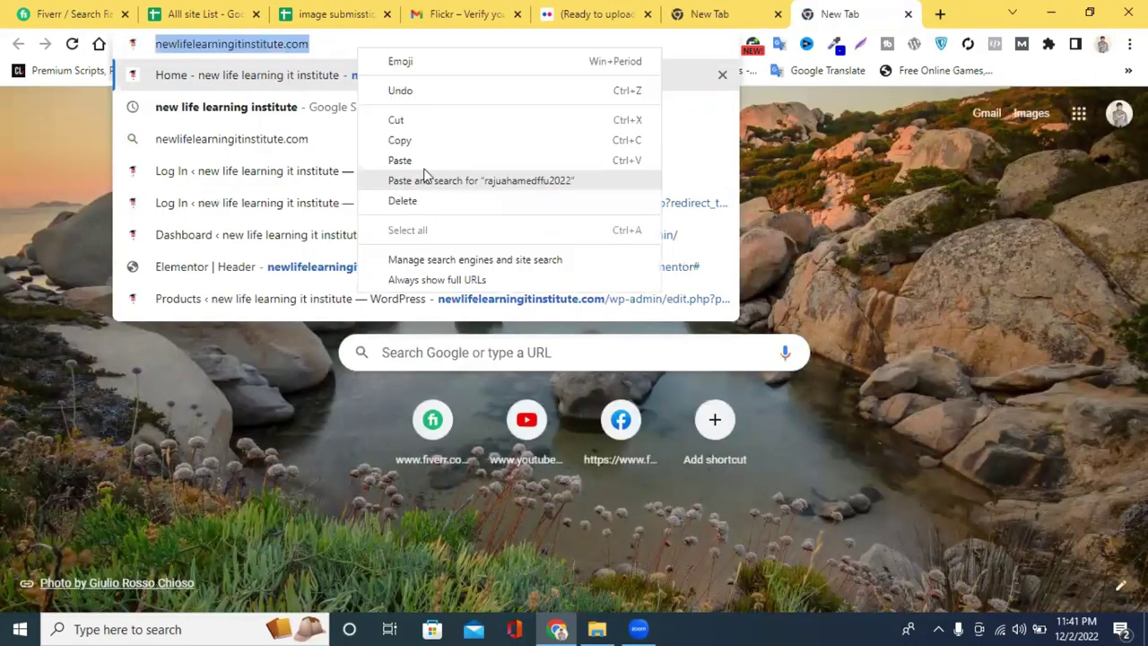
click(445, 140)
click(575, 11)
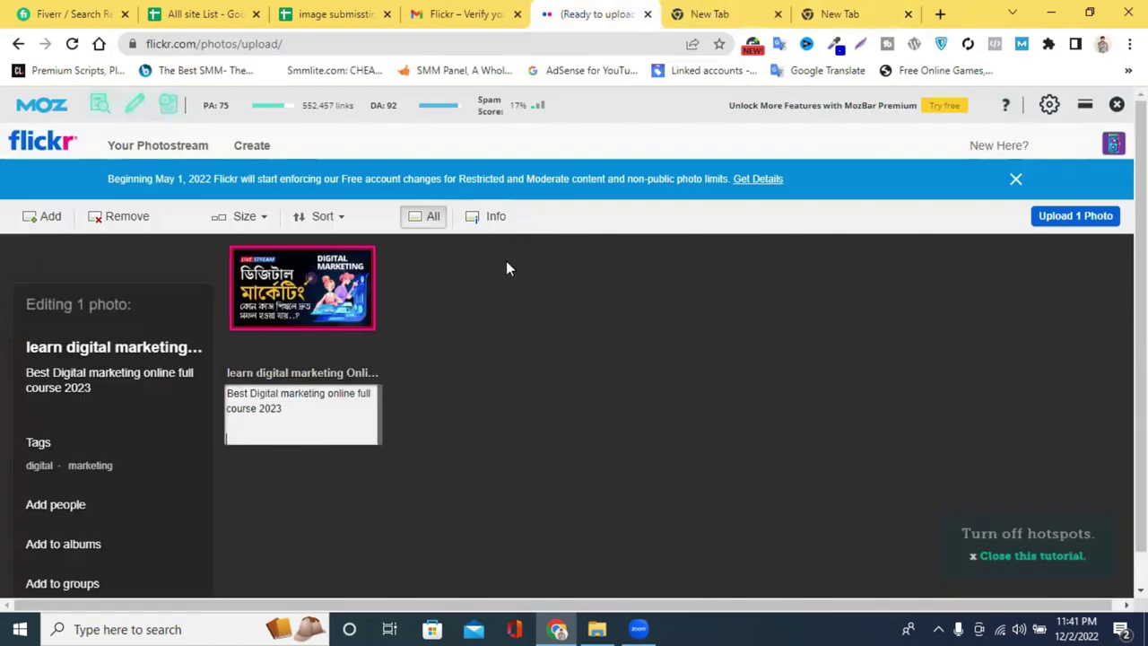
key(ctrl+v)
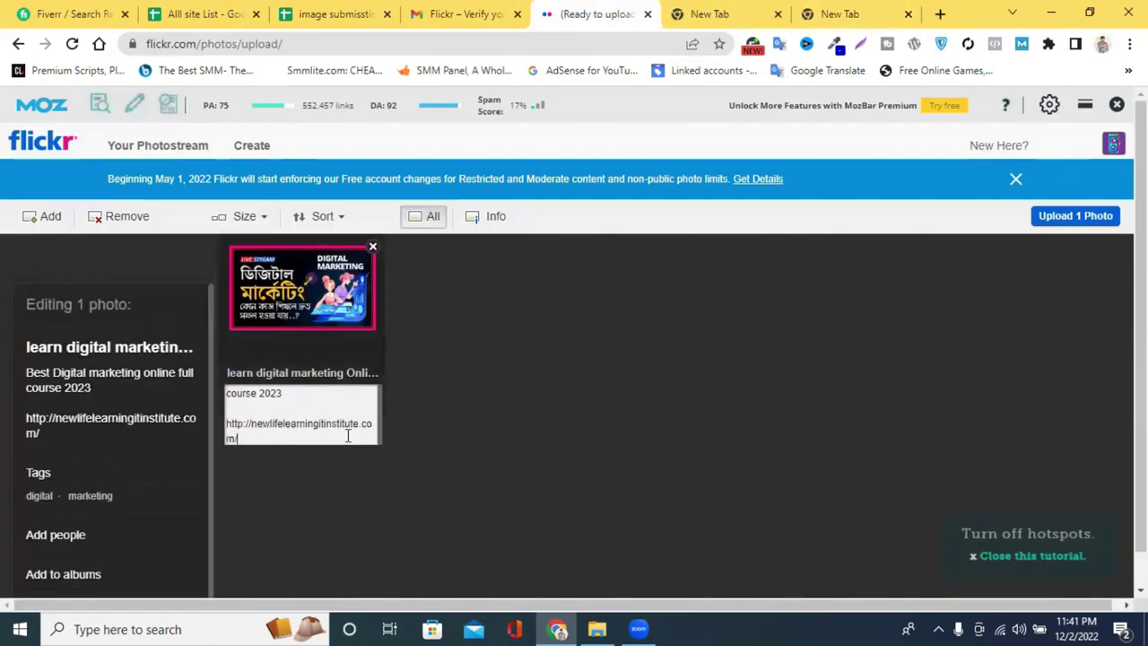
scroll(628, 476, down, 1)
click(453, 480)
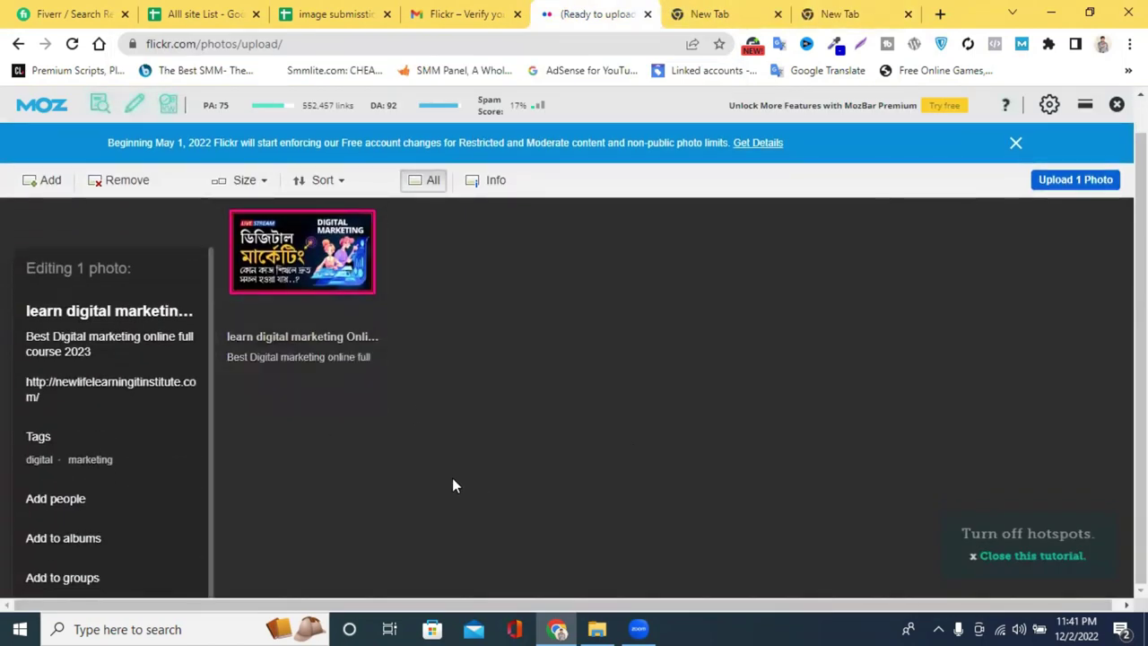
click(303, 359)
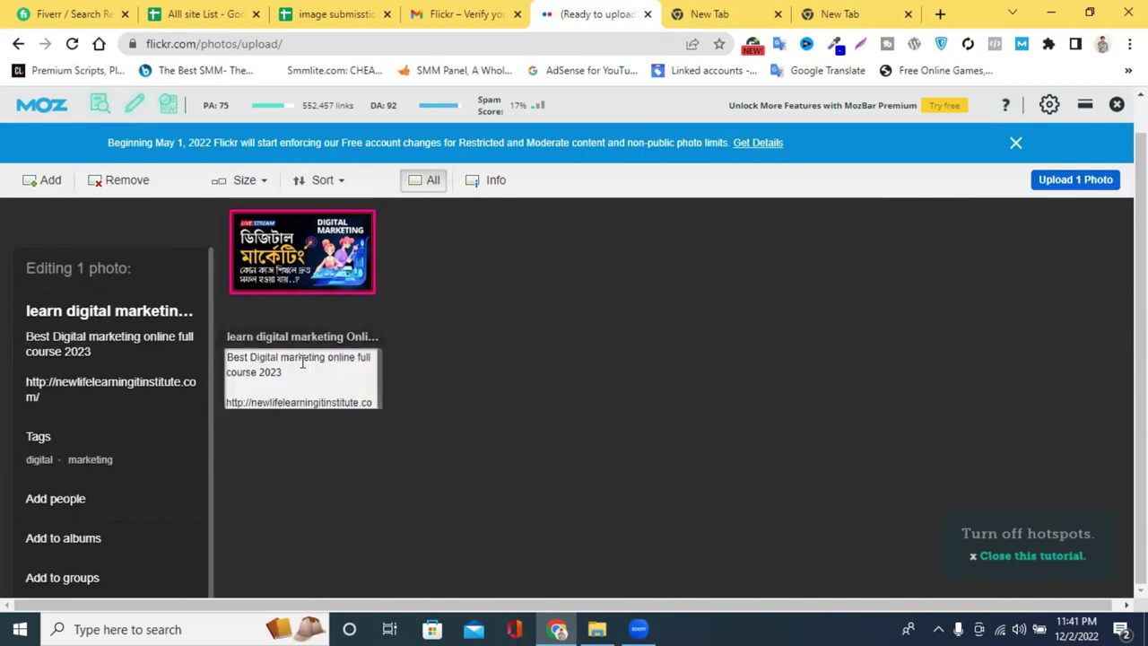
click(802, 332)
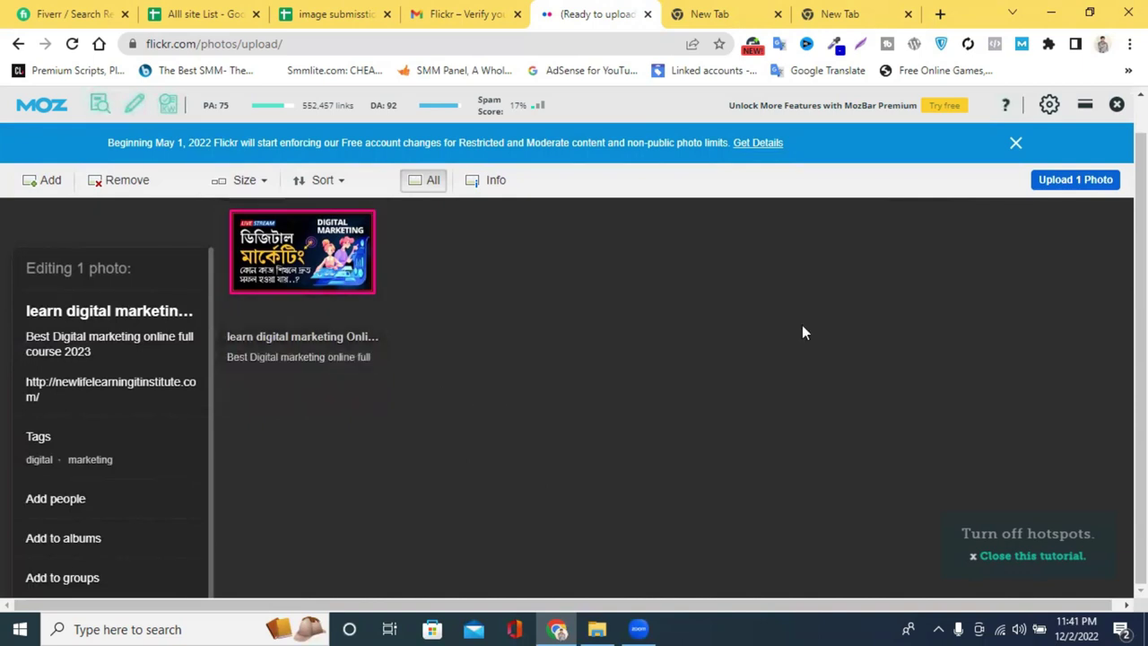
Upload the photo to Flickr and continue to the photostream.
click(1073, 182)
click(518, 391)
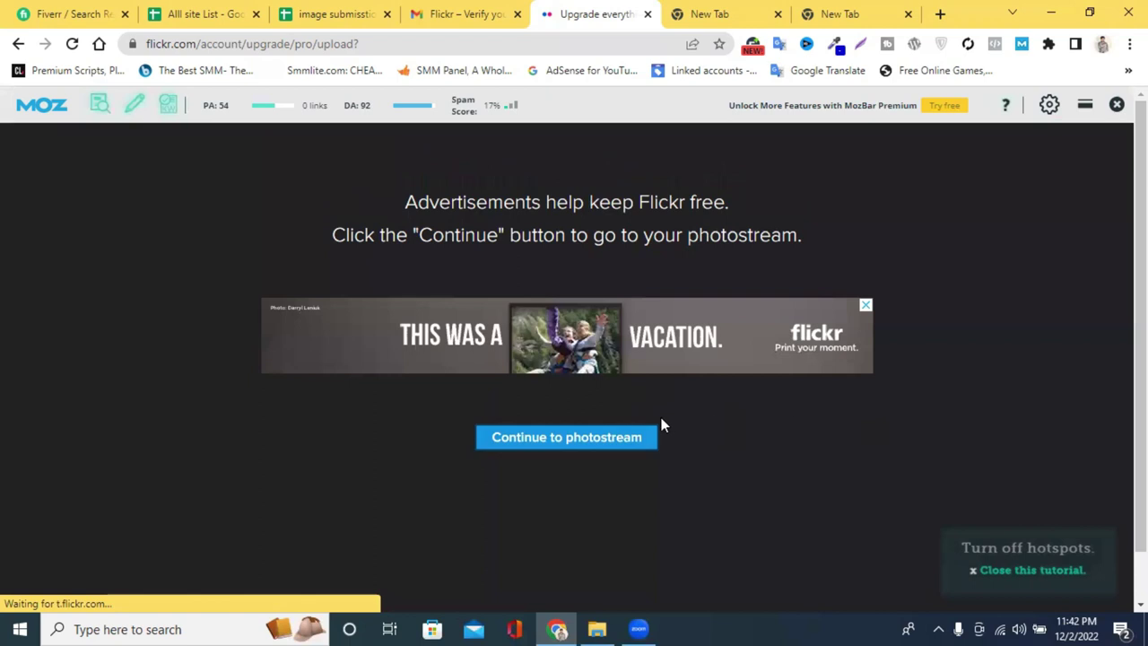
click(559, 438)
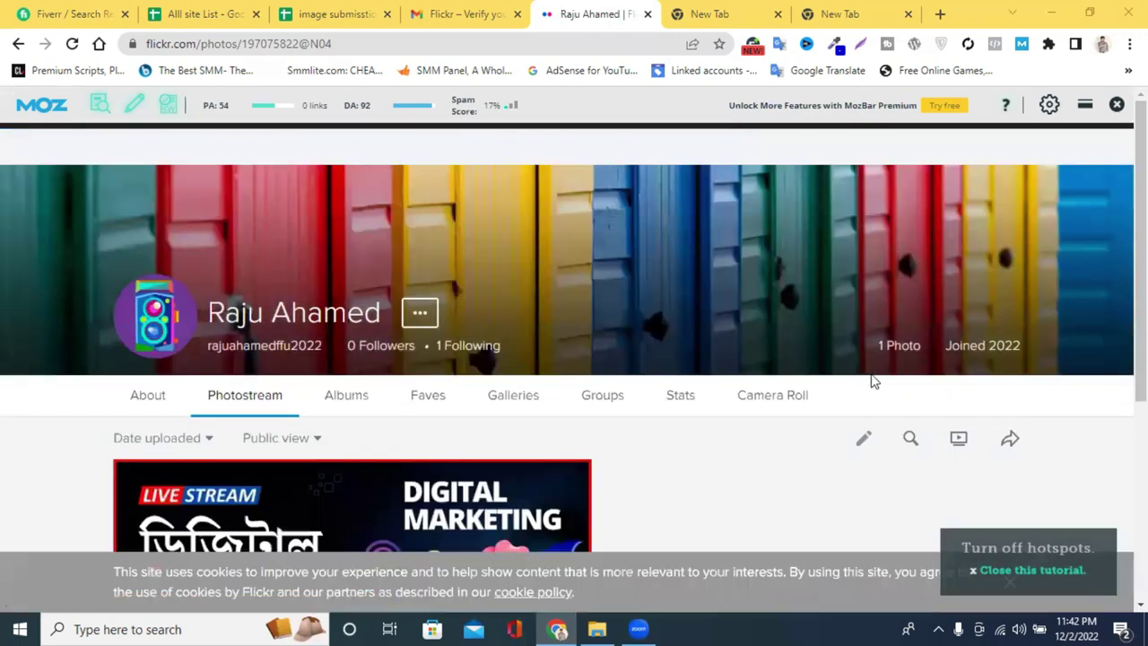
Examine the uploaded digital marketing image and the profile header on the Flickr photostream page.
scroll(866, 381, down, 3)
scroll(816, 392, down, 2)
scroll(708, 339, up, 5)
scroll(595, 281, down, 5)
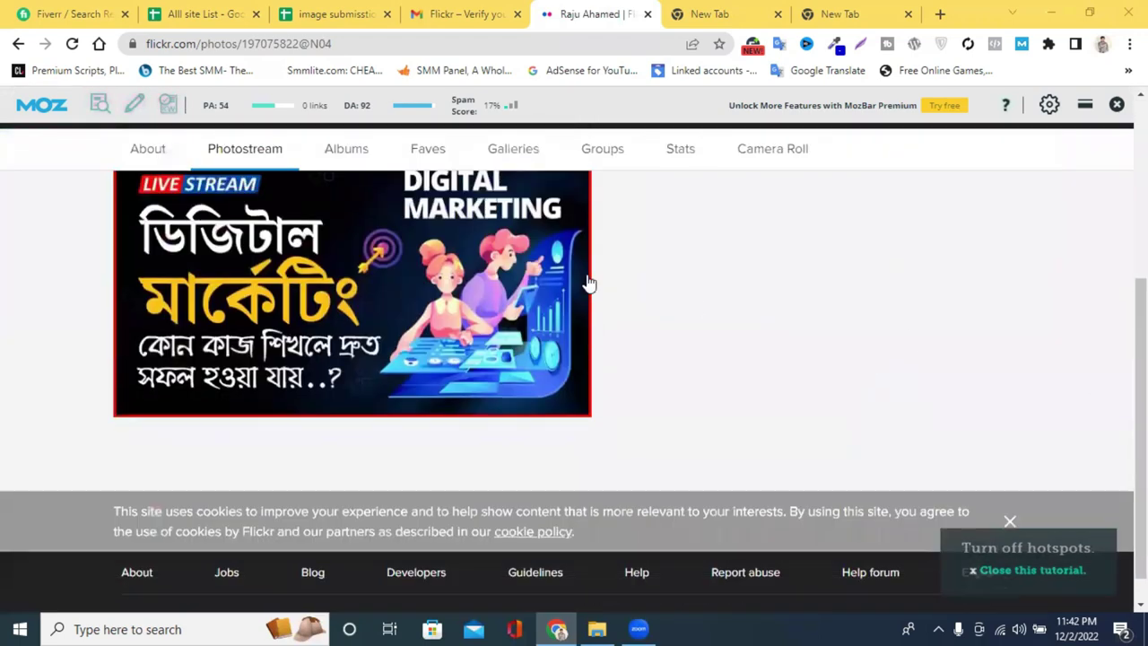
scroll(500, 399, up, 5)
scroll(500, 399, down, 2)
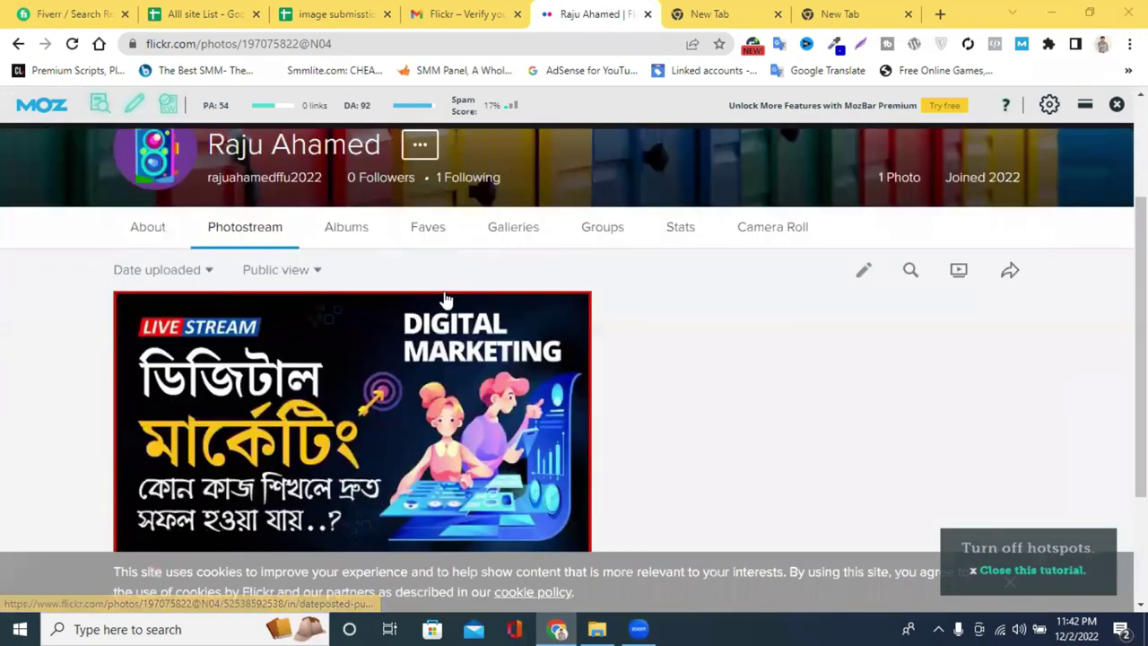
scroll(446, 301, down, 1)
scroll(446, 300, down, 1)
scroll(539, 303, up, 2)
scroll(584, 302, down, 1)
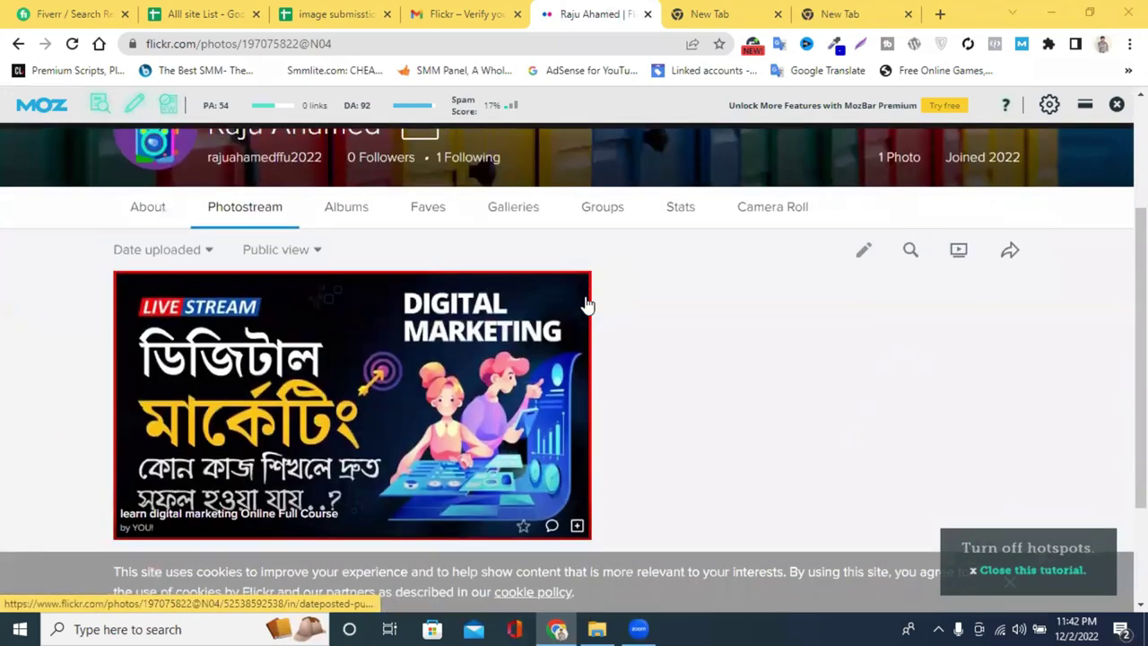
scroll(532, 314, up, 1)
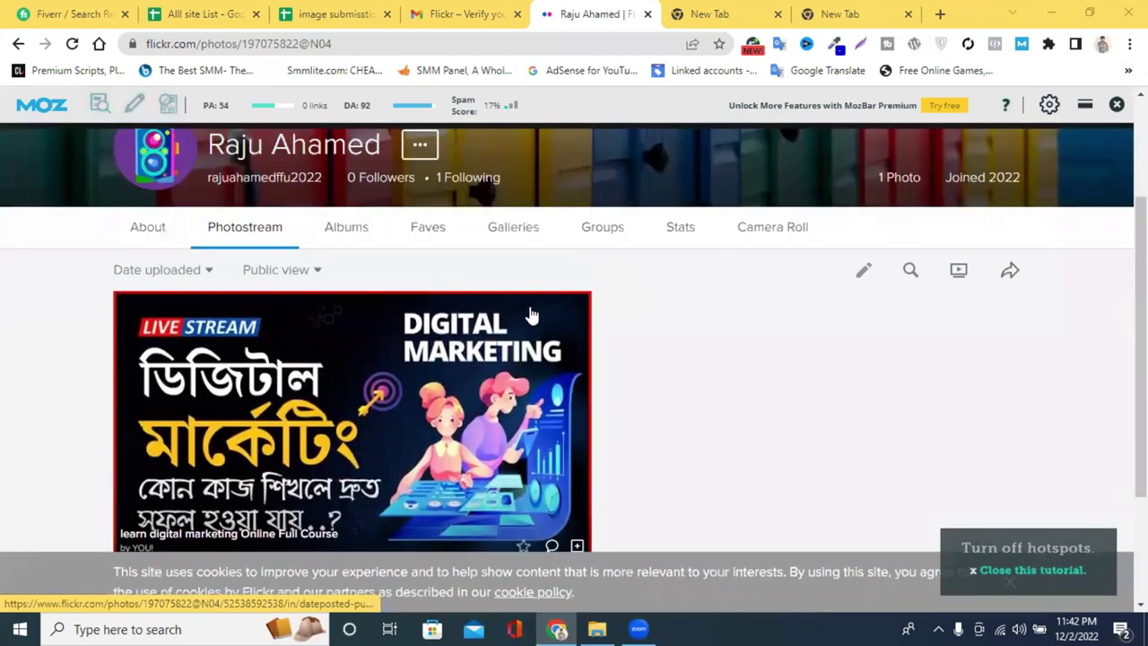
scroll(531, 314, up, 1)
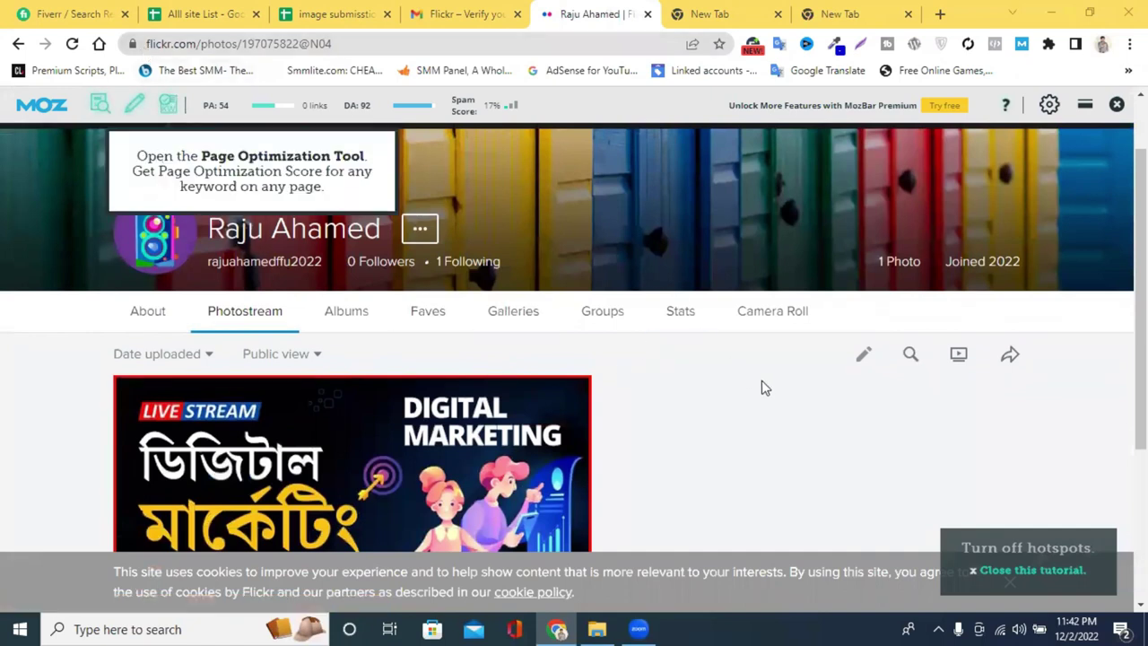
scroll(830, 406, down, 2)
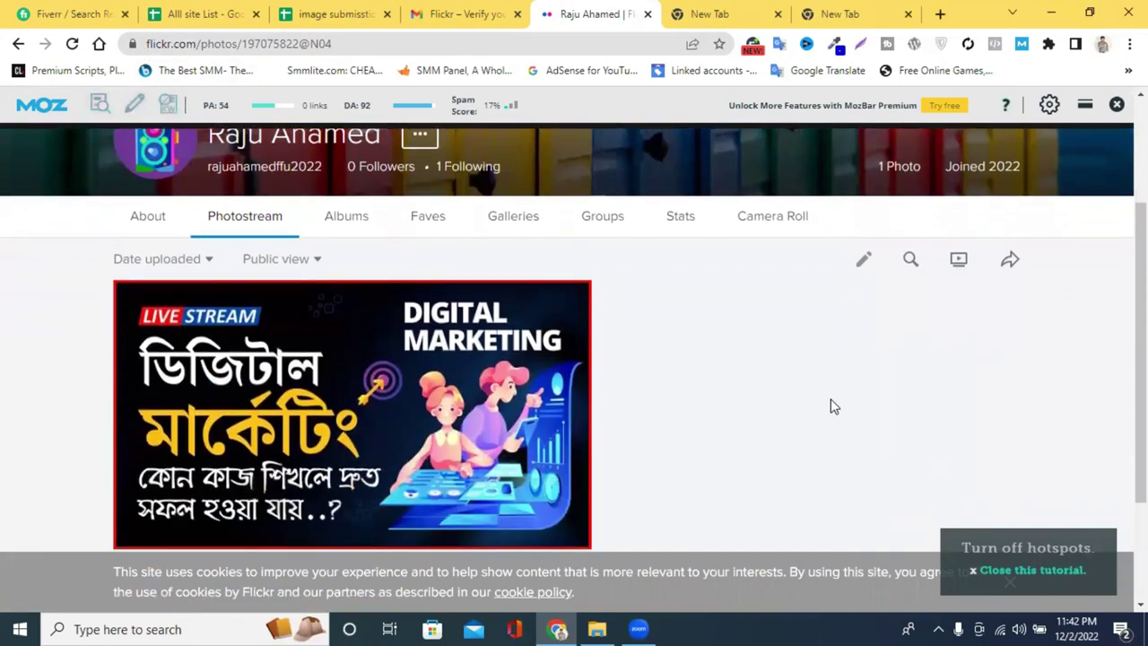
scroll(832, 406, up, 2)
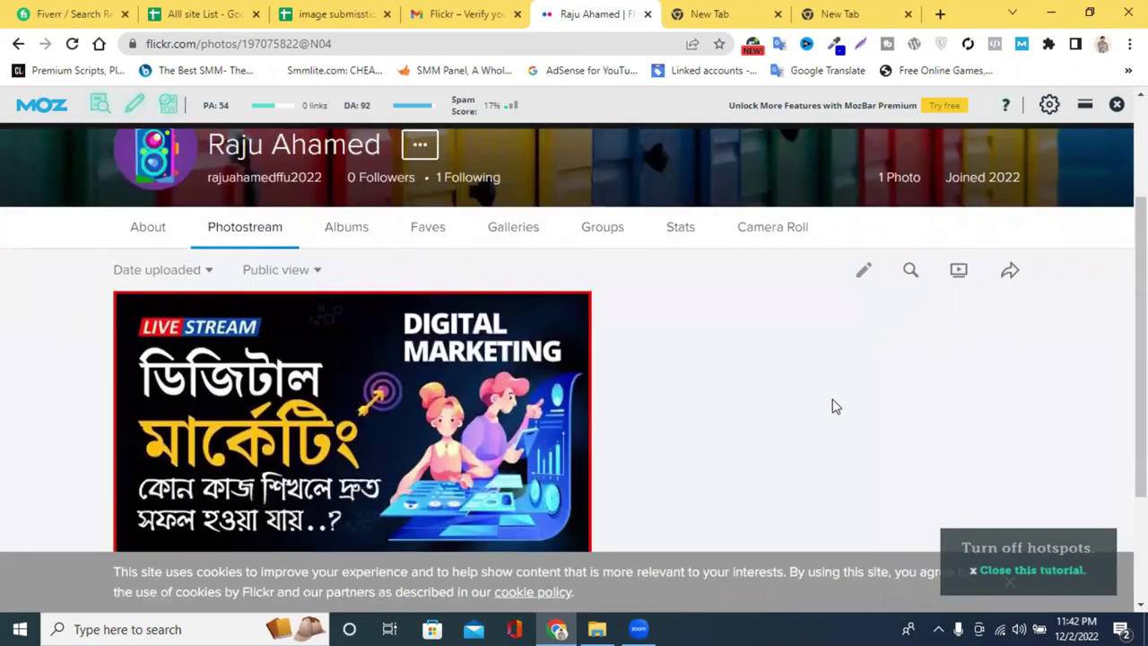
Frame the whole uploaded image on the photostream page and capture it with the Lightshot screenshot tool.
scroll(833, 407, down, 1)
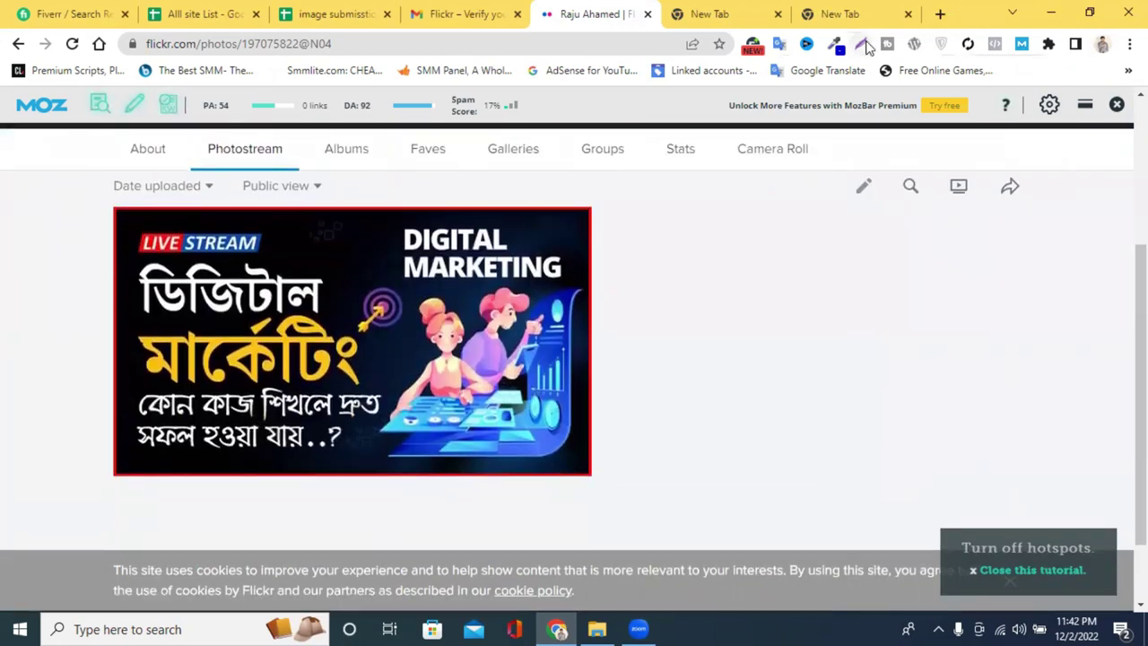
click(862, 44)
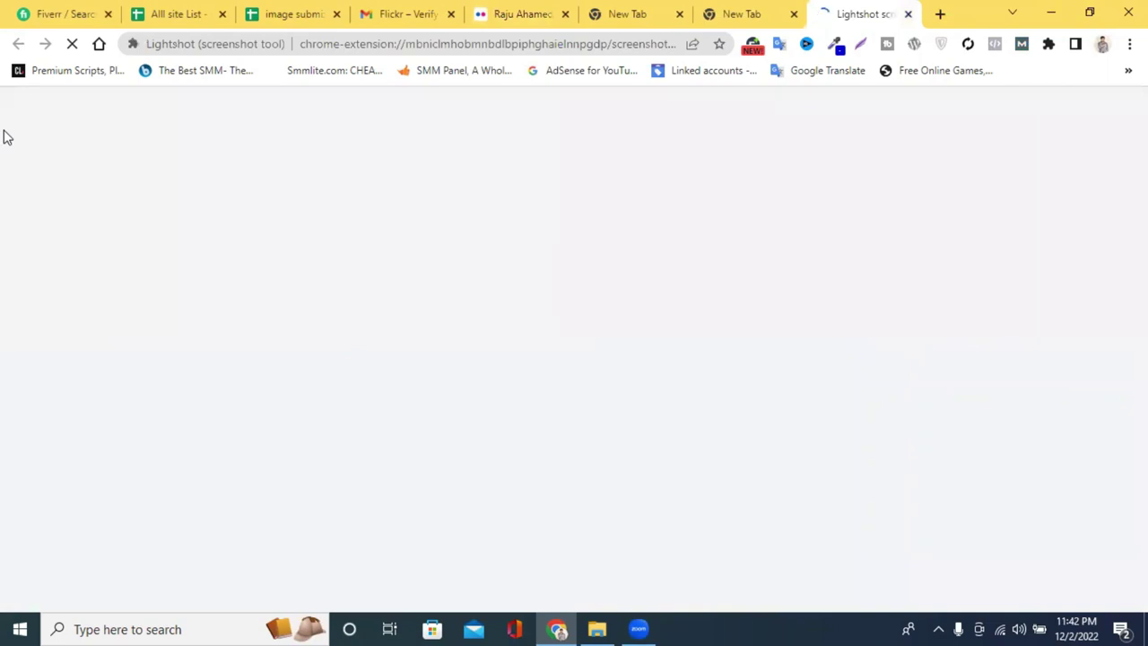